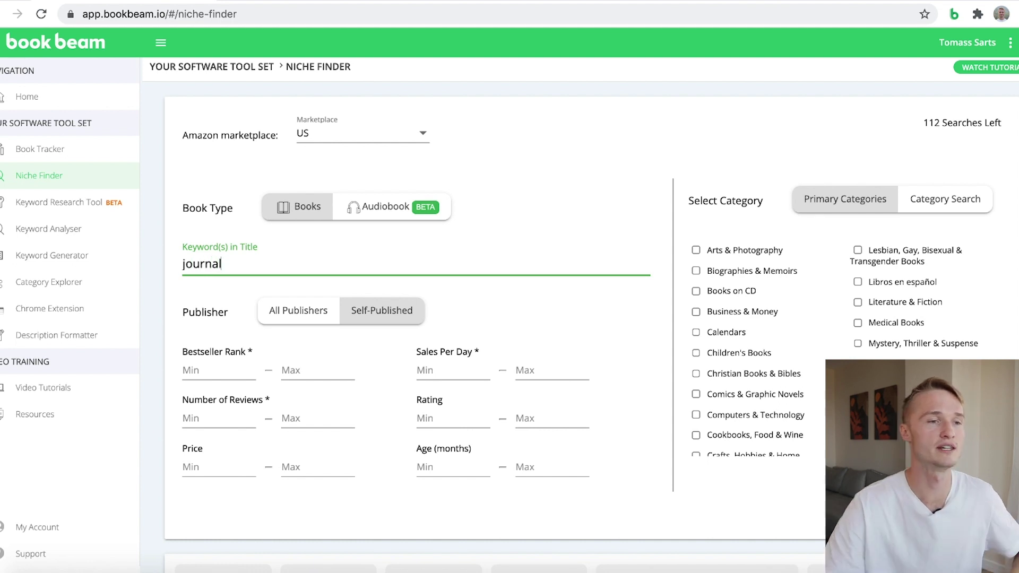
Set the bestseller rank filter for the journal search to a minimum of 1 and a maximum of 32000.
scroll(447, 308, down, 2)
click(435, 271)
scroll(255, 310, down, 1)
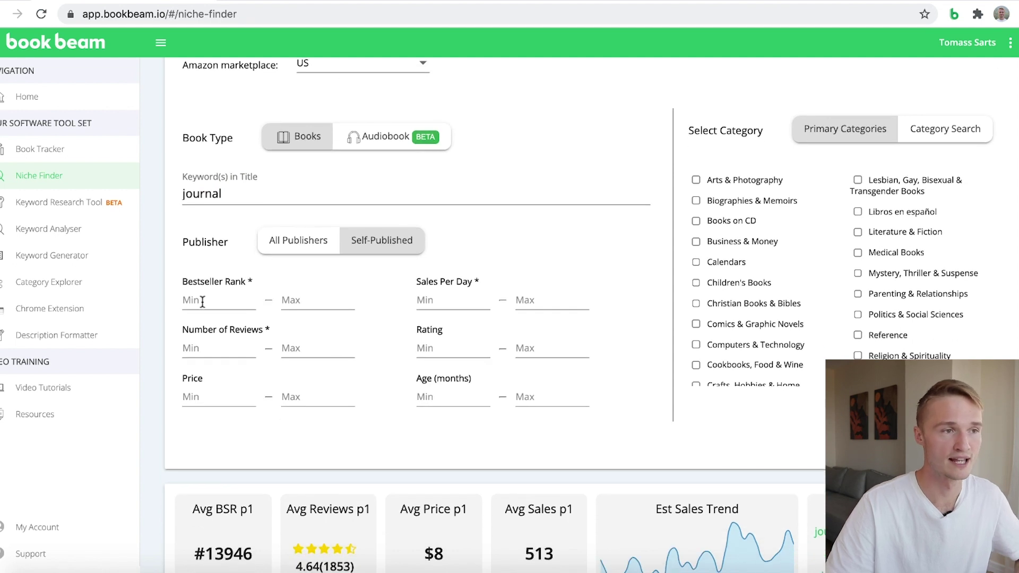
click(202, 301)
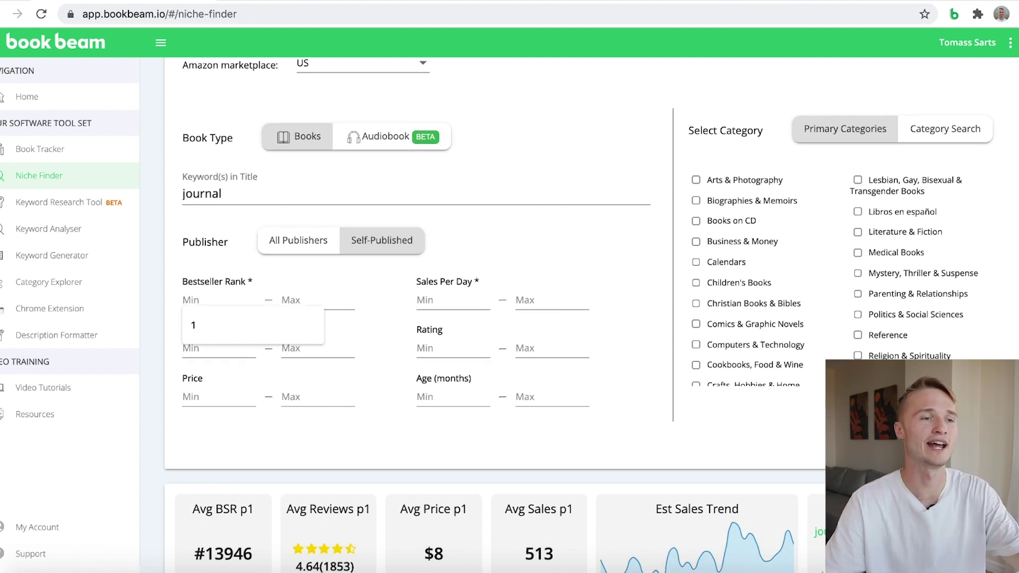
text(1)
click(296, 300)
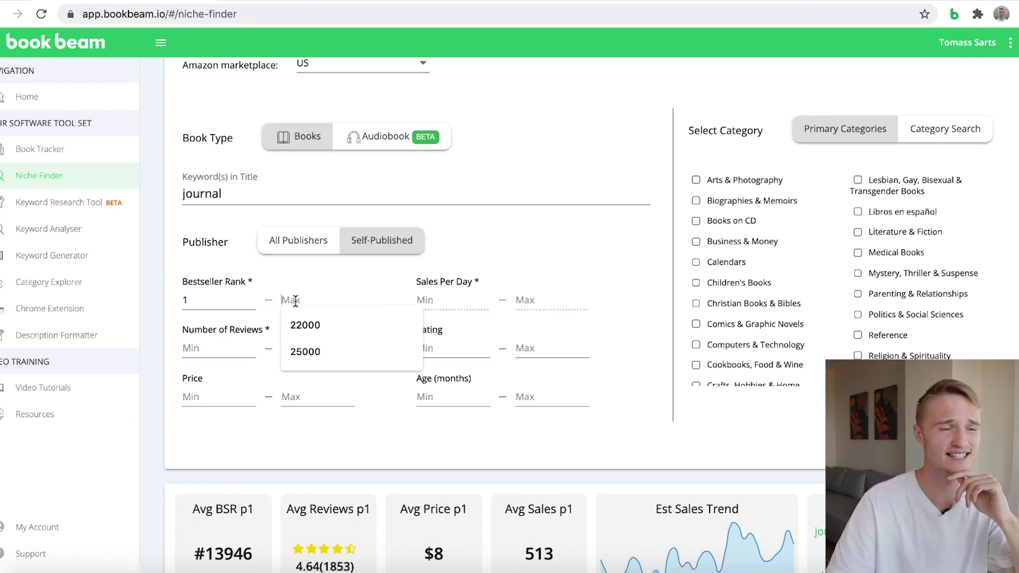
text(3)
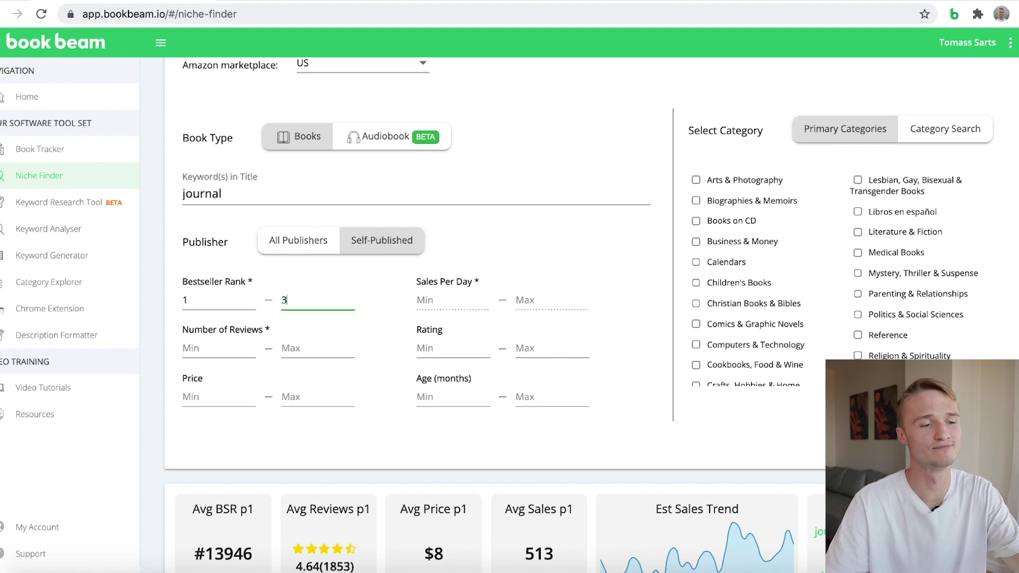
text(2000)
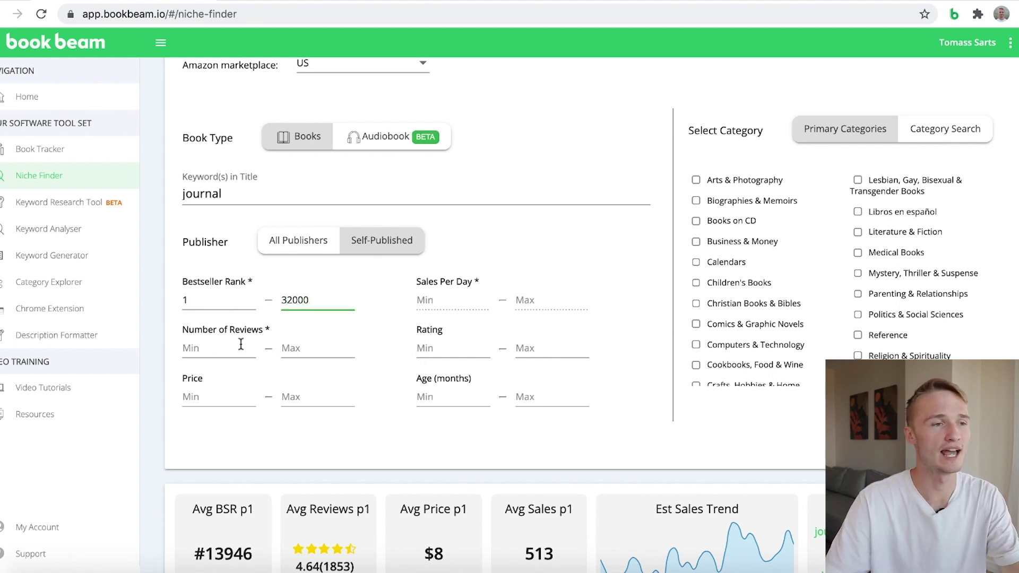
Set the number of reviews filter to a minimum of 1 and a maximum of 2500.
click(242, 344)
text(1)
click(305, 345)
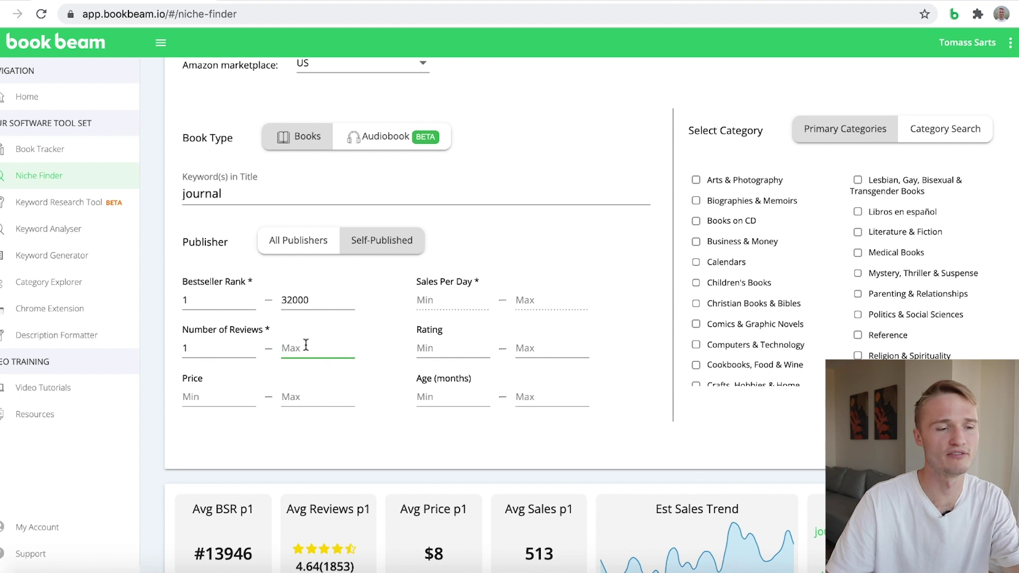
text(2500)
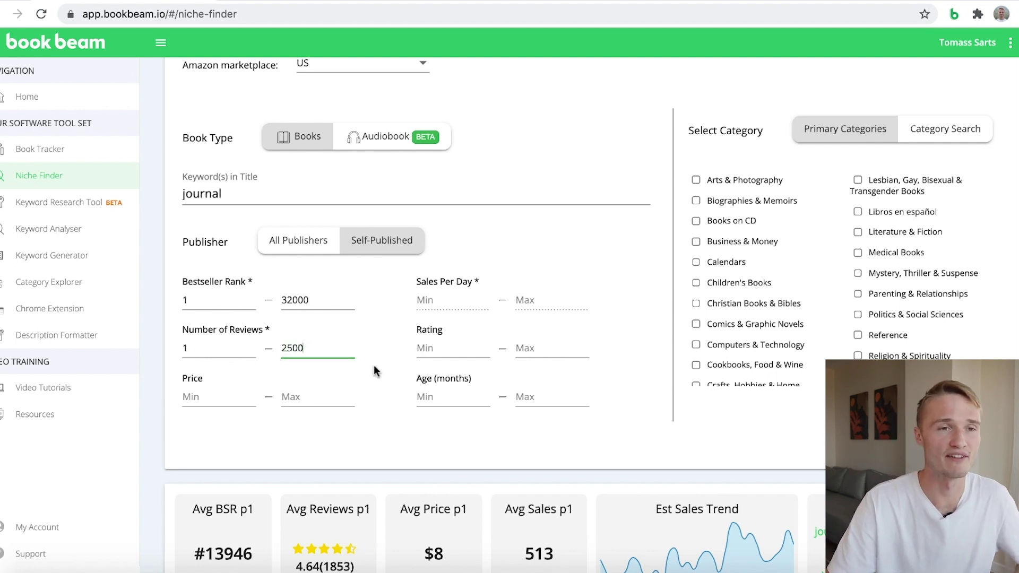
click(374, 367)
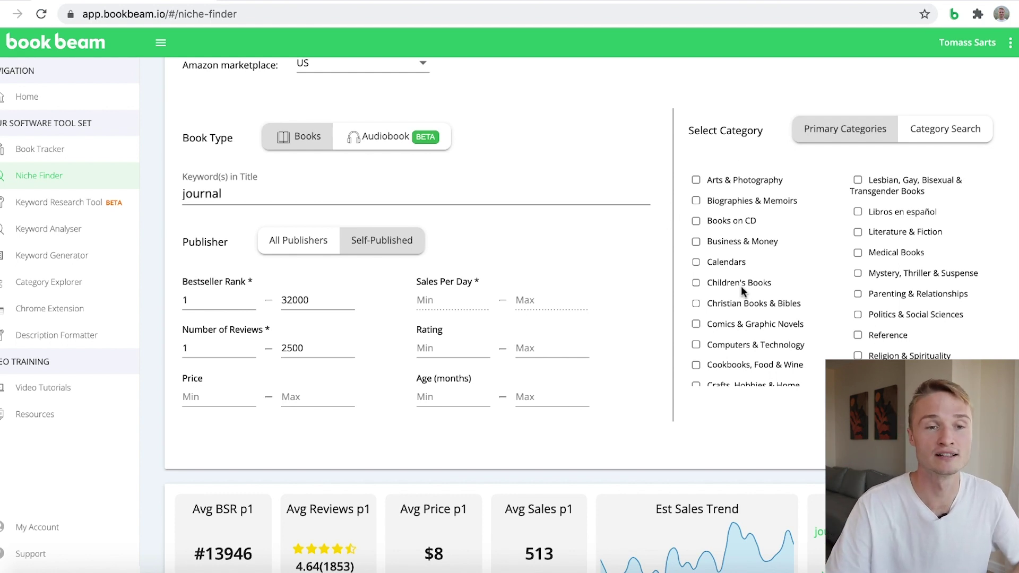
Examine the self-published journal results for their reviews, bestseller ranks and monthly sales.
scroll(765, 329, up, 2)
scroll(764, 329, down, 1)
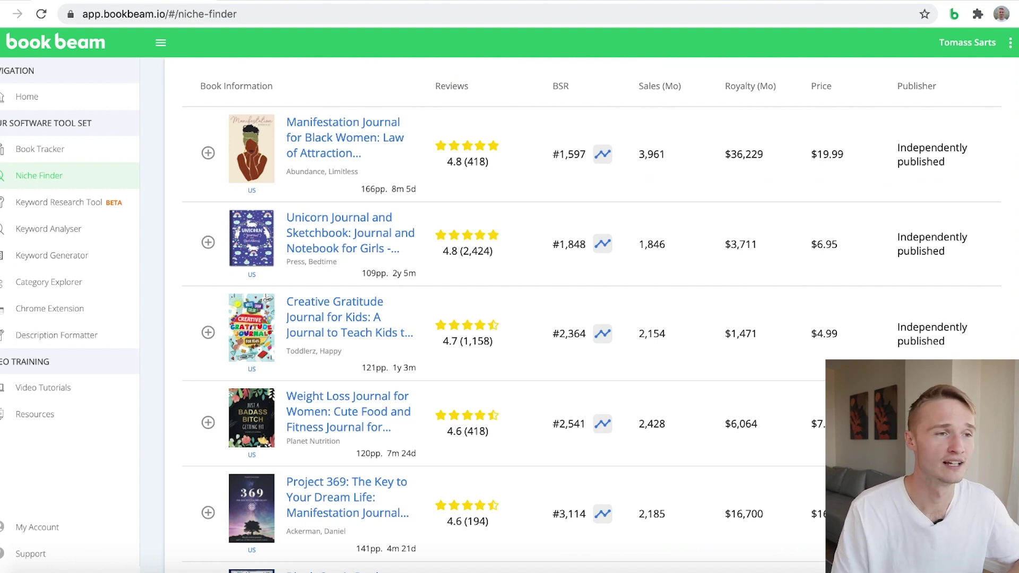
scroll(591, 315, down, 3)
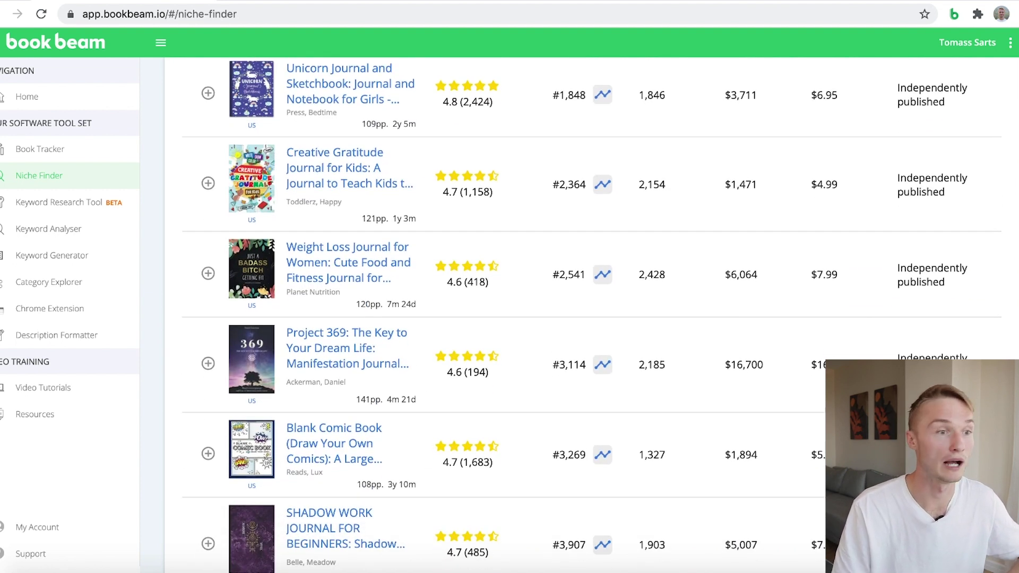
scroll(828, 281, up, 3)
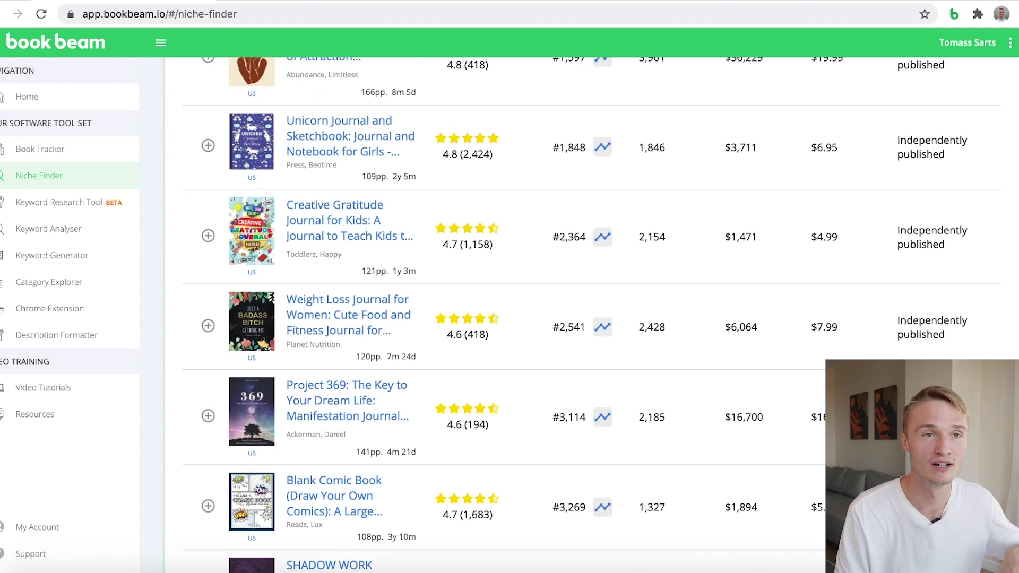
scroll(701, 223, down, 4)
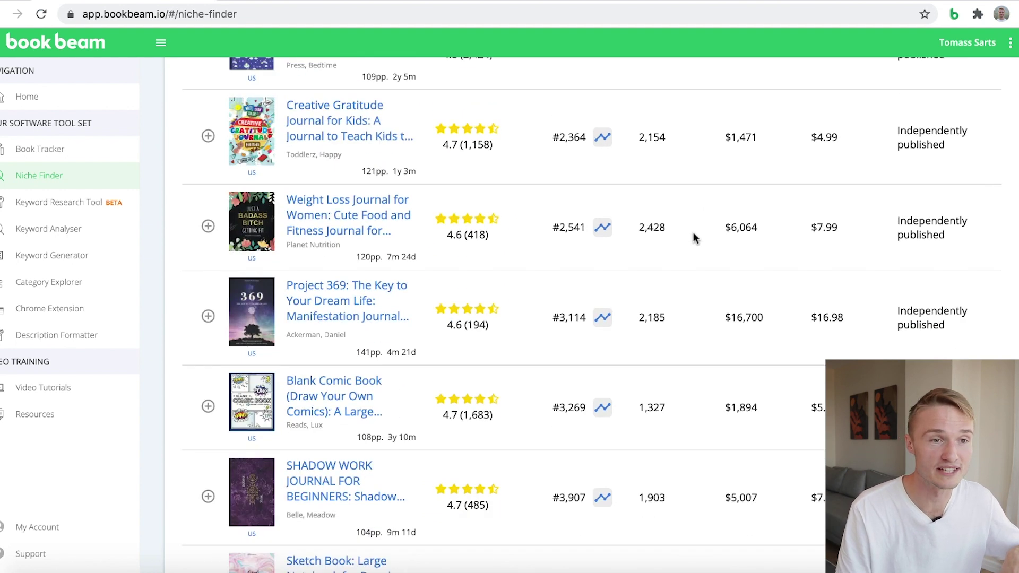
scroll(768, 541, up, 3)
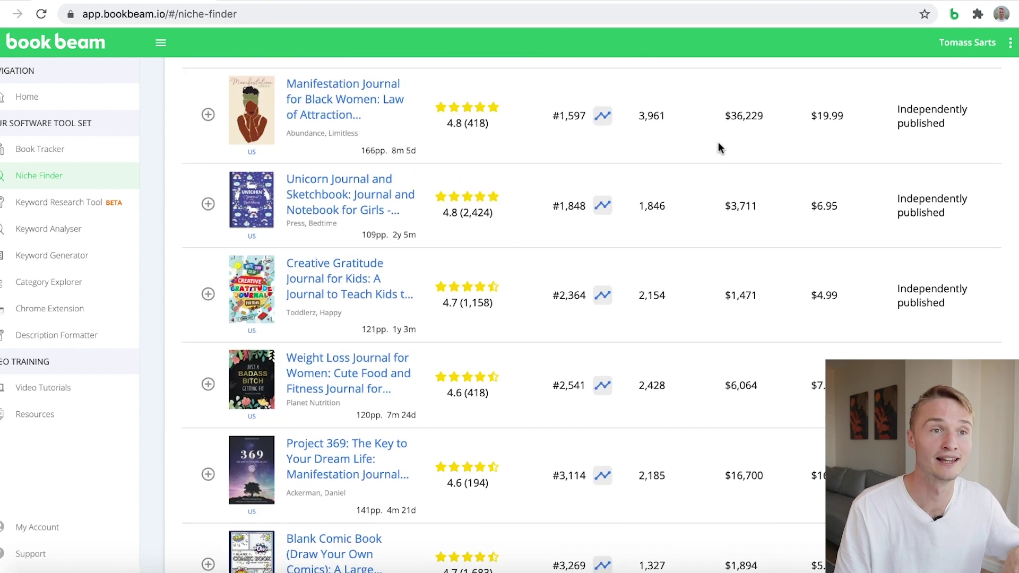
Highlight the monthly royalty of the Manifestation Journal for Black Women and compare it with the other books on the first results page.
drag(721, 115, 768, 118)
click(762, 142)
scroll(762, 145, up, 1)
scroll(779, 242, down, 3)
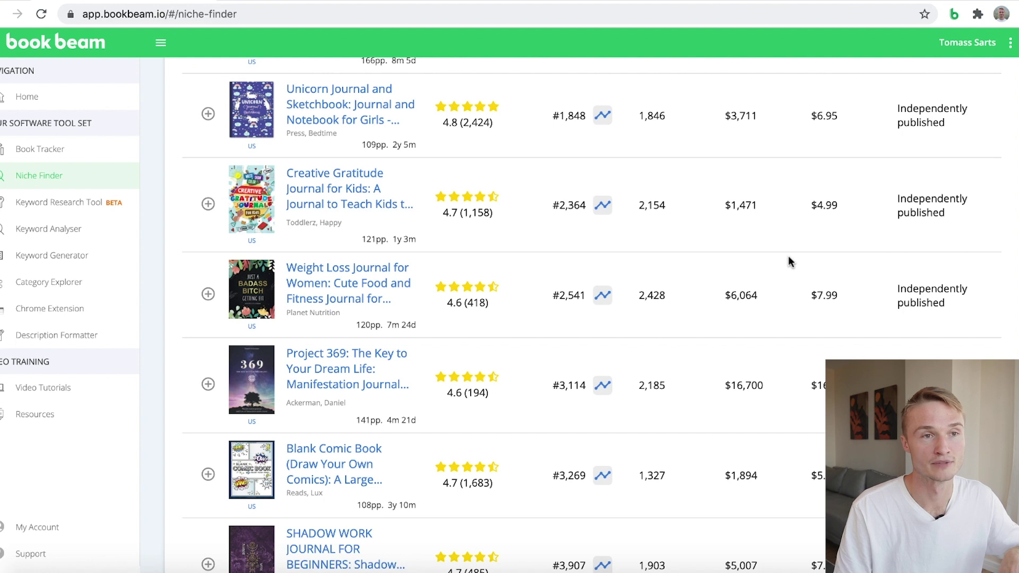
scroll(788, 257, up, 3)
double_click(755, 151)
scroll(723, 177, down, 7)
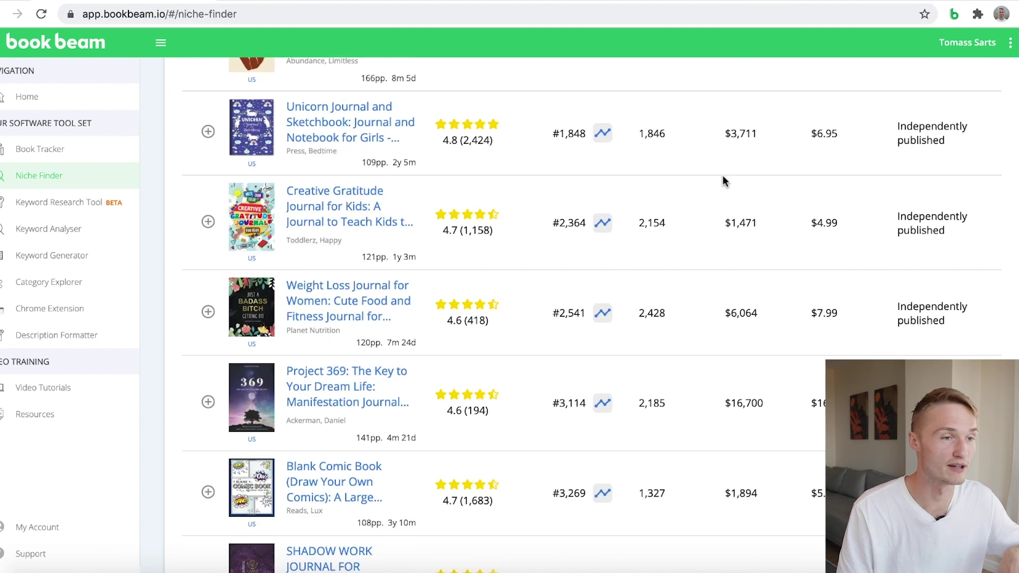
scroll(713, 220, down, 3)
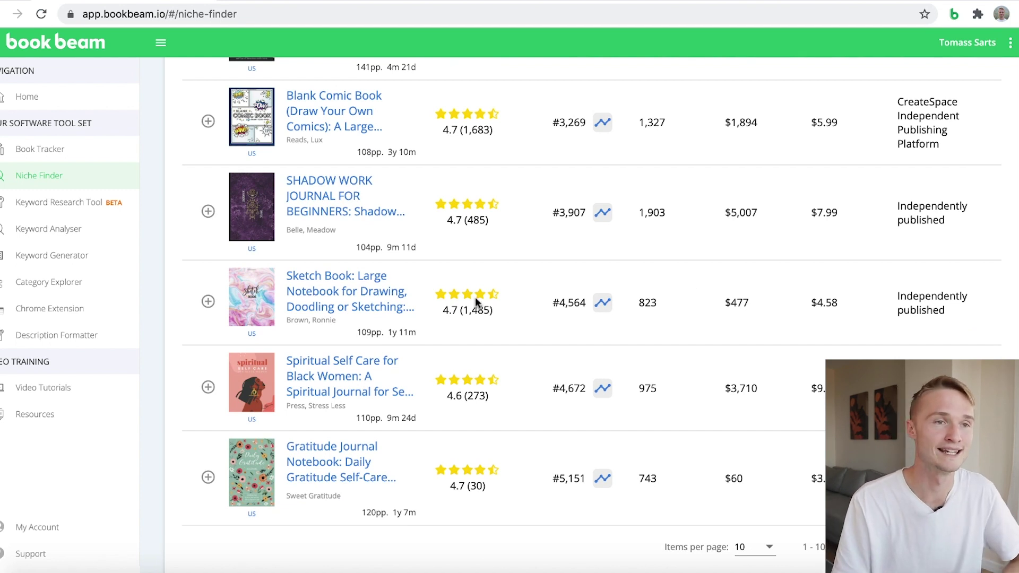
scroll(463, 299, up, 10)
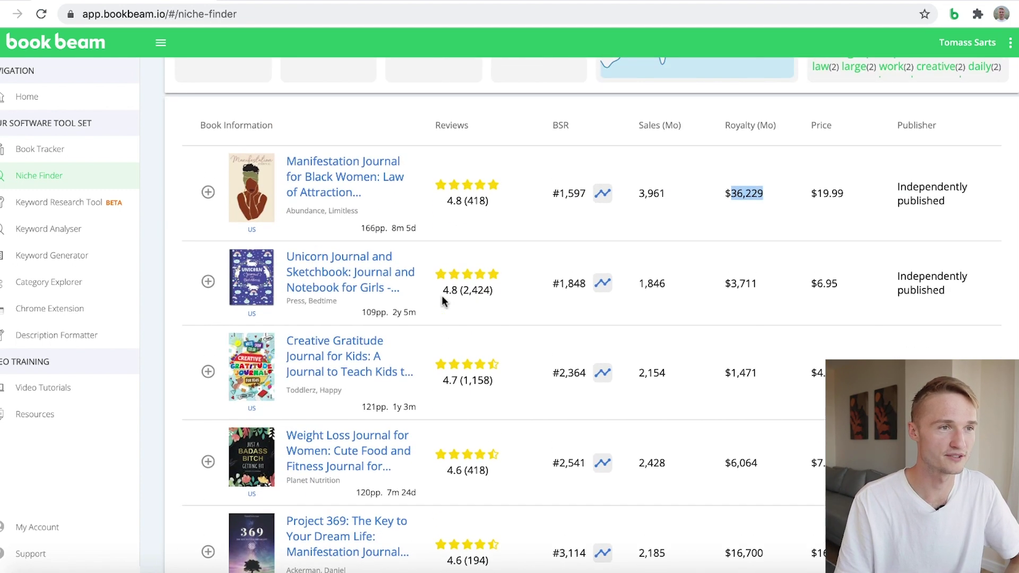
click(418, 225)
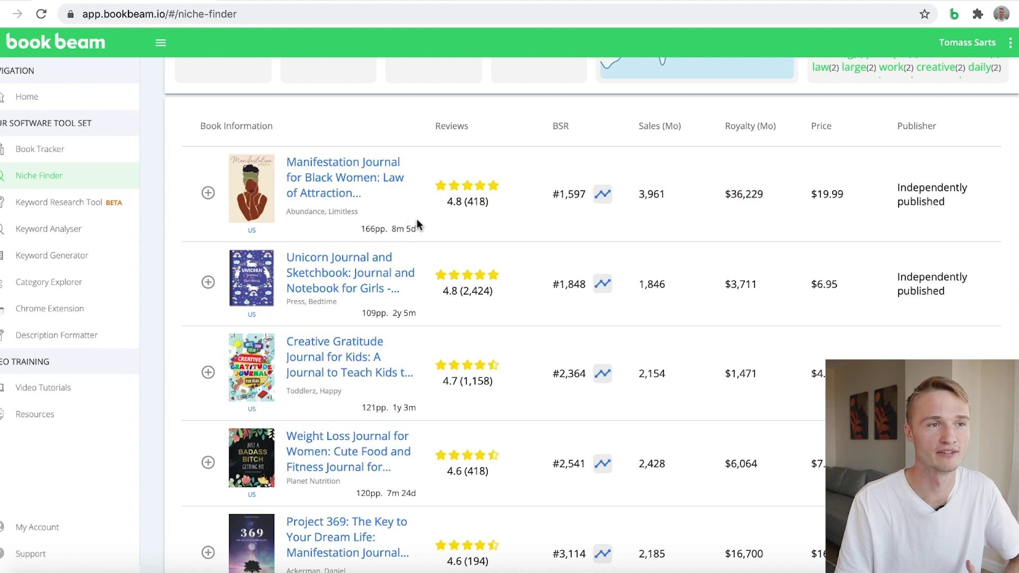
Highlight the titles of the manifestation journal and the spiritual self care journal for Black women in the results.
right_click(344, 200)
click(366, 204)
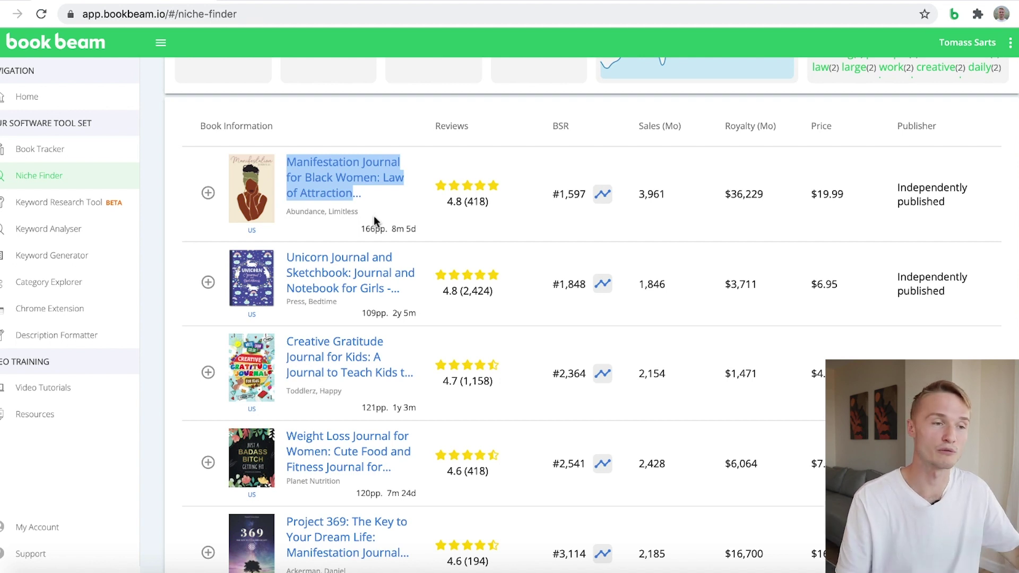
scroll(373, 216, down, 10)
right_click(346, 384)
click(407, 356)
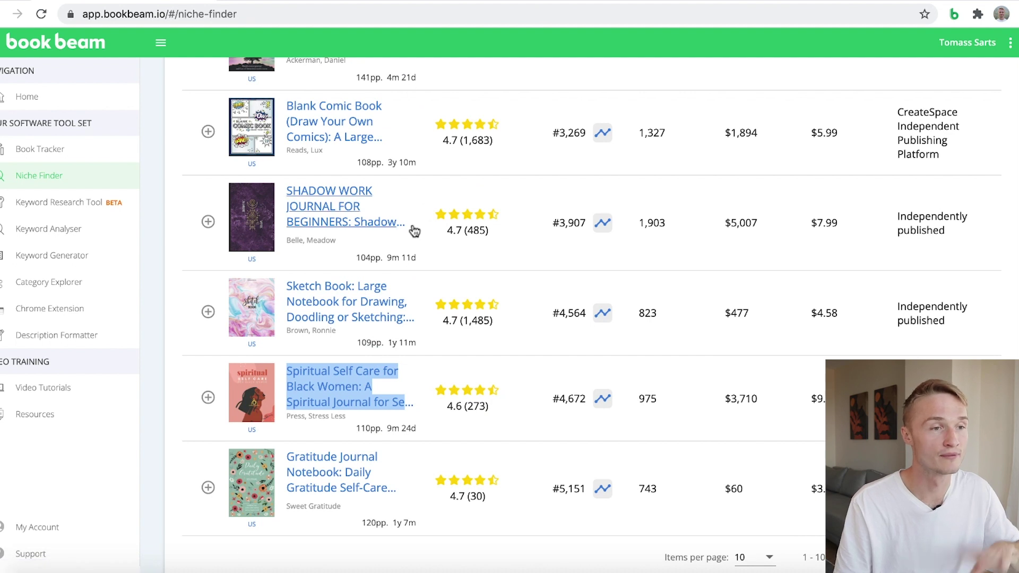
click(315, 1)
click(315, 1)
click(454, 2)
click(86, 1)
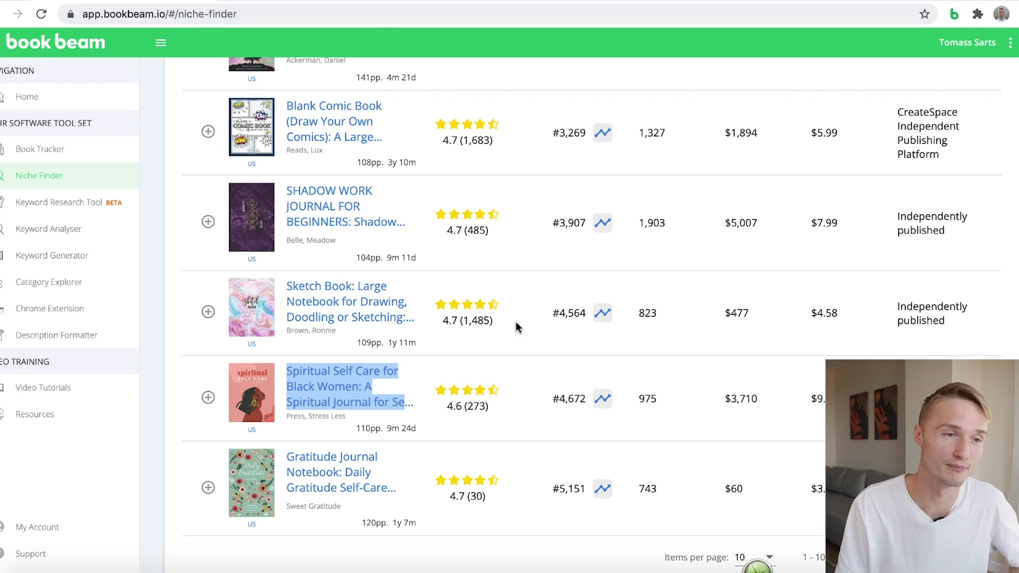
click(540, 367)
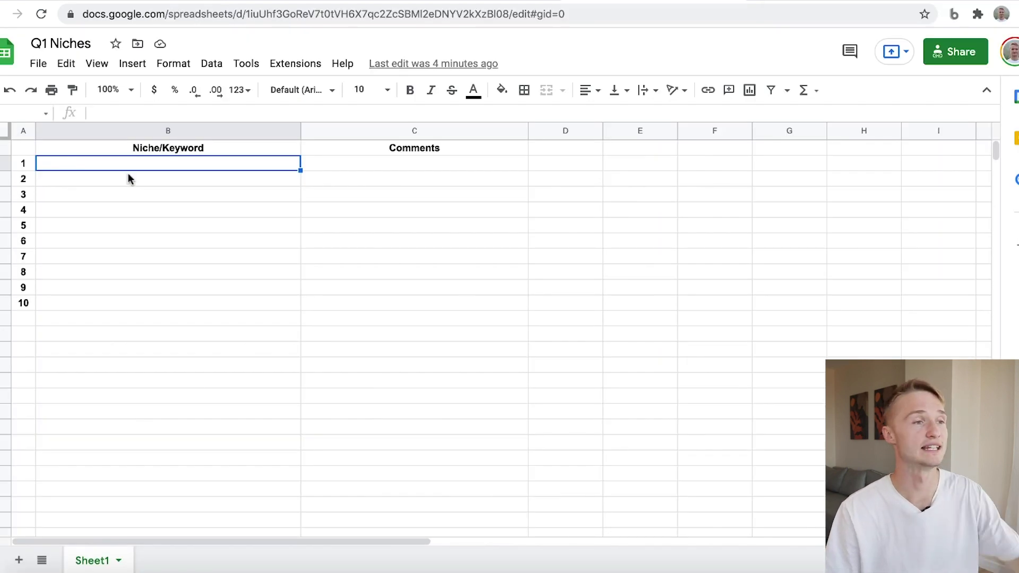
Enter "Spiritual Journals for Black Women" as niche 1 in the Niche/Keyword column of the Q1 Niches sheet.
text(Sp)
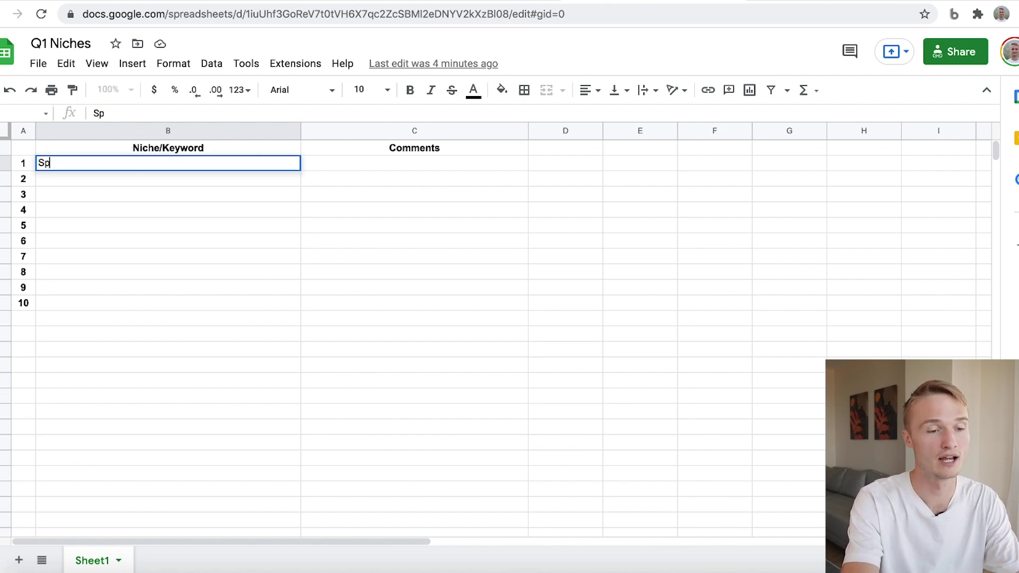
text(iritua Journal)
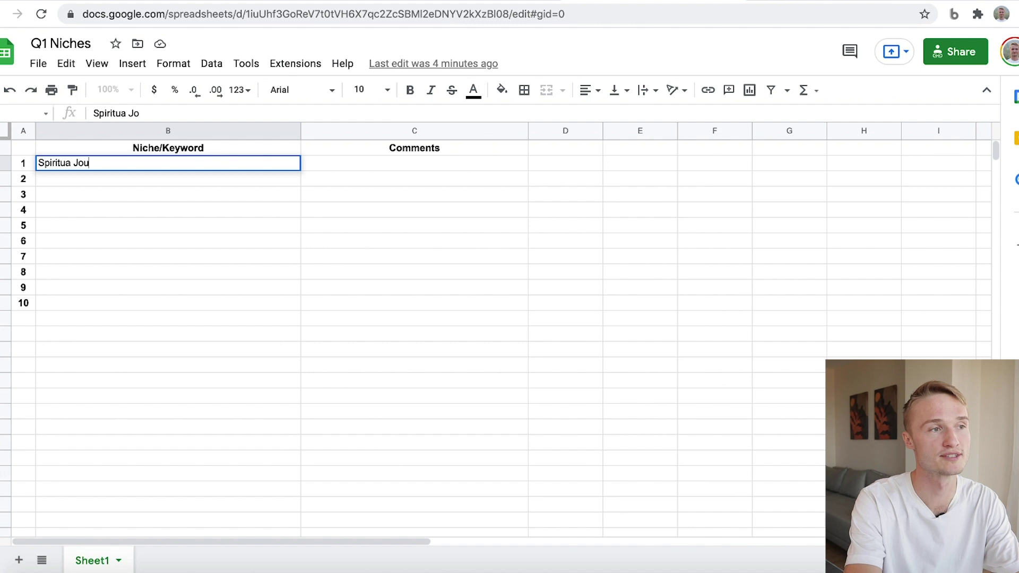
click(68, 163)
text(l)
text(s )
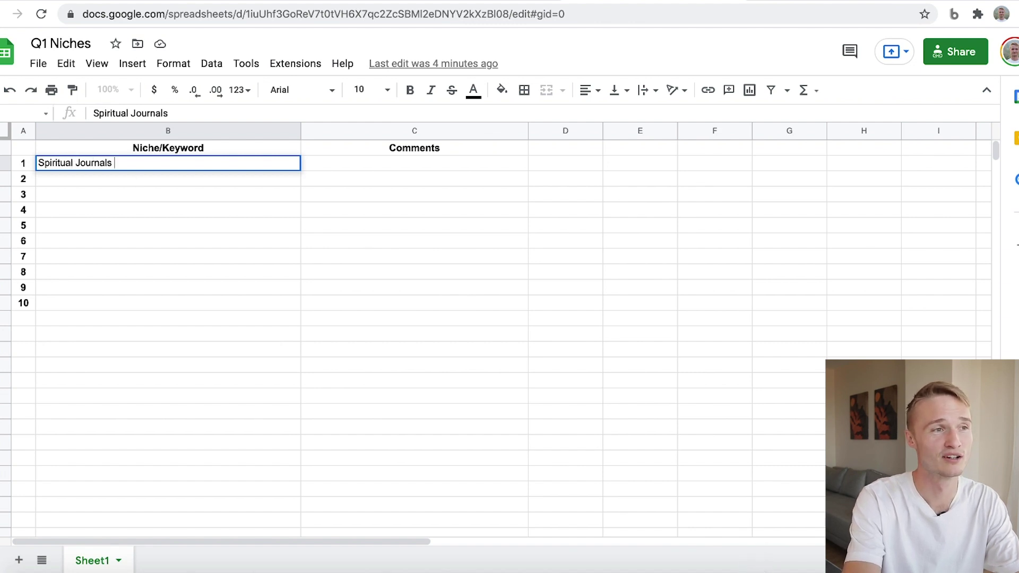
text(for B)
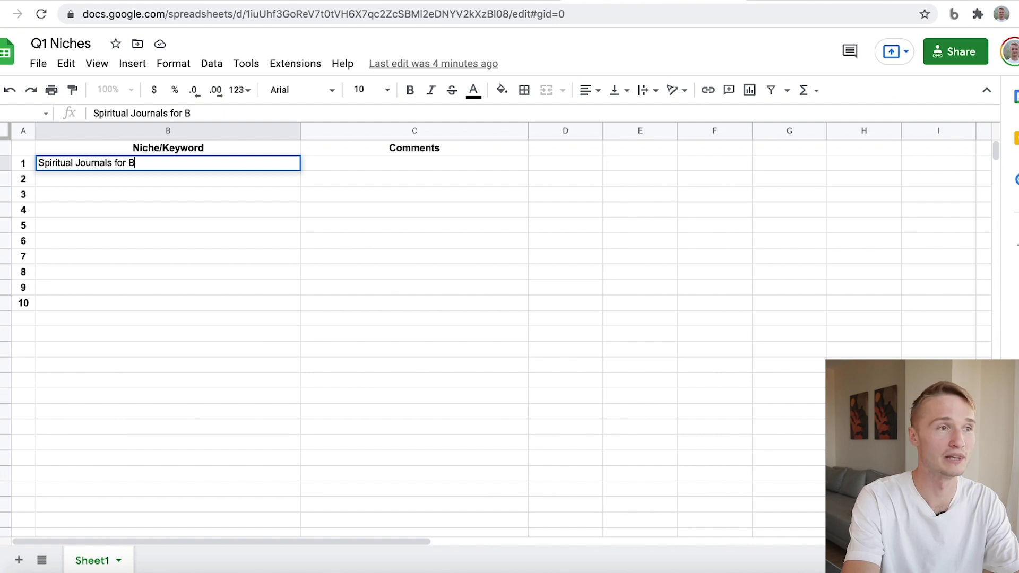
text(lack Women)
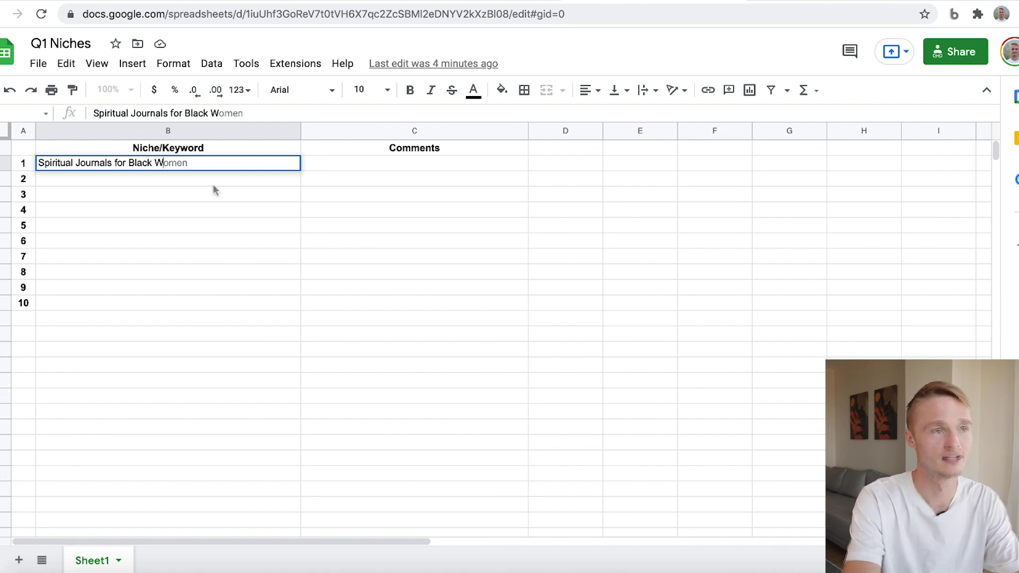
click(358, 161)
click(272, 183)
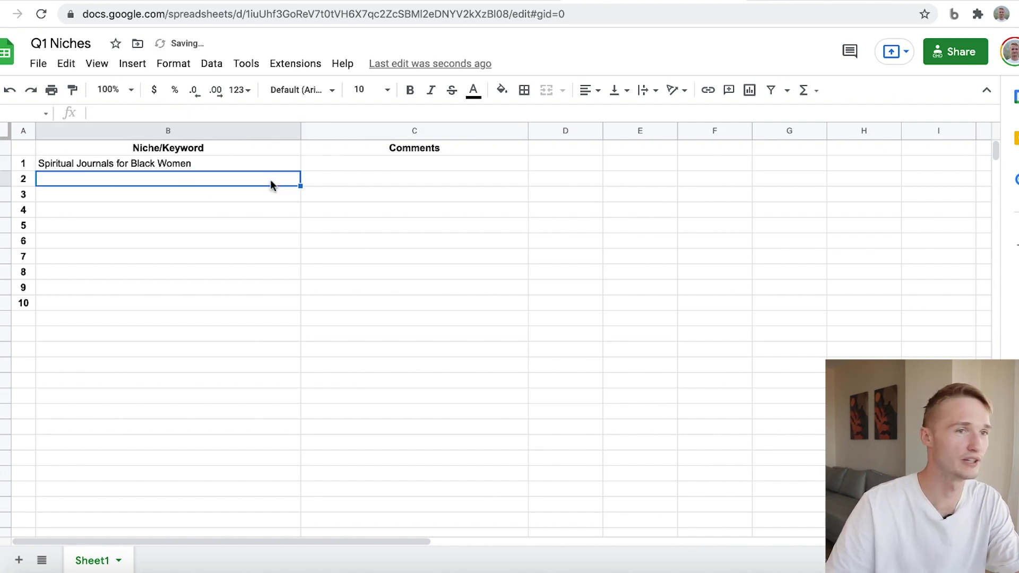
Switch to the Amazon results for "Self Care for Black Women" and view the Self Care Workbook's 6-month BSR history.
click(294, 5)
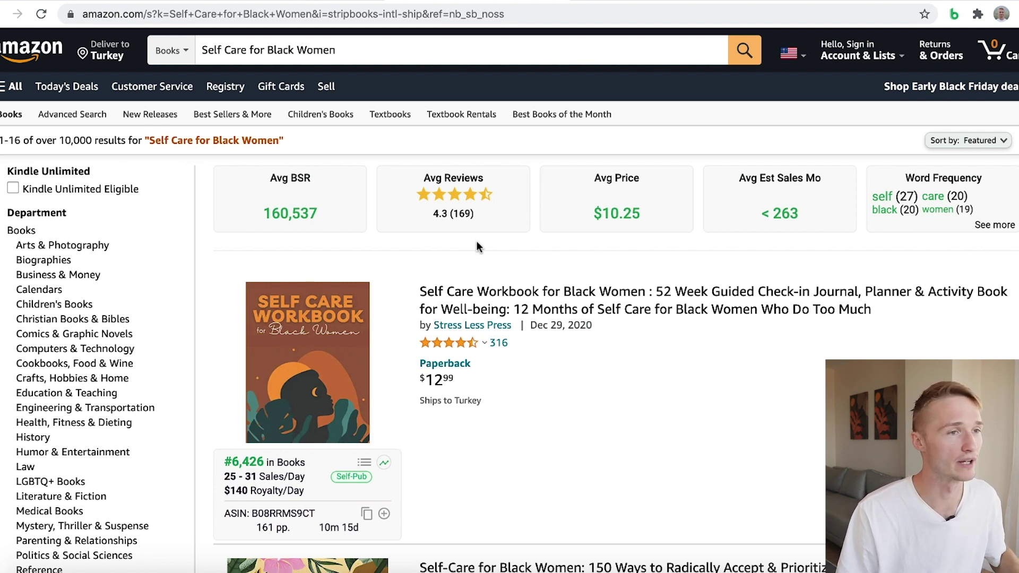
scroll(477, 247, down, 4)
scroll(473, 249, up, 4)
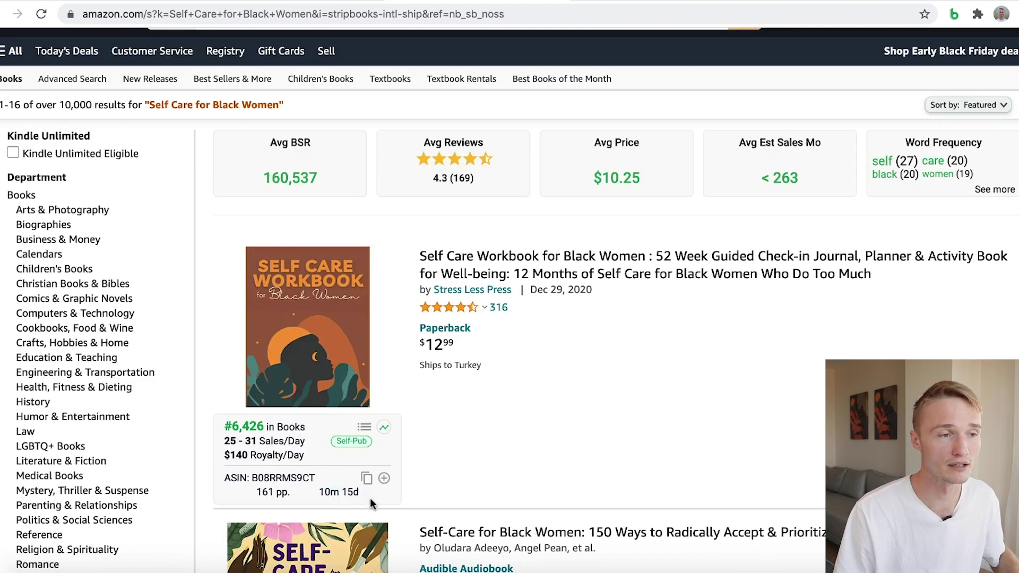
click(383, 427)
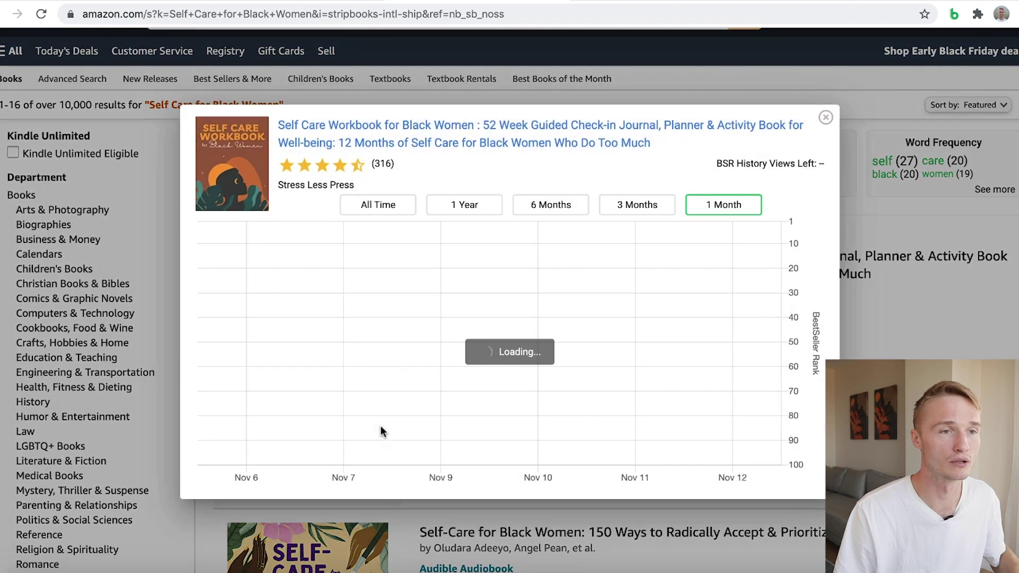
click(564, 212)
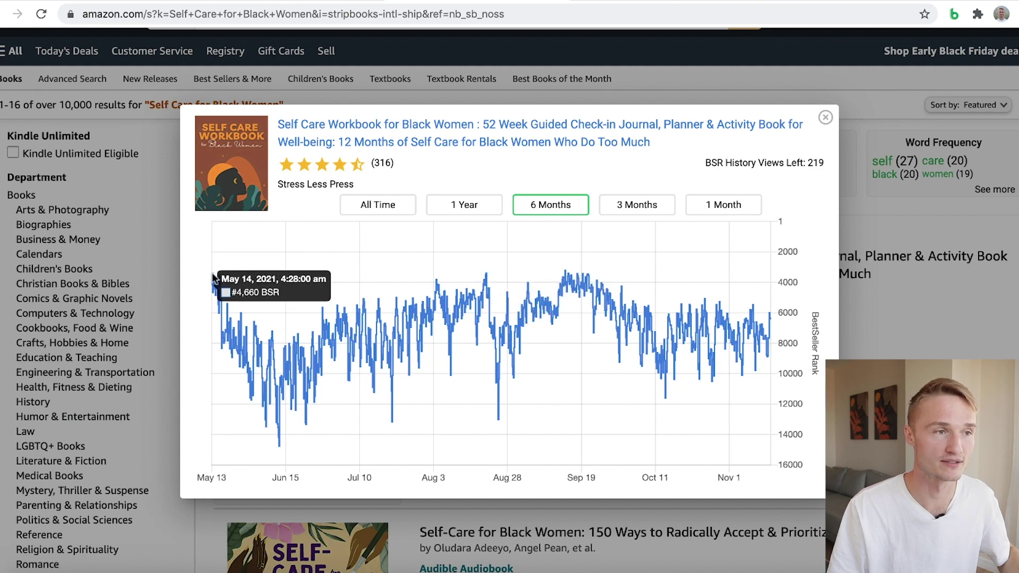
Examine the sales ranks, review counts and daily royalties of further self care books in the Amazon results.
scroll(518, 367, down, 15)
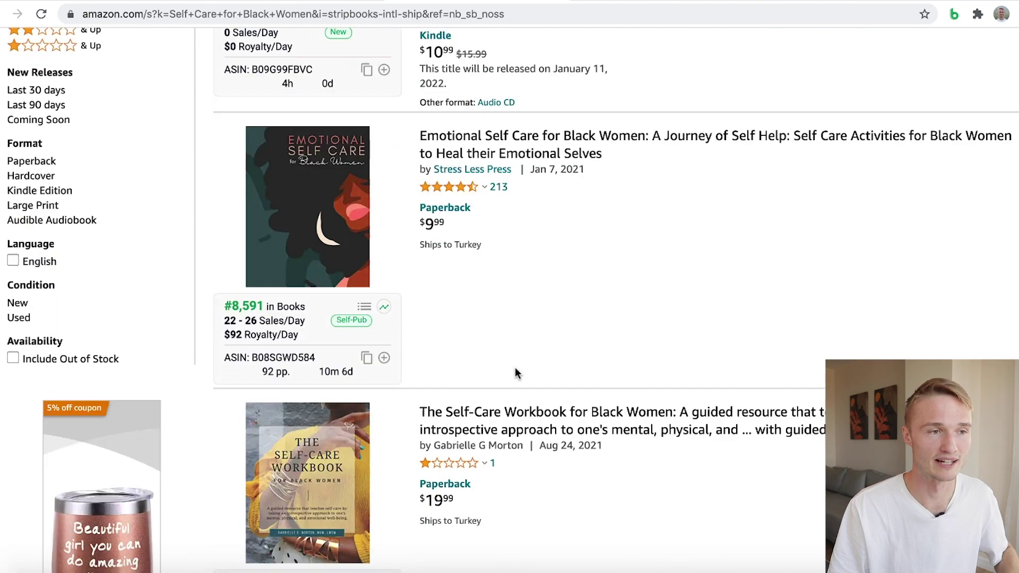
scroll(515, 367, down, 1)
scroll(514, 367, up, 3)
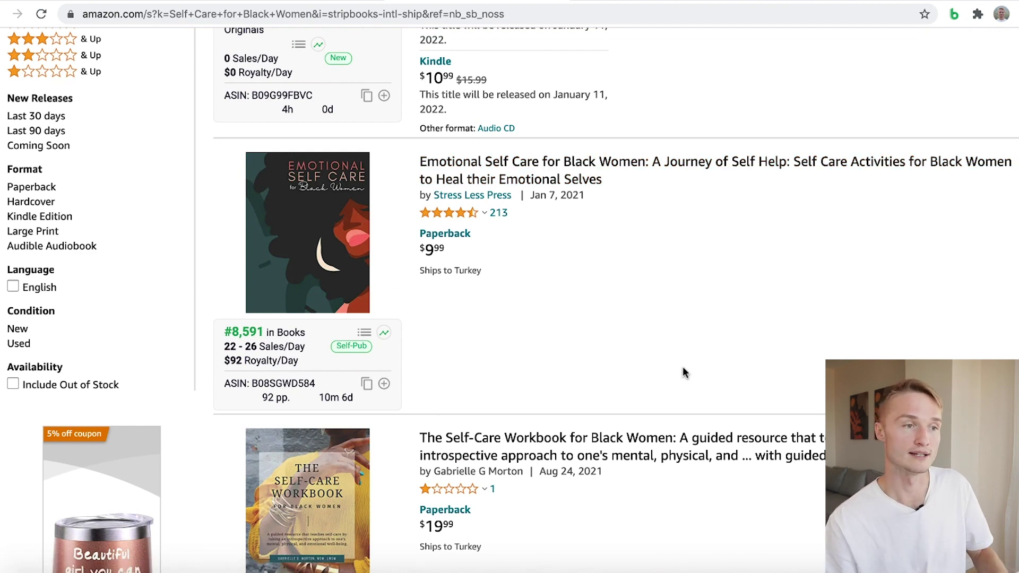
scroll(684, 372, down, 10)
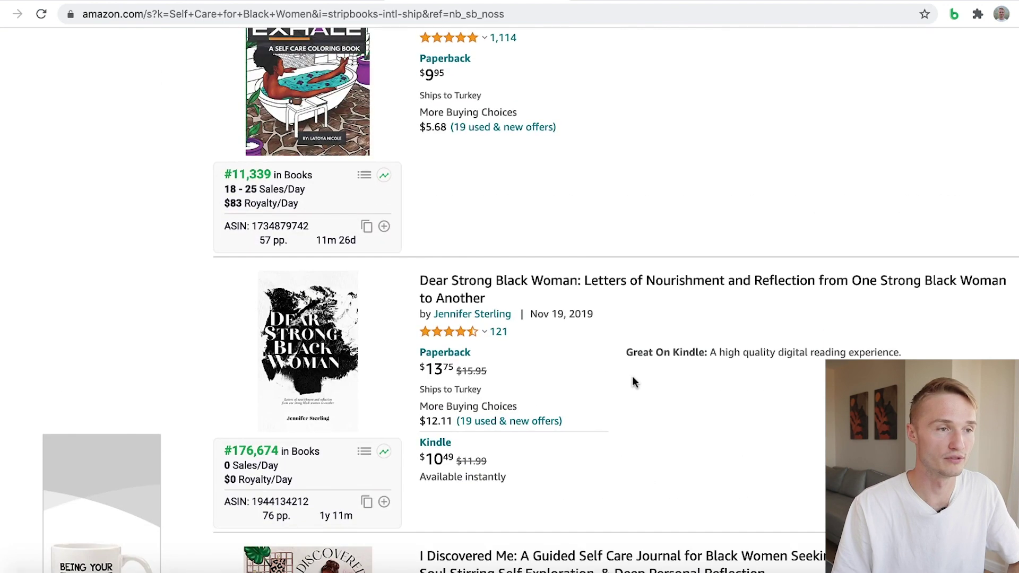
Examine the rankings, royalties and daily sales of the "Self Care for Black Women" books in the Amazon results and Book Beam's page analysis.
scroll(632, 379, down, 10)
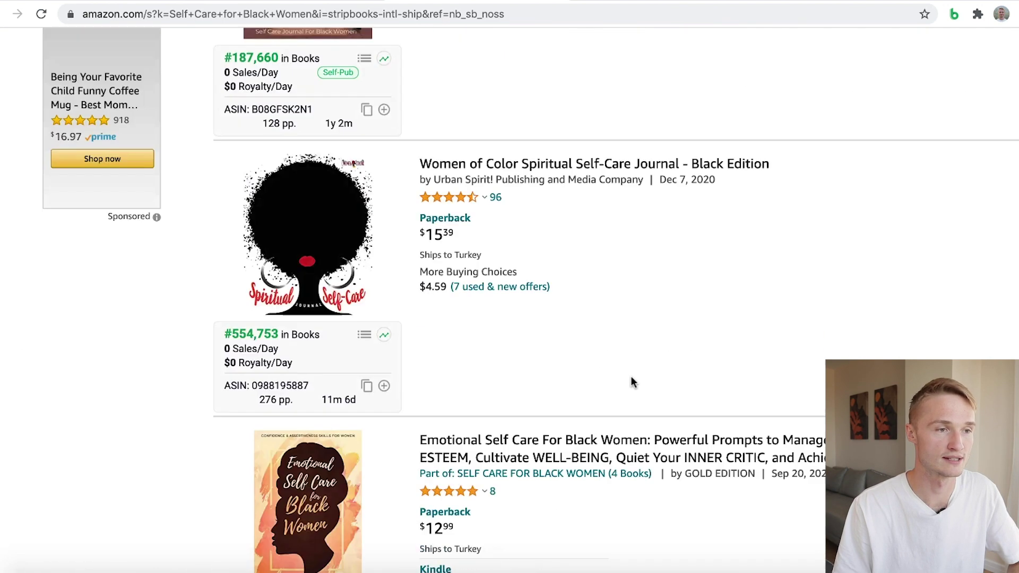
scroll(631, 377, down, 7)
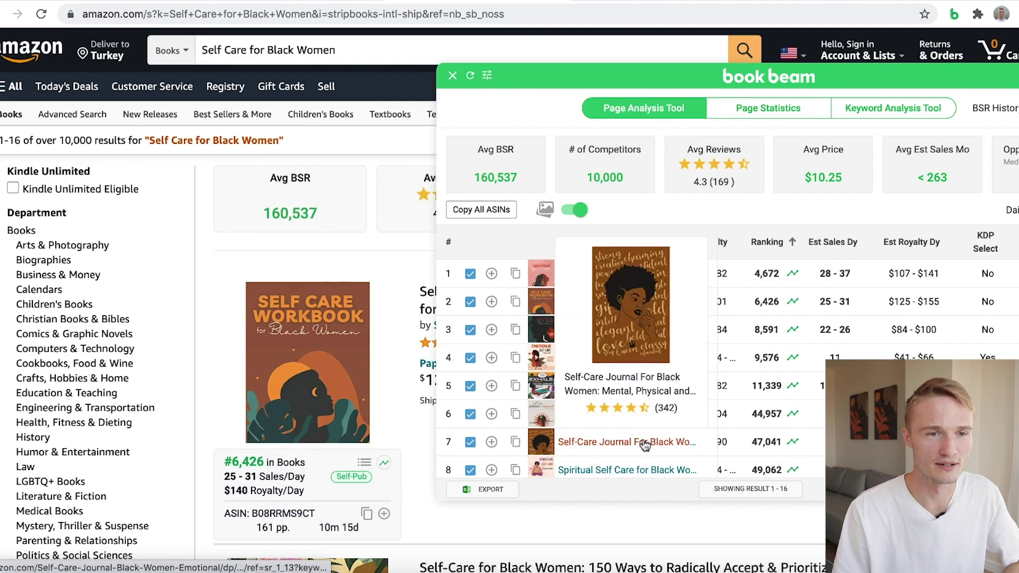
scroll(626, 420, down, 1)
scroll(743, 398, left, 1)
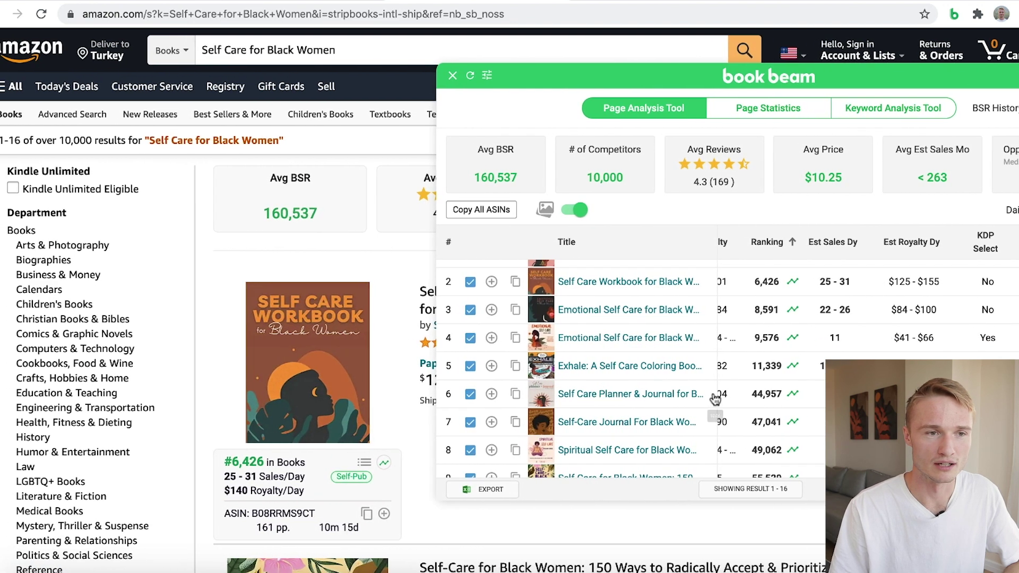
scroll(768, 399, left, 2)
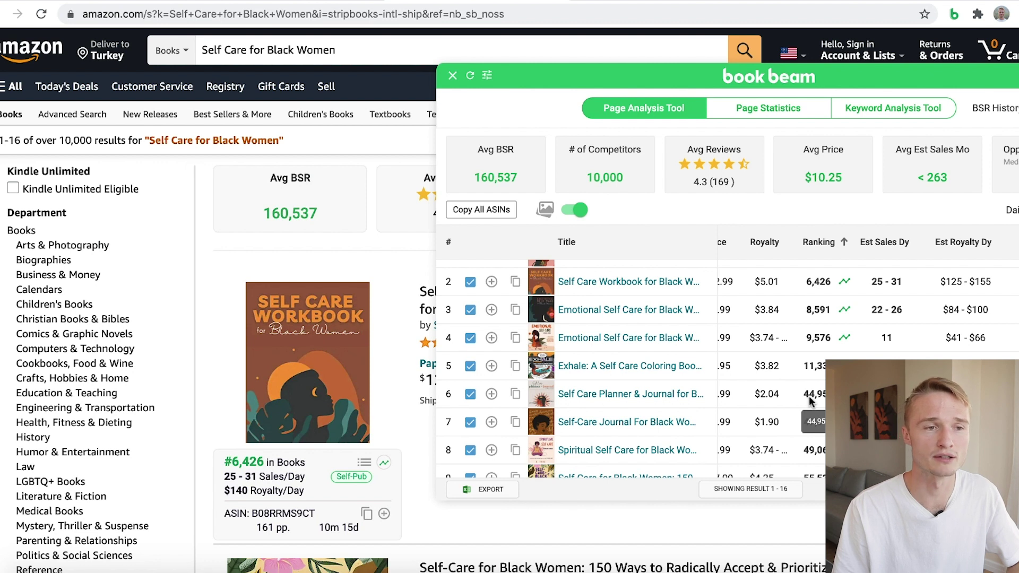
scroll(814, 393, up, 1)
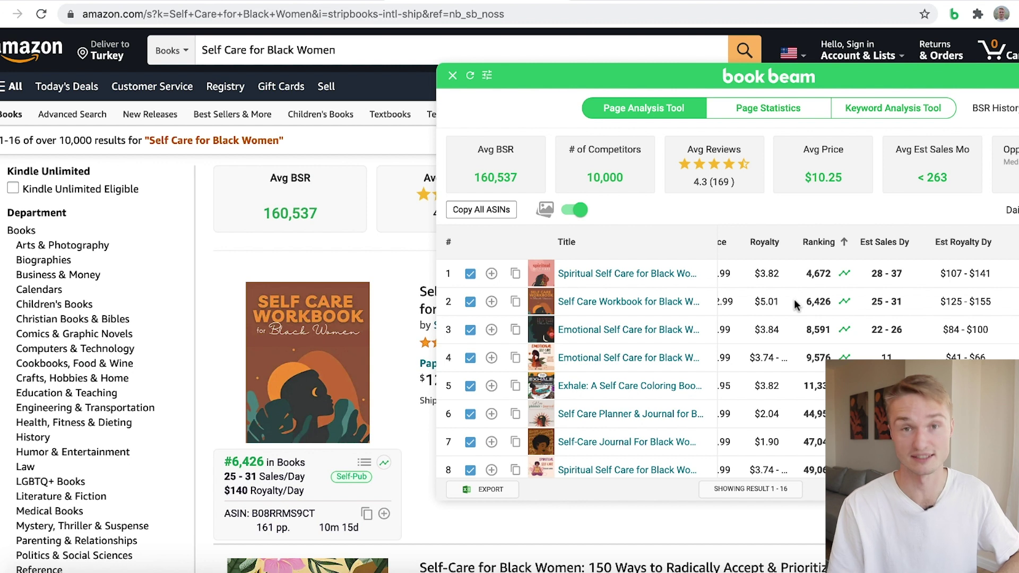
scroll(796, 329, right, 1)
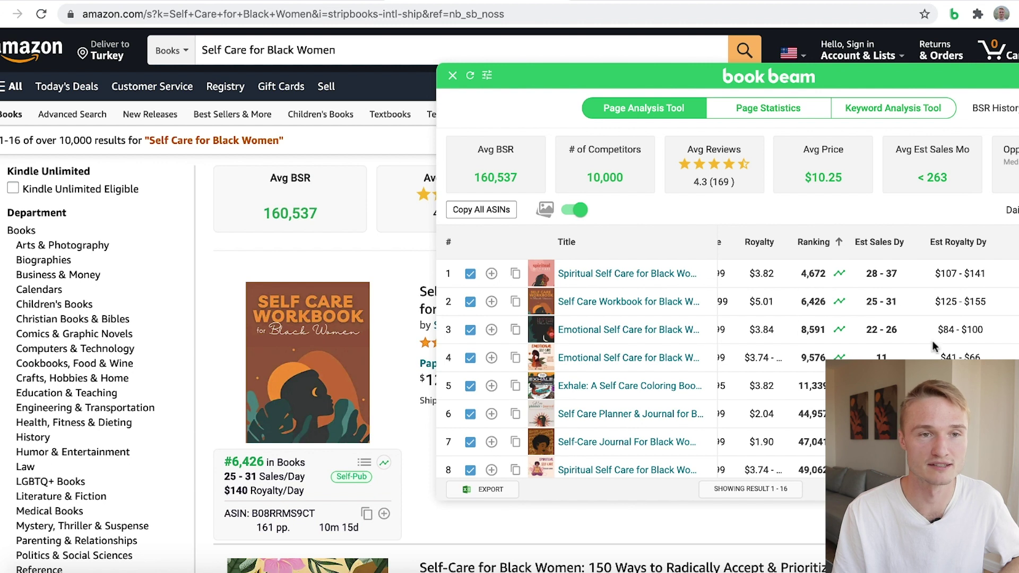
scroll(890, 234, right, 3)
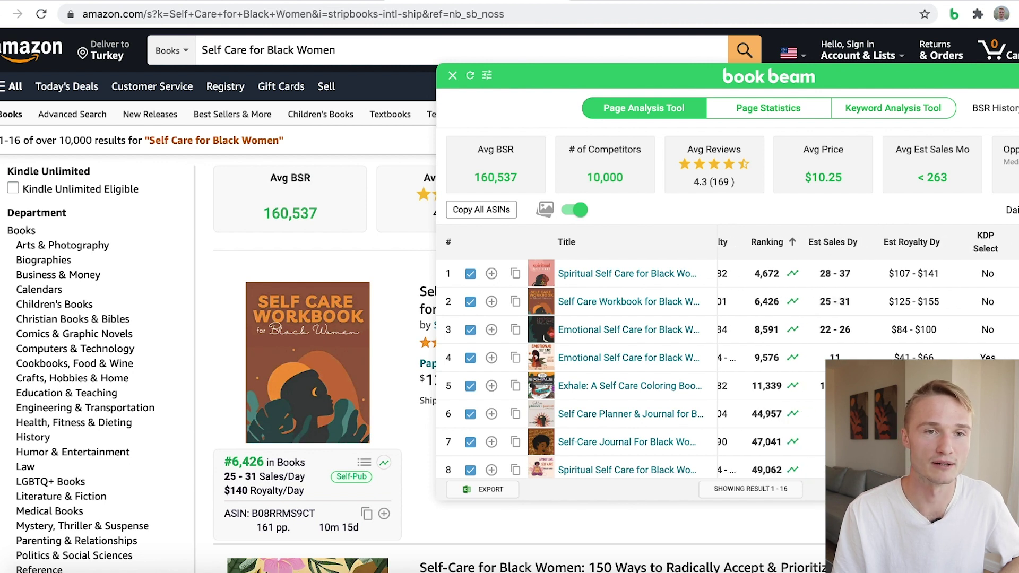
scroll(839, 287, left, 3)
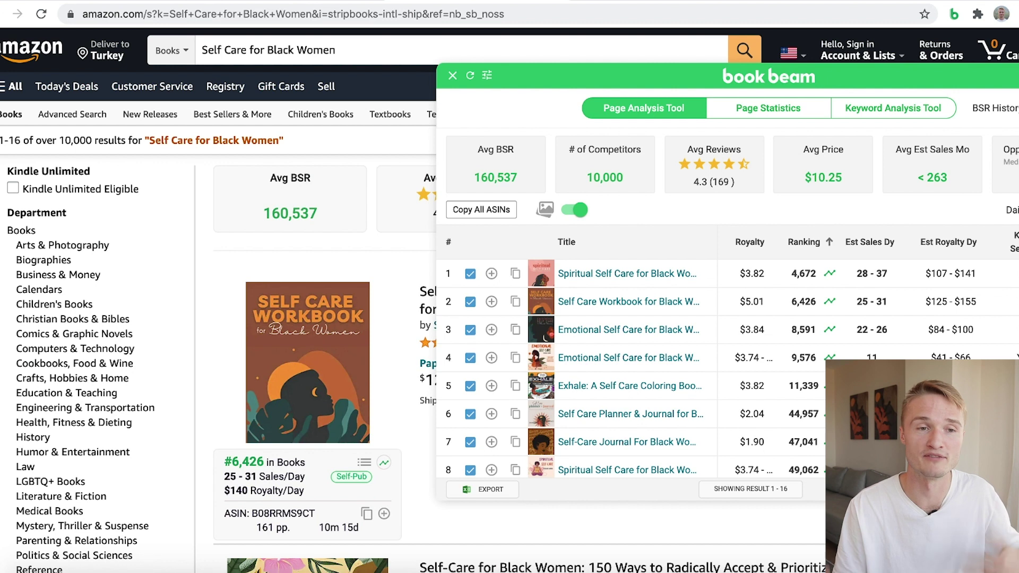
click(828, 414)
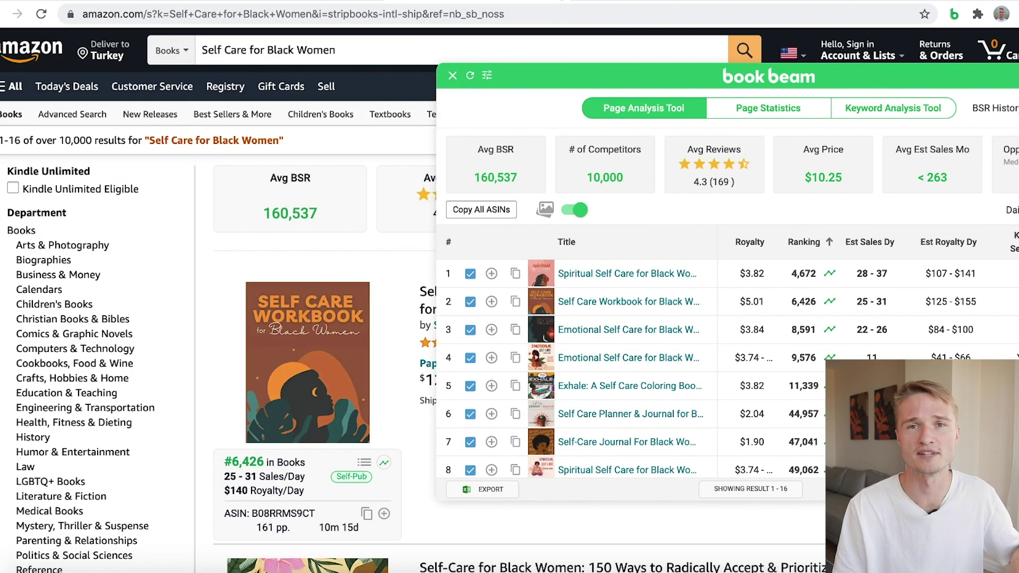
Return to the Niche Finder results and open the Weight Loss Journal for Women's Amazon page.
click(531, 1)
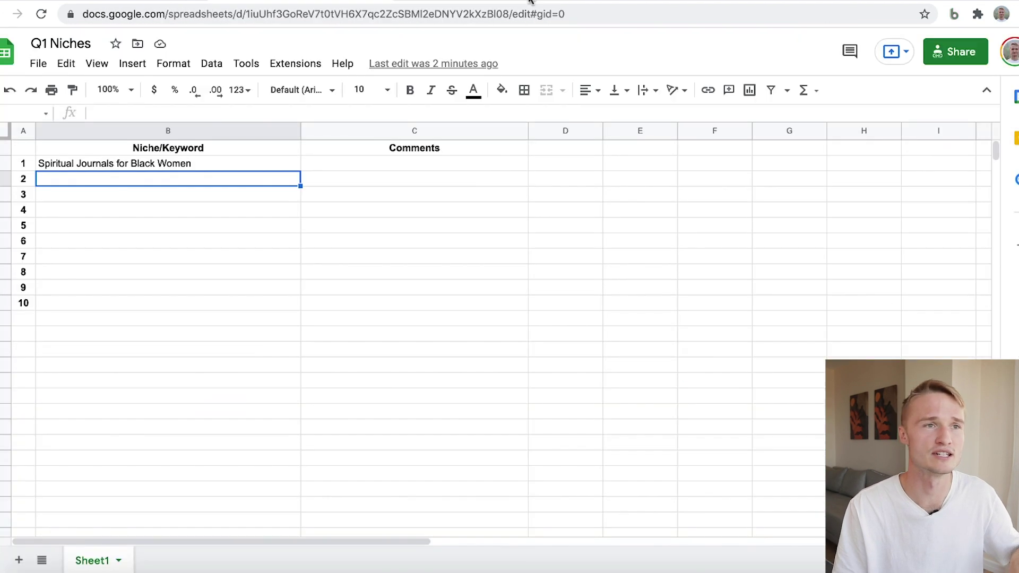
click(104, 1)
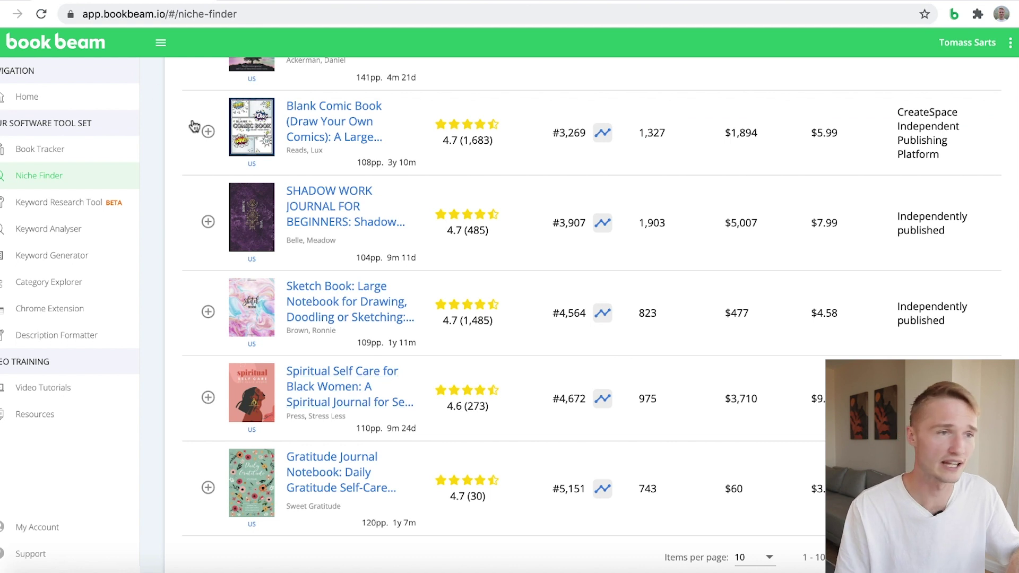
scroll(226, 200, up, 9)
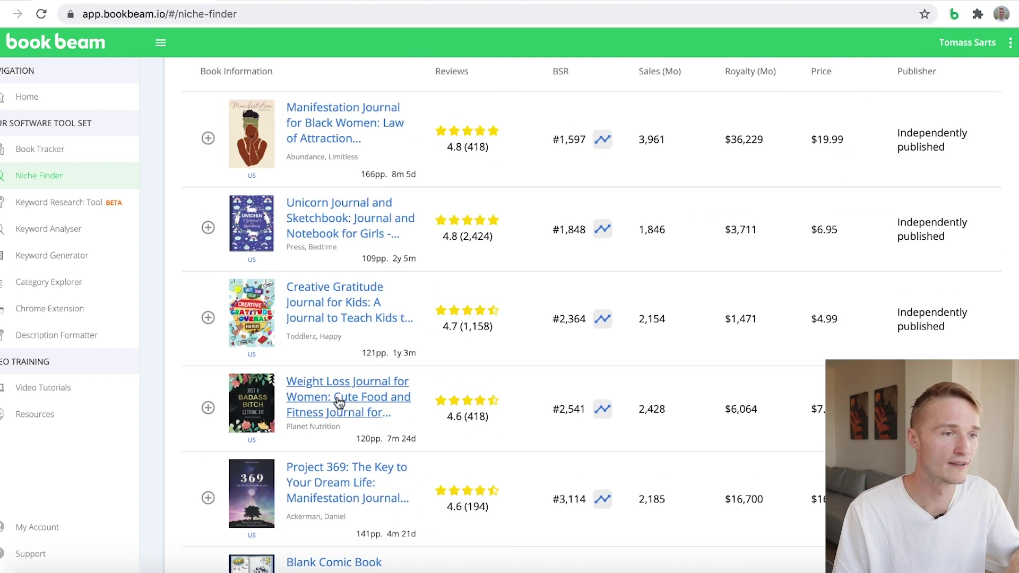
click(351, 387)
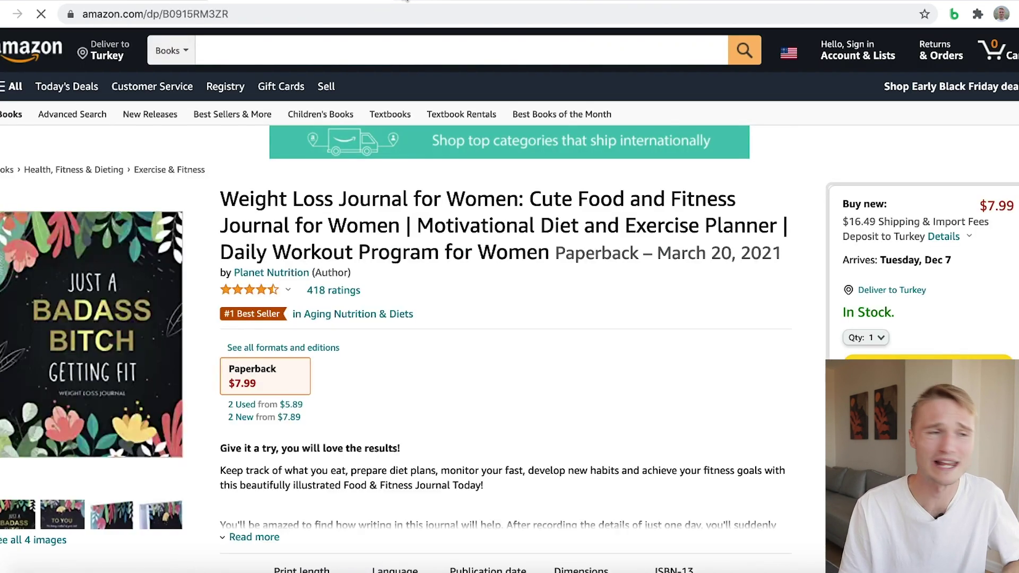
View the Weight Loss Journal for Women's BSR history over 1 year.
scroll(391, 153, down, 3)
scroll(362, 144, down, 6)
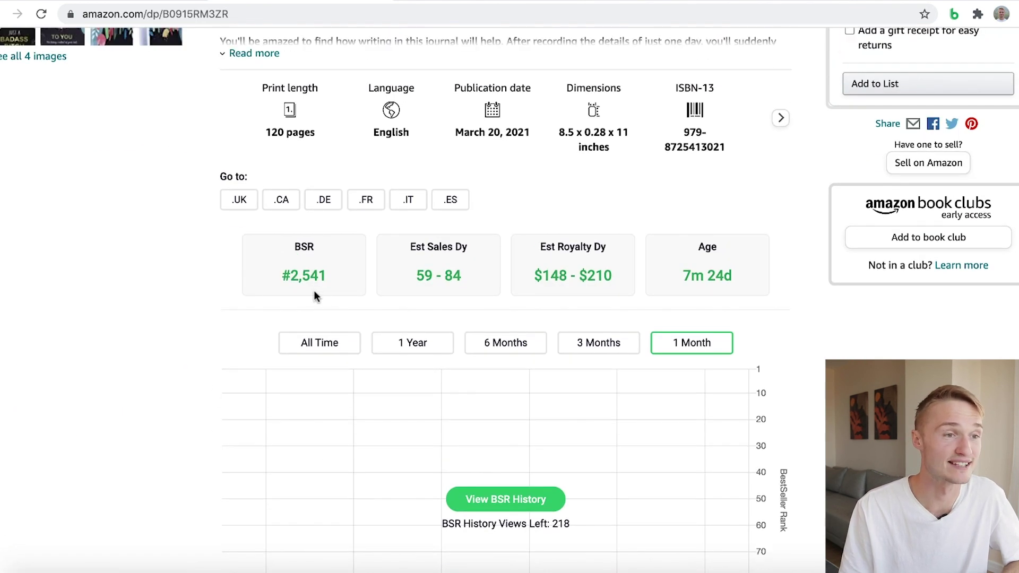
click(532, 500)
scroll(432, 282, down, 2)
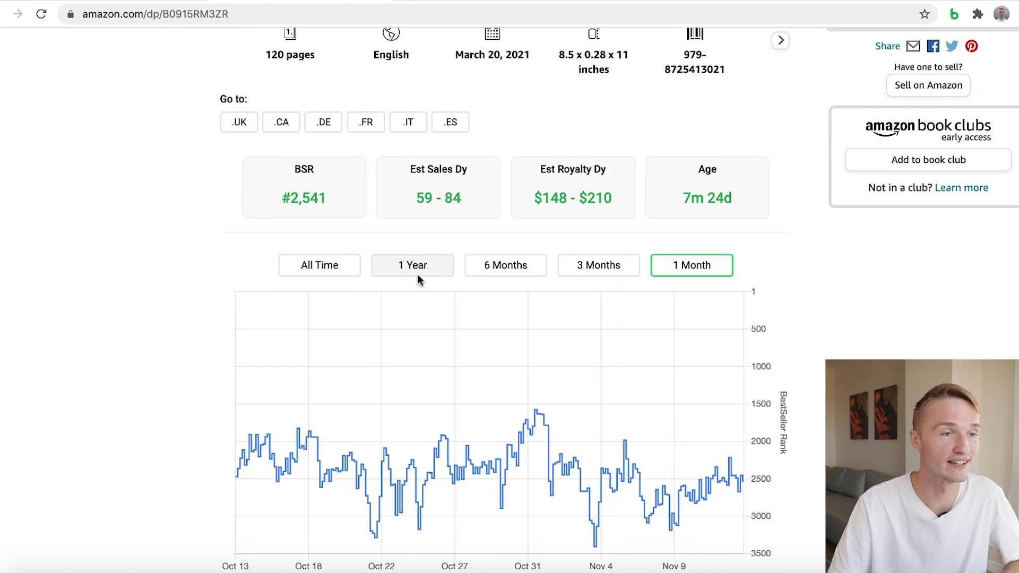
click(417, 275)
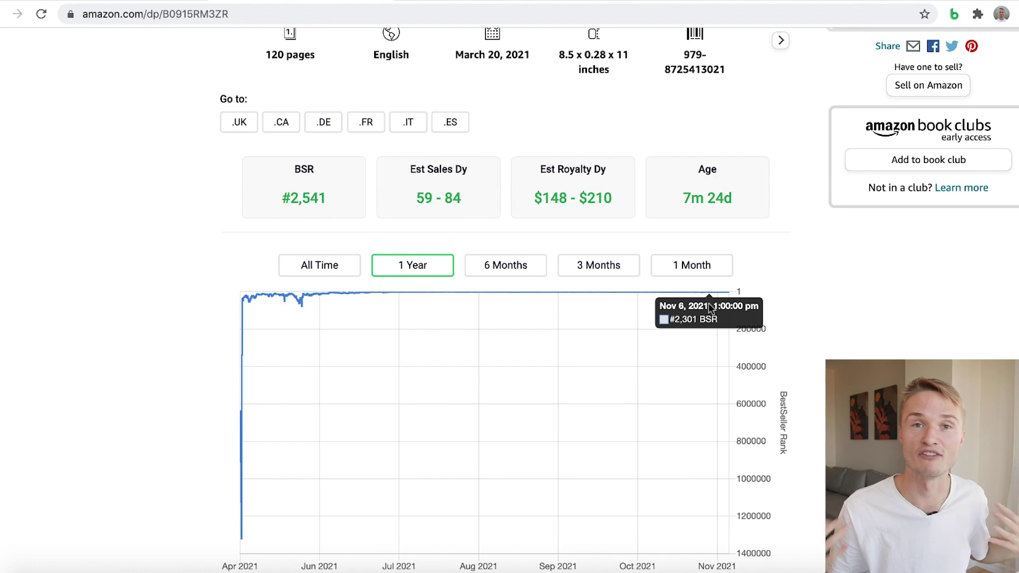
Search Amazon books for "Weight Loss Journal for Women", copied from the start of the book's title.
scroll(683, 307, up, 8)
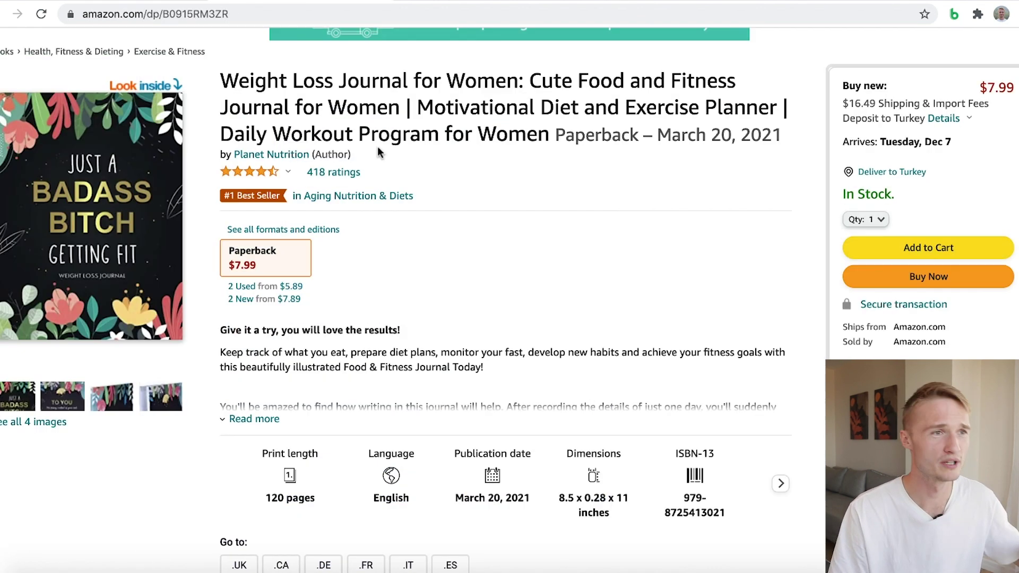
scroll(221, 199, up, 2)
drag(221, 199, 520, 193)
key(ctrl+c)
click(430, 60)
key(ctrl+v)
click(744, 50)
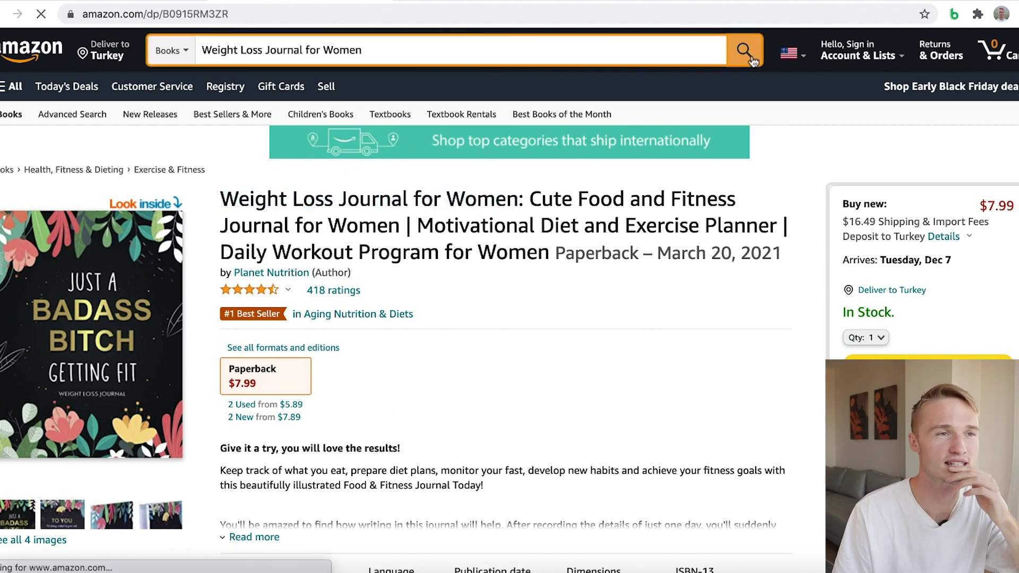
Open Book Beam's page analysis for the weight loss journal results, show the cover images and sort the books by ranking.
scroll(489, 255, down, 5)
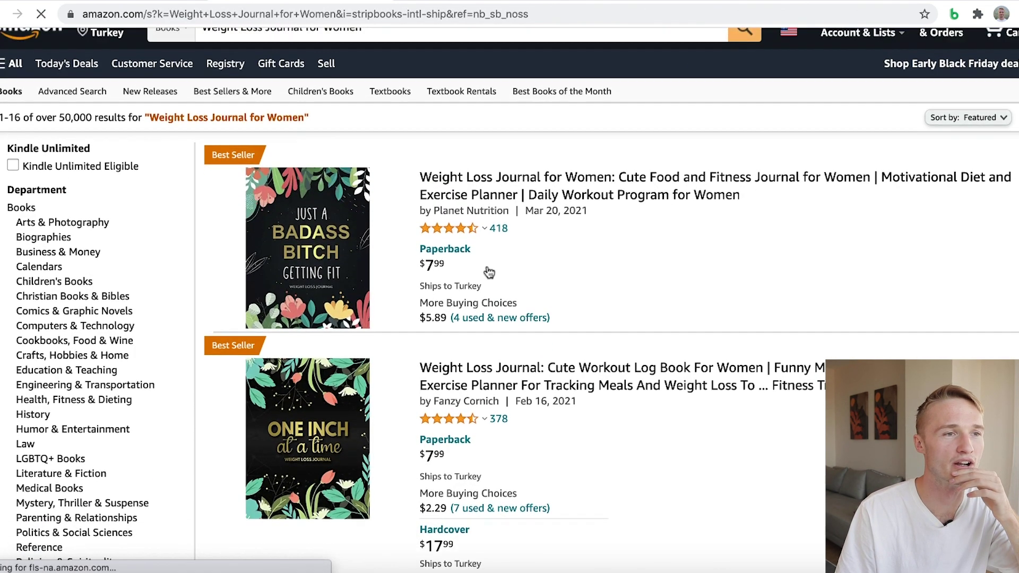
scroll(488, 266, down, 3)
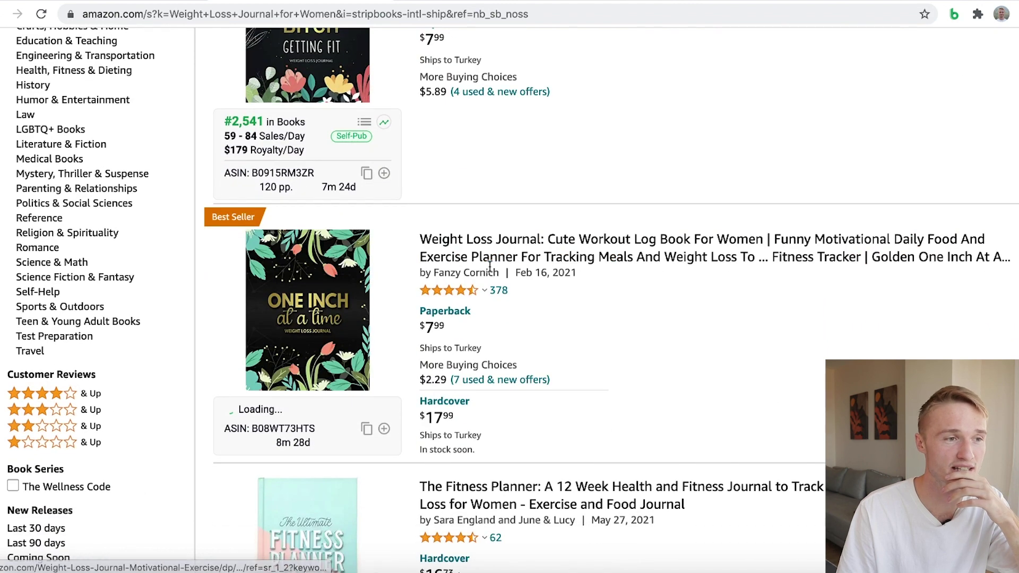
scroll(491, 266, up, 6)
scroll(494, 265, up, 3)
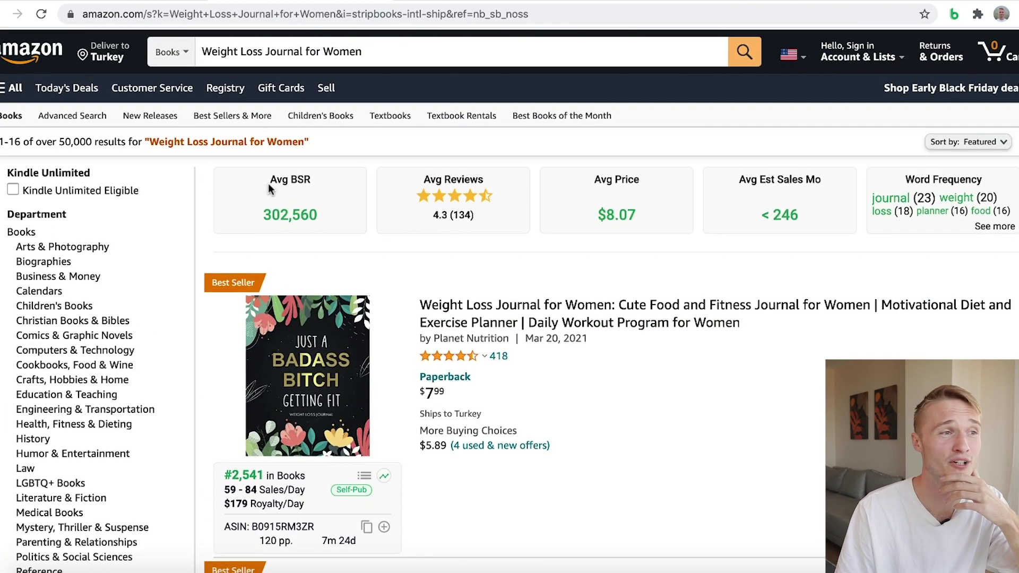
click(953, 14)
drag(522, 148, 558, 149)
scroll(913, 325, right, 3)
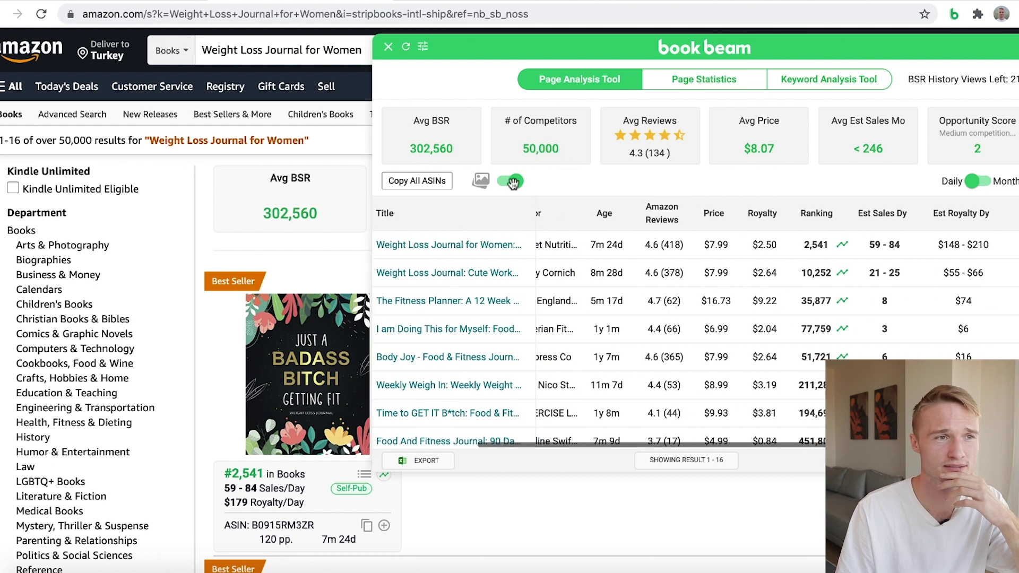
click(815, 213)
mouse_move(583, 255)
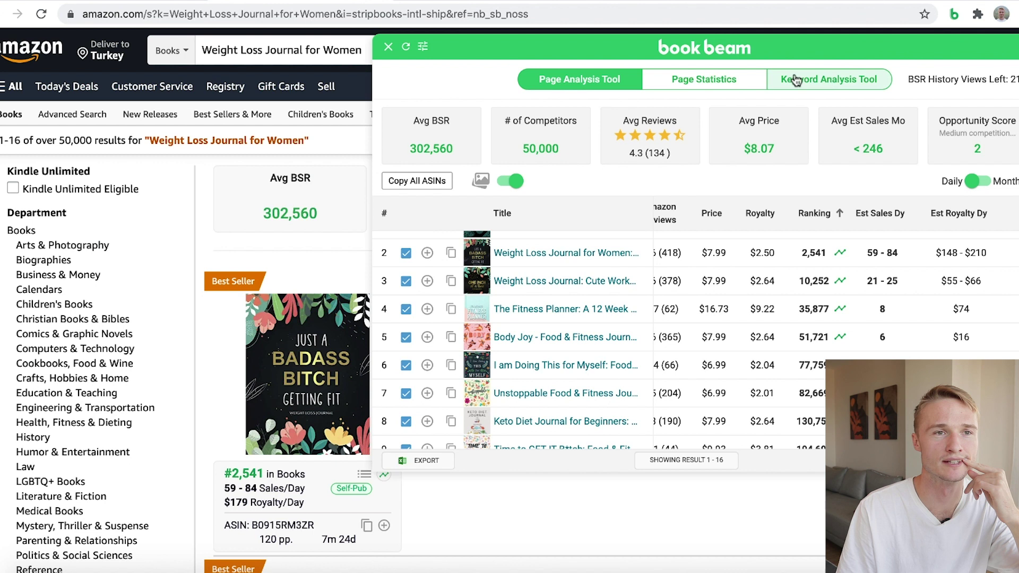
Check the page statistics and examine the rankings, prices, royalties and daily sales across all the listed weight loss journals.
click(704, 79)
mouse_move(754, 180)
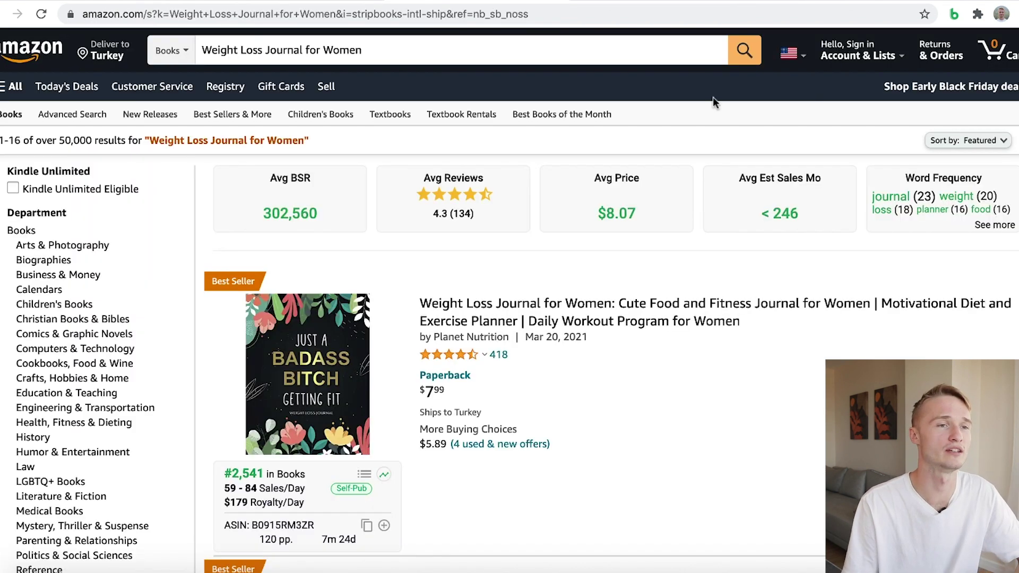
click(954, 14)
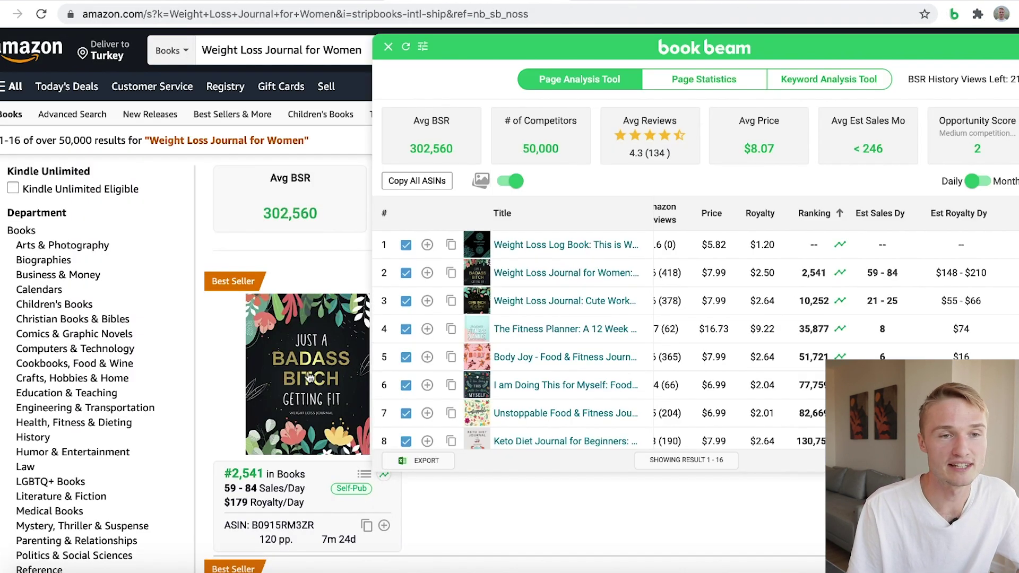
scroll(786, 288, down, 1)
scroll(786, 288, up, 1)
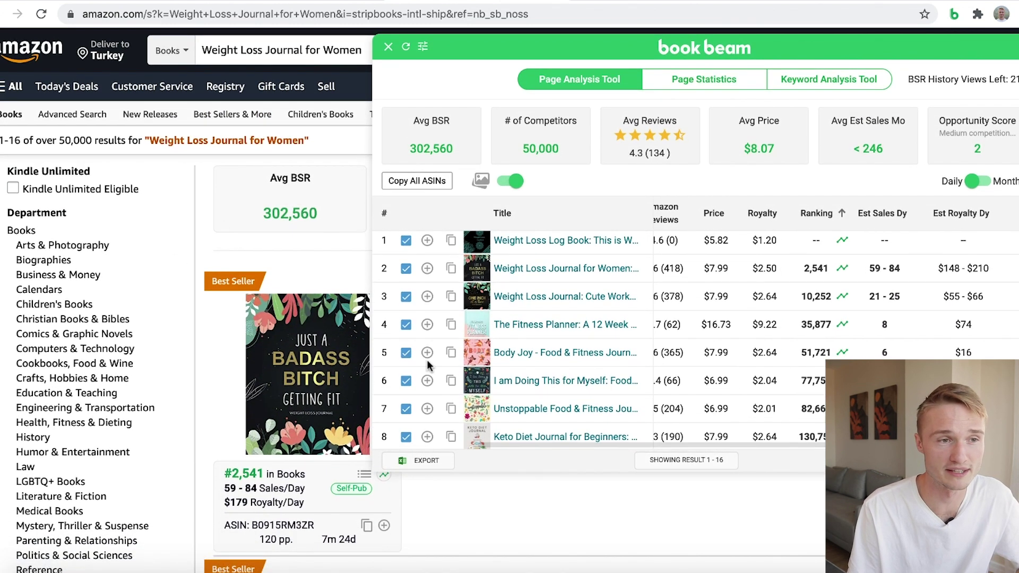
scroll(531, 510, down, 1)
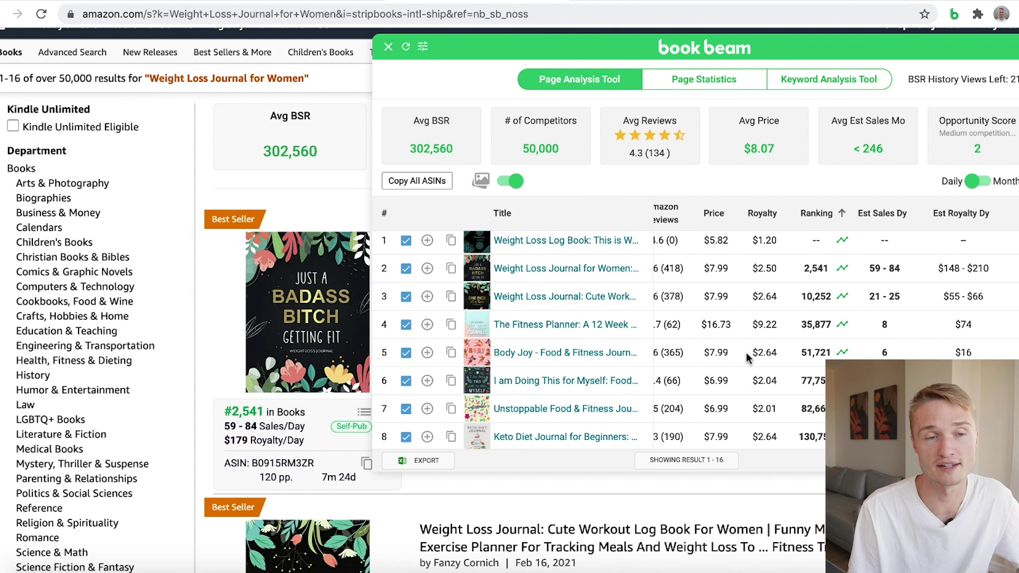
scroll(748, 360, down, 8)
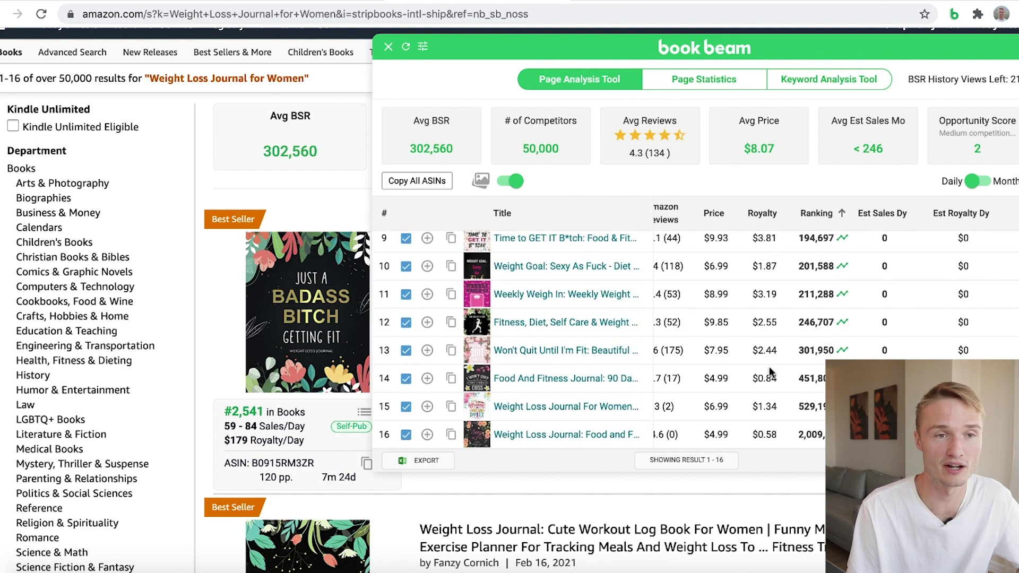
scroll(643, 368, down, 1)
scroll(800, 401, up, 2)
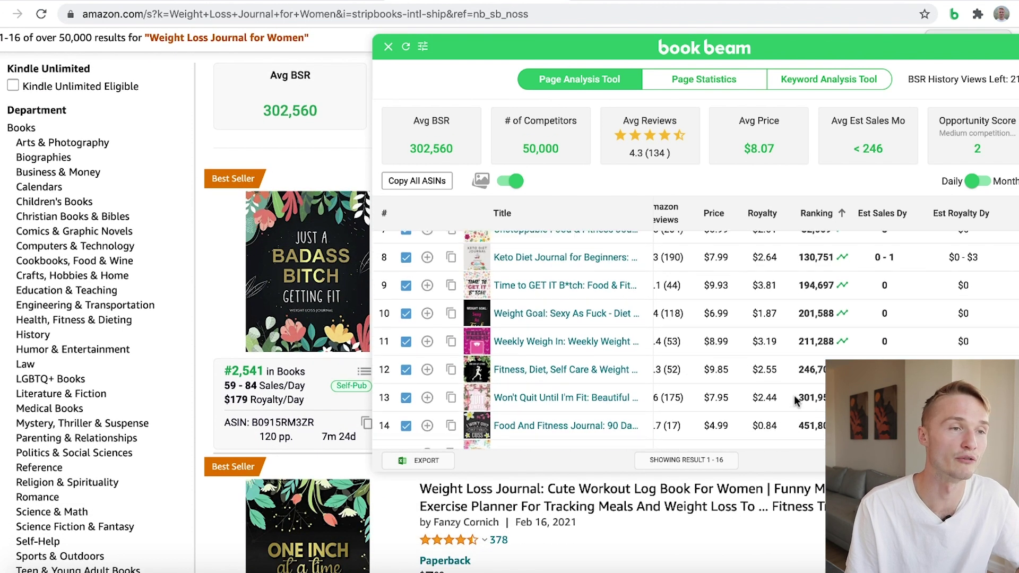
scroll(801, 401, up, 2)
scroll(800, 400, down, 4)
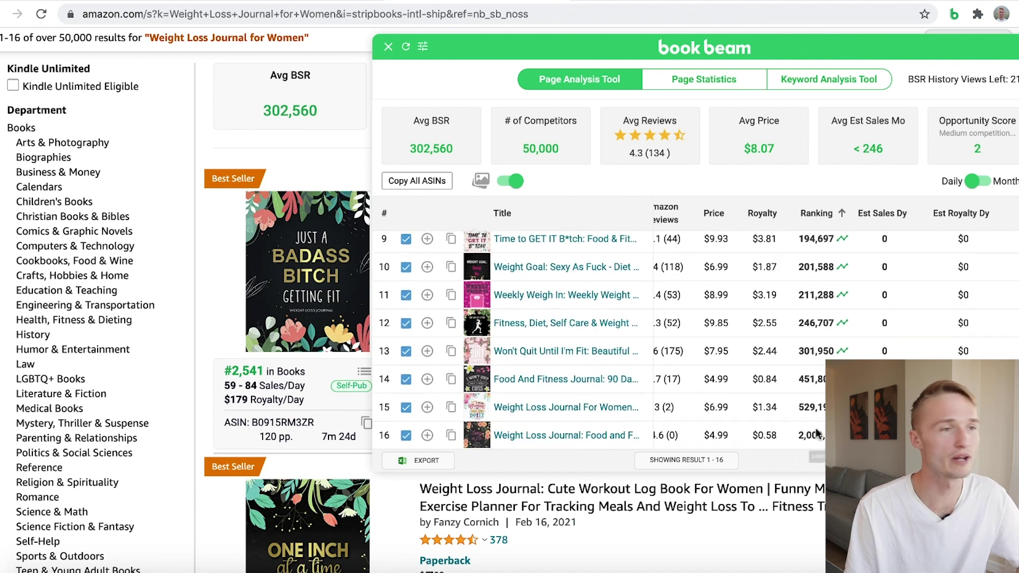
scroll(801, 371, up, 2)
scroll(798, 380, down, 3)
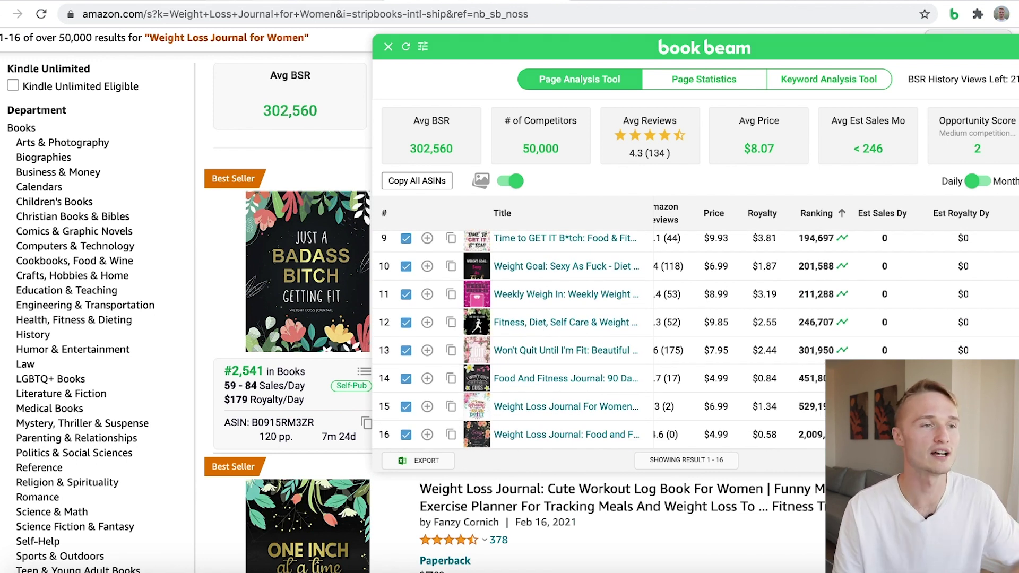
Return to the Book Beam Niche Finder, enter "weight loss" as the title keywords and limit the publisher to Self-Published.
click(274, 3)
click(310, 272)
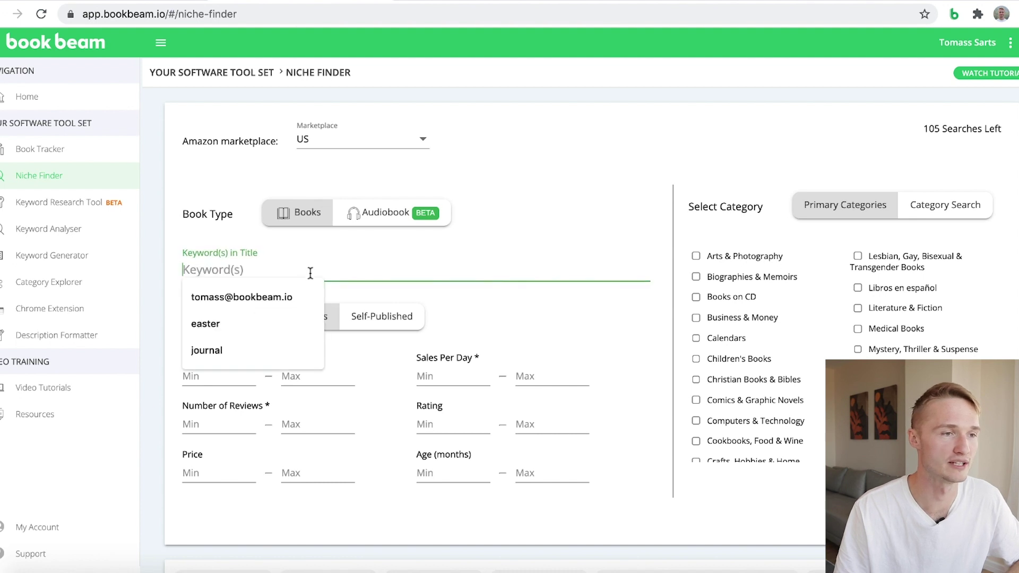
text(Weight)
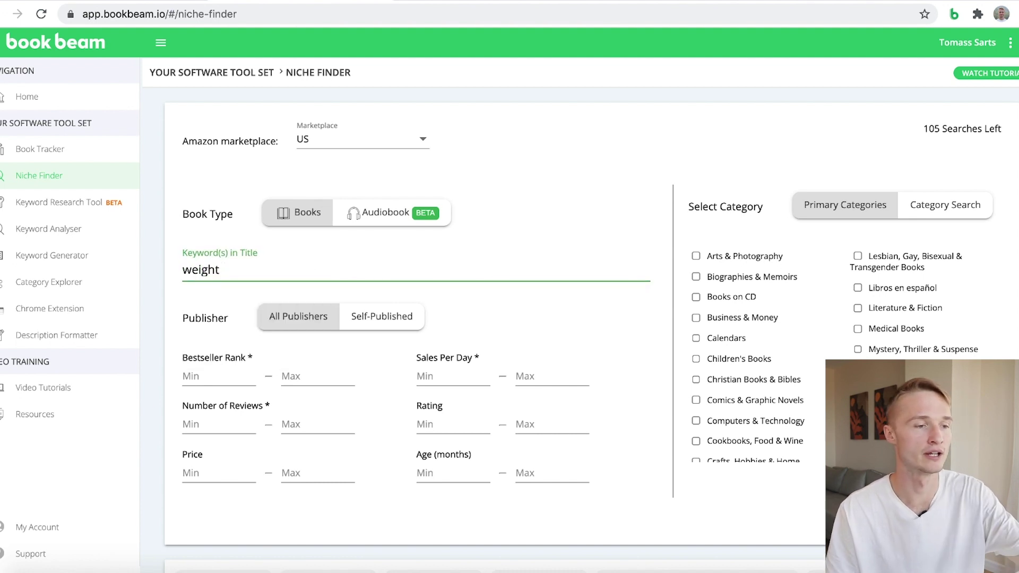
text( loss)
click(381, 316)
Set the bestseller rank range to 1–35000 and the number of reviews to 1–2000, and run the niche search.
click(205, 378)
click(205, 391)
click(339, 379)
click(327, 398)
click(209, 424)
text(1)
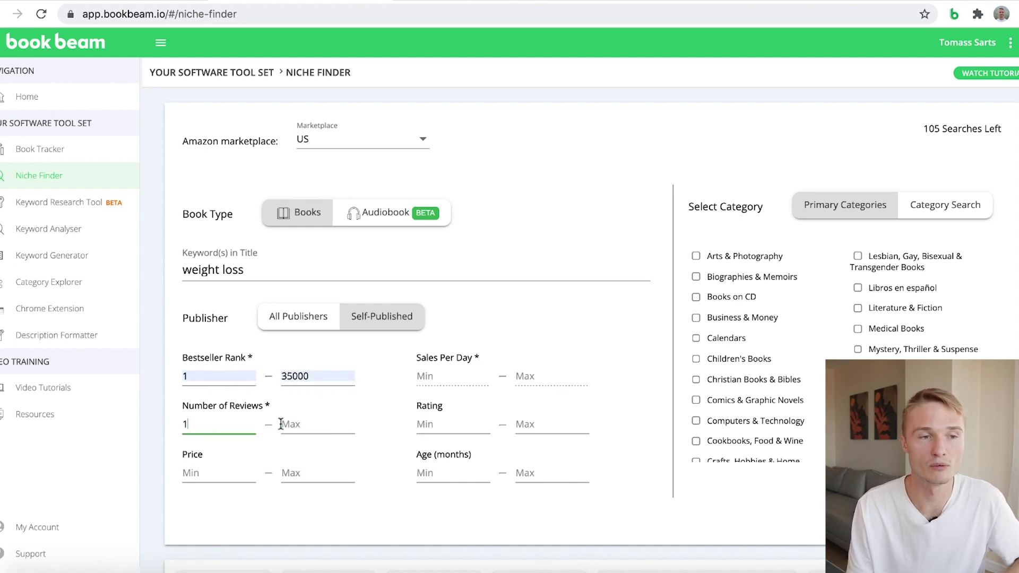
click(280, 425)
click(317, 451)
key(Return)
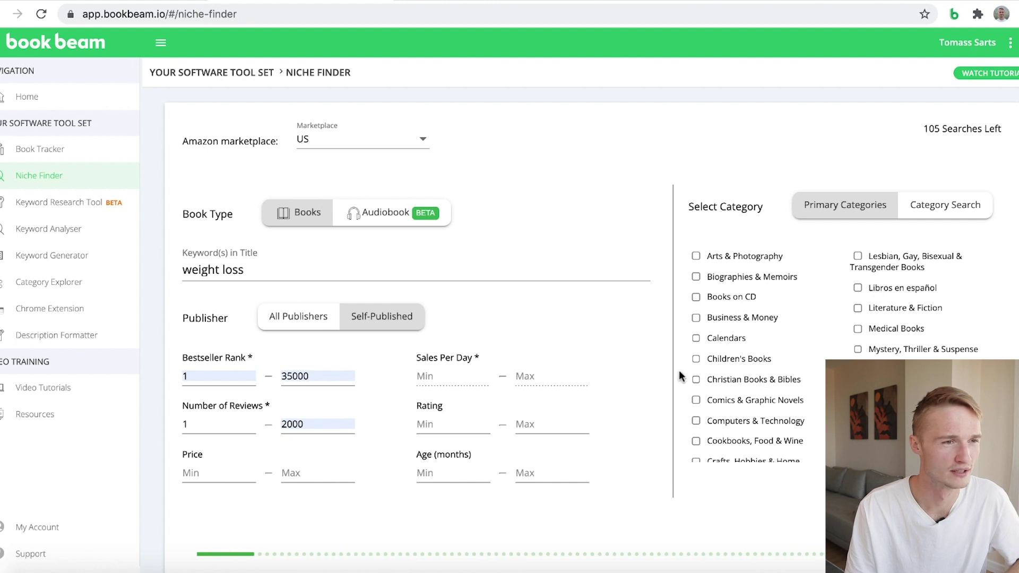
Examine the self-published weight loss books in the Niche Finder results and recheck the weight loss journal analysis on Amazon.
scroll(668, 372, down, 1)
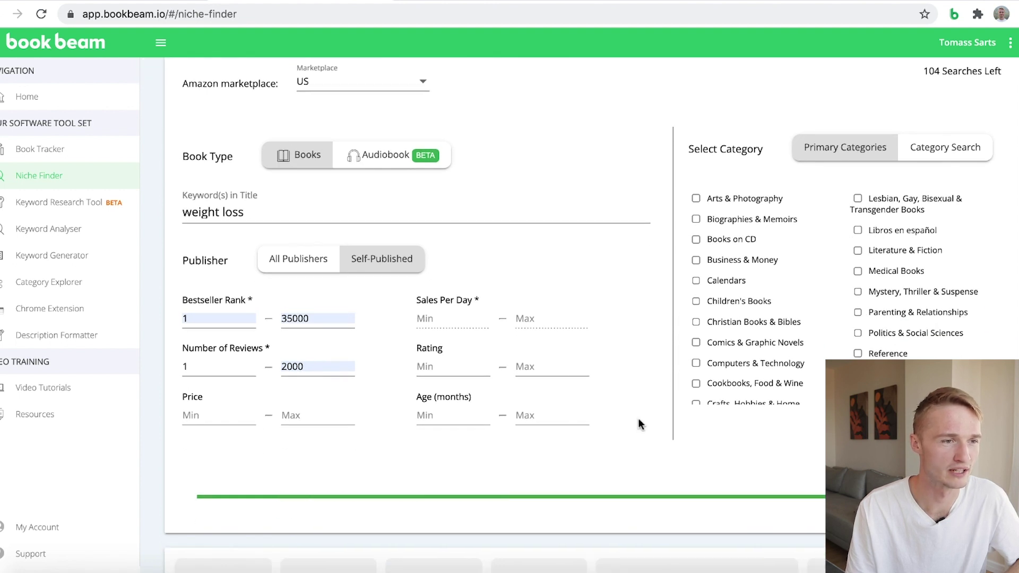
scroll(638, 418, down, 10)
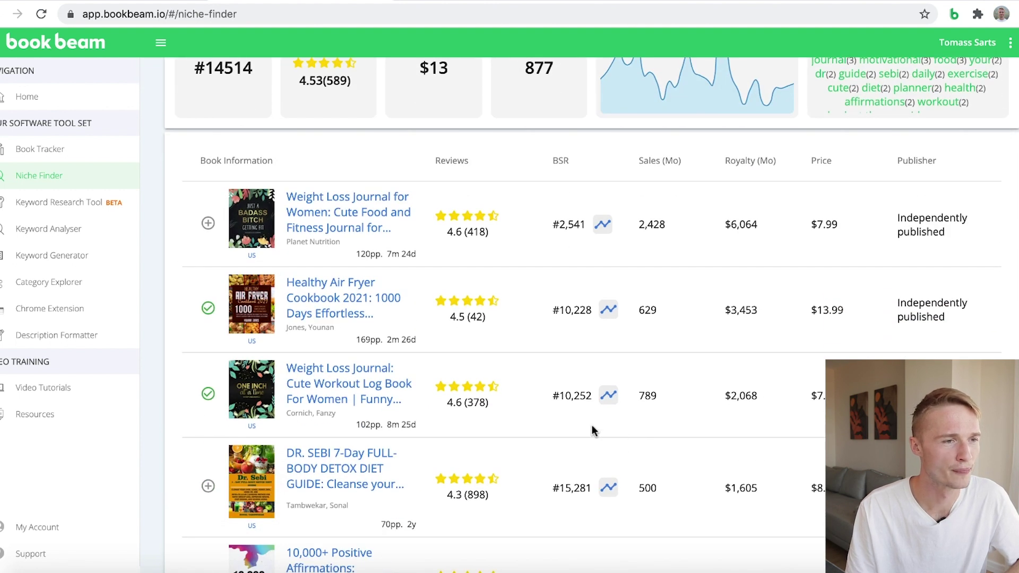
scroll(593, 487, down, 1)
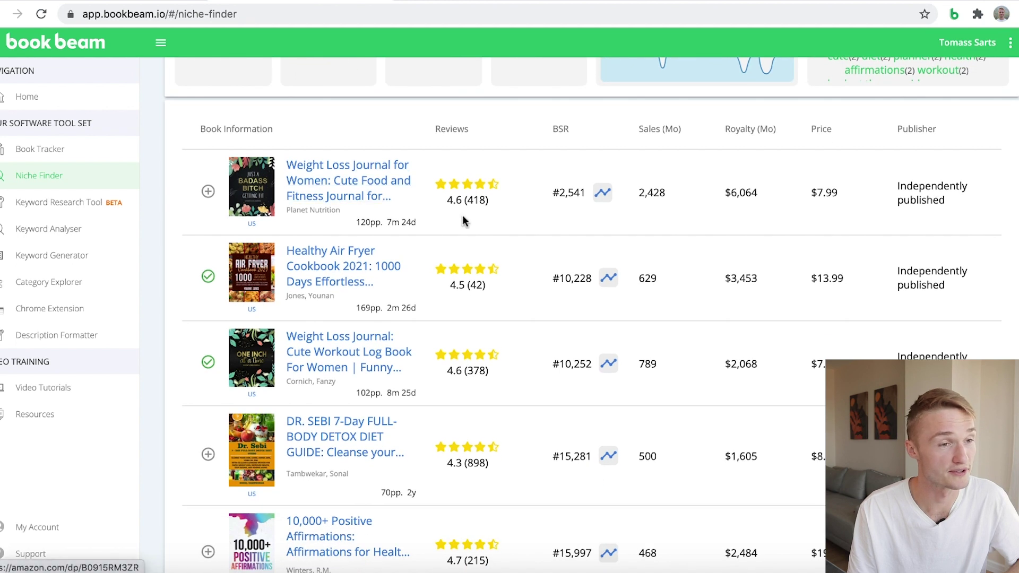
scroll(370, 353, down, 2)
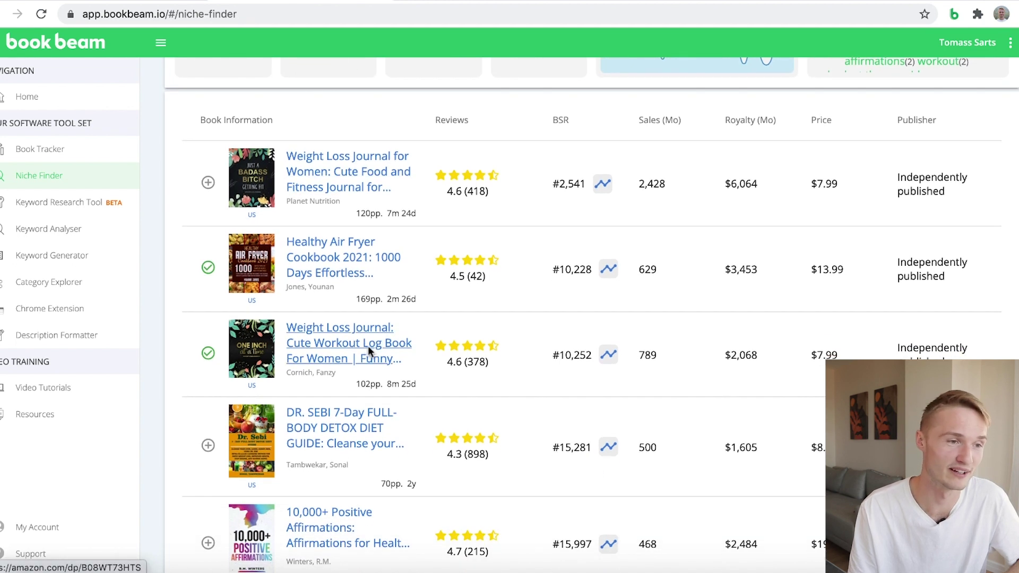
scroll(363, 363, down, 1)
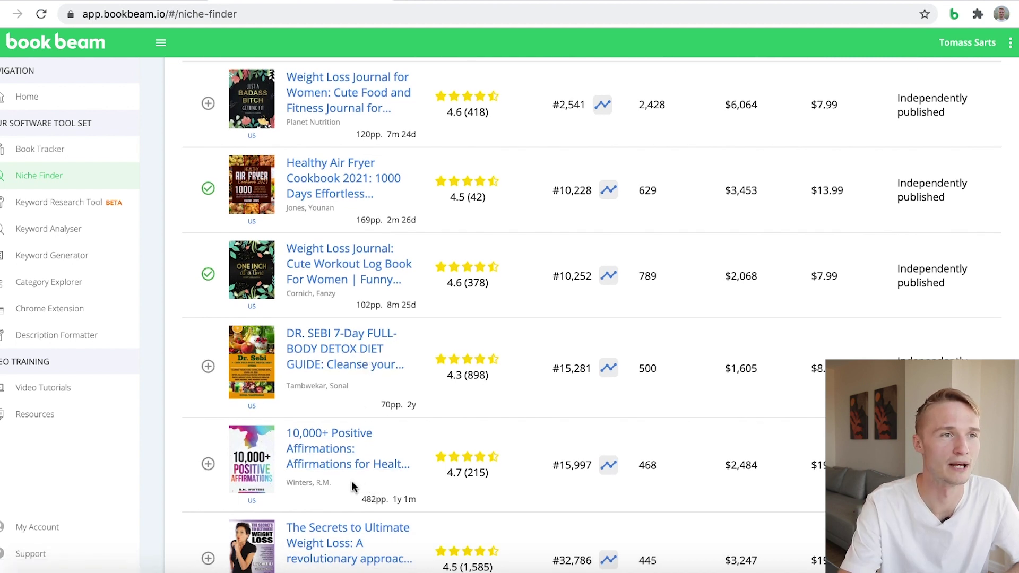
scroll(351, 481, down, 3)
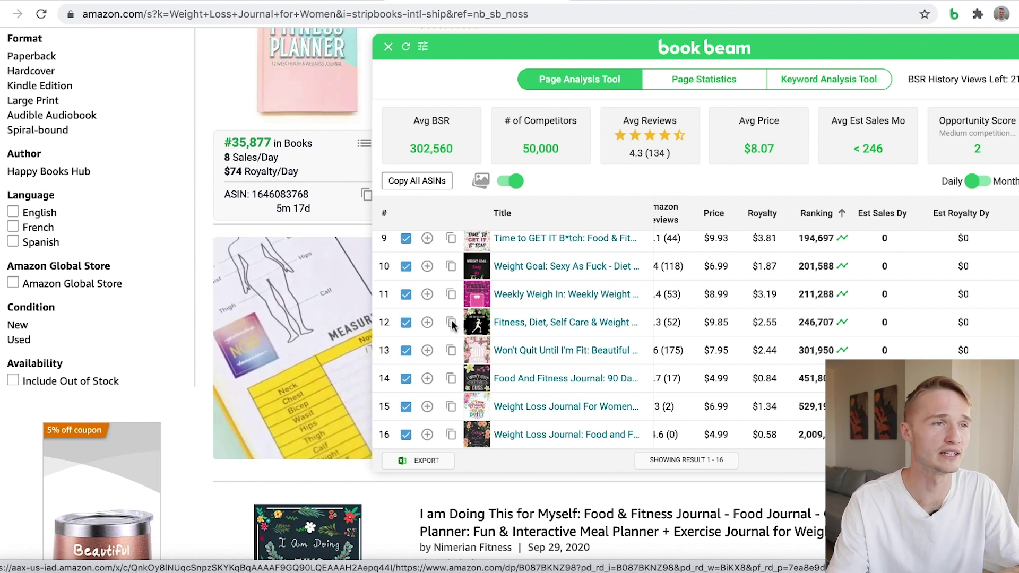
scroll(450, 325, up, 5)
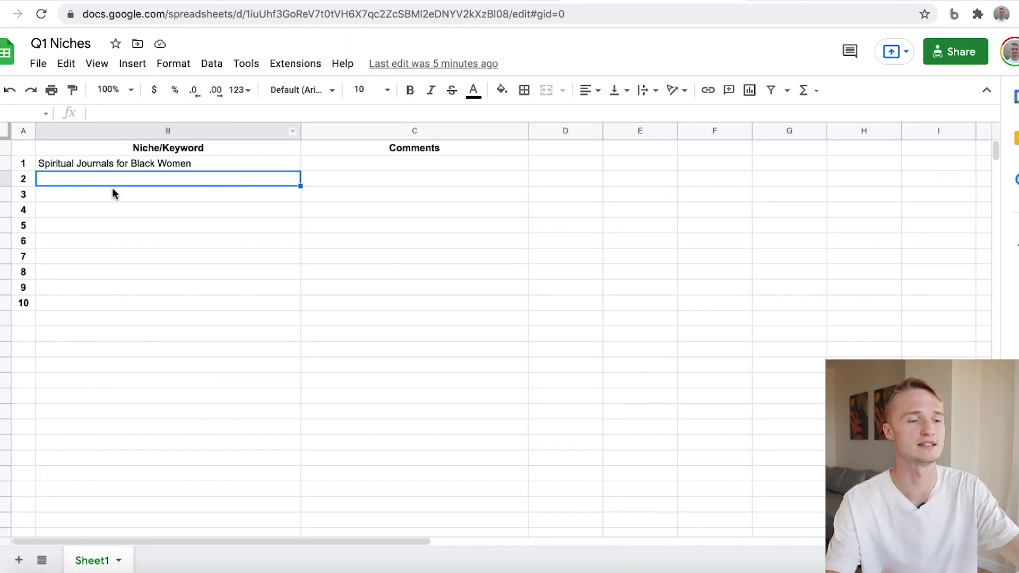
Add "Weight loss journal" as niche 2 in the Q1 Niches spreadsheet with the comment "Would have to find unique angle".
text(Weight loss jou)
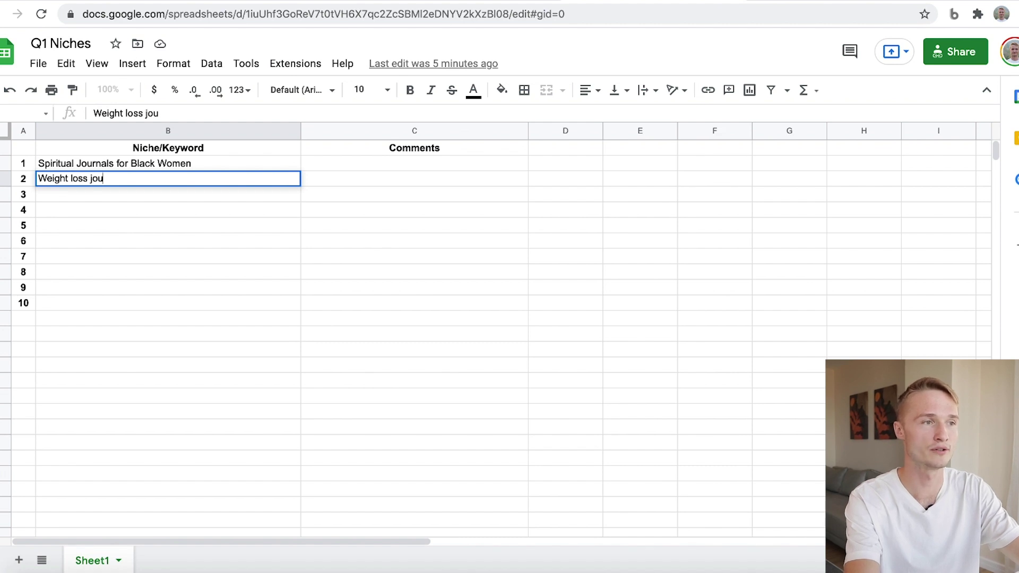
text(rnal)
key(Tab)
text(Would have to find unique angle)
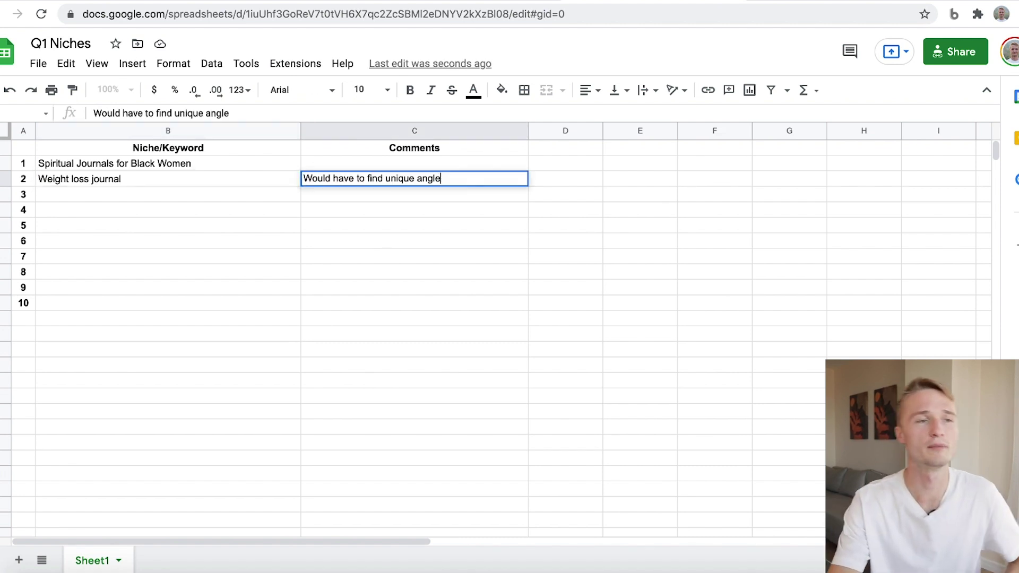
click(555, 207)
click(398, 174)
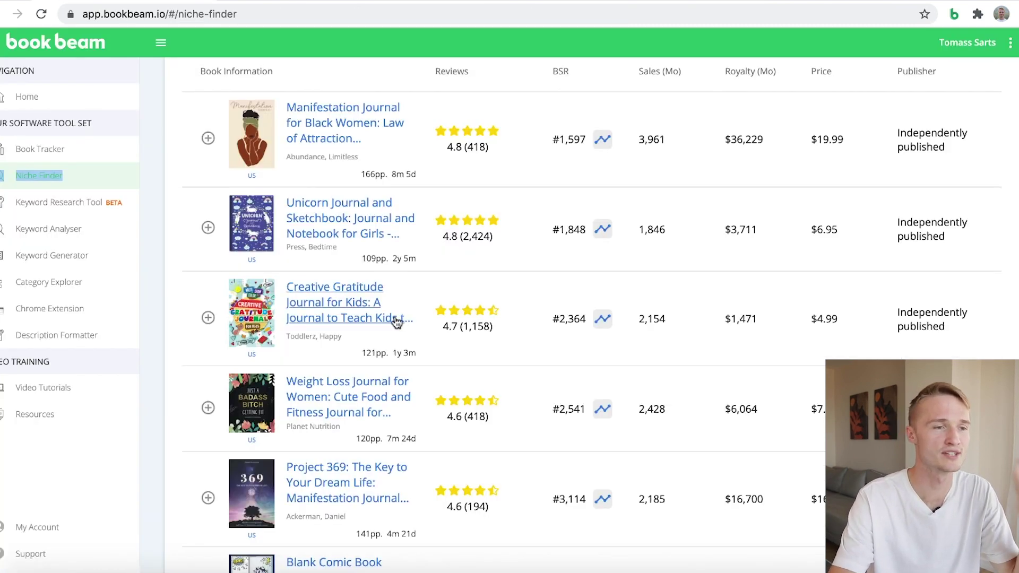
Browse the Niche Finder's journal results, close the Book Beam analysis on Amazon and search Books for "shadow work journal".
scroll(404, 350, down, 1)
scroll(405, 351, down, 4)
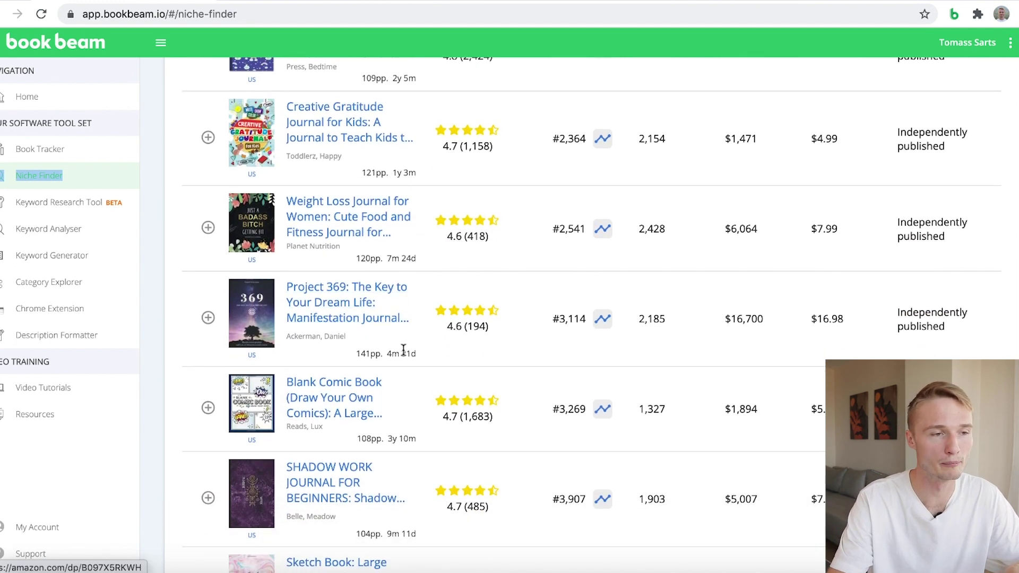
scroll(404, 354, down, 3)
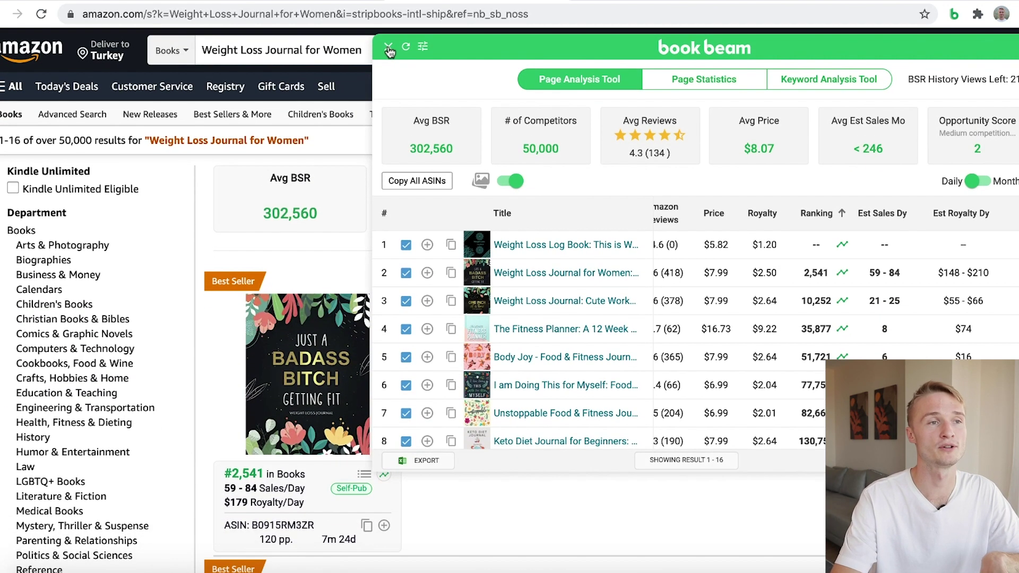
click(389, 49)
drag(371, 50, 205, 49)
key(BackSpace)
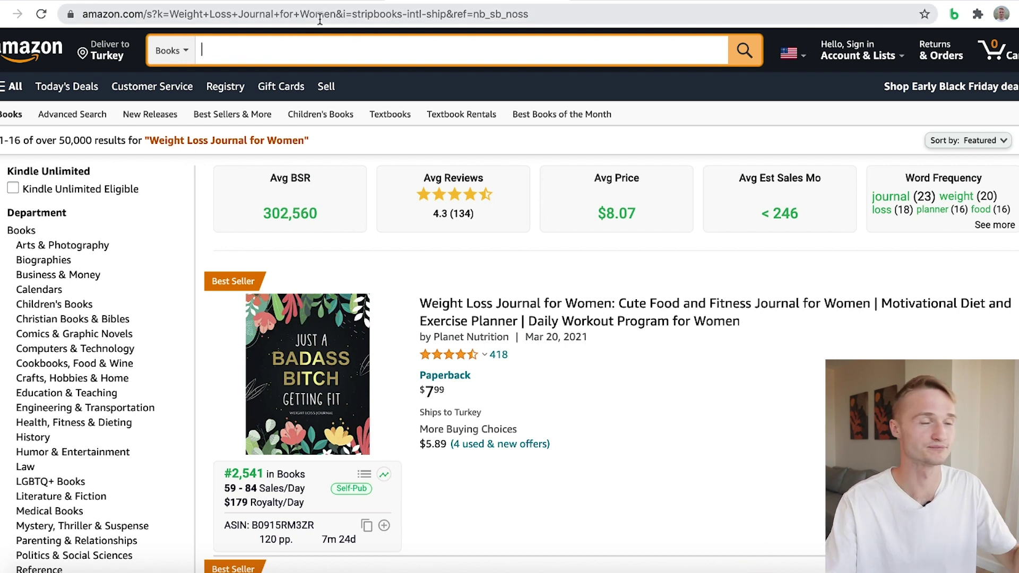
key(ctrl+z)
key(BackSpace)
text(shadow work journal)
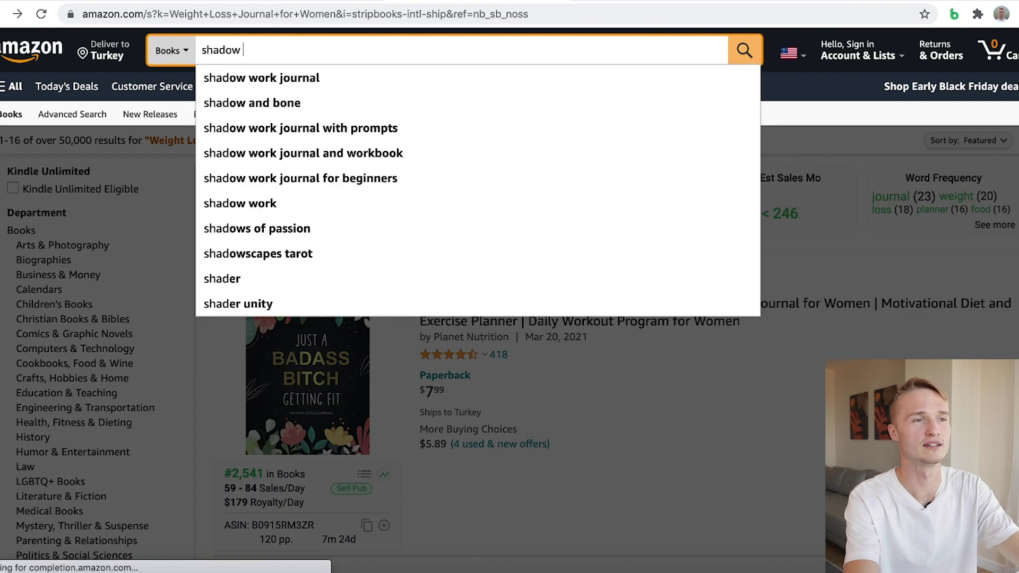
key(Down)
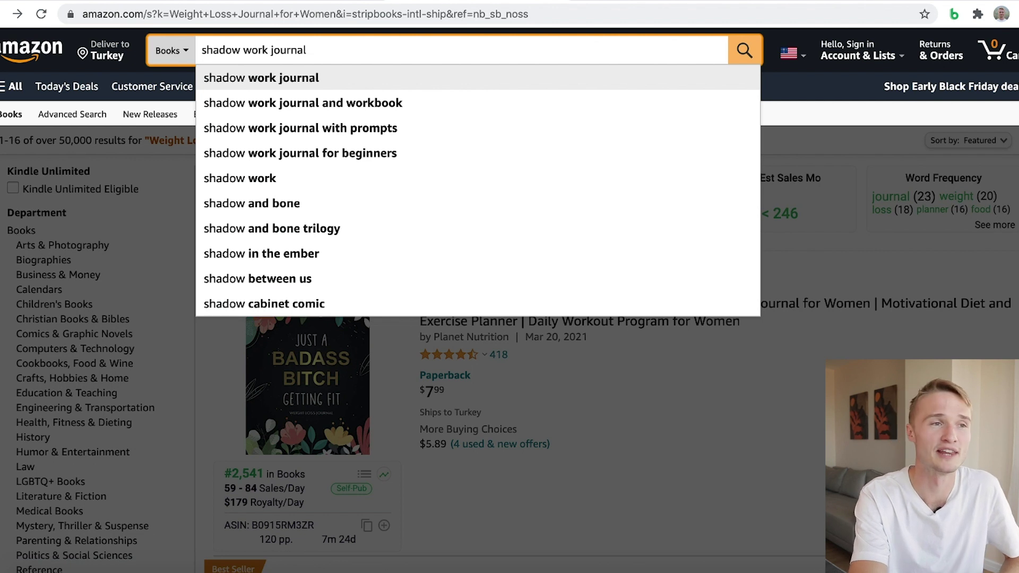
key(Return)
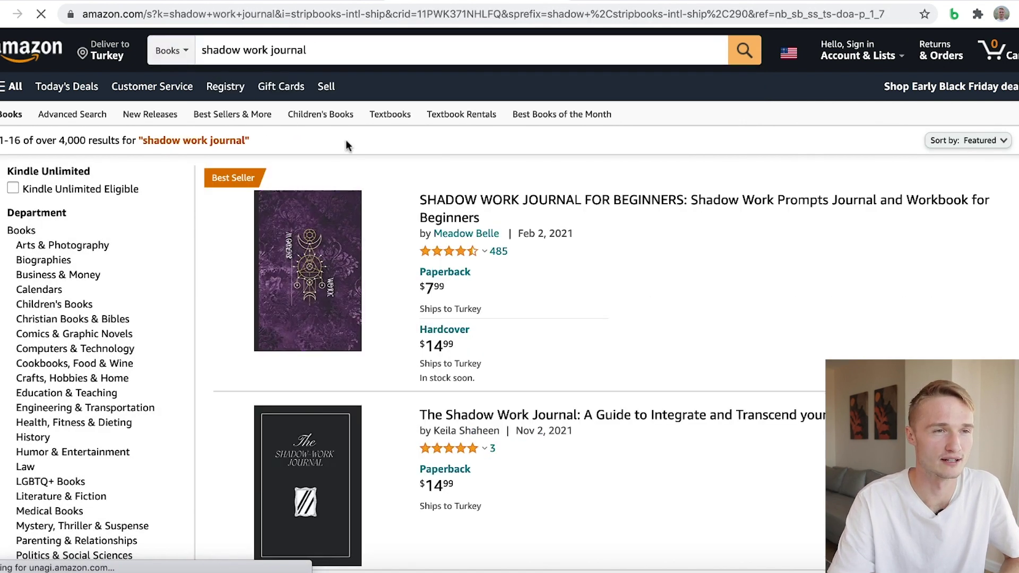
Review the shadow work journal listings on Amazon and add "shadow work journal" as niche 3 in the Q1 Niches spreadsheet.
scroll(428, 226, down, 6)
scroll(421, 275, down, 18)
scroll(420, 276, down, 20)
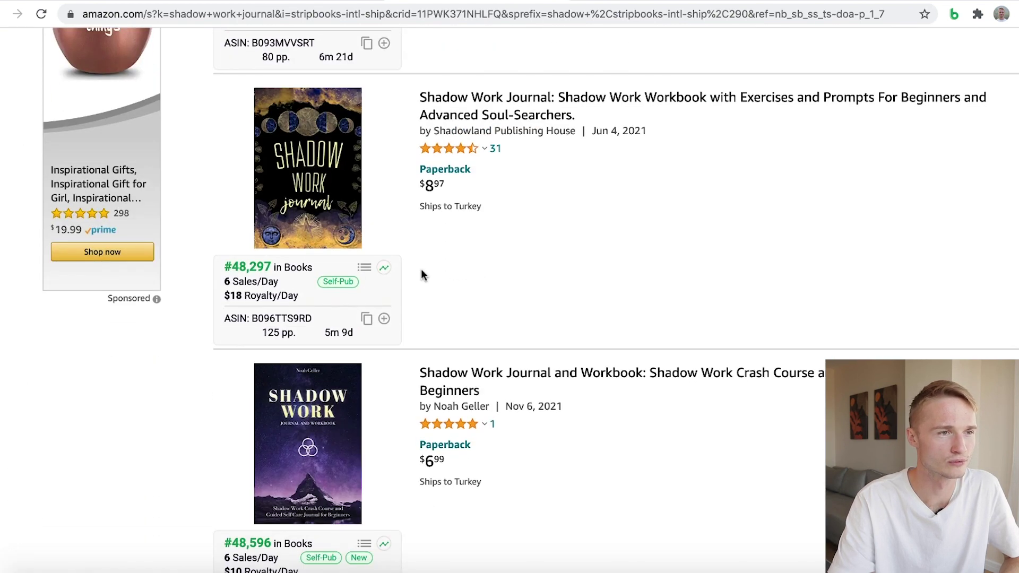
scroll(421, 269, down, 5)
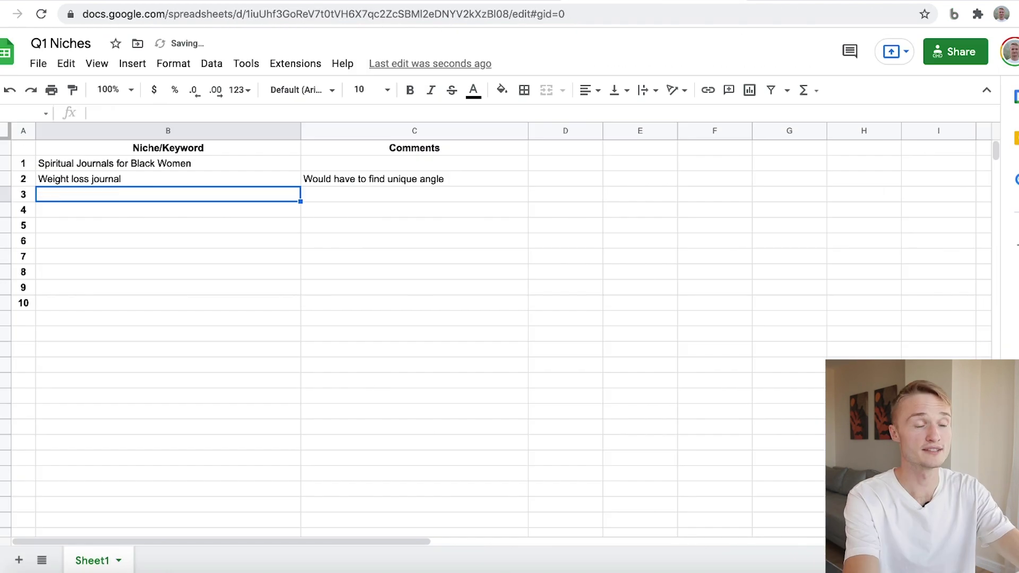
text(s)
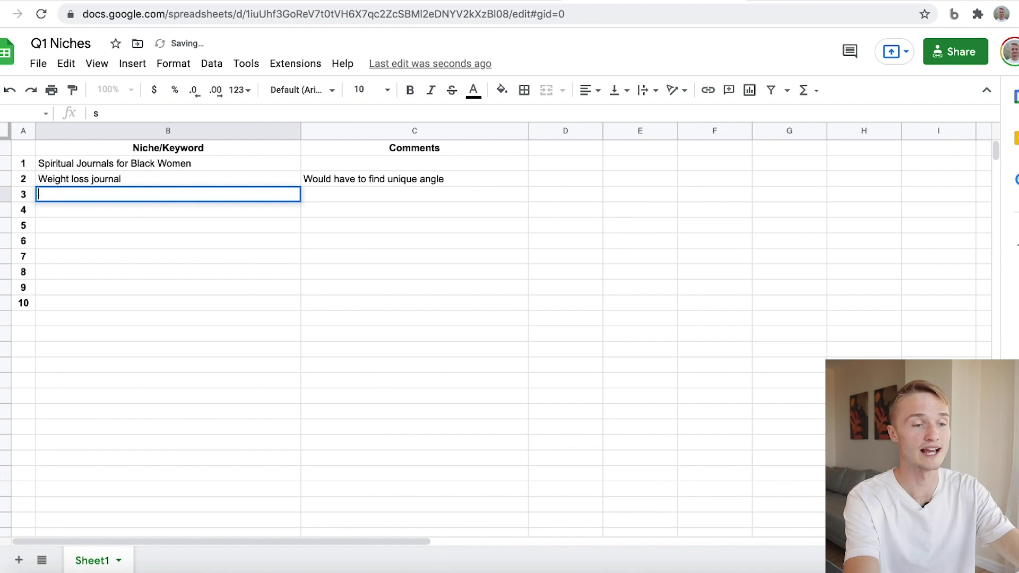
text(hadow work journal)
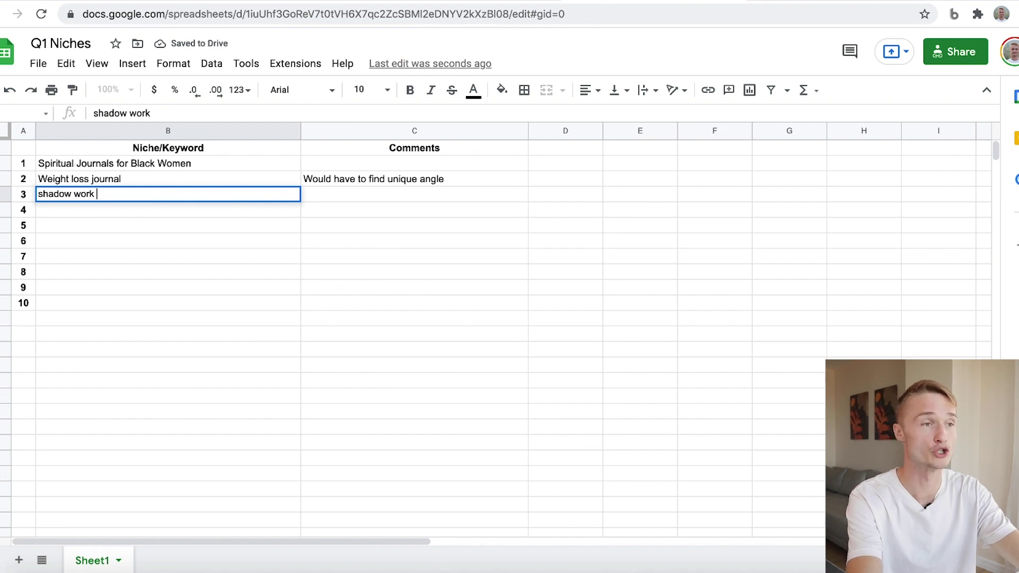
click(307, 211)
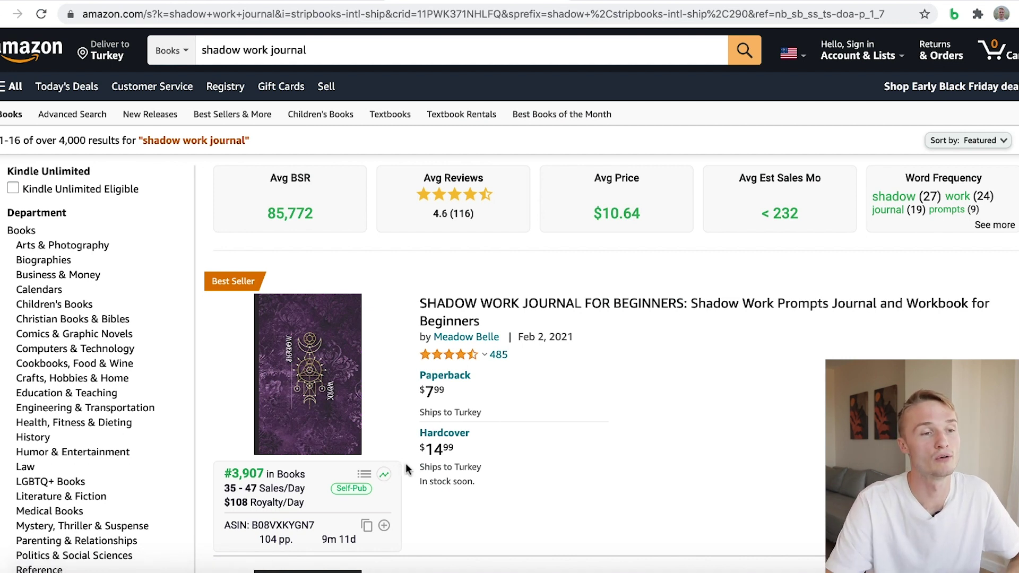
Check the rank history of the first shadow work journal and open the Gratitude Journal Notebook's Amazon page from the Niche Finder results.
click(384, 474)
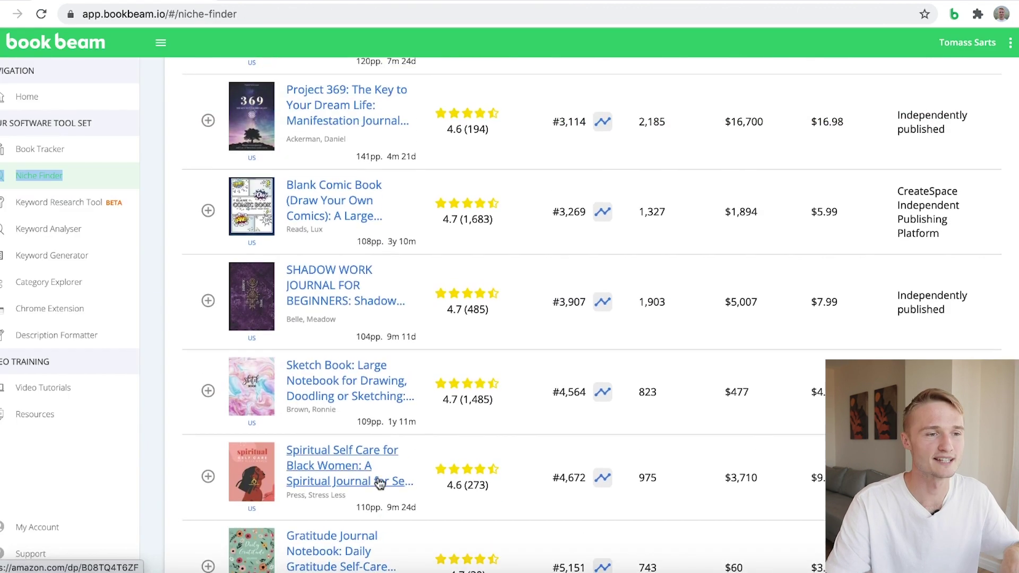
scroll(376, 478, down, 3)
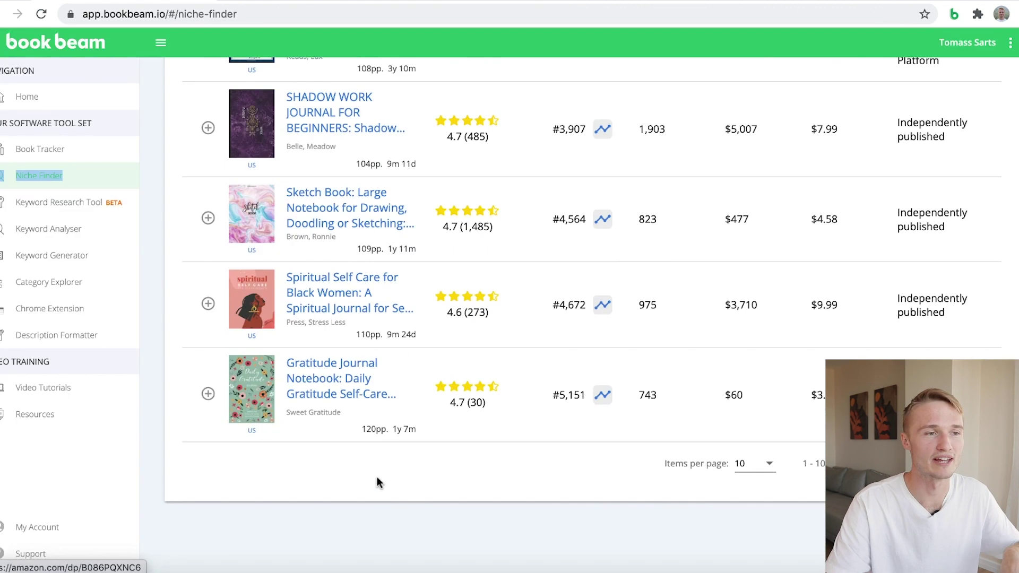
click(356, 393)
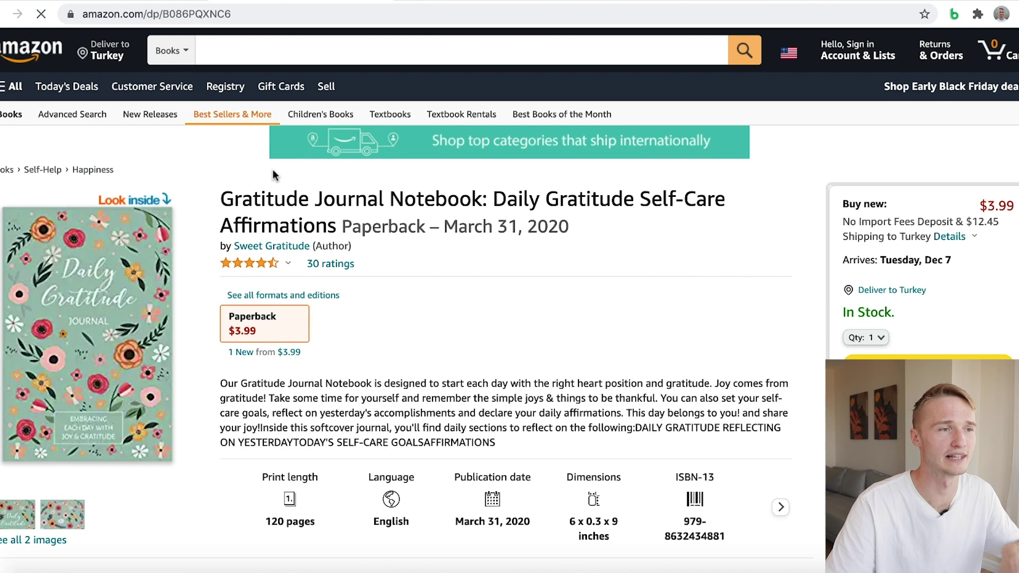
scroll(272, 170, down, 10)
scroll(265, 276, up, 10)
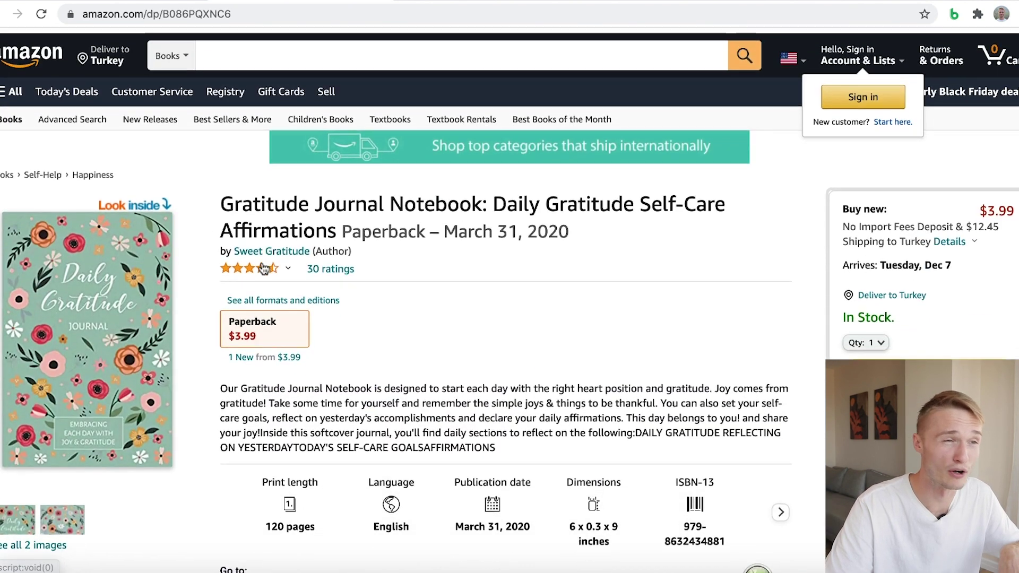
Copy "Gratitude Journal Notebook" from the book's title and search Amazon Books for it.
drag(219, 198, 479, 197)
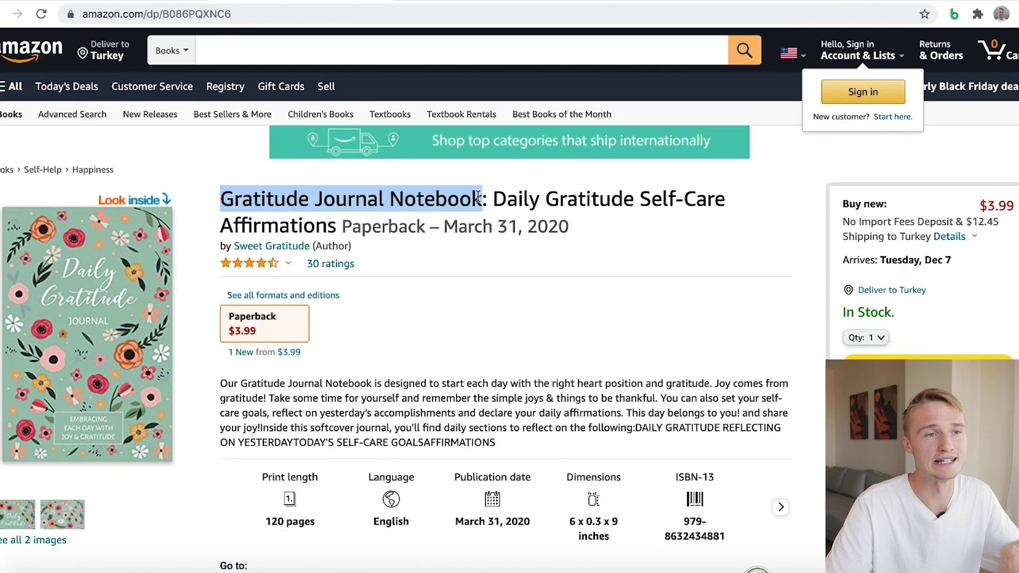
right_click(480, 198)
click(492, 228)
click(290, 50)
right_click(275, 49)
click(301, 144)
key(Return)
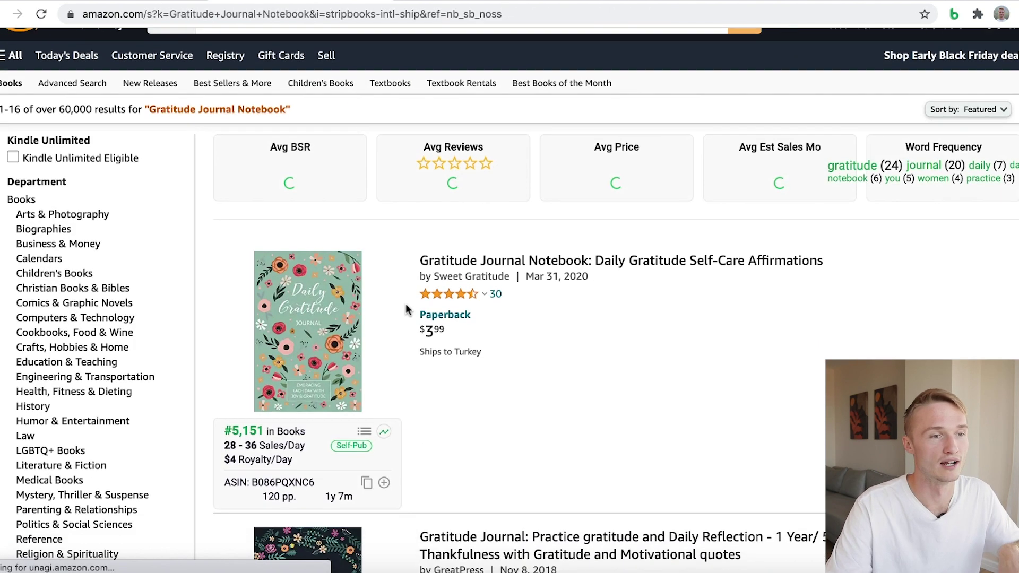
Look through the gratitude journal search results, comparing the bestseller ranks, daily sales and review counts of the listings.
scroll(406, 303, down, 20)
scroll(412, 304, up, 1)
scroll(413, 303, down, 15)
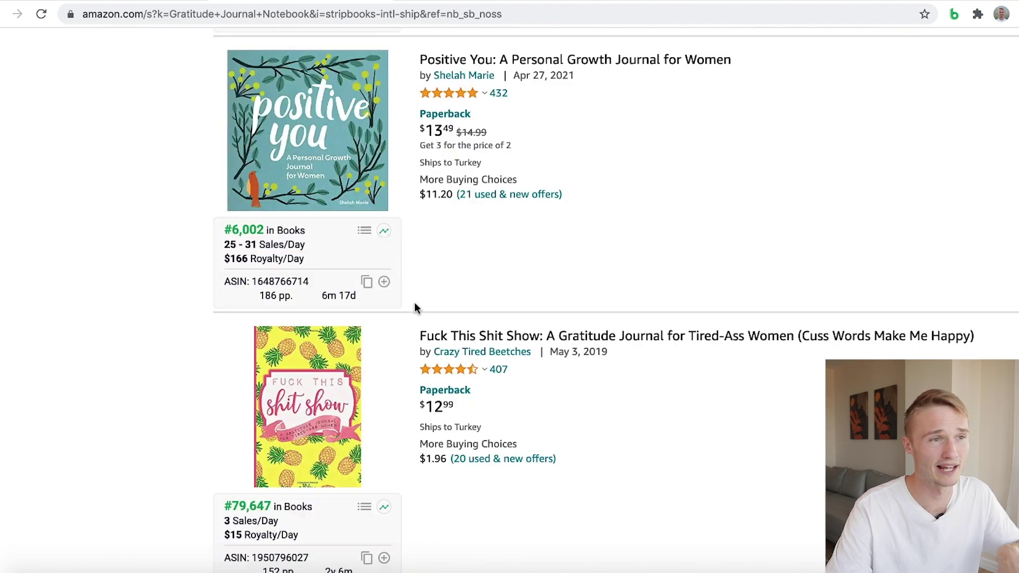
scroll(416, 303, down, 1)
scroll(413, 303, up, 2)
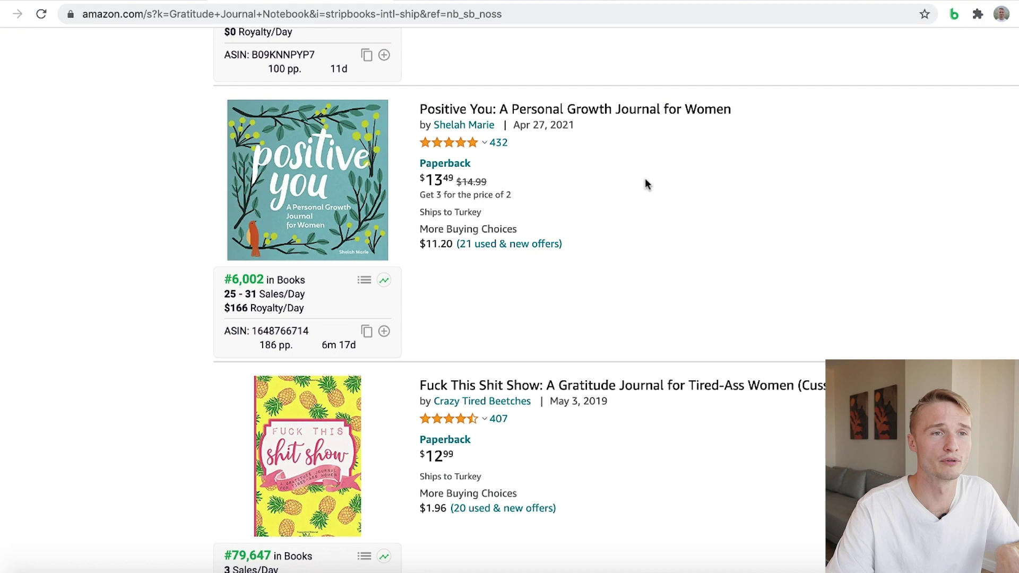
scroll(586, 203, down, 8)
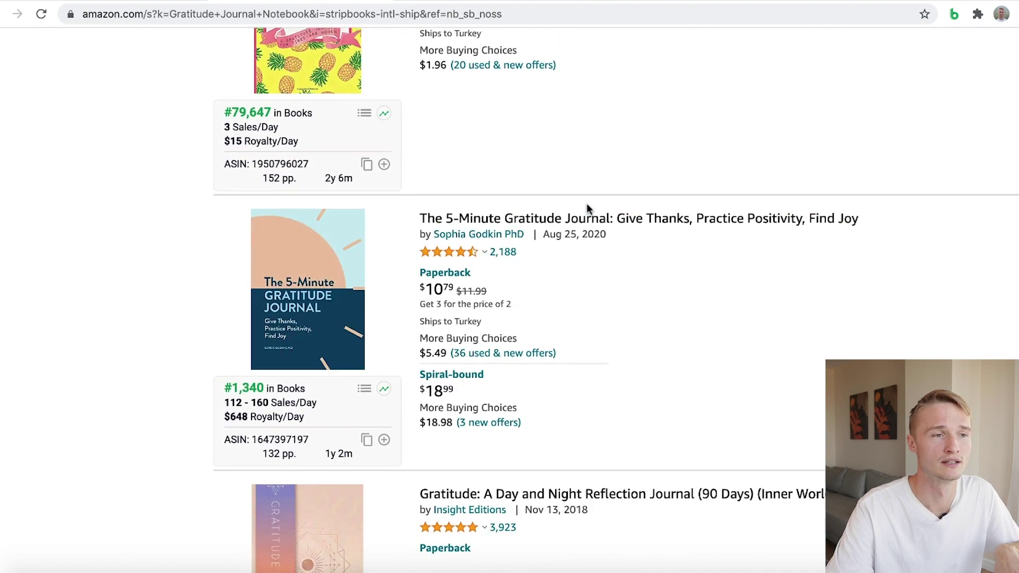
scroll(712, 144, up, 7)
Open Book Beam's page statistics for the gratitude journal results and check the share of self-published books.
click(954, 14)
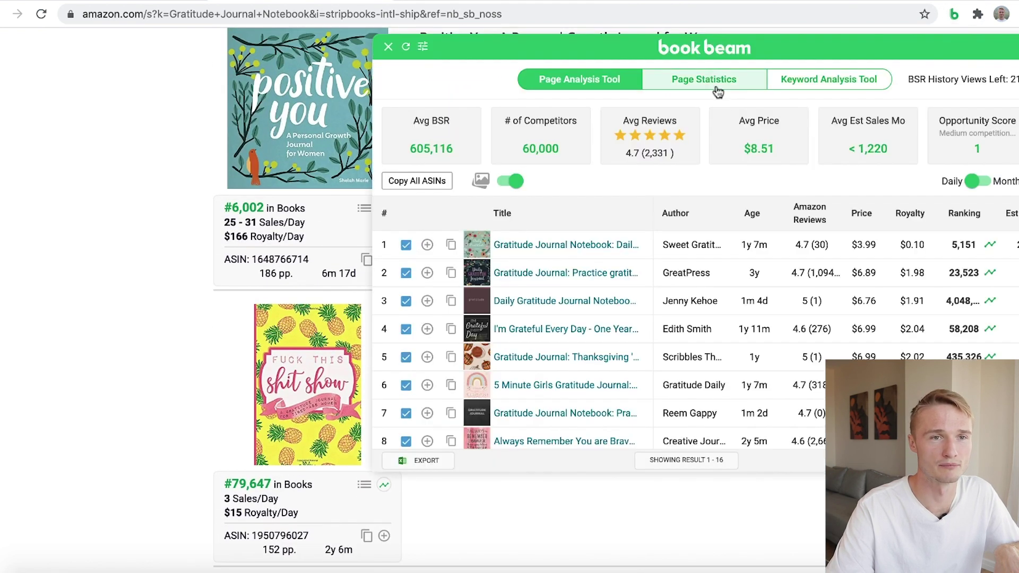
click(717, 92)
scroll(749, 297, down, 2)
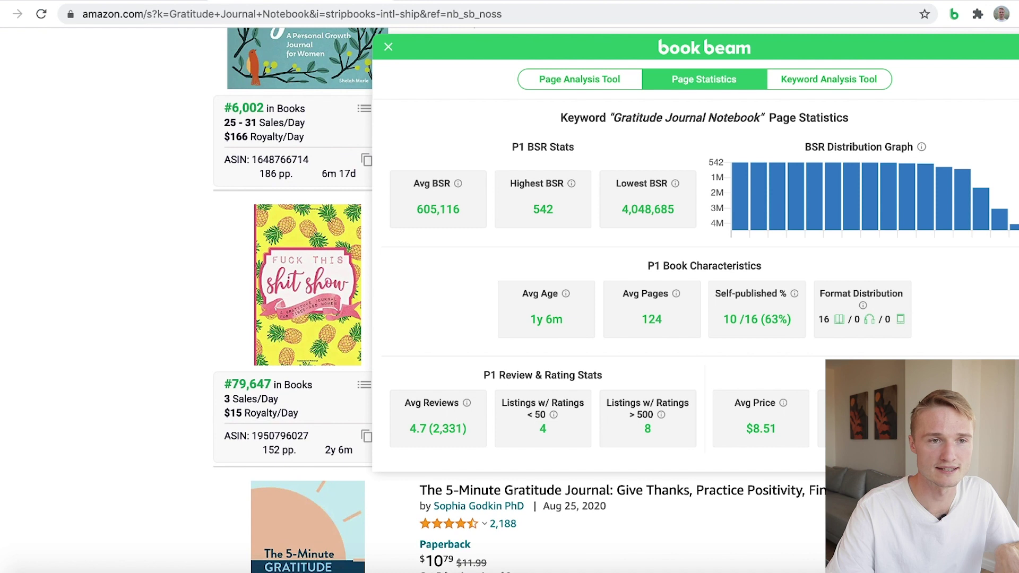
drag(726, 319, 756, 323)
click(748, 329)
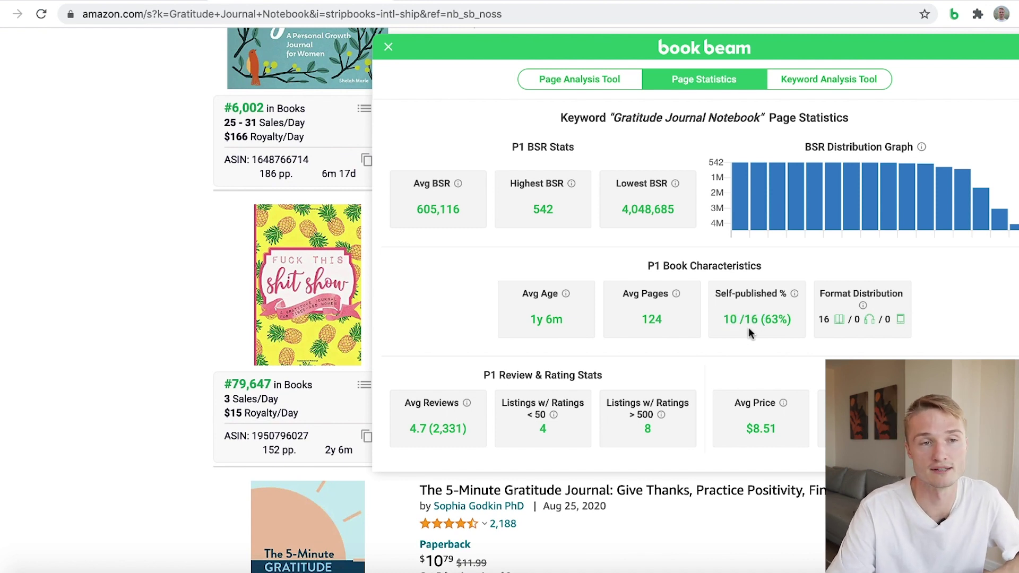
drag(723, 320, 740, 320)
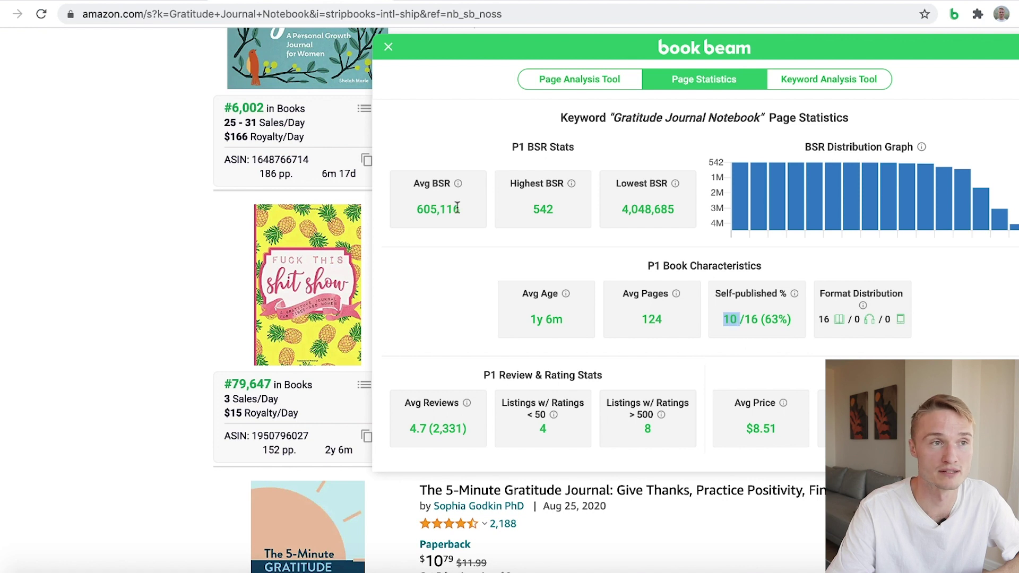
Open the page analysis of the gratitude journal results and sort the books by ranking, best seller first.
click(591, 81)
mouse_move(477, 241)
scroll(956, 212, right, 3)
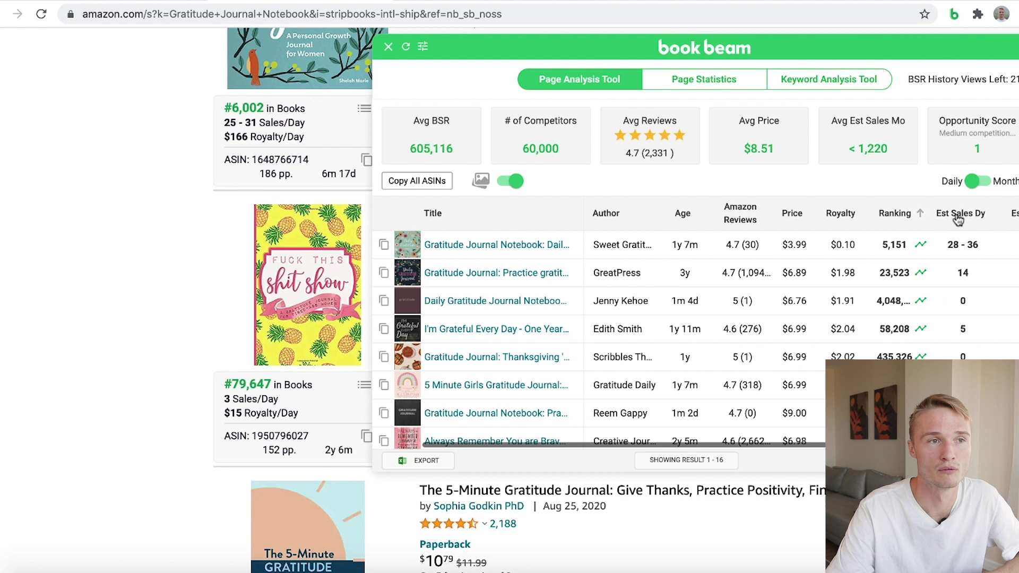
drag(423, 148, 451, 147)
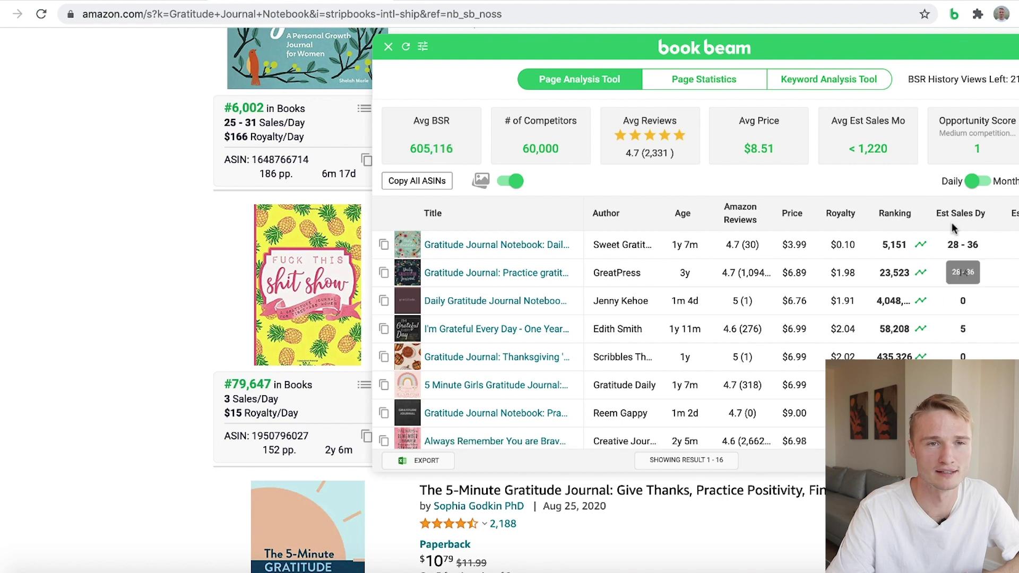
click(898, 219)
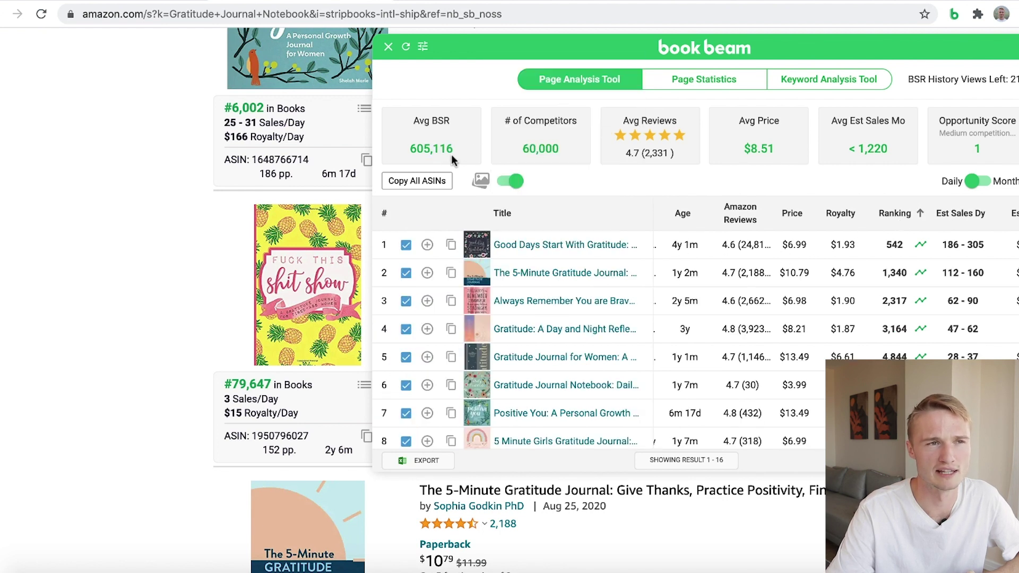
scroll(690, 340, right, 2)
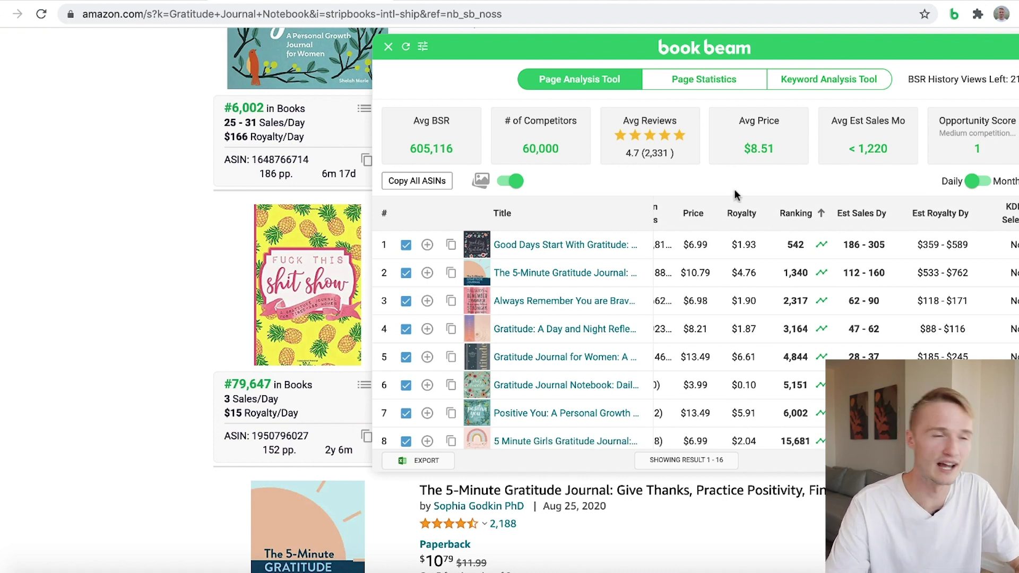
Compare the page's average BSR with the ranking, daily sales and royalty figures of the top gratitude journals.
drag(413, 157, 471, 153)
click(470, 153)
mouse_move(519, 245)
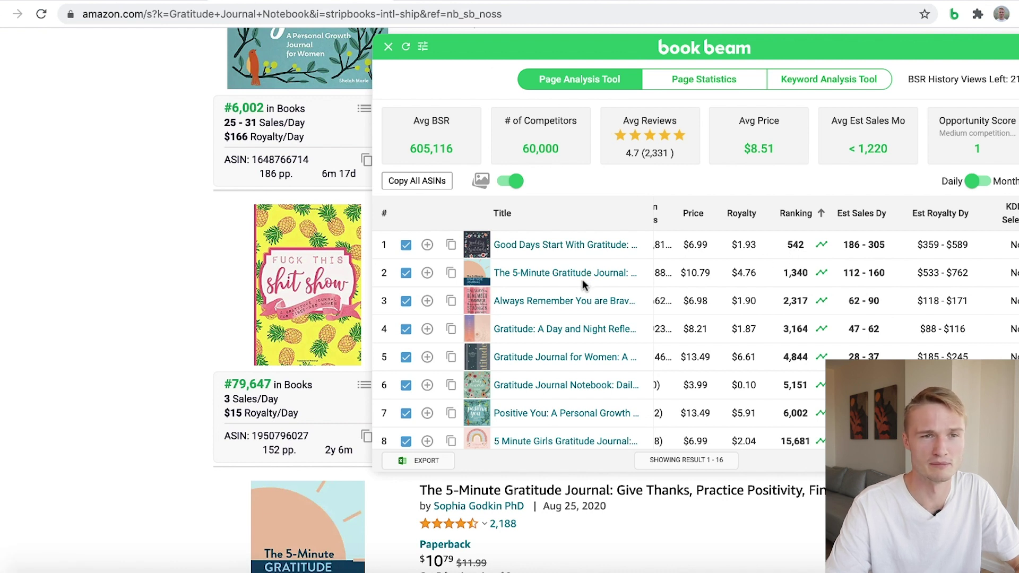
scroll(796, 270, left, 1)
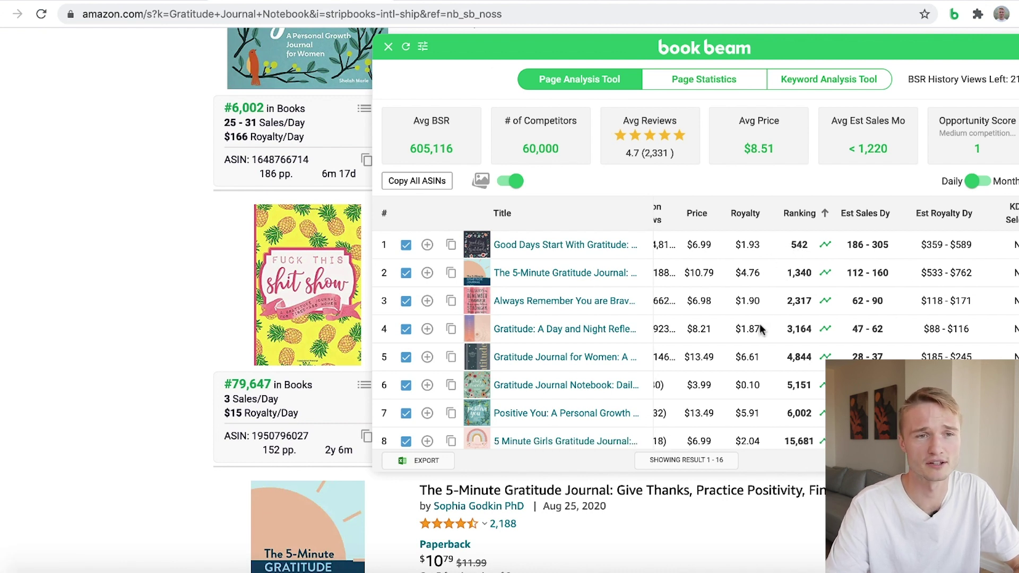
scroll(851, 272, right, 2)
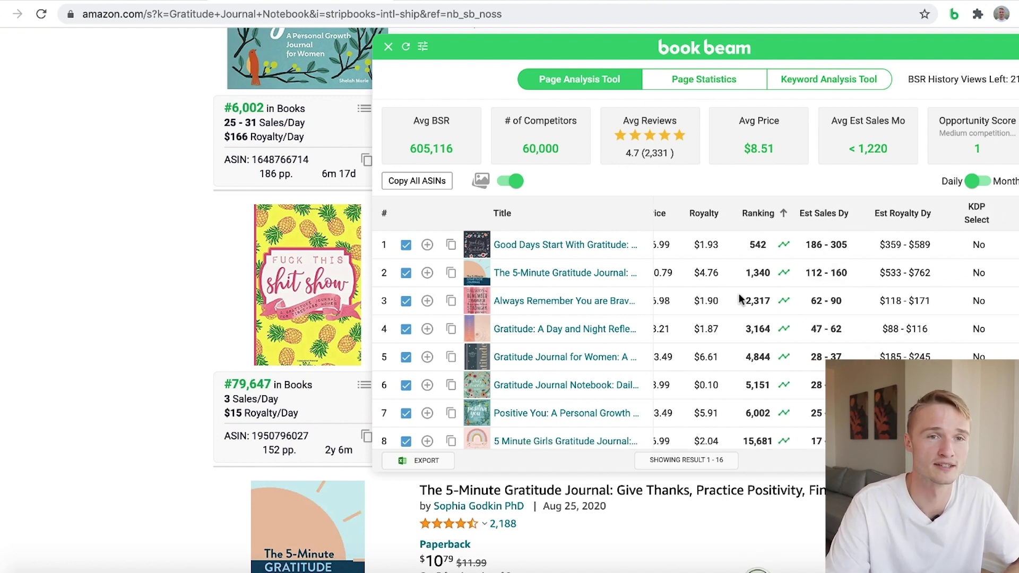
Exclude the five worst-ranked books, rows 12 to 16, from the gratitude journal page analysis.
mouse_move(590, 308)
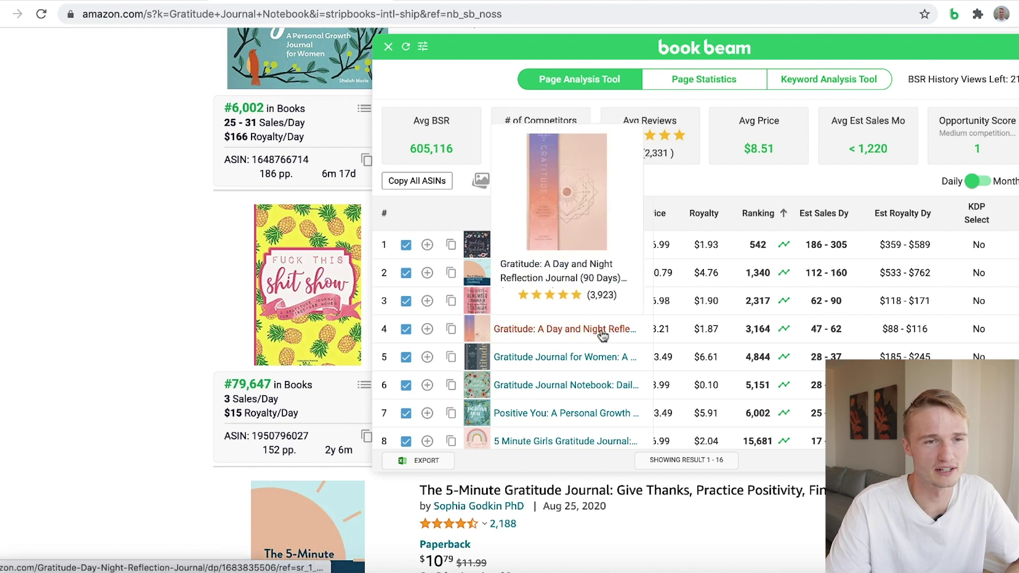
scroll(605, 406, down, 1)
mouse_move(605, 406)
scroll(605, 406, down, 5)
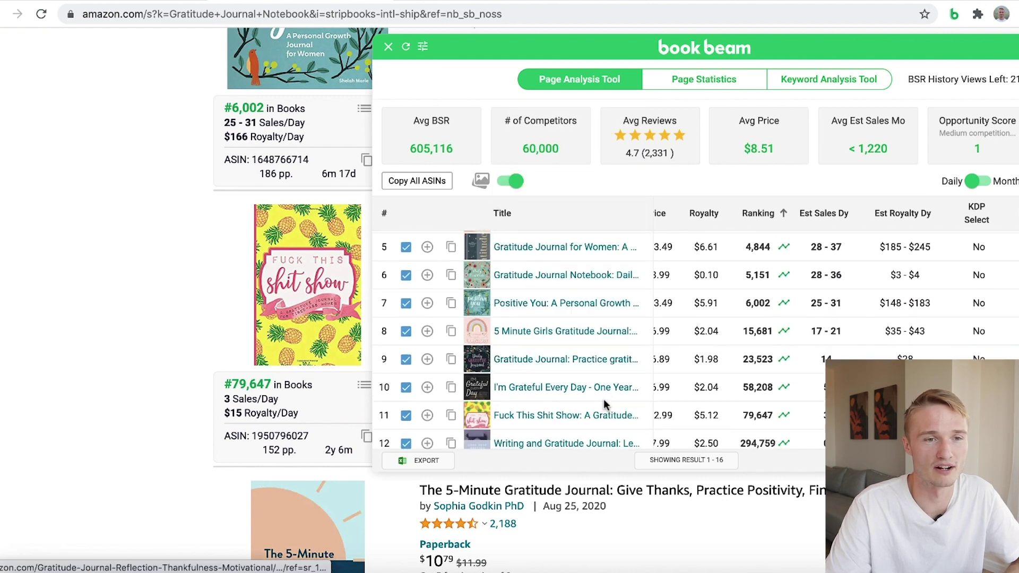
mouse_move(581, 378)
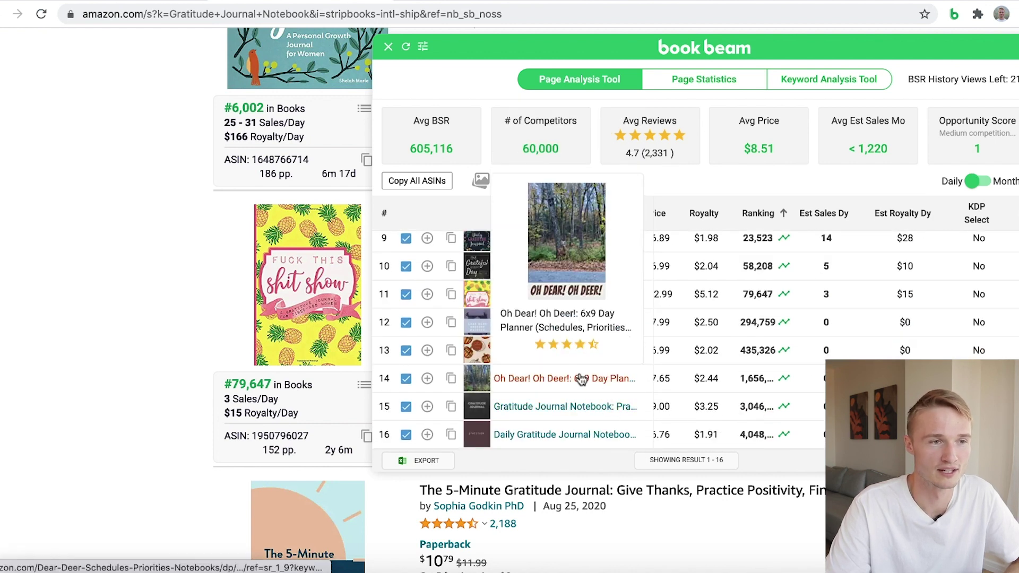
click(406, 378)
click(406, 407)
click(406, 434)
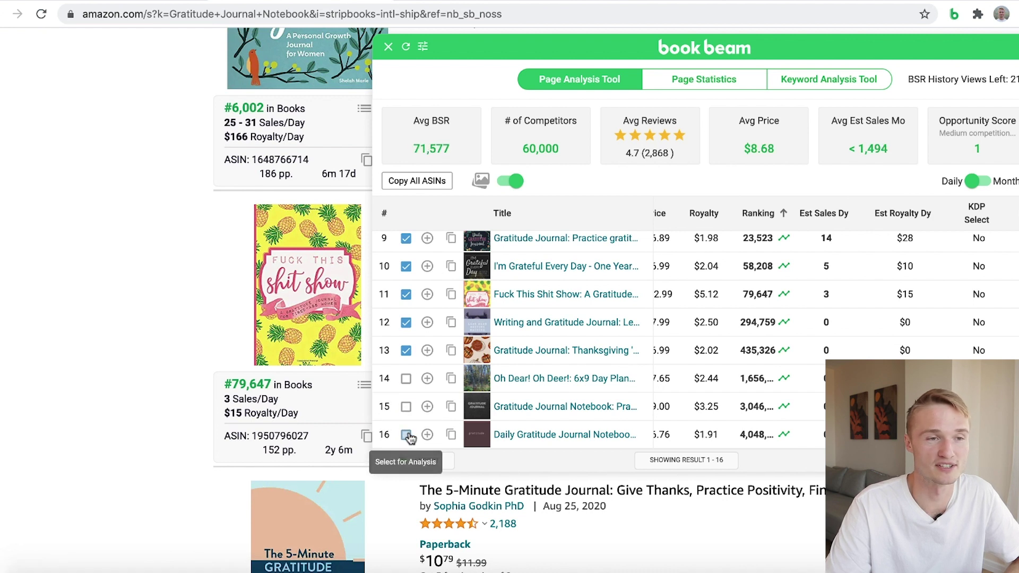
click(406, 350)
click(406, 322)
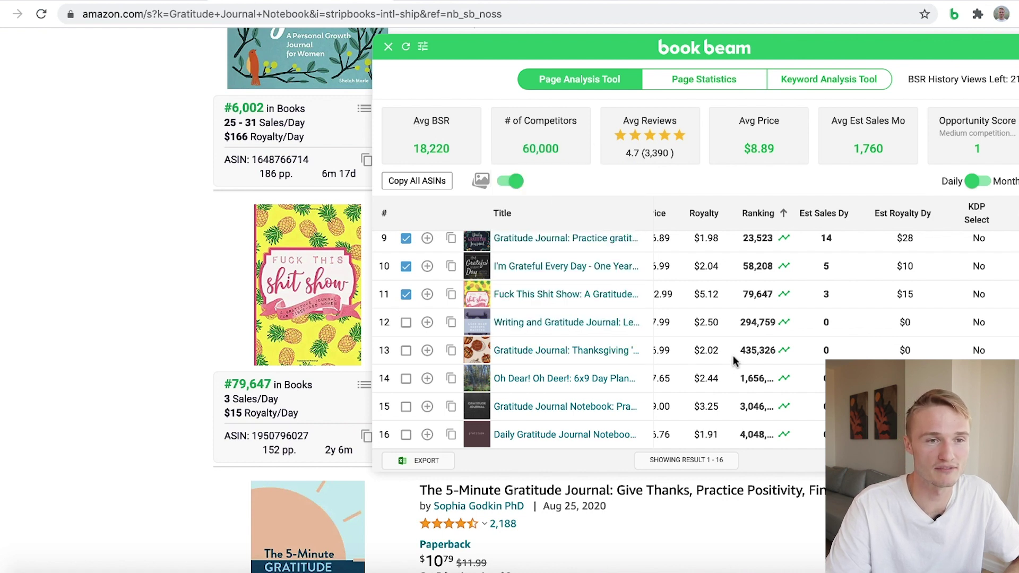
scroll(216, 240, down, 8)
scroll(216, 239, down, 5)
scroll(766, 364, up, 2)
scroll(763, 364, down, 2)
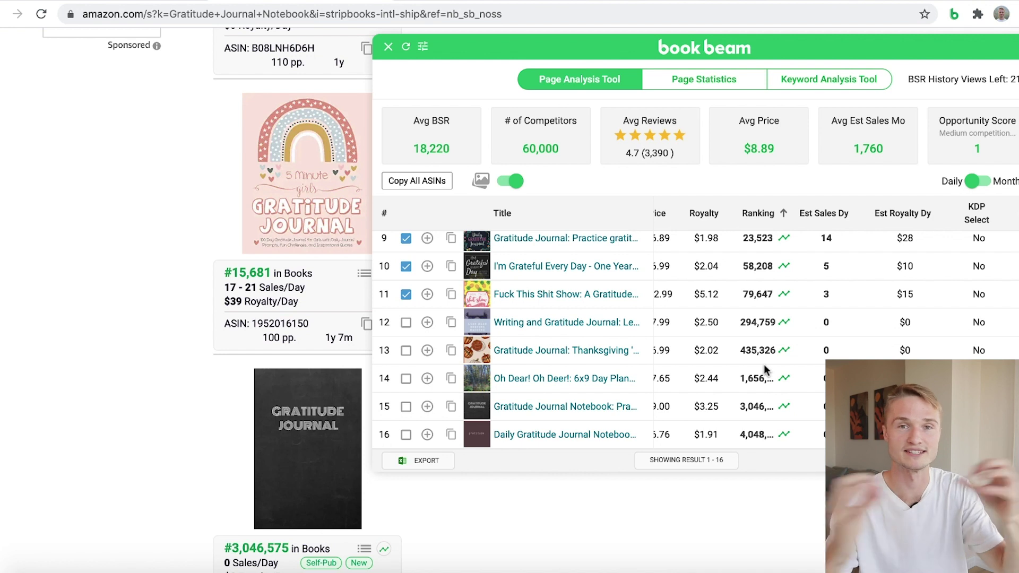
scroll(511, 279, up, 5)
scroll(512, 278, down, 5)
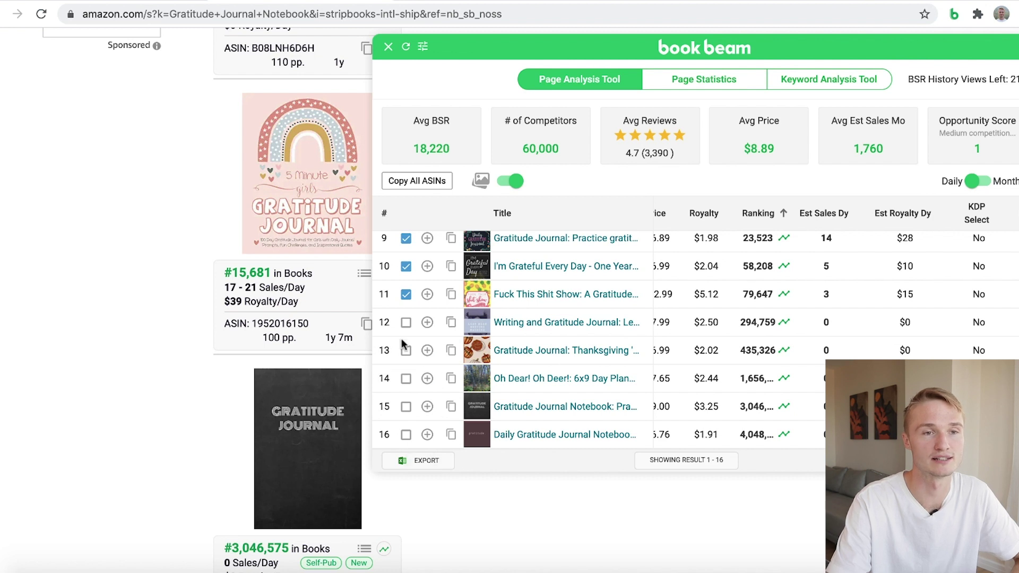
scroll(646, 309, up, 5)
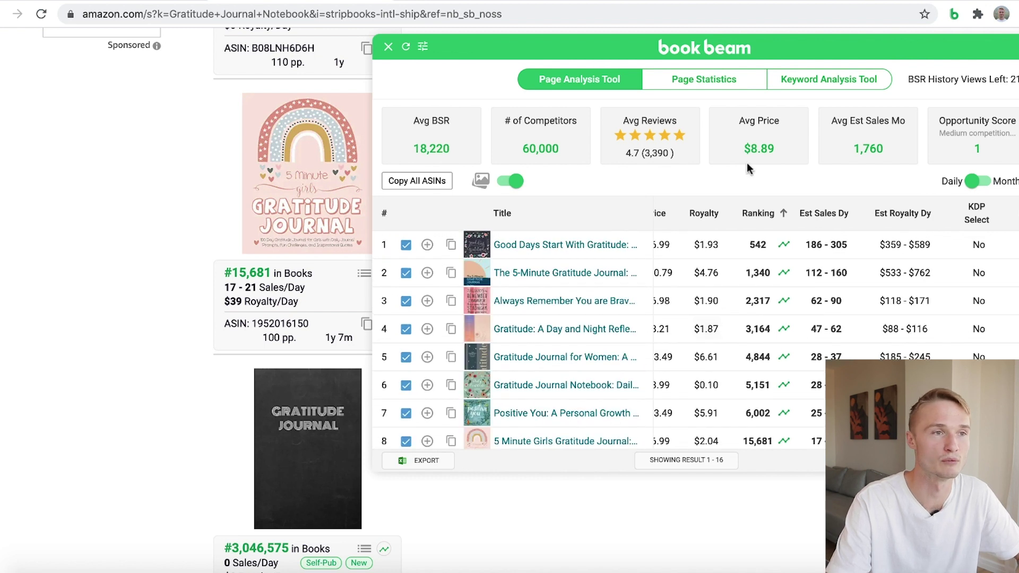
Close the page analysis and add "gratitude journal" as niche 4 in the Q1 Niches spreadsheet.
click(388, 46)
click(817, 2)
click(138, 214)
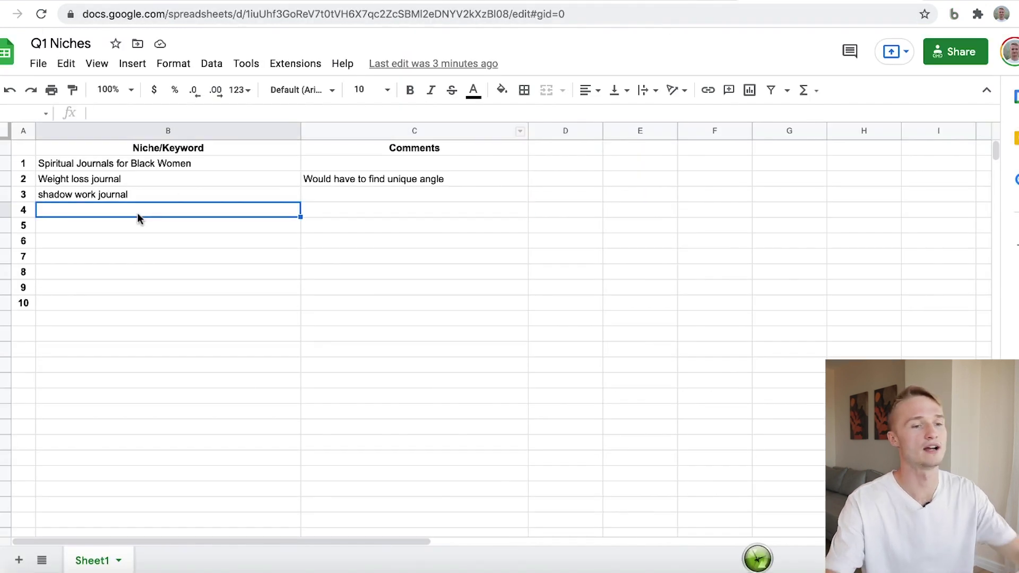
text(grati)
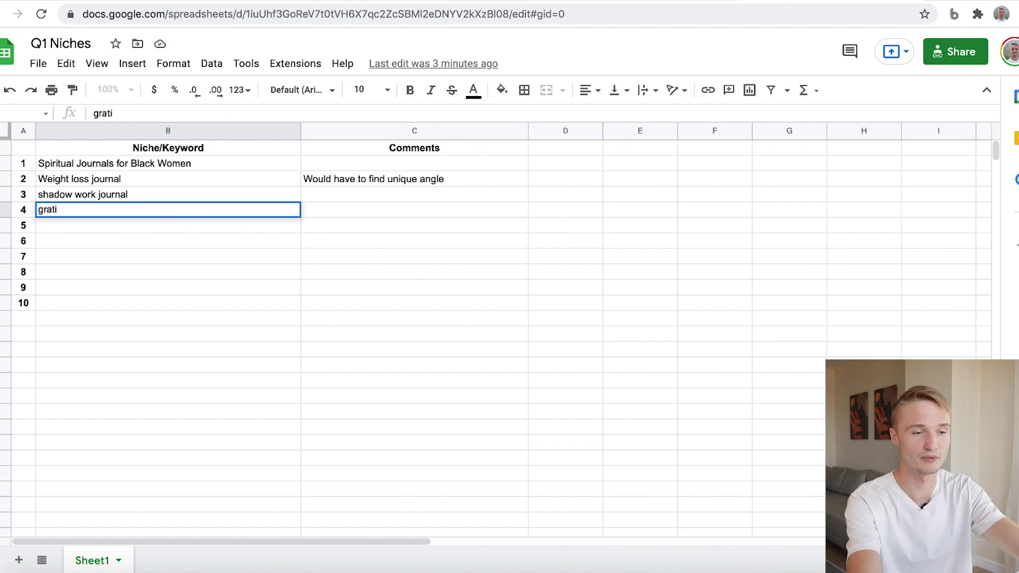
text(tude journal)
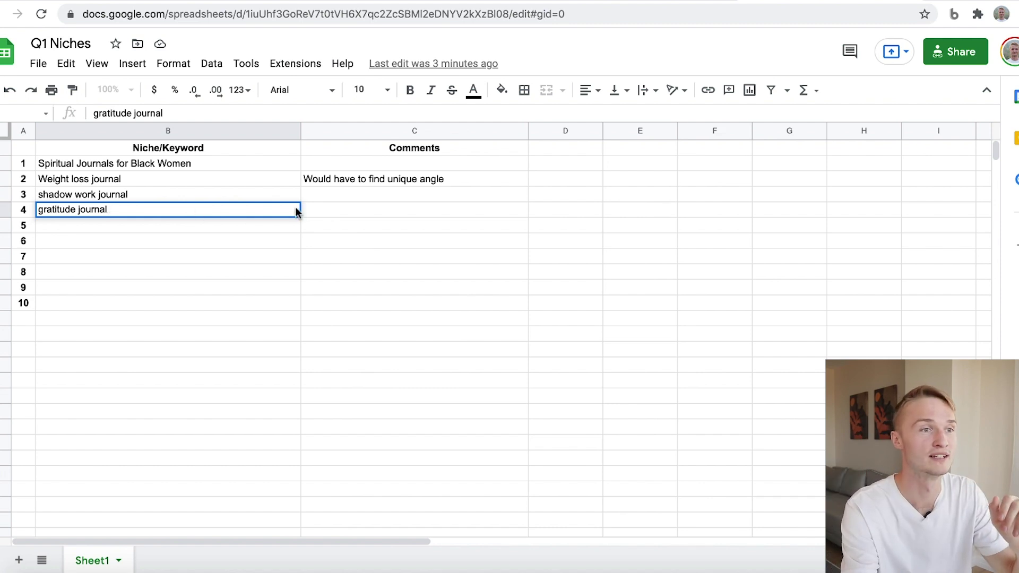
Enter the comment "very critical to find unique angle" for the gratitude journal niche.
click(330, 206)
text(very s)
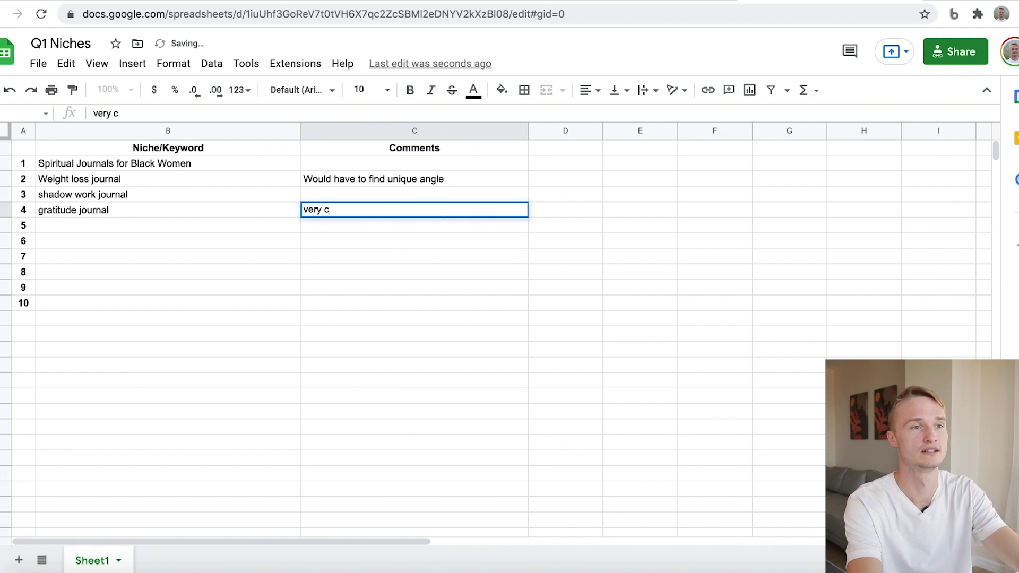
text(riticla )
text(to find unique ang)
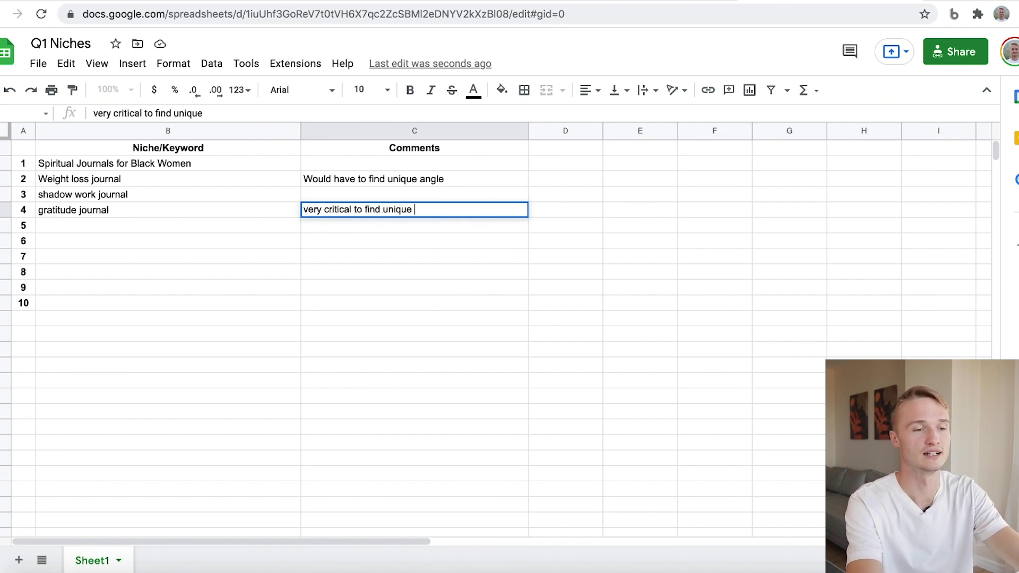
text(le)
click(461, 258)
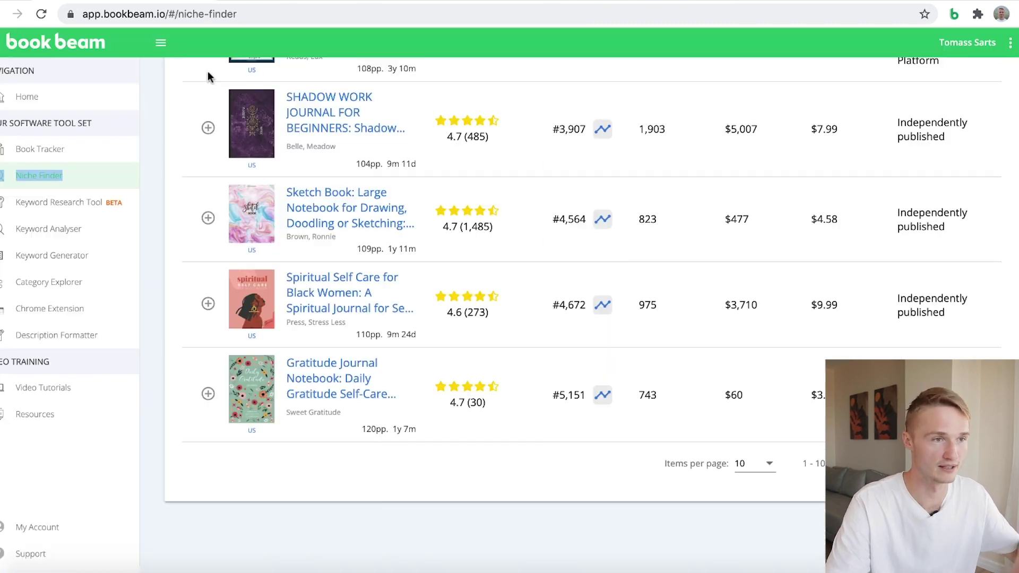
Return to Book Beam's Niche Finder, recheck the first ten results and load the next page of books.
scroll(405, 328, up, 7)
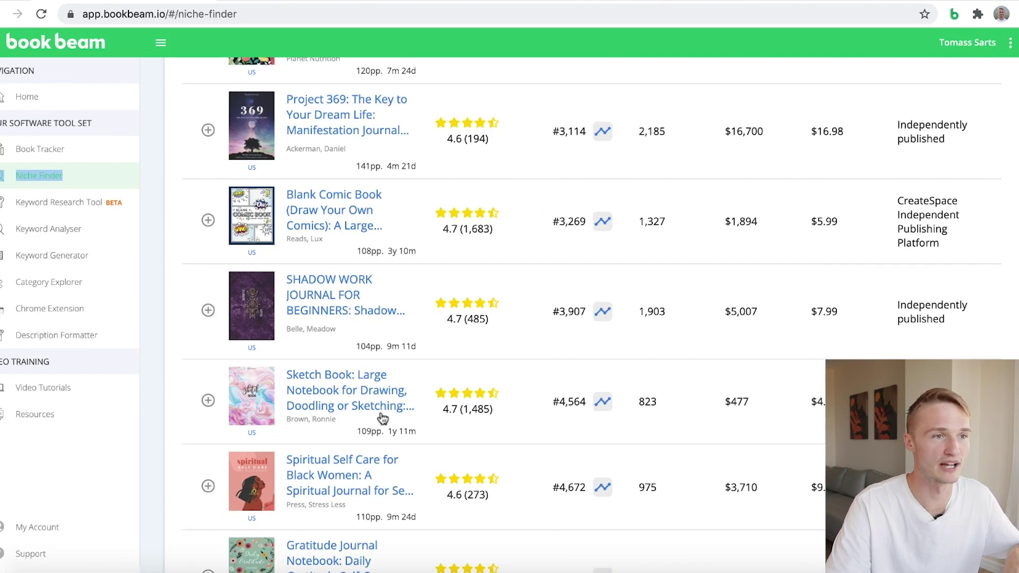
scroll(514, 444, up, 7)
scroll(515, 444, down, 9)
scroll(515, 443, up, 1)
scroll(515, 449, up, 4)
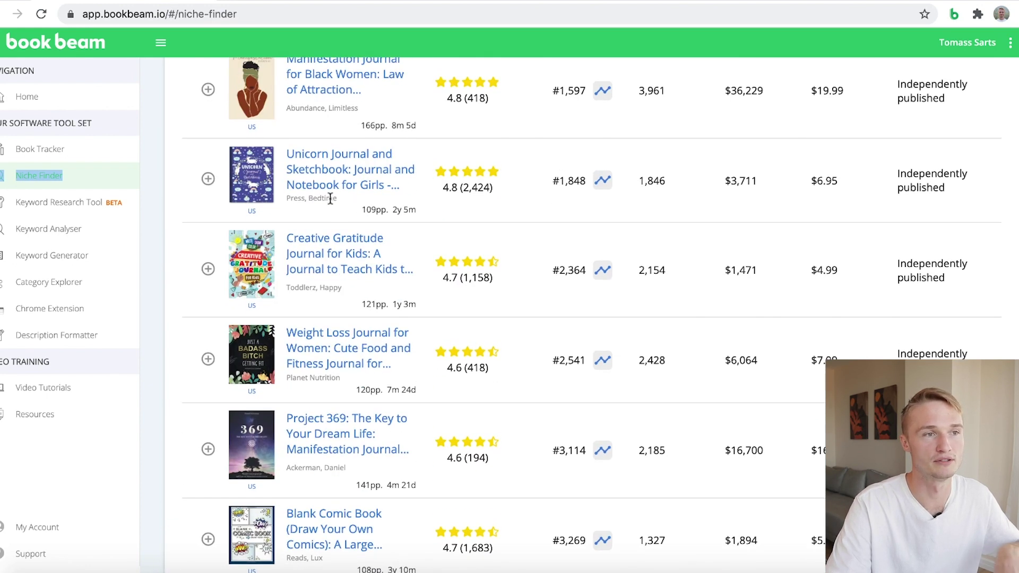
scroll(466, 261, down, 10)
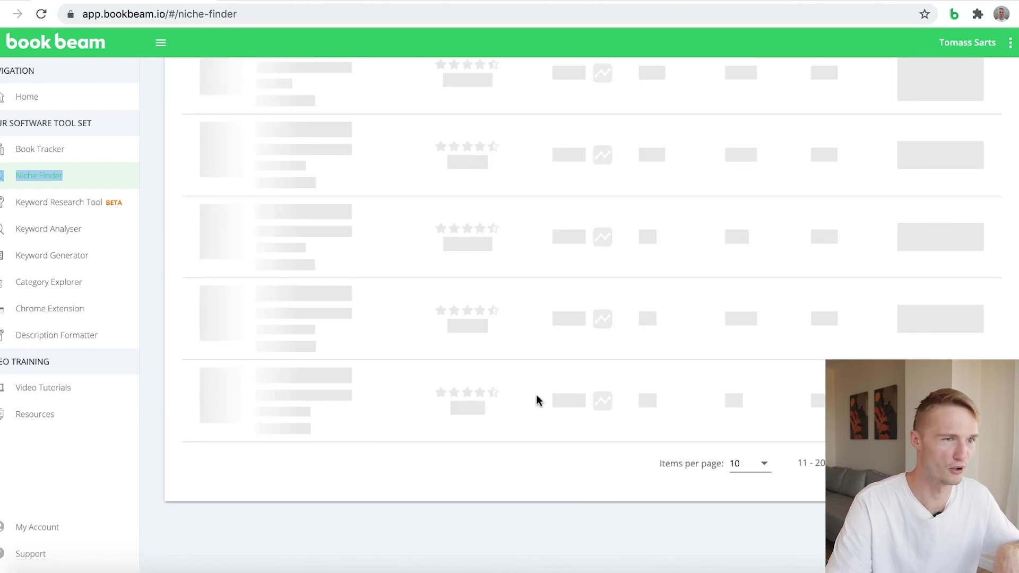
Look through the second page of Niche Finder results, comparing titles, BSR, reviews and monthly sales for new niche ideas.
scroll(430, 321, up, 8)
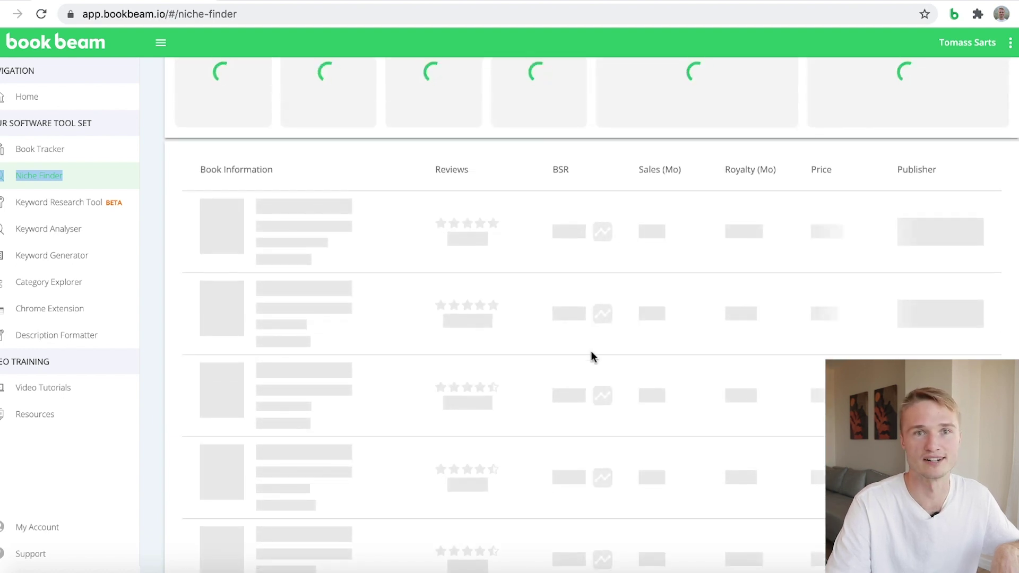
scroll(587, 355, up, 8)
scroll(585, 354, down, 7)
scroll(584, 354, down, 1)
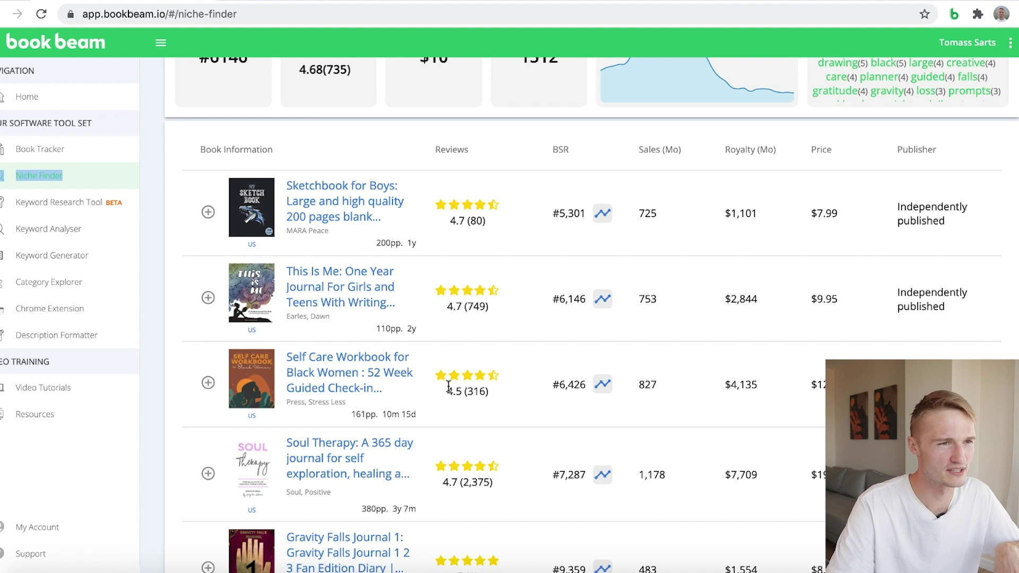
scroll(461, 390, down, 3)
scroll(445, 393, down, 1)
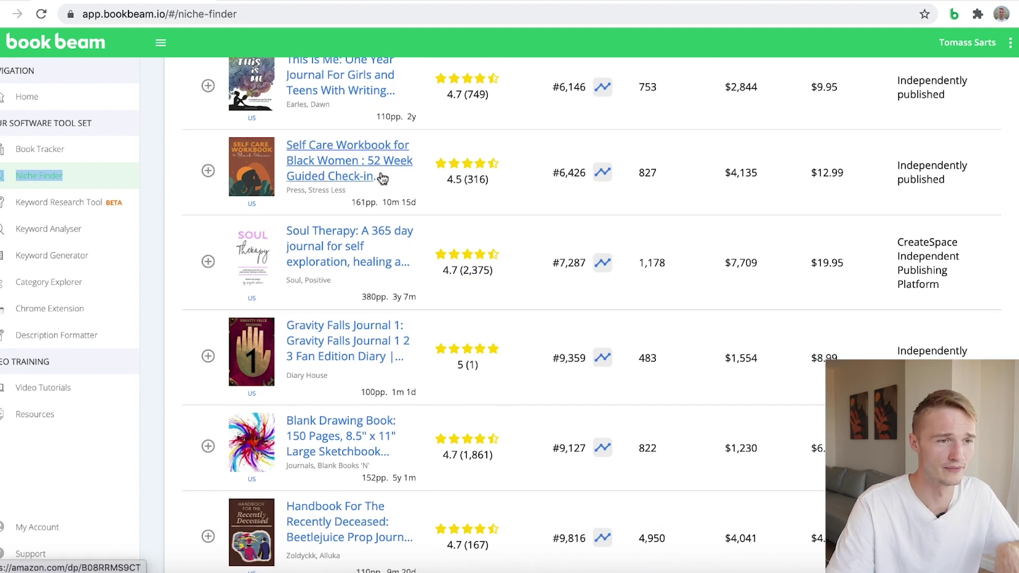
scroll(377, 182, down, 3)
scroll(388, 176, up, 2)
scroll(384, 175, down, 2)
scroll(386, 182, down, 3)
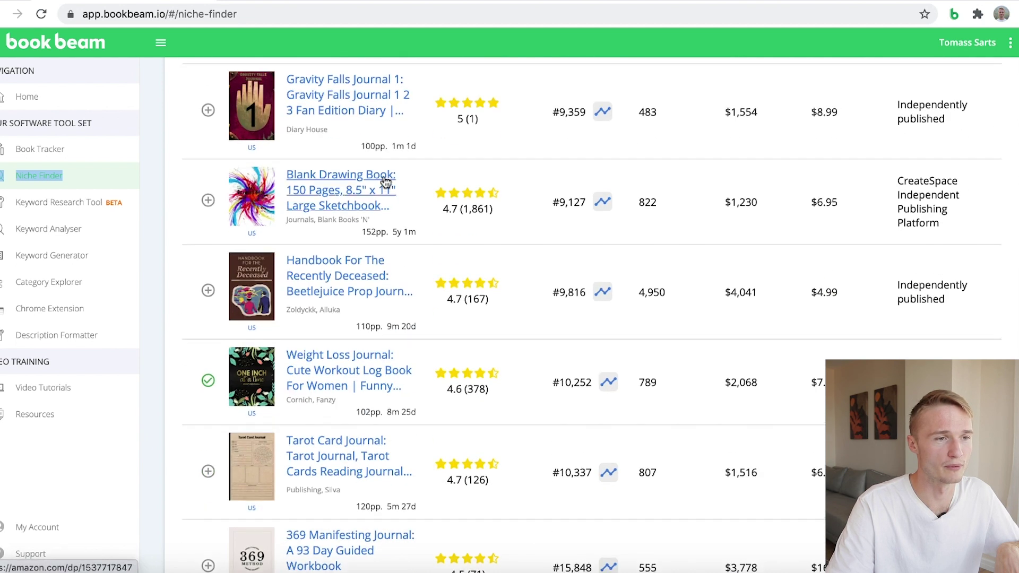
scroll(531, 257, up, 1)
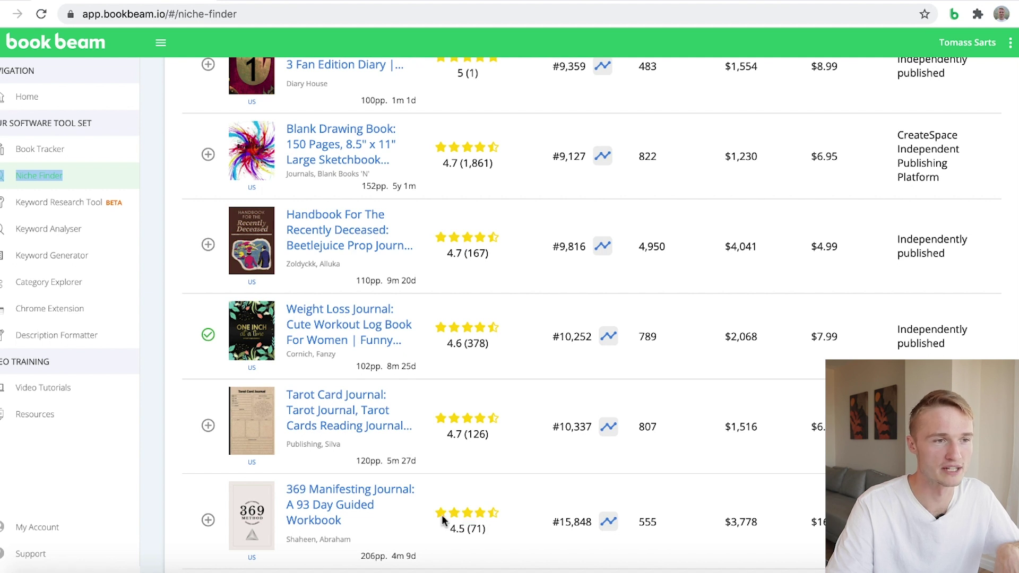
scroll(445, 403, up, 3)
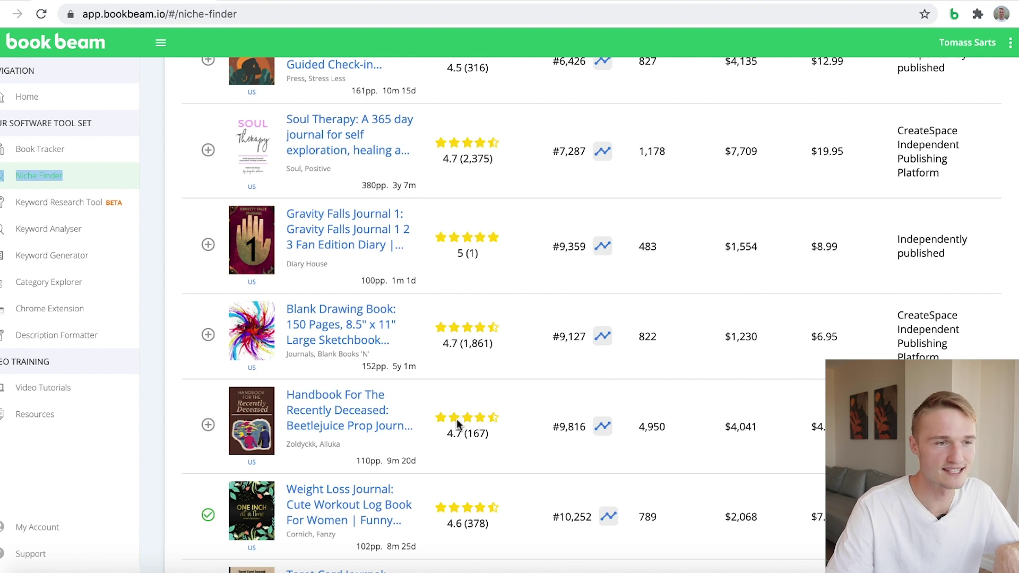
scroll(424, 441, up, 2)
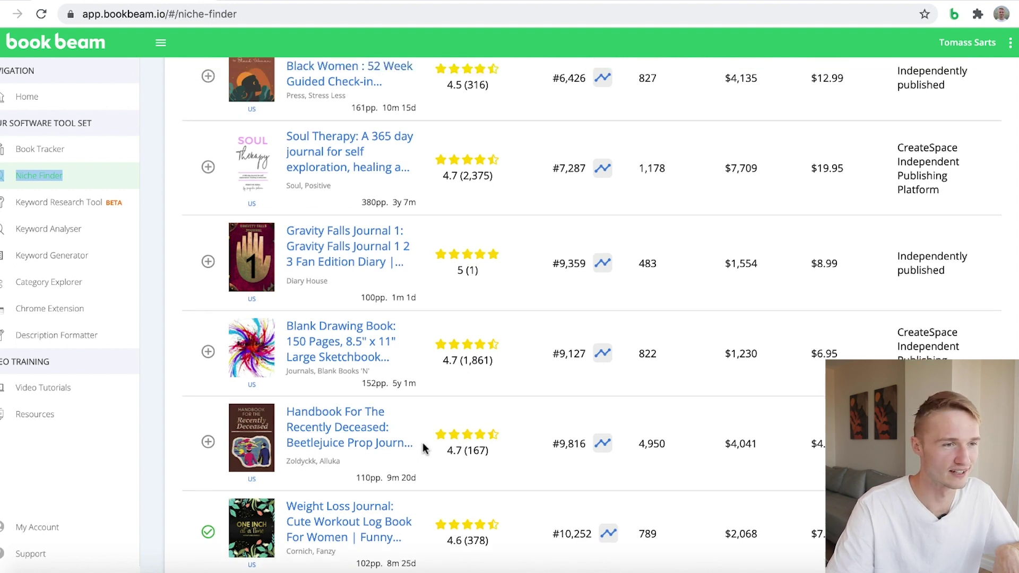
Open the Amazon page of "Handbook For The Recently Deceased" and examine its description and related products for competing versions.
click(357, 479)
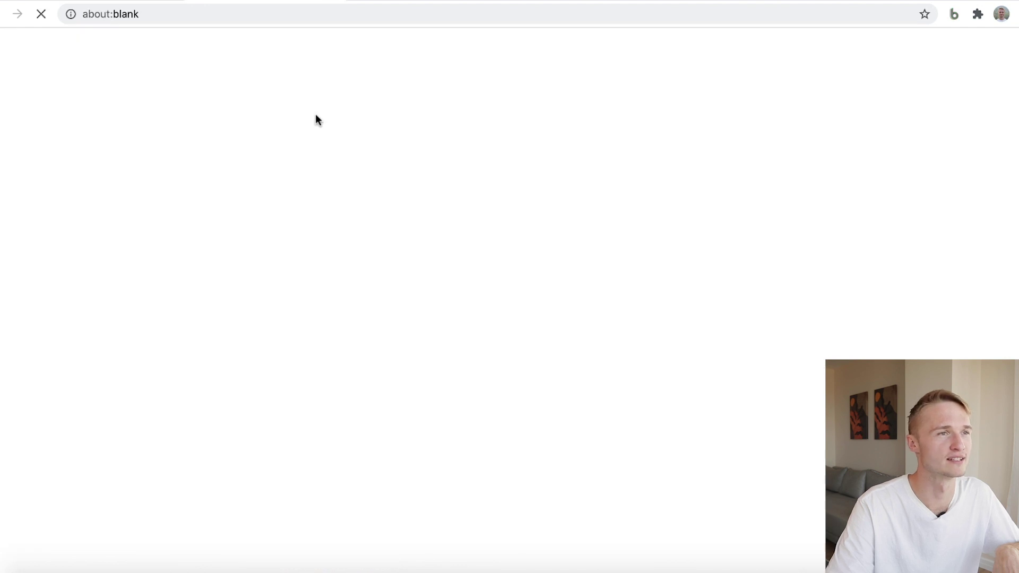
scroll(299, 245, down, 1)
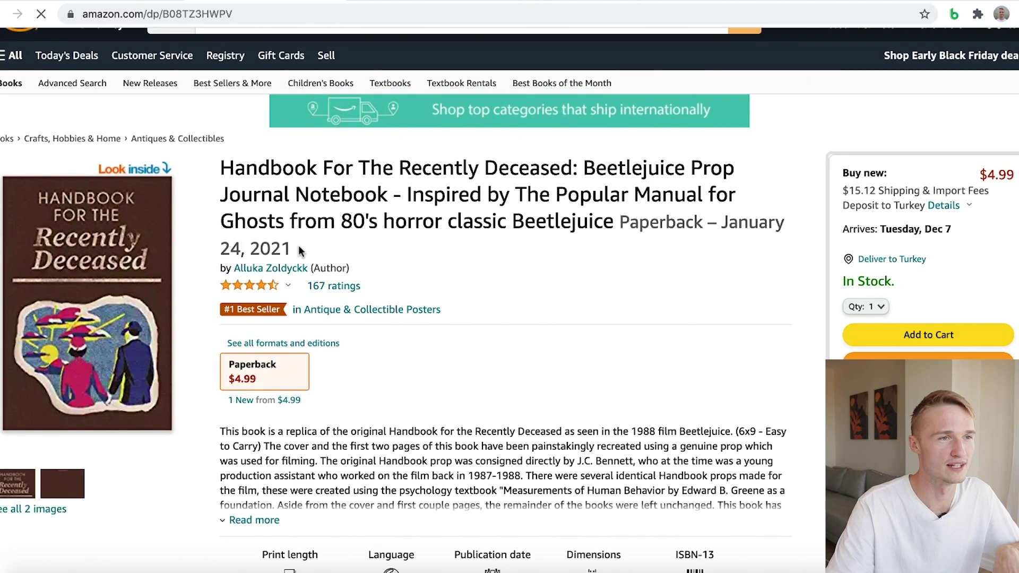
scroll(294, 250, down, 10)
scroll(288, 255, down, 15)
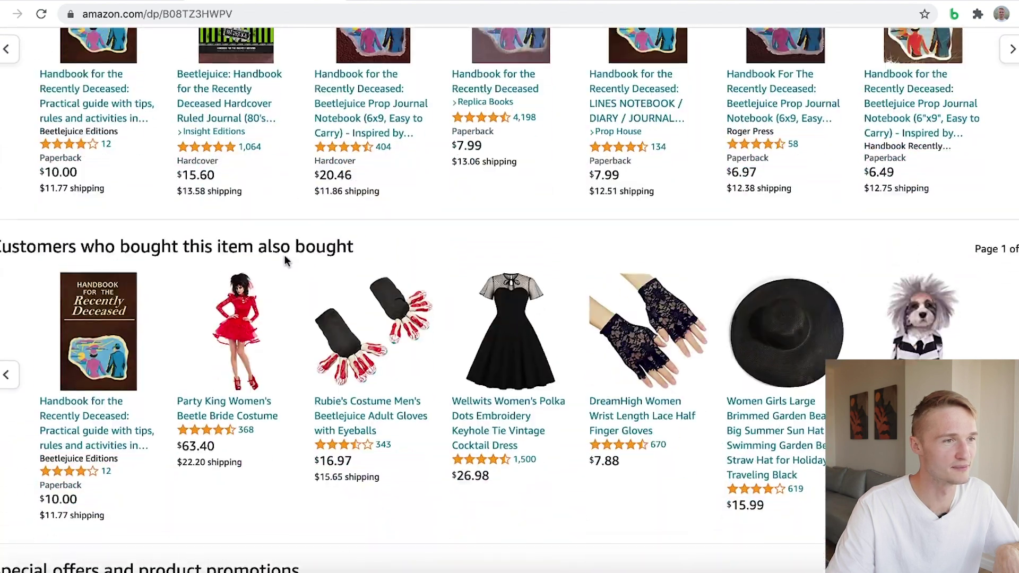
scroll(285, 255, up, 6)
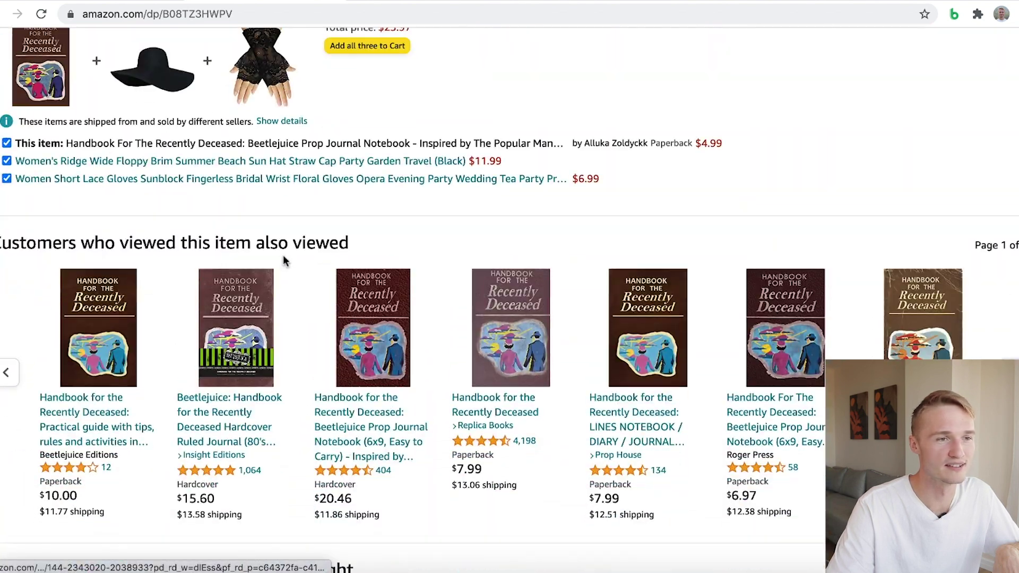
Close the Amazon book page and review Niche Finder's second page of books again, comparing BSR, reviews, monthly sales and royalties.
scroll(284, 260, up, 19)
key(ctrl+w)
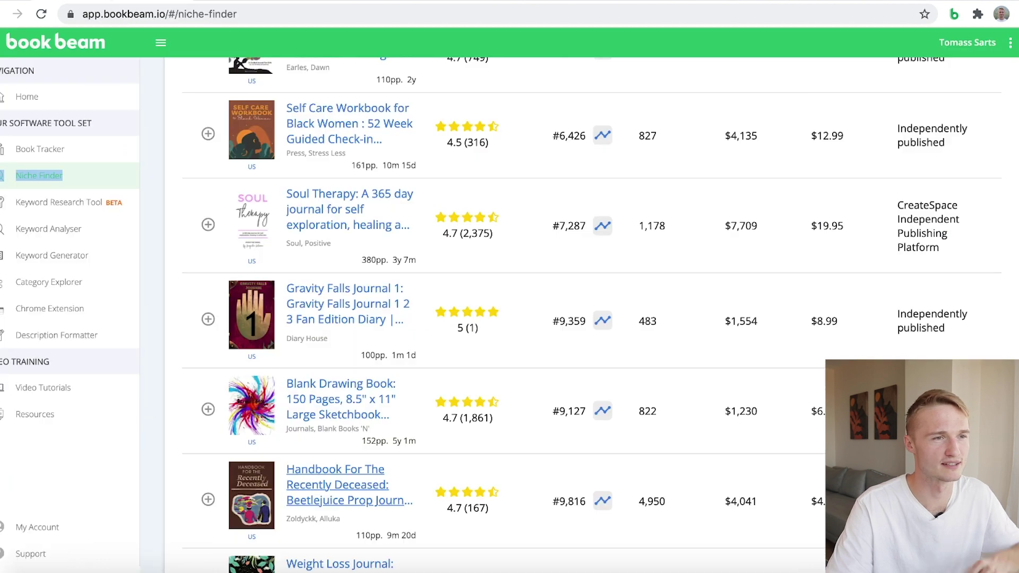
scroll(310, 260, up, 1)
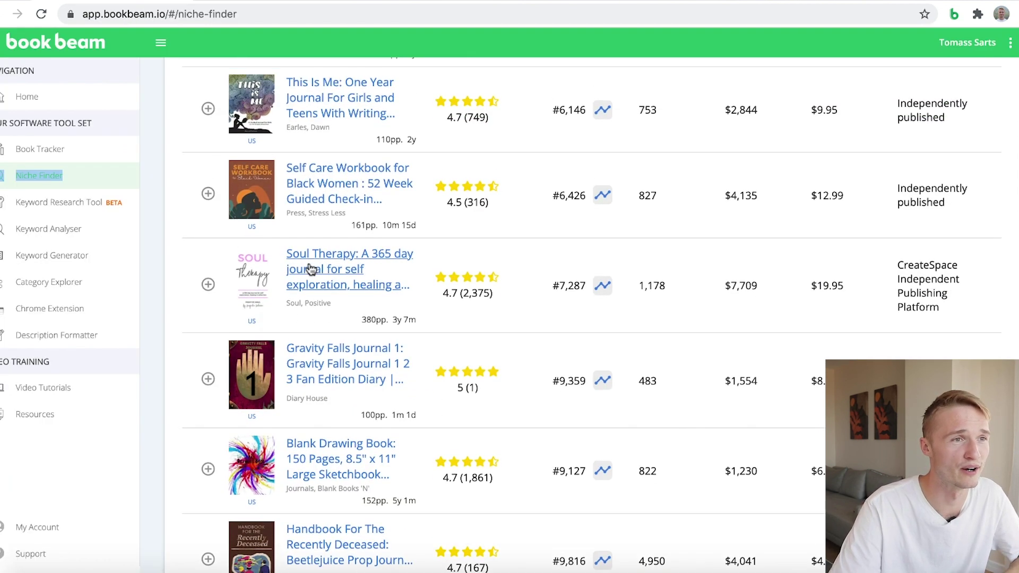
scroll(310, 269, up, 1)
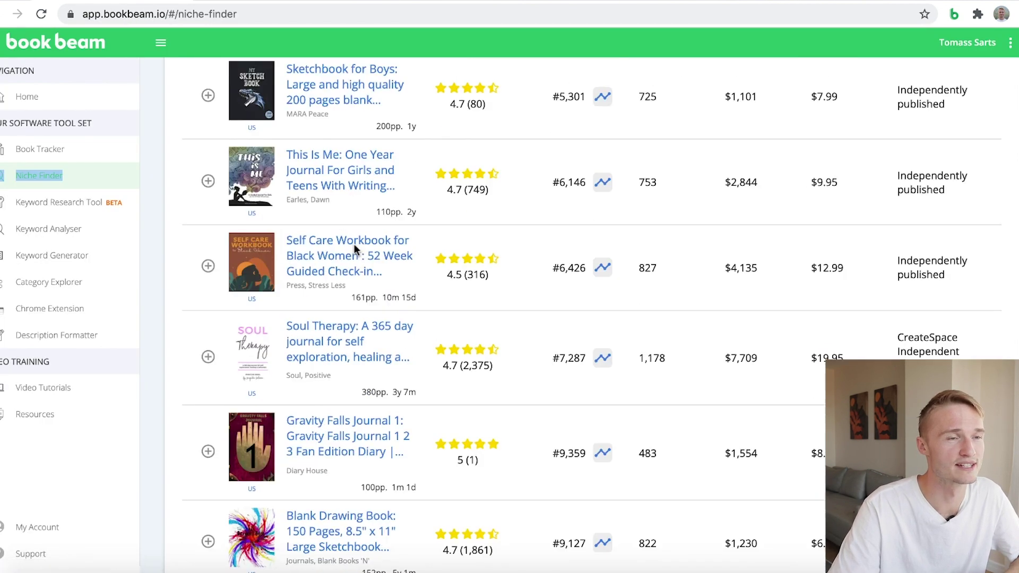
scroll(354, 245, up, 1)
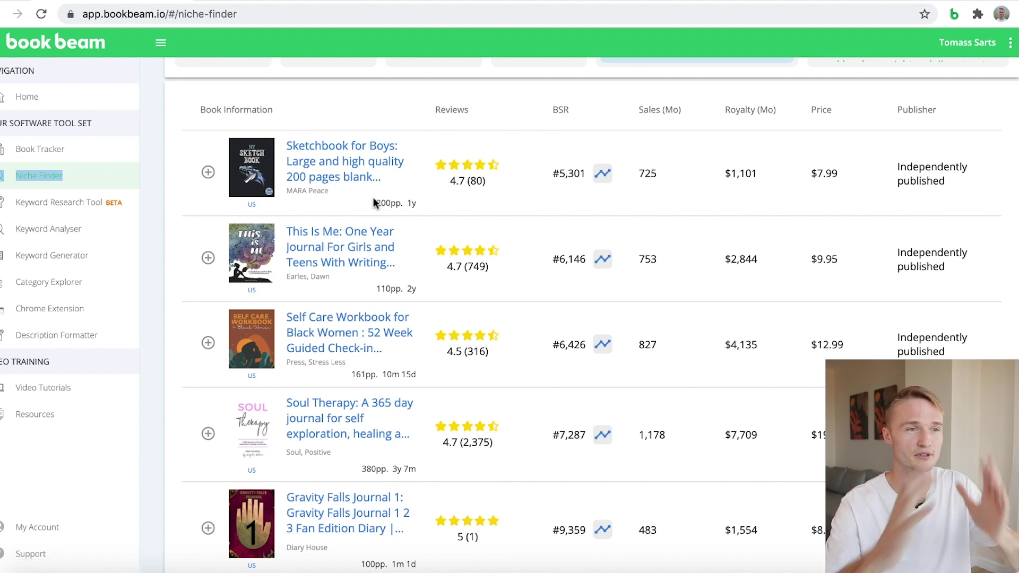
scroll(343, 202, down, 4)
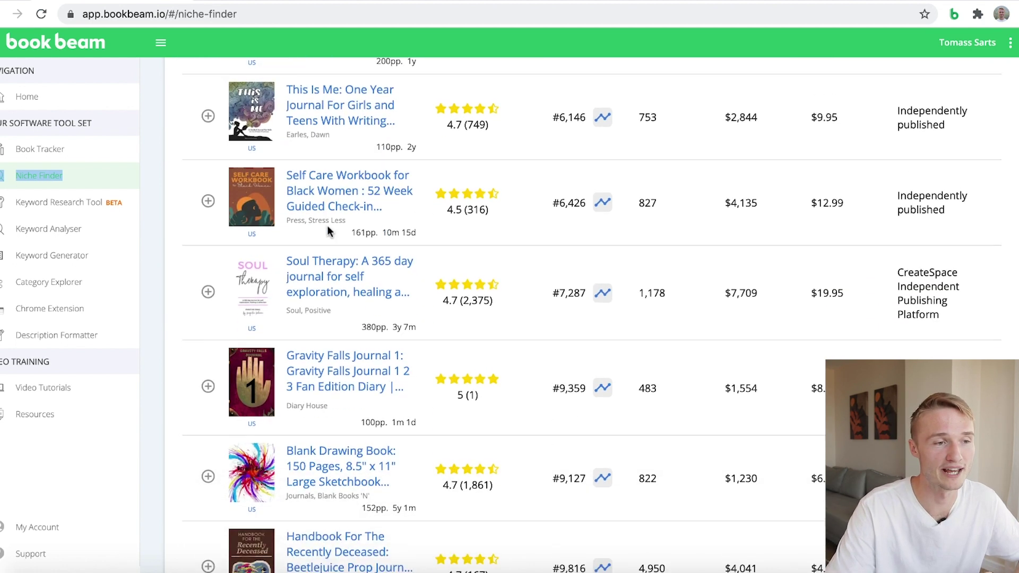
scroll(322, 247, down, 2)
scroll(316, 191, up, 4)
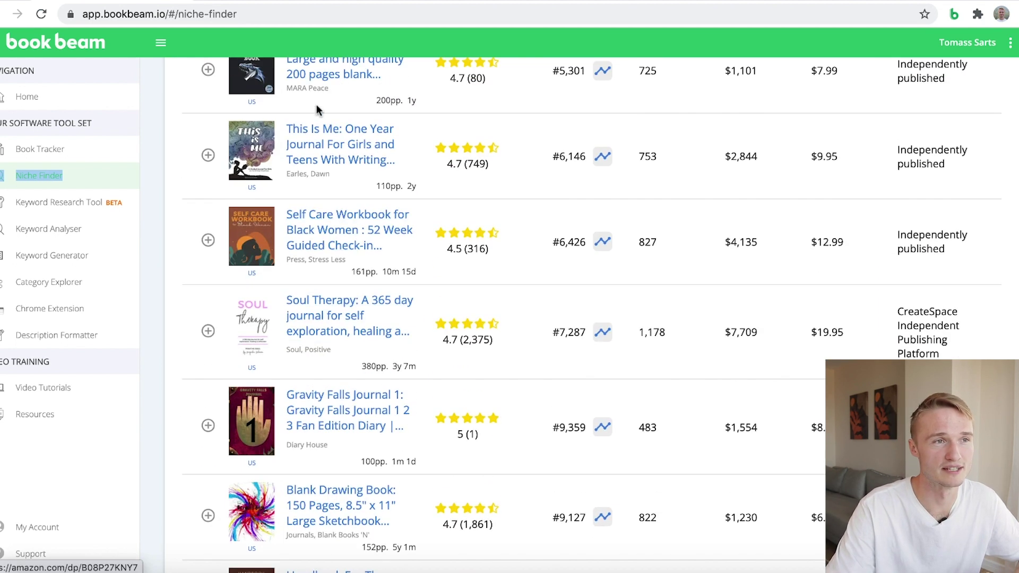
scroll(326, 96, down, 8)
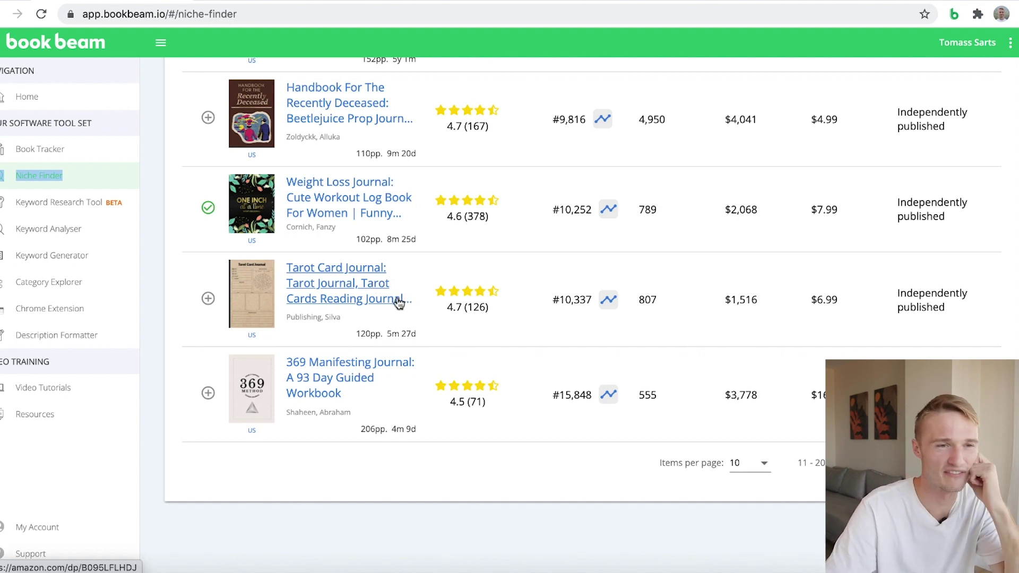
scroll(387, 387, up, 2)
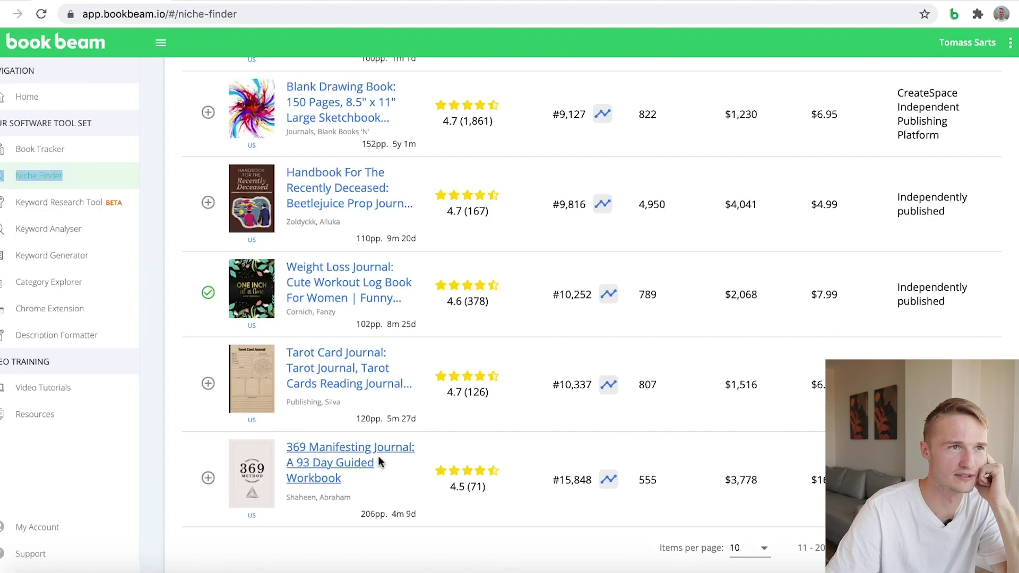
Open the Amazon page of "369 Manifesting Journal", search Amazon Books for "manifestation journal" and look through the results.
click(389, 455)
click(223, 47)
text(manifestation journal)
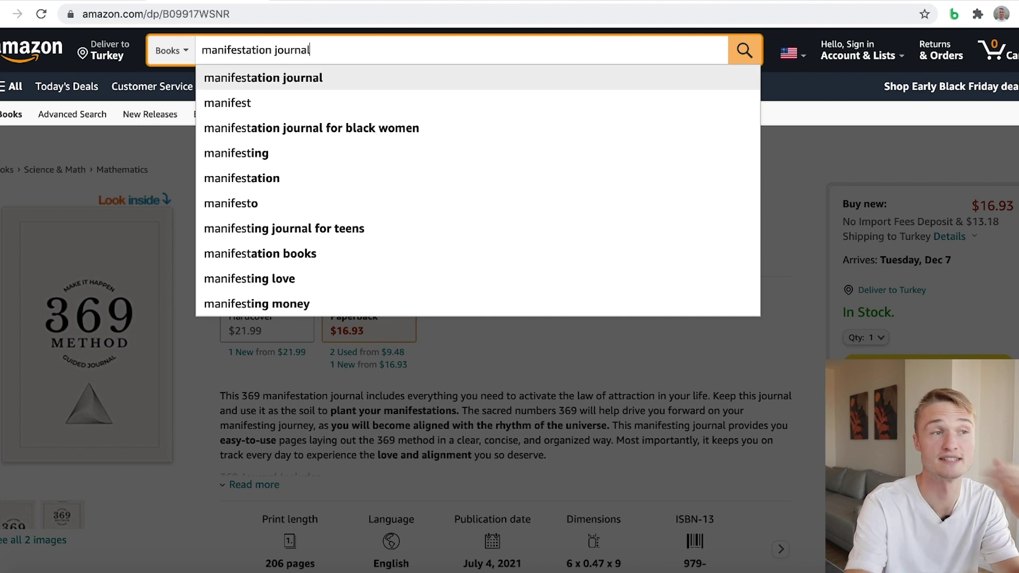
key(Return)
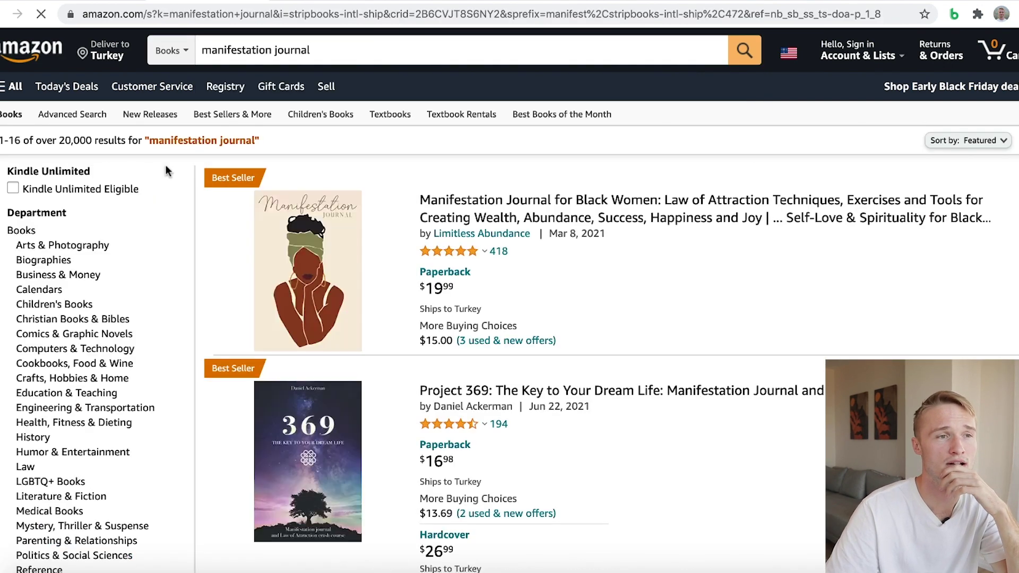
scroll(409, 335, down, 20)
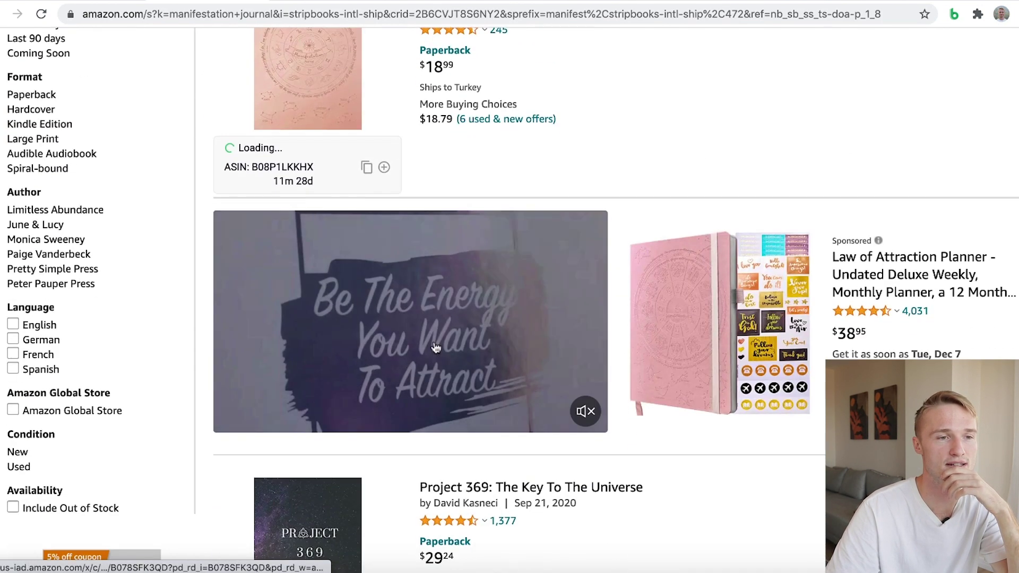
scroll(423, 349, down, 10)
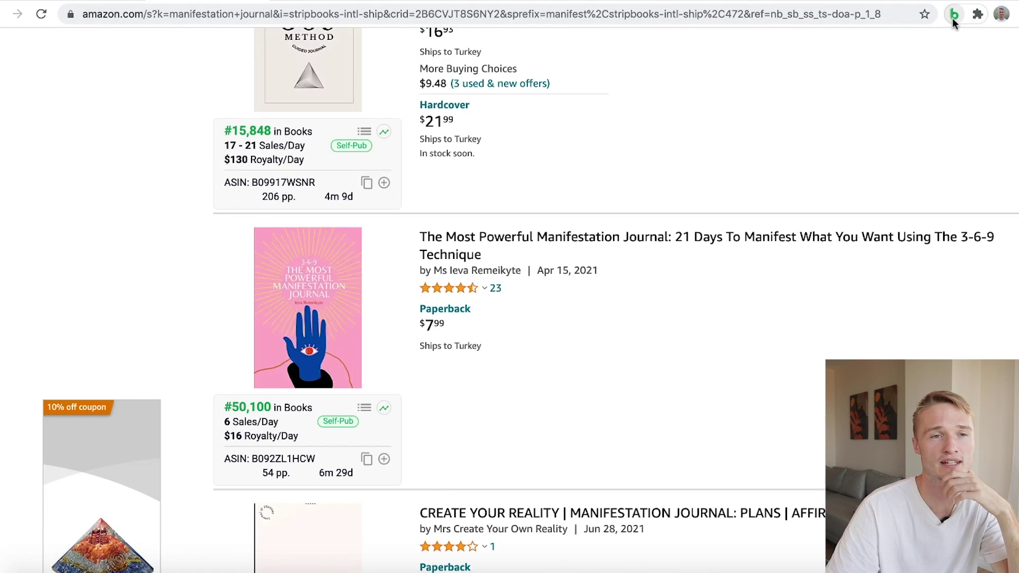
Run Book Beam's page analysis on the manifestation journal results and exclude the low-ranking 13th book from the averages.
click(954, 15)
scroll(848, 298, right, 5)
scroll(843, 343, down, 8)
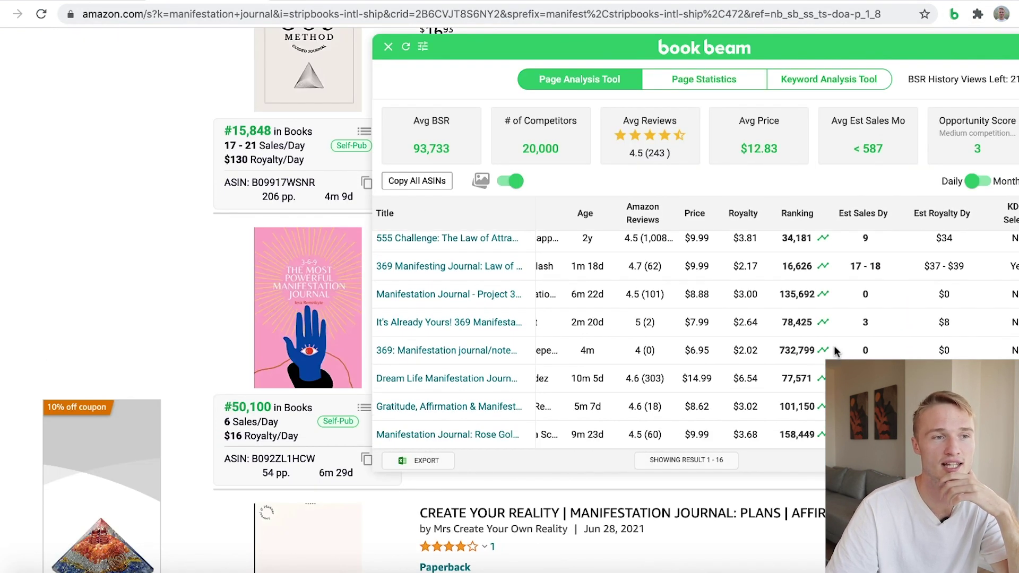
scroll(562, 366, left, 5)
click(405, 352)
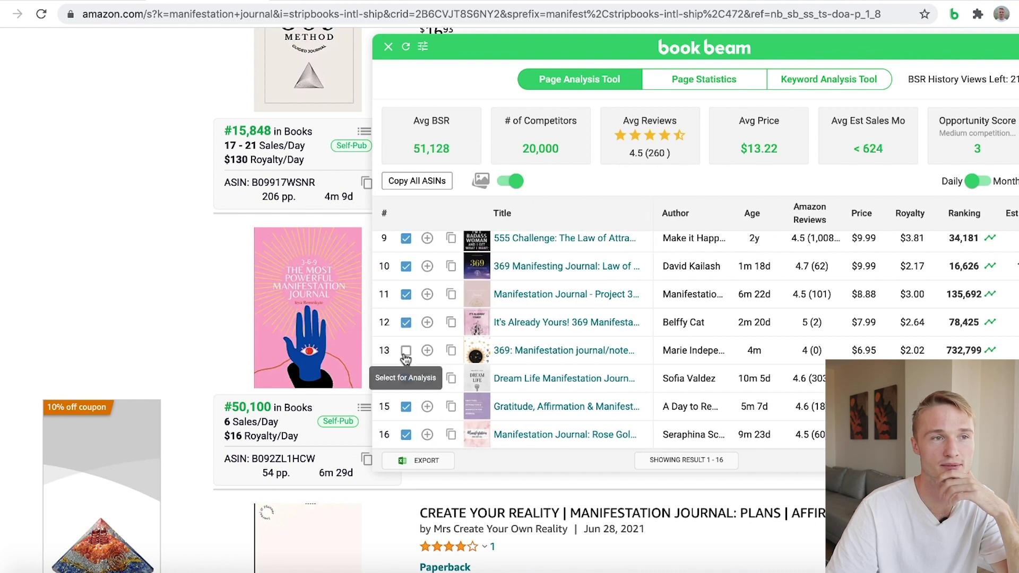
click(406, 352)
click(406, 351)
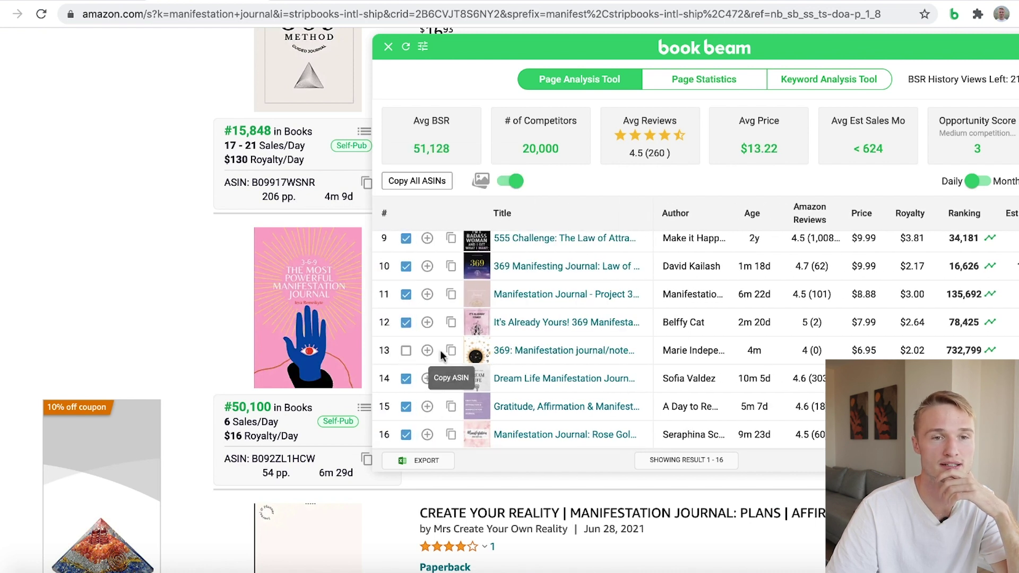
Compare rankings and daily sales in the lower rows and toggle the 13th book's inclusion to compare the average BSR.
scroll(698, 345, right, 1)
scroll(697, 351, right, 5)
scroll(752, 379, down, 6)
scroll(717, 375, up, 1)
scroll(464, 333, down, 1)
scroll(466, 334, left, 5)
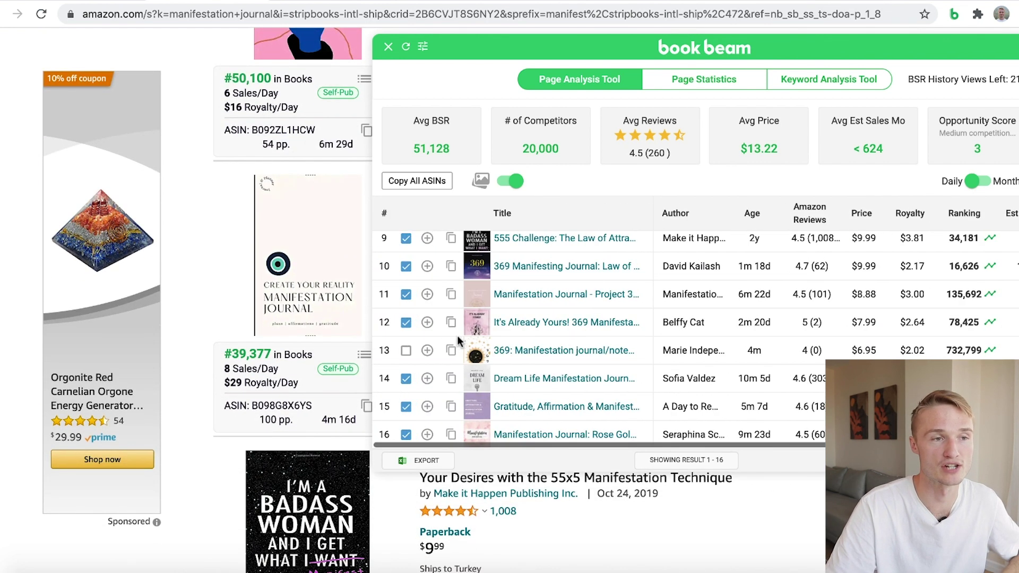
click(406, 351)
click(406, 351)
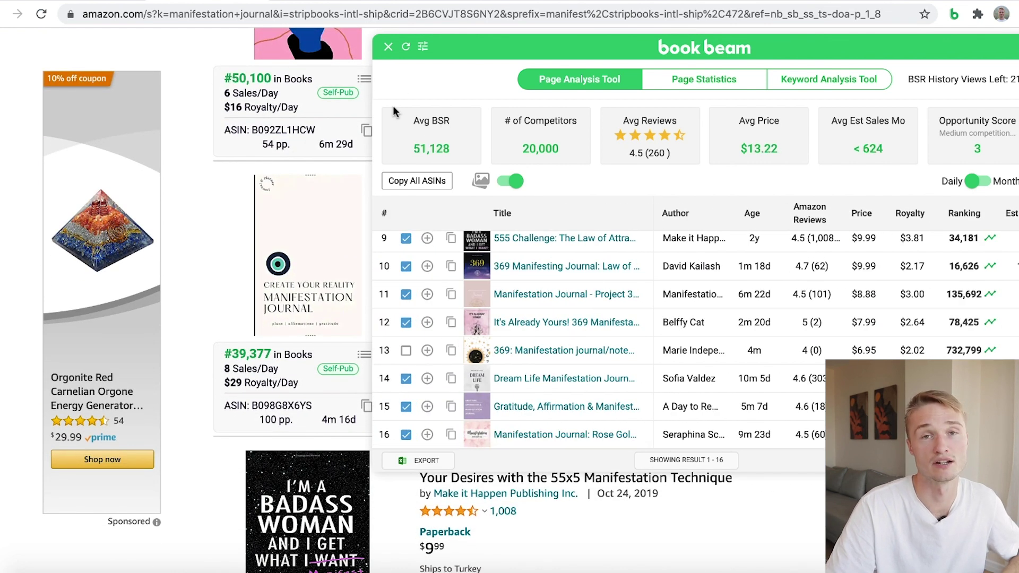
Examine the whole analysis table against the averages without the 13th book and close the analysis.
scroll(865, 275, right, 3)
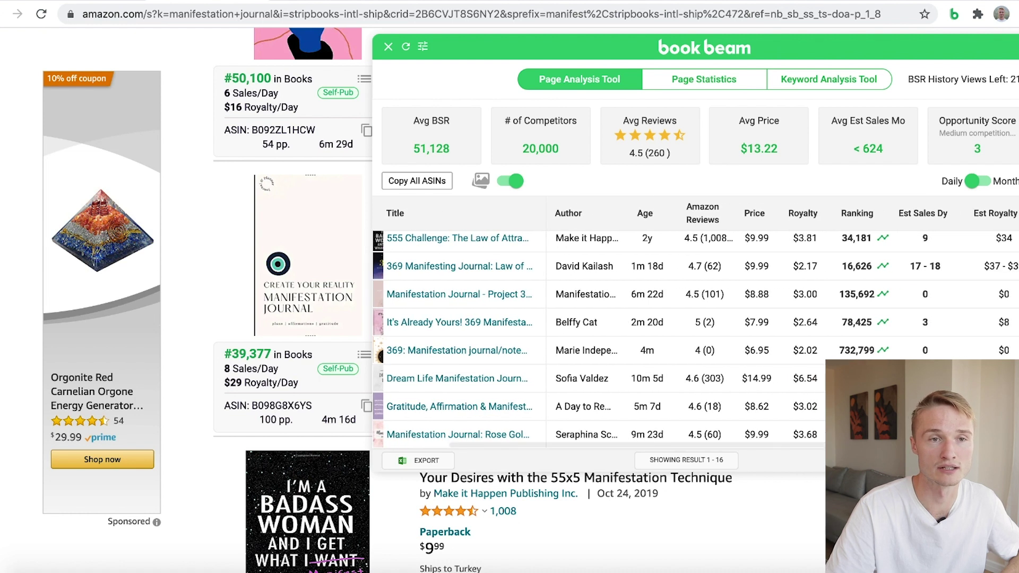
scroll(504, 296, up, 5)
scroll(505, 296, left, 3)
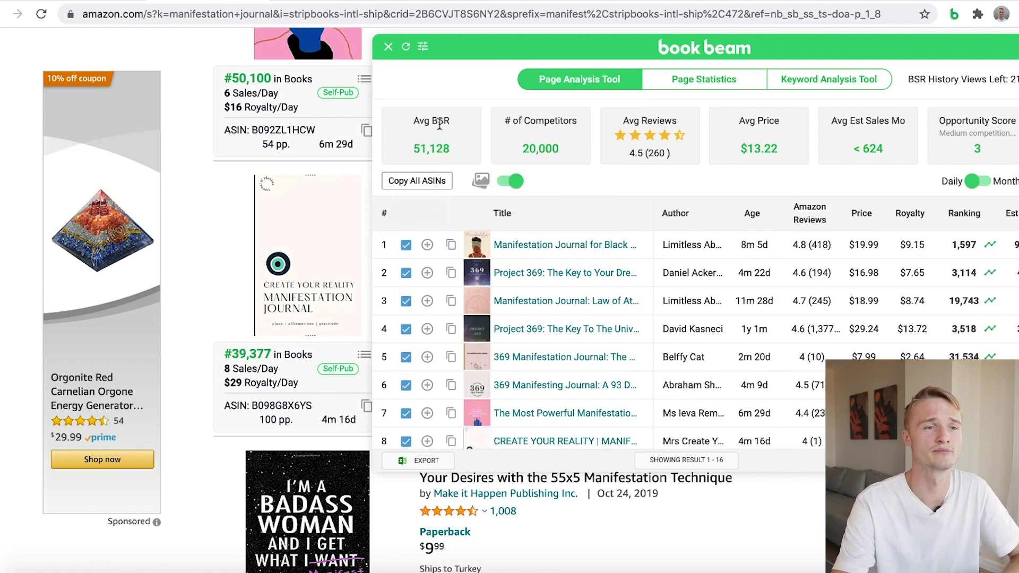
scroll(420, 334, down, 4)
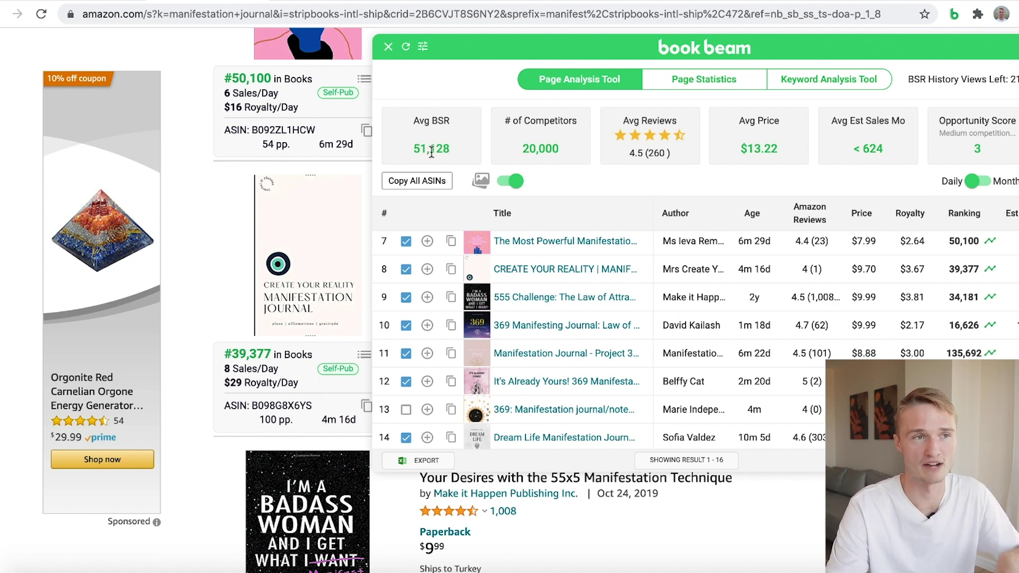
scroll(434, 151, up, 8)
click(388, 47)
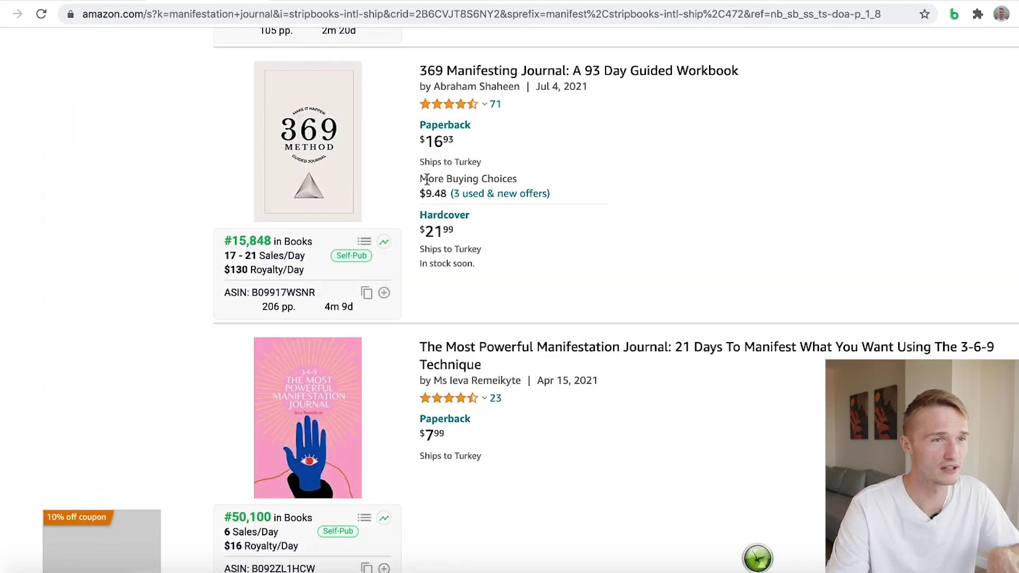
Skim the Amazon manifestation journal results again, checking the sales data of the self-published titles.
scroll(425, 190, up, 10)
scroll(425, 190, down, 3)
scroll(425, 190, down, 10)
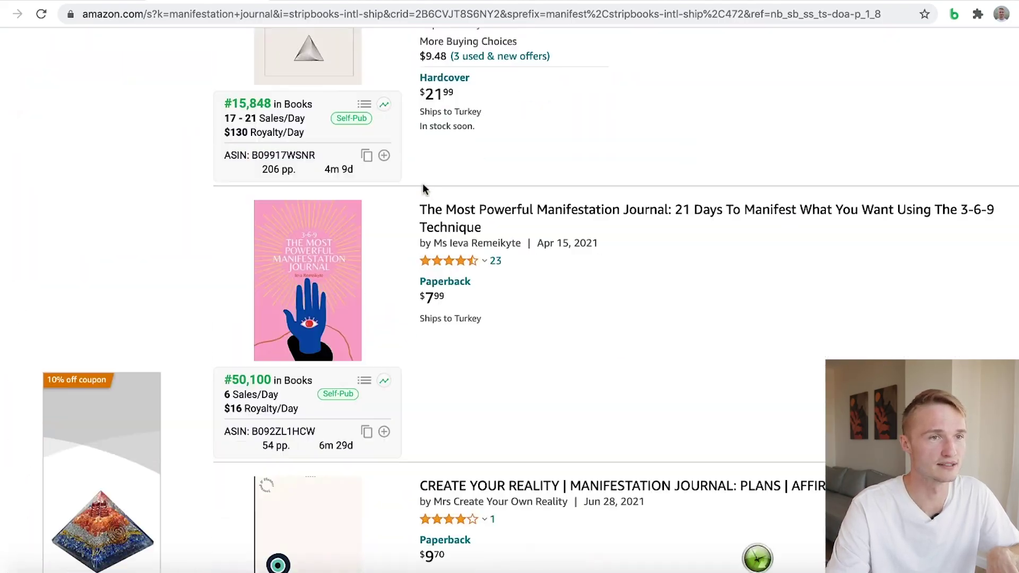
scroll(423, 191, up, 20)
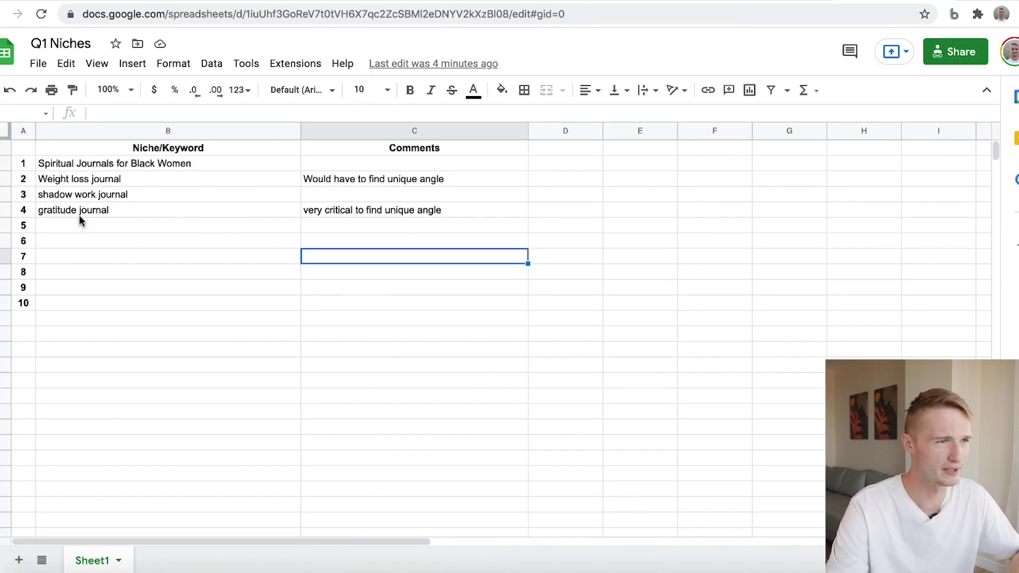
In the Q1 Niches spreadsheet, add "manifestation journal" as niche 5 with the comment "niche down, need unique".
click(77, 227)
text(m)
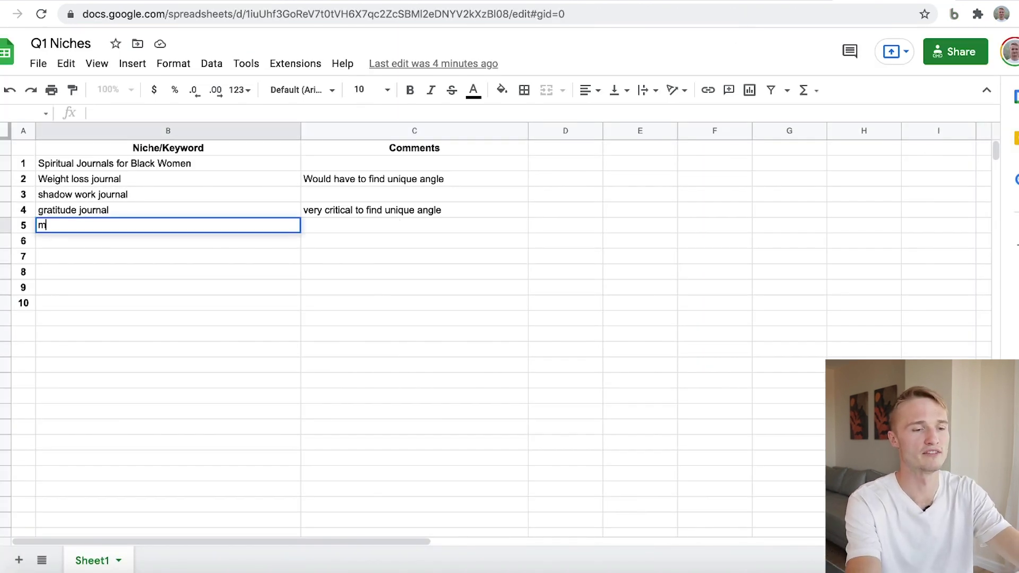
text(anifestation journal)
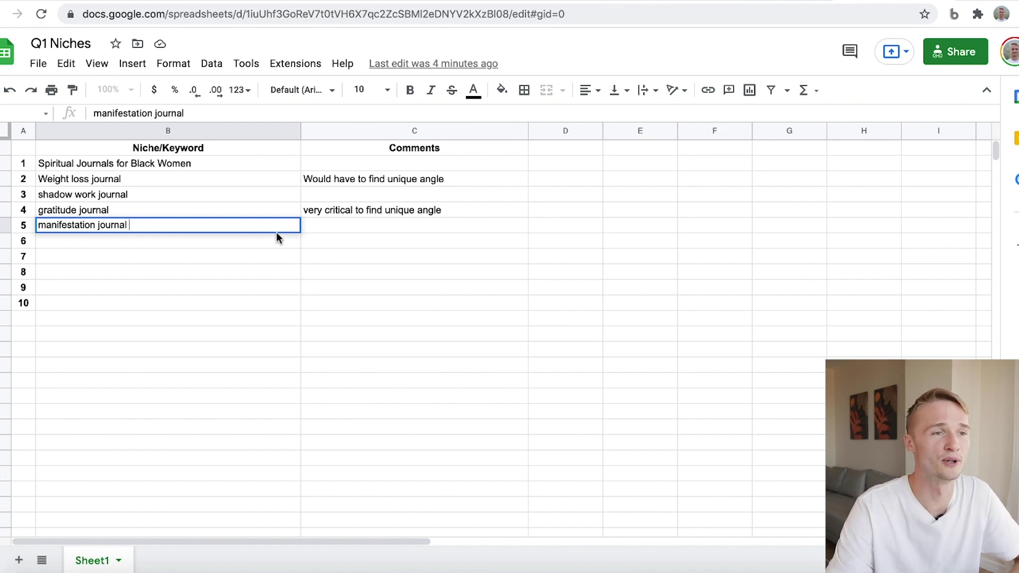
click(318, 227)
text(niche down, need unique)
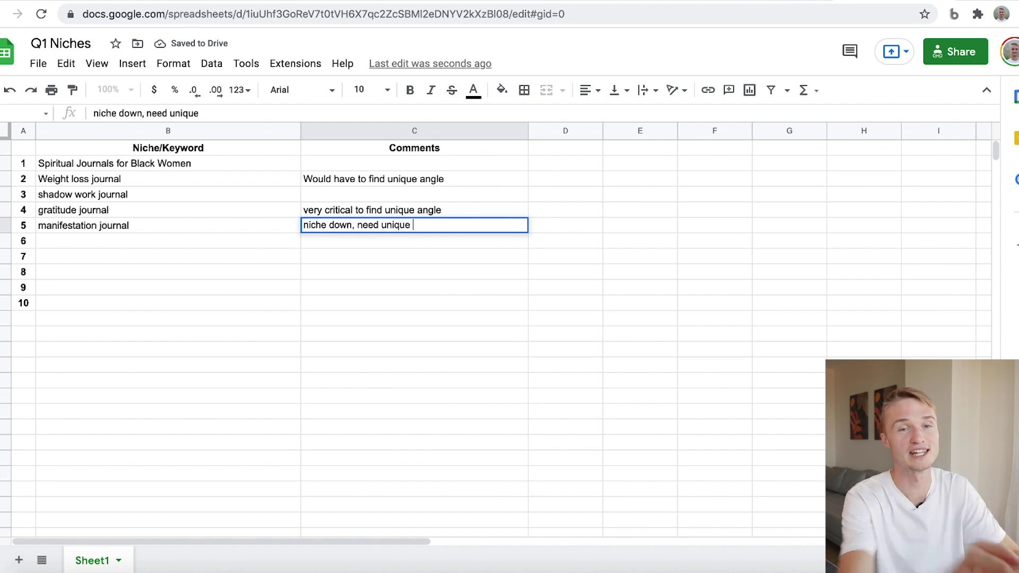
key(Return)
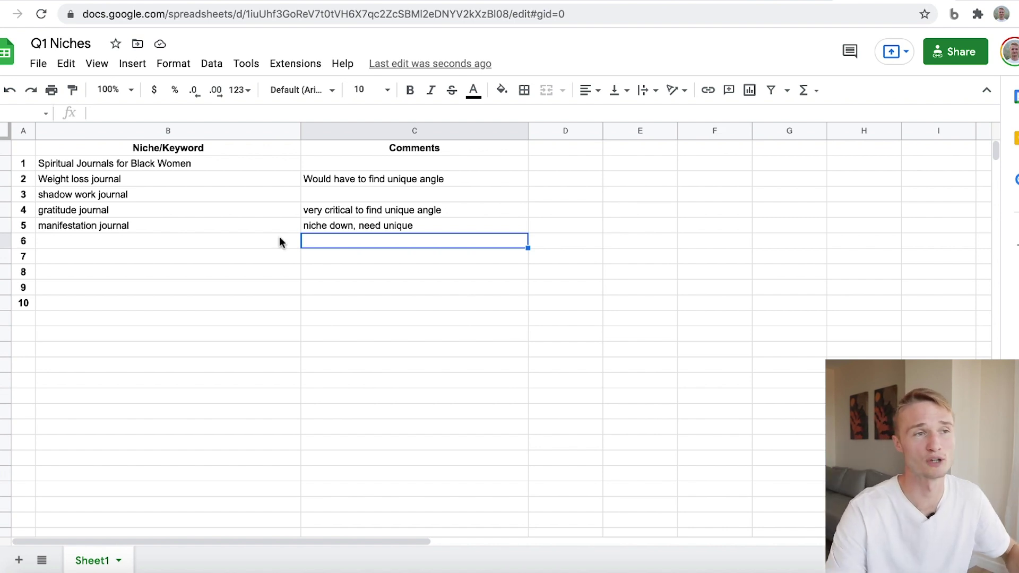
Switch back to Book Beam's Niche Finder and load the third page of book results.
click(753, 4)
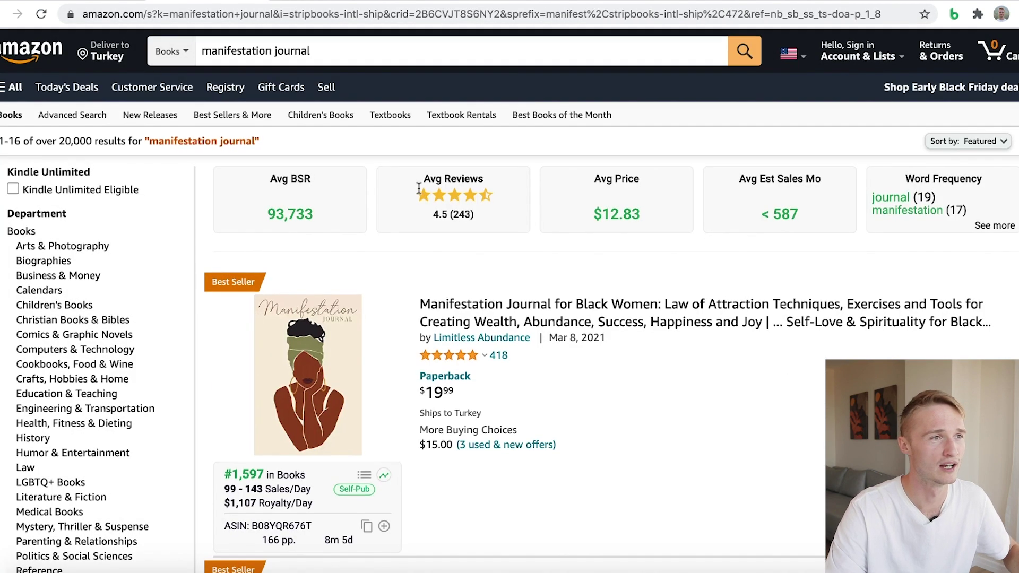
scroll(173, 225, down, 1)
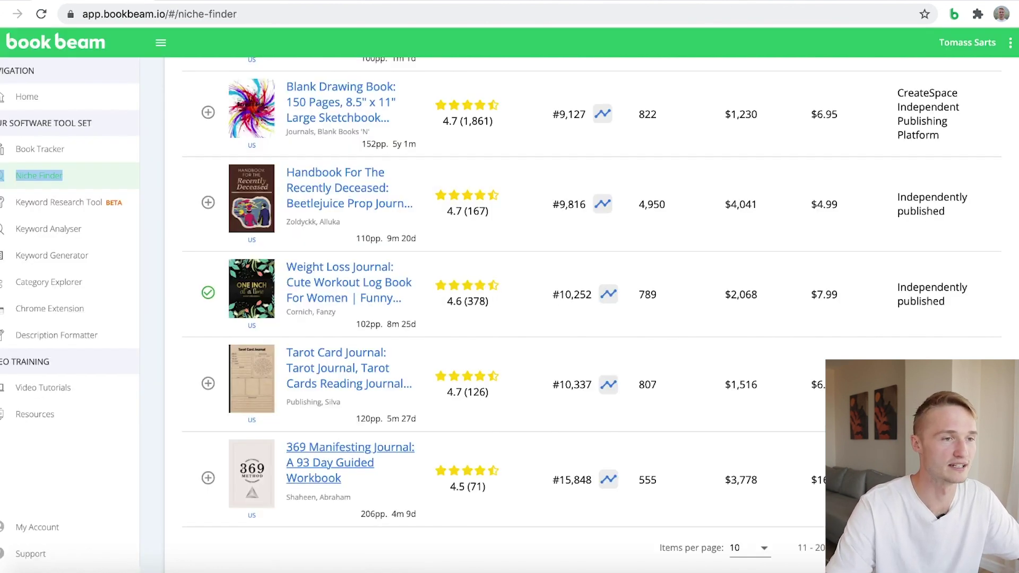
scroll(584, 319, down, 2)
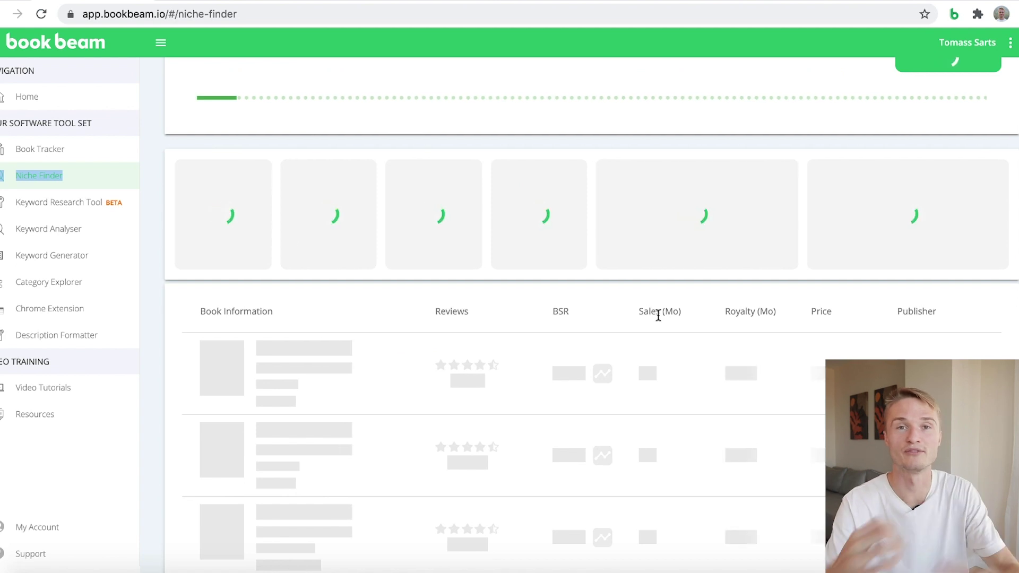
scroll(584, 336, down, 2)
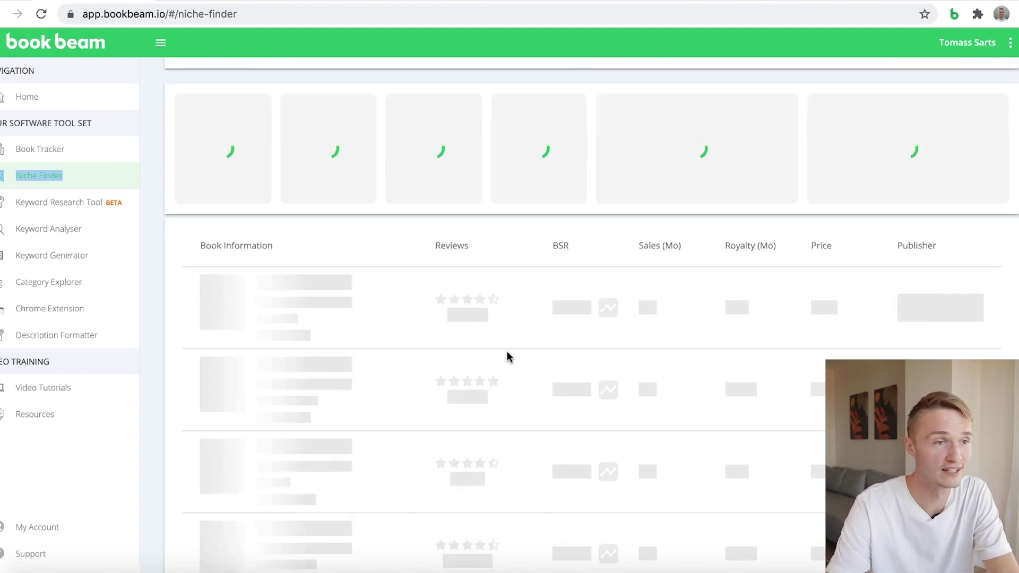
Skim the third page of self-published journal results, checking titles, reviews, bestseller ranks and royalties.
scroll(507, 351, down, 3)
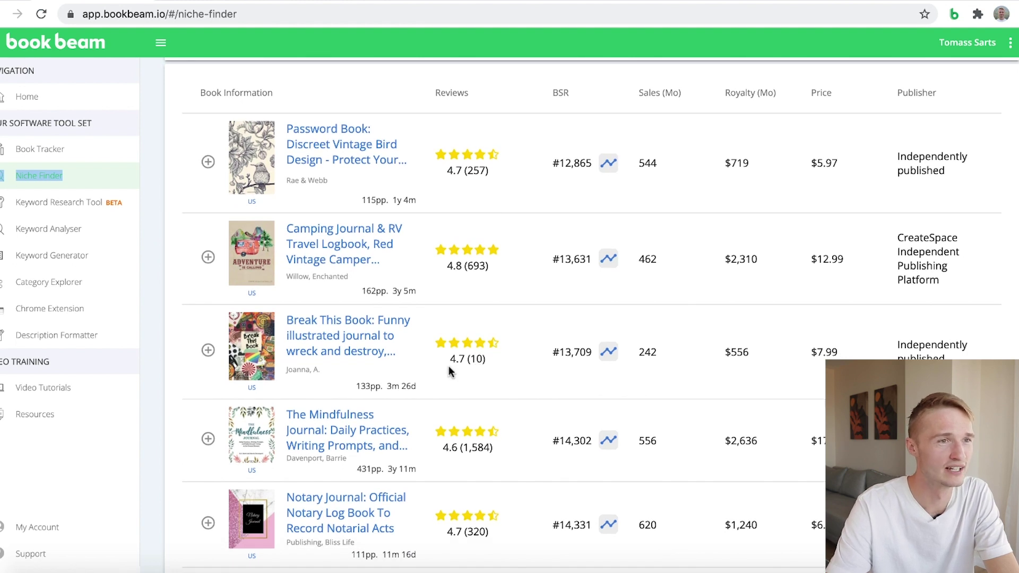
scroll(379, 374, down, 1)
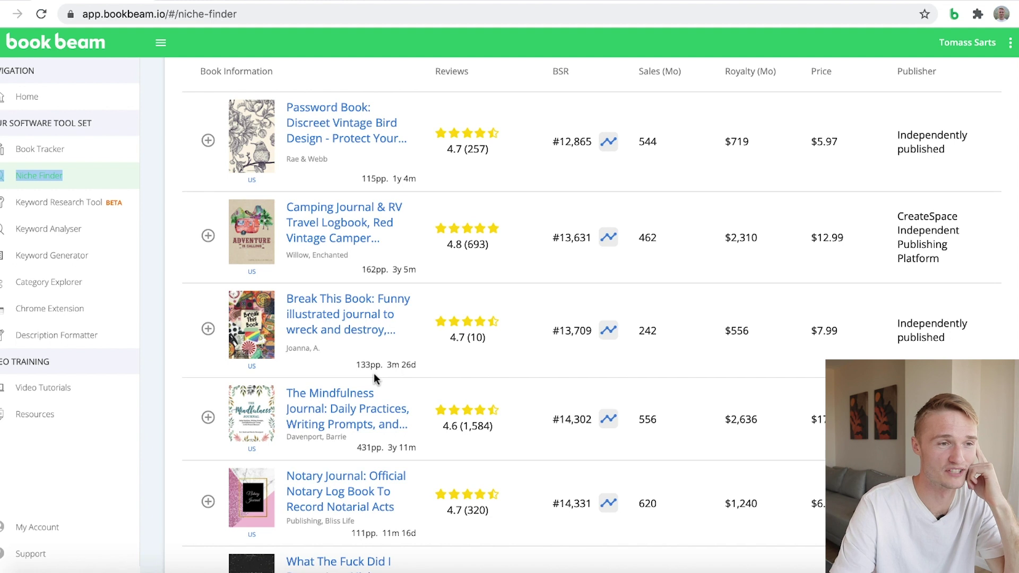
scroll(374, 373, down, 10)
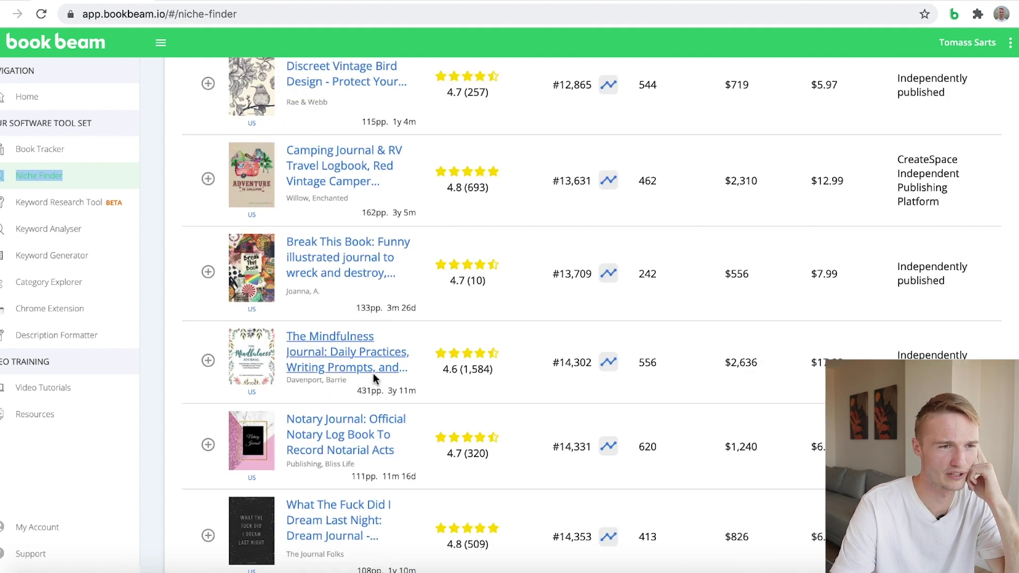
scroll(371, 380, down, 3)
scroll(372, 380, up, 5)
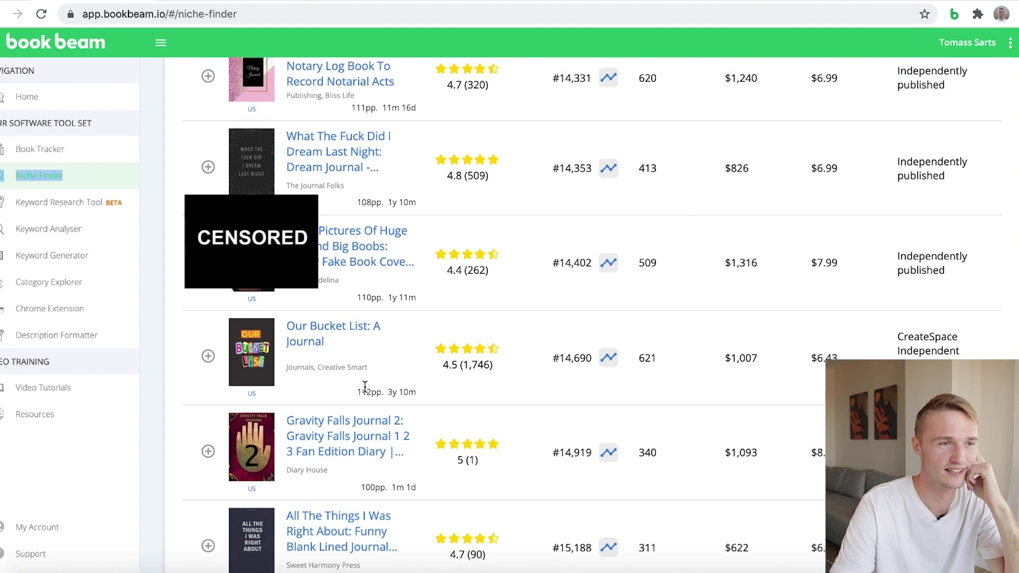
Limit the journal search to books no older than 4 months and run it again.
scroll(366, 386, up, 3)
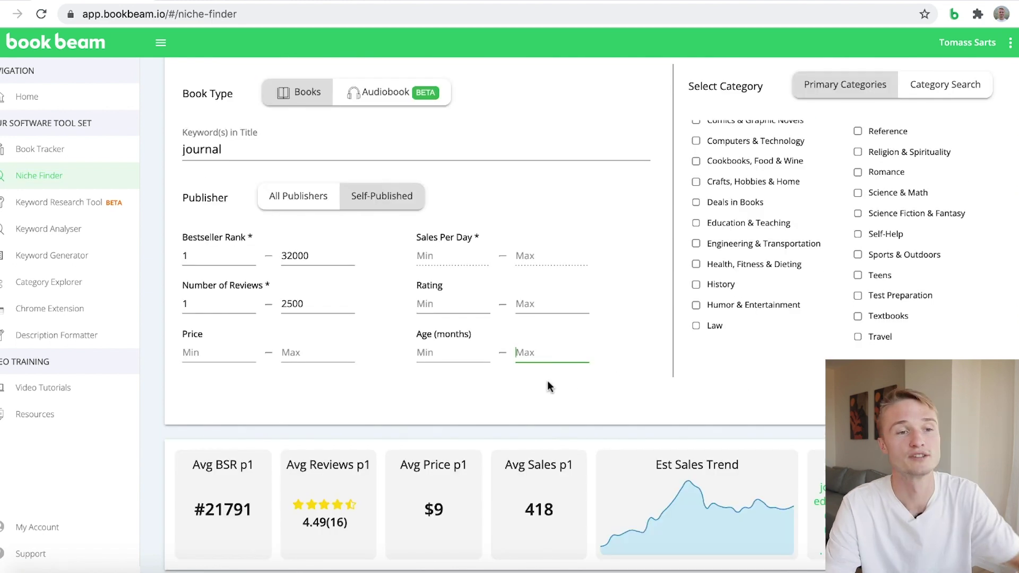
scroll(557, 400, up, 3)
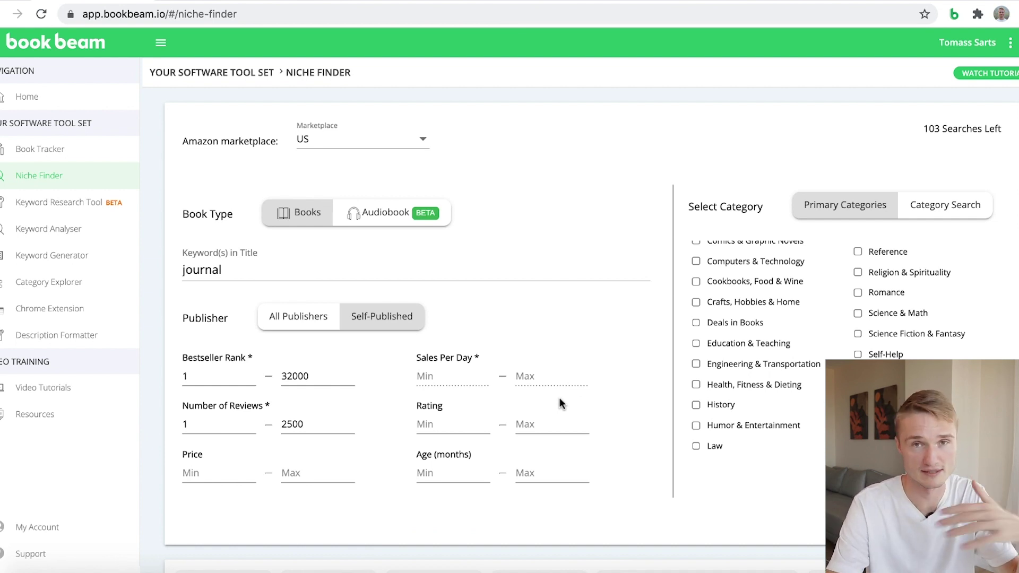
text(4)
click(757, 560)
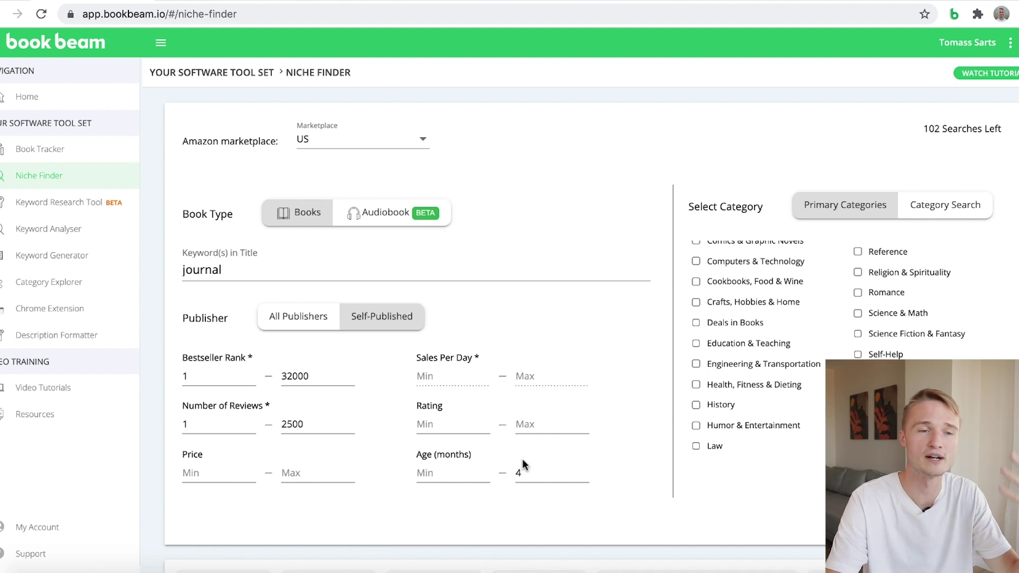
Open the Amazon page of Gravity Falls Journal 1 from the recent results, review its details and sales data, and close it.
scroll(522, 462, down, 10)
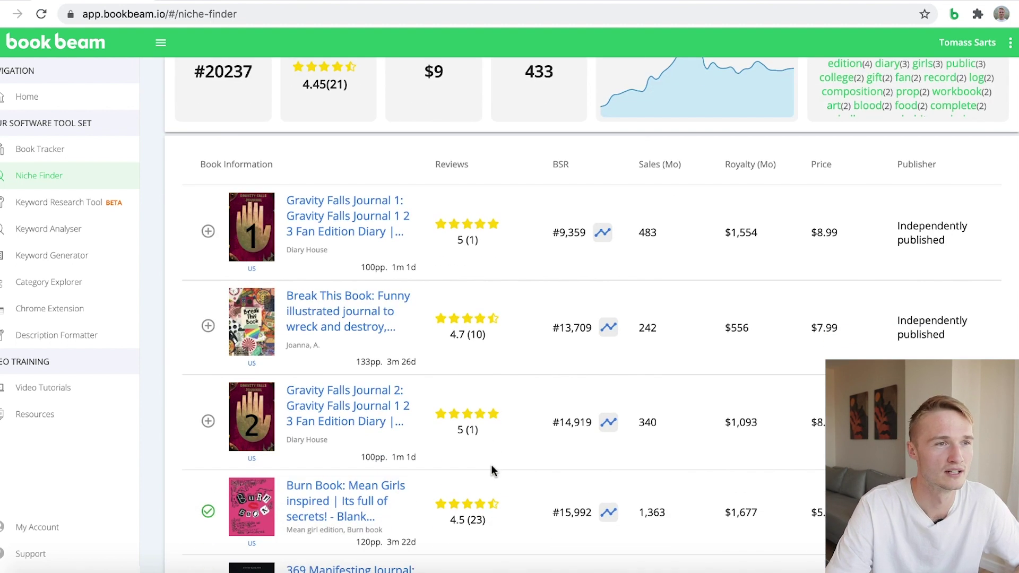
click(349, 239)
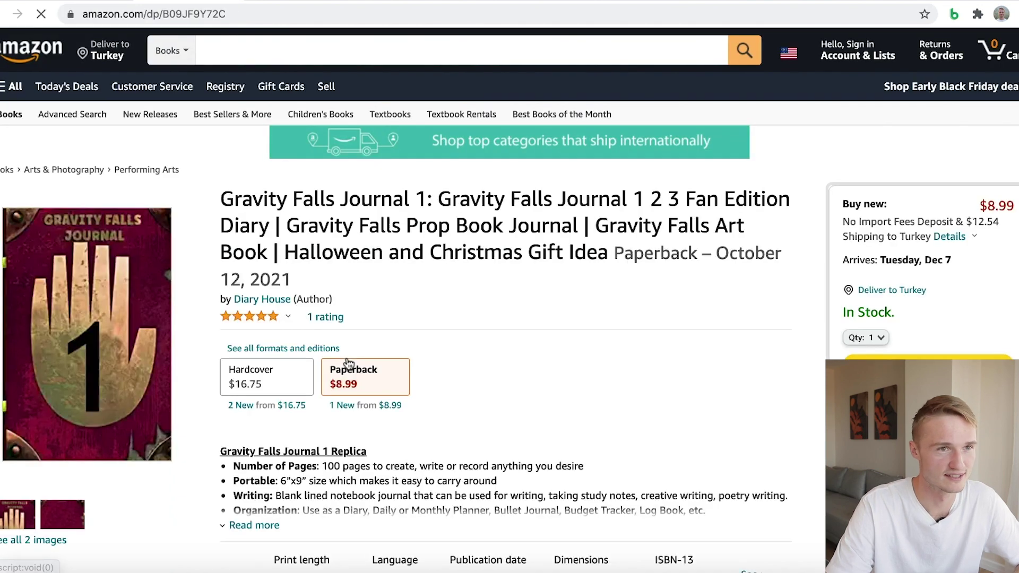
scroll(260, 310, down, 10)
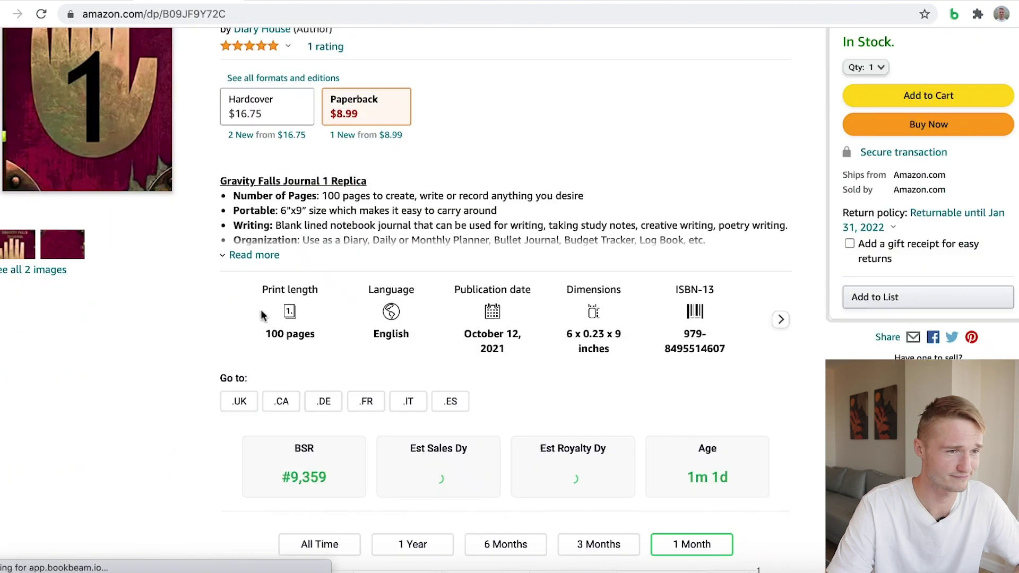
scroll(258, 318, down, 8)
scroll(258, 318, up, 18)
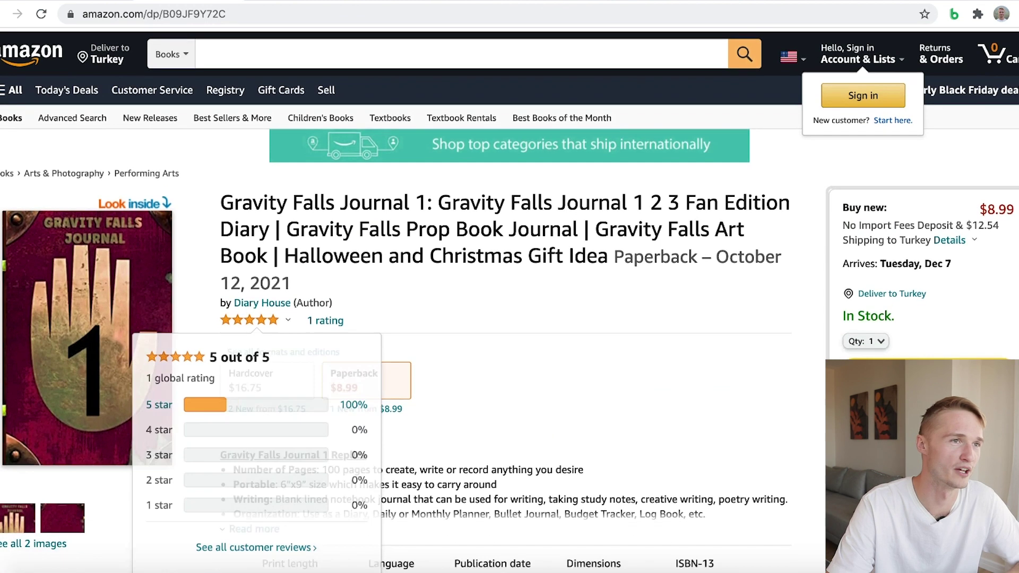
key(ctrl+w)
Skim the remaining recent journals and open the Amazon page of the Complete Diabetes Journal with Food & Blood Sugar Log.
scroll(319, 320, down, 5)
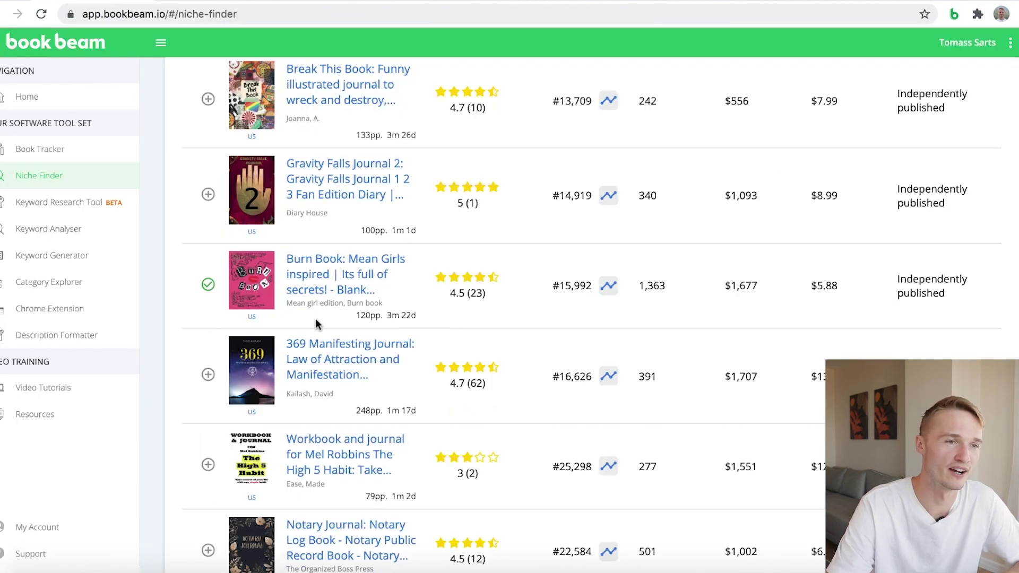
scroll(300, 313, down, 2)
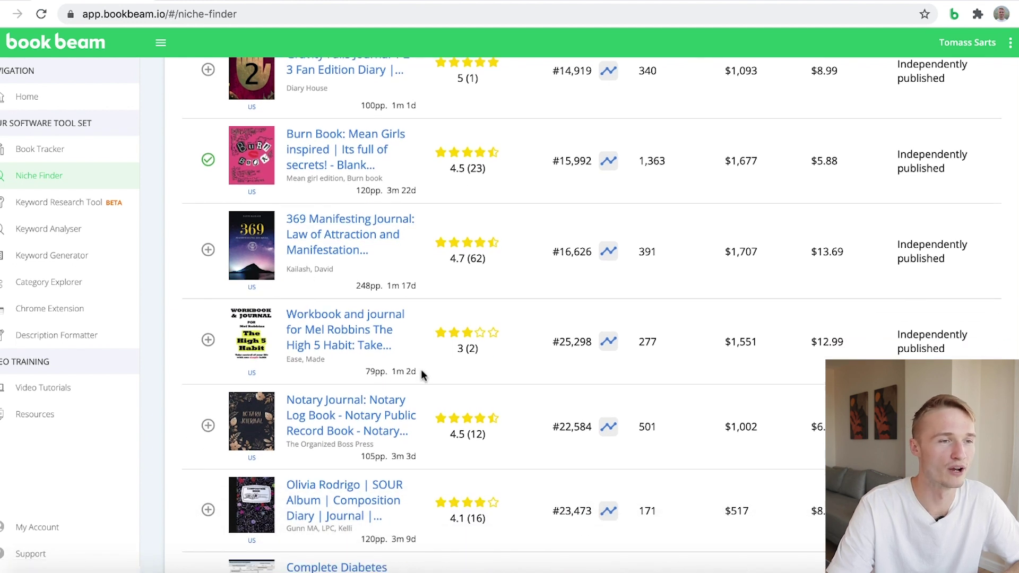
scroll(422, 375, down, 3)
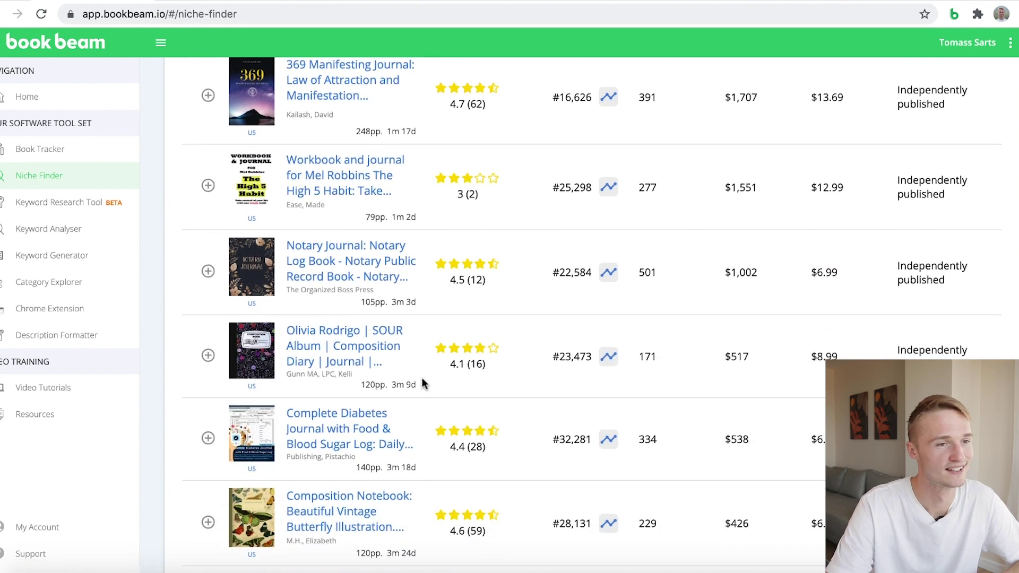
scroll(422, 381, down, 1)
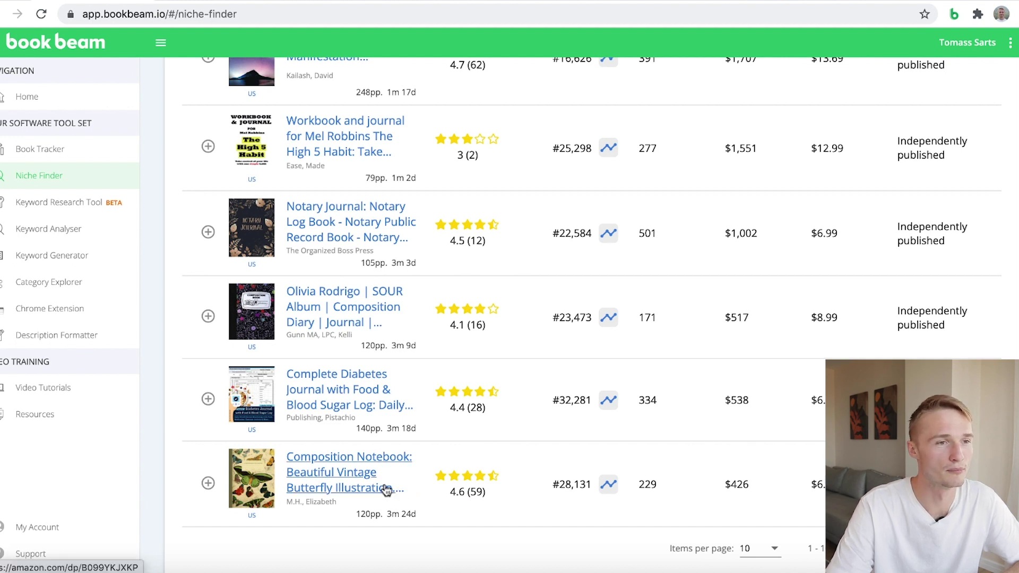
click(334, 407)
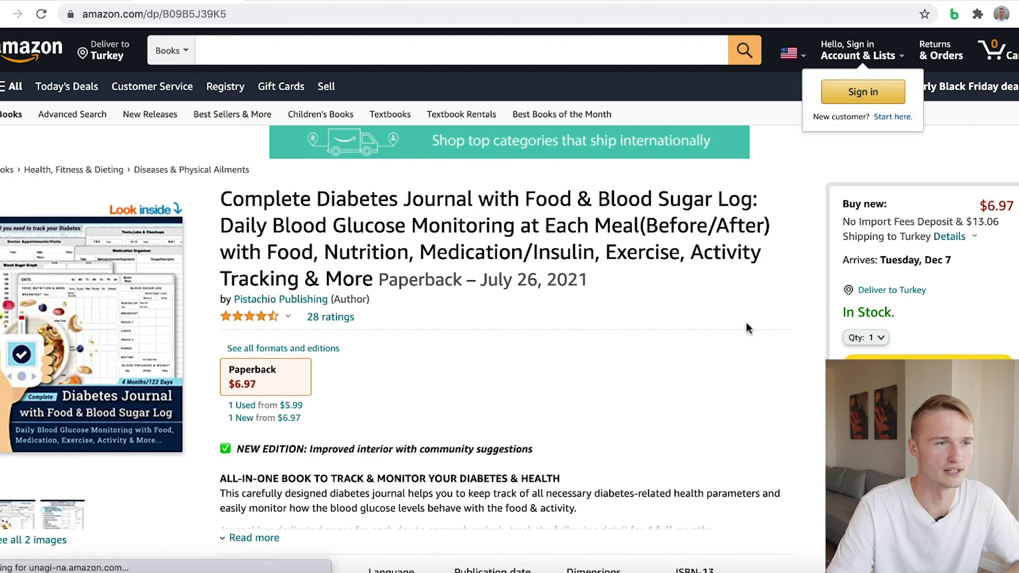
Run Book Beam's page analysis on the diabetes journal, view its bestseller rank history over 1 year, and close the analysis.
scroll(412, 338, down, 1)
click(954, 14)
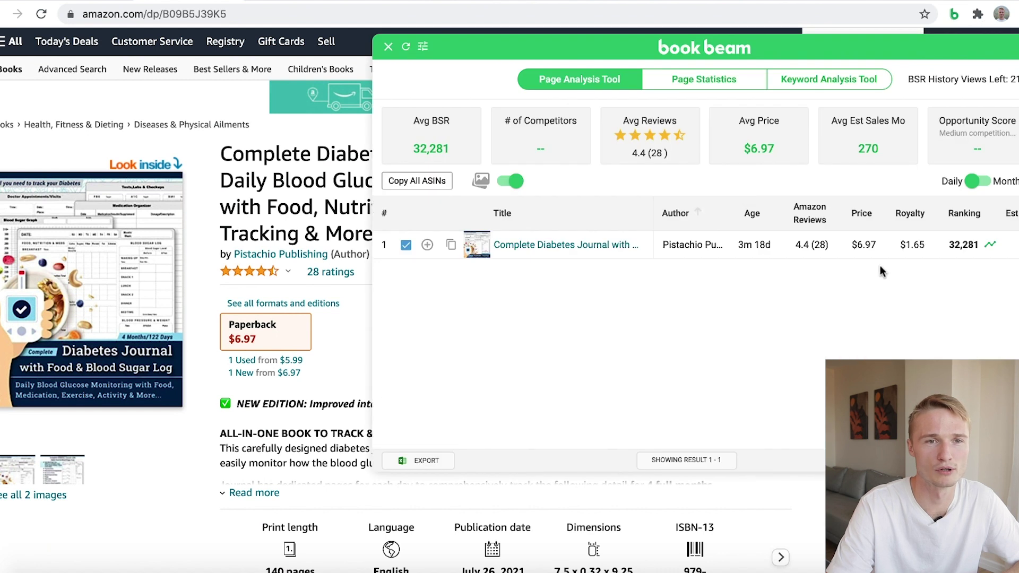
scroll(886, 276, right, 5)
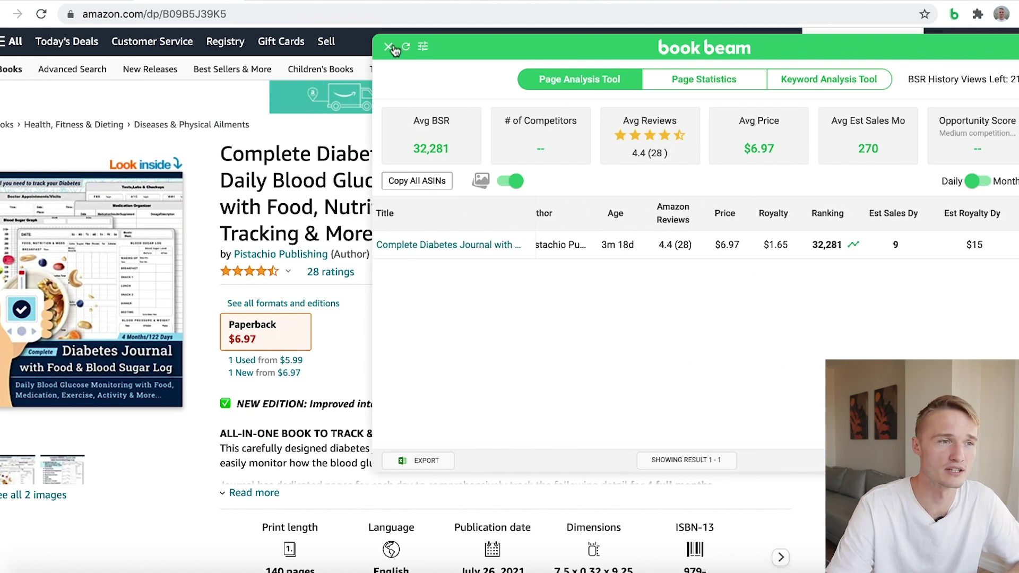
scroll(882, 294, right, 3)
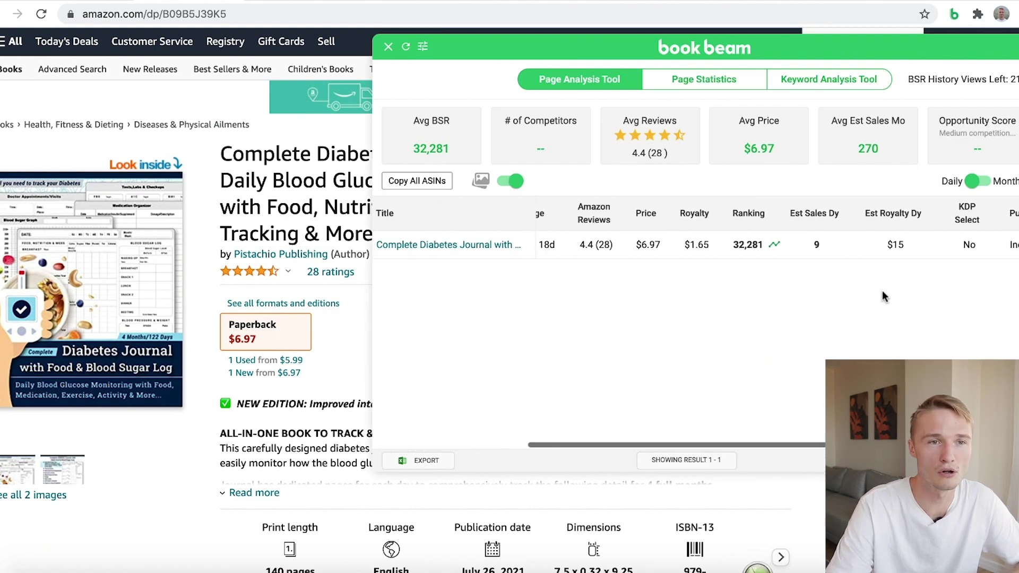
click(773, 249)
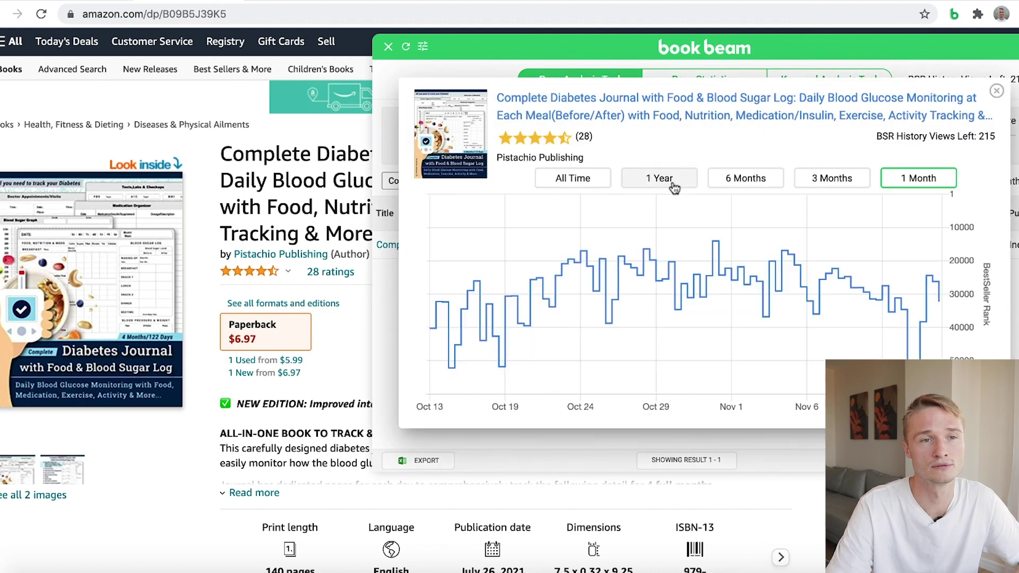
click(671, 182)
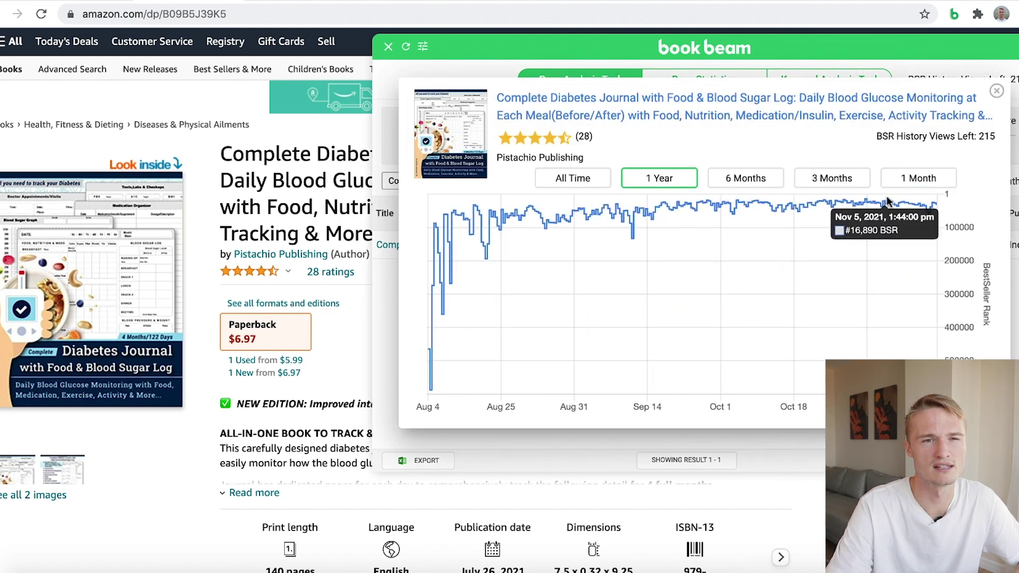
click(388, 47)
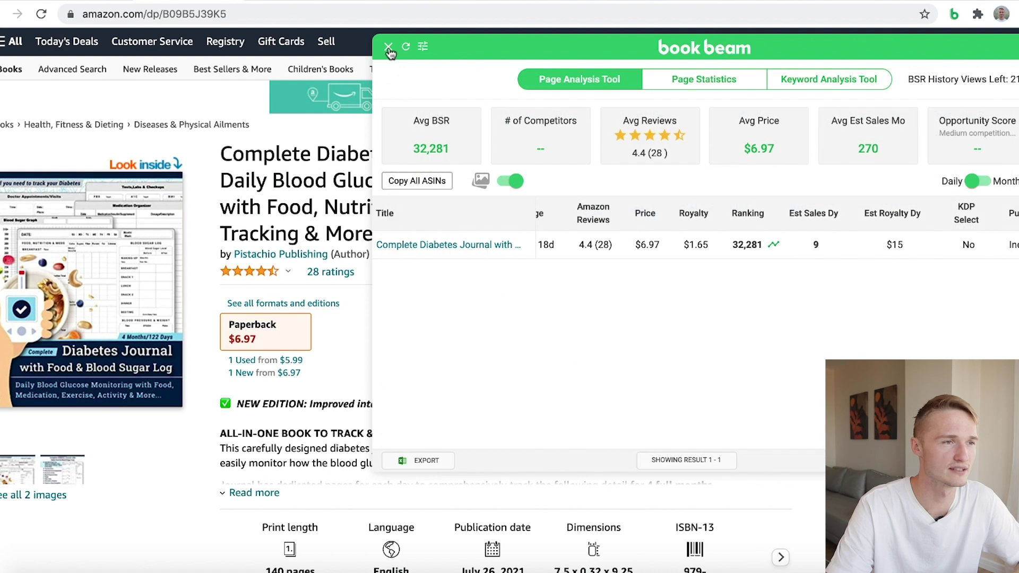
click(388, 47)
Search Amazon books for "Diabetes Journal", copying the phrase from the book's title.
scroll(414, 220, down, 2)
scroll(411, 219, up, 3)
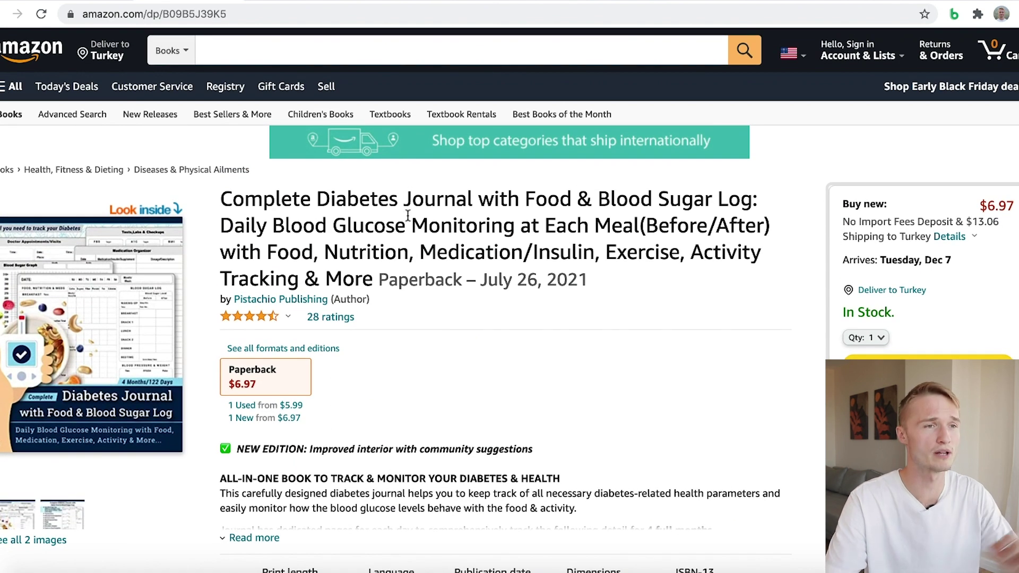
drag(318, 199, 473, 198)
key(super+c)
click(341, 50)
key(super+v)
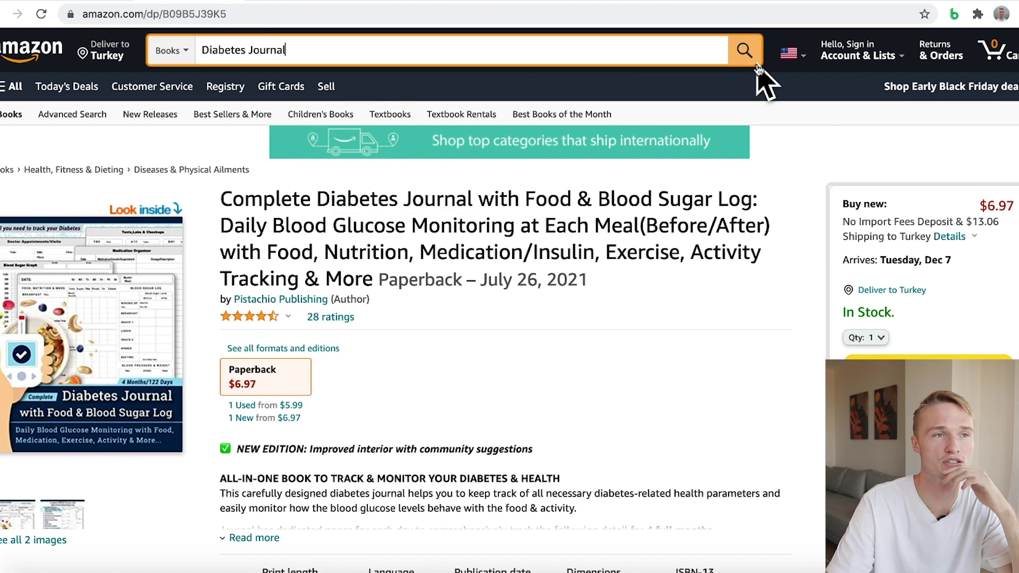
click(746, 50)
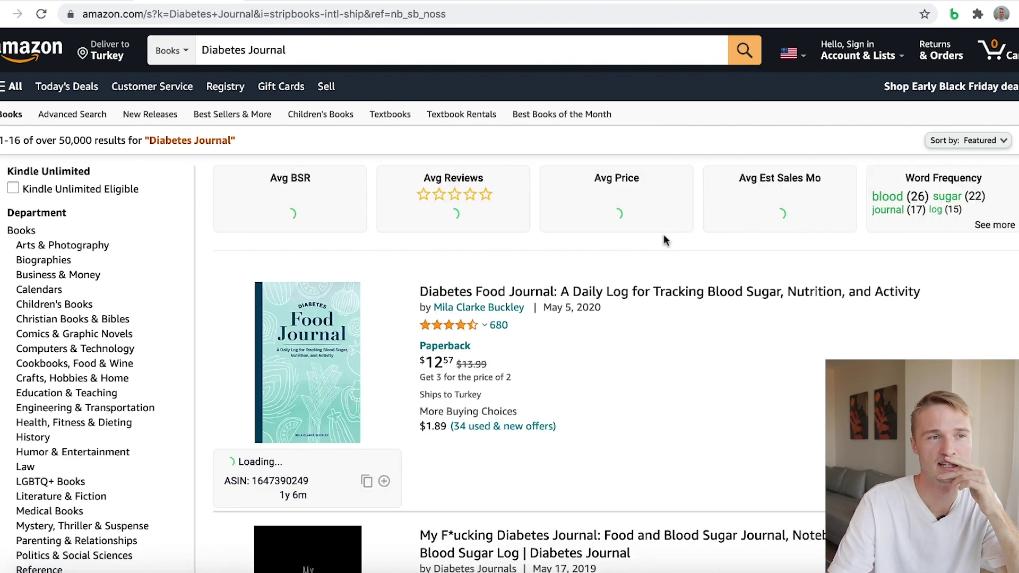
Examine the Diabetes Journal results, checking bestseller ranks, daily sales, ages and self-published labels.
scroll(663, 234, down, 5)
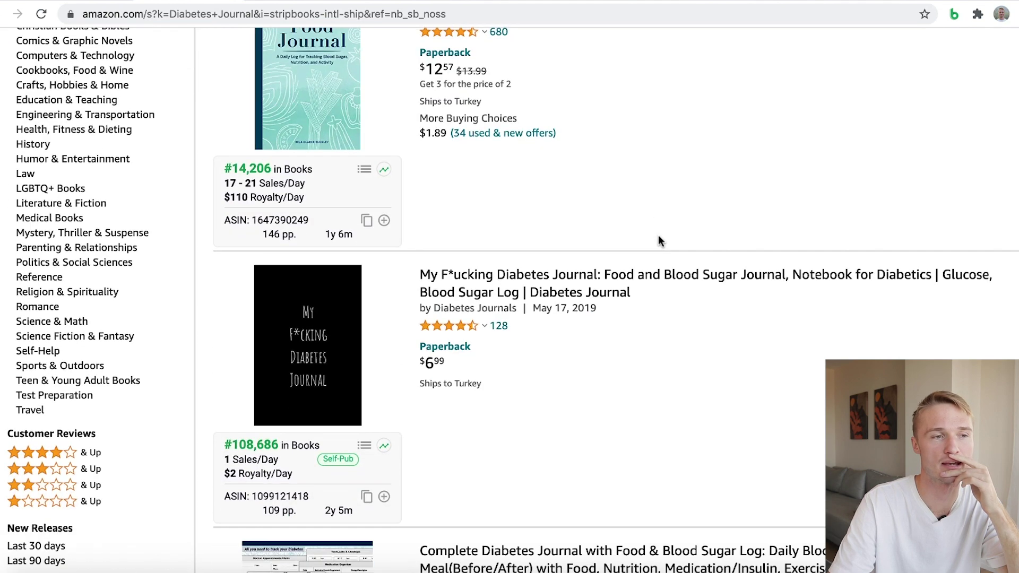
scroll(658, 242, down, 5)
scroll(658, 242, up, 9)
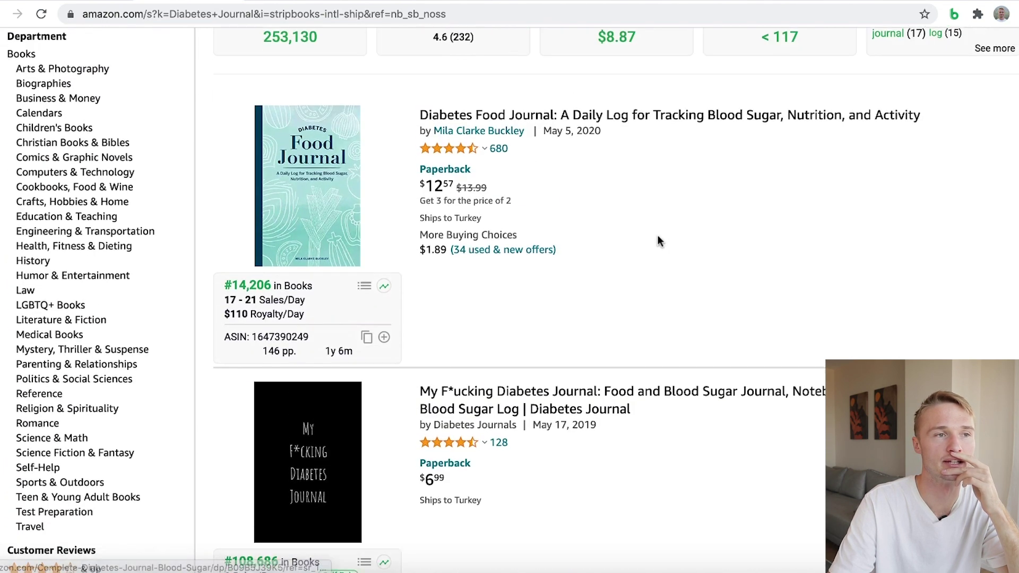
scroll(659, 236, down, 10)
scroll(660, 238, down, 8)
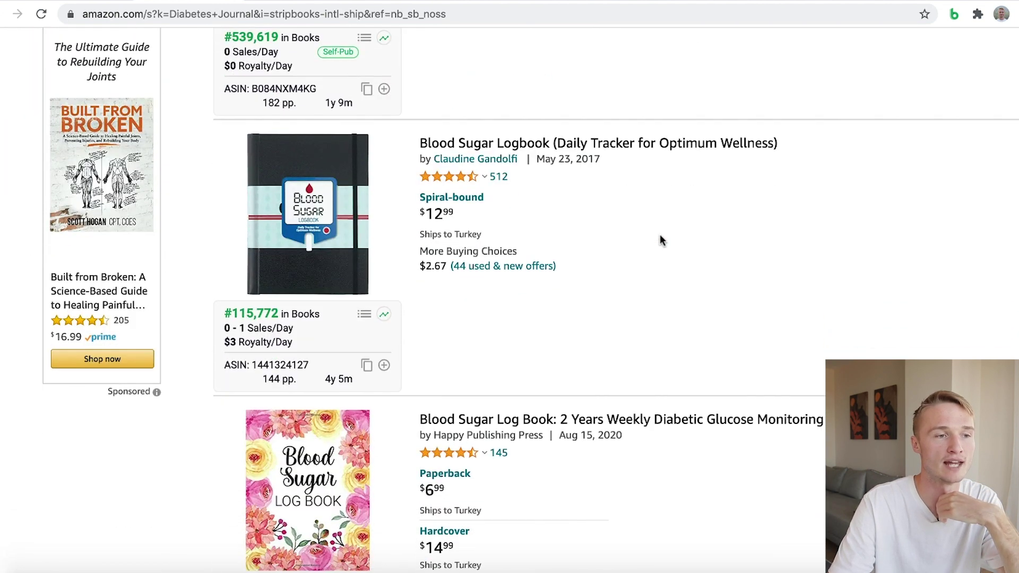
scroll(661, 238, down, 16)
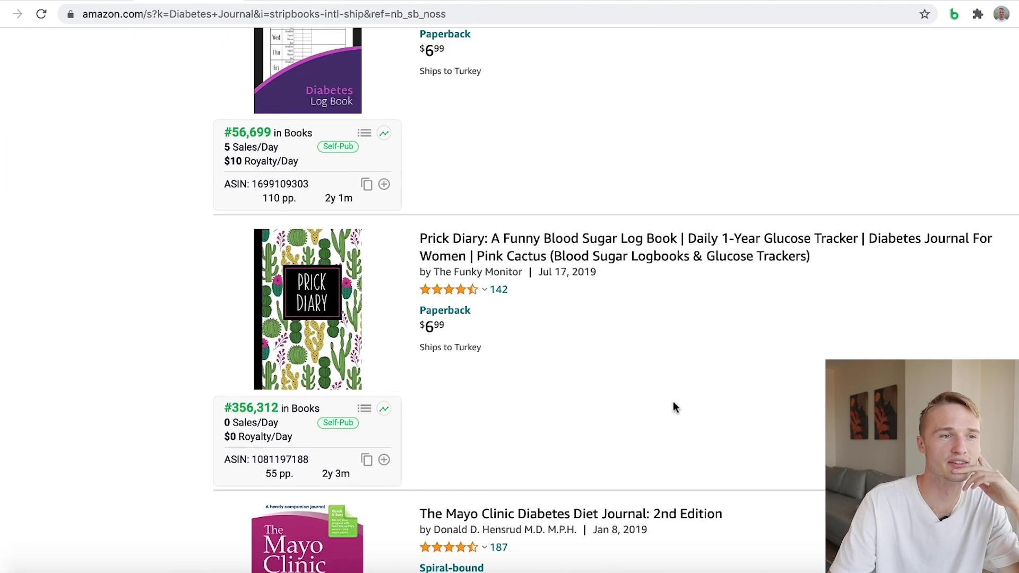
scroll(677, 402, down, 13)
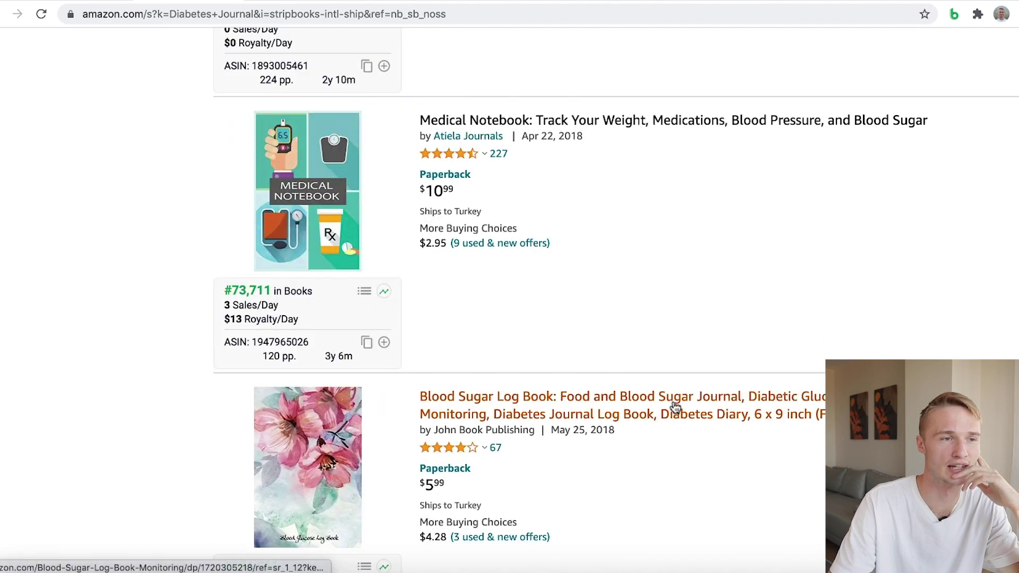
scroll(698, 402, down, 4)
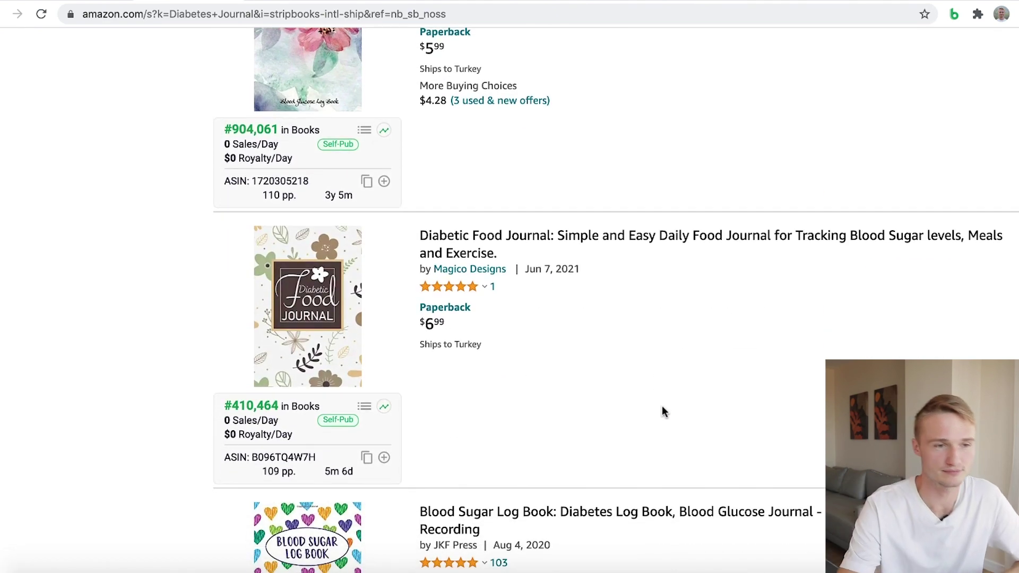
scroll(667, 413, down, 5)
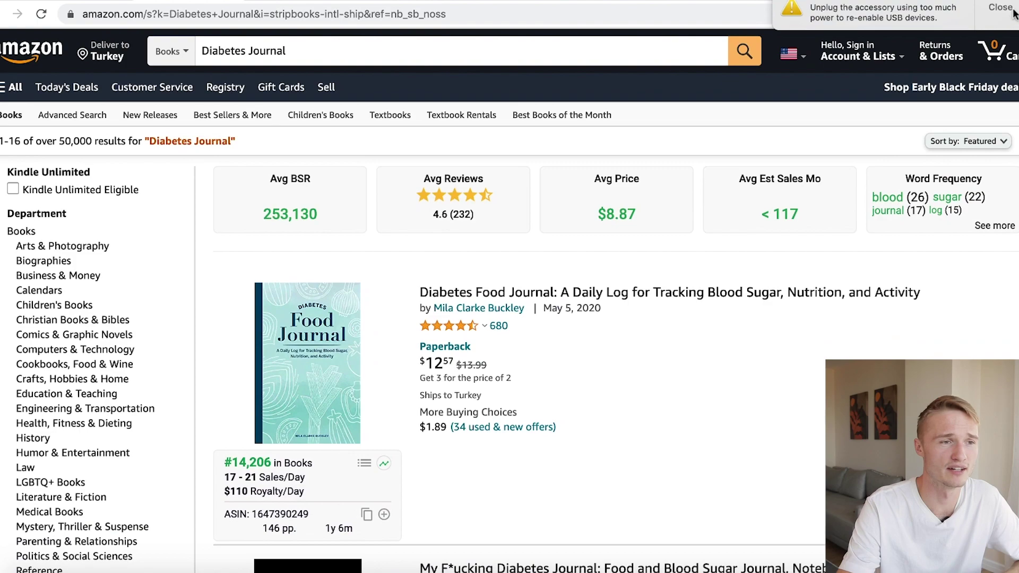
Dismiss the USB notification, recheck the first Diabetes Journal results and open Book Beam's page analysis for them.
click(1014, 12)
scroll(210, 484, down, 13)
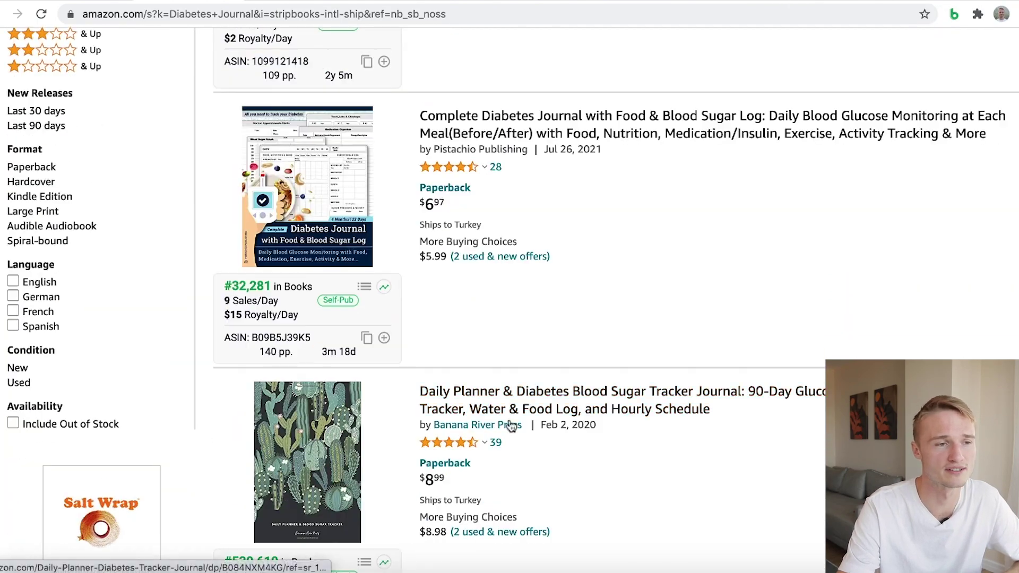
scroll(425, 432, up, 13)
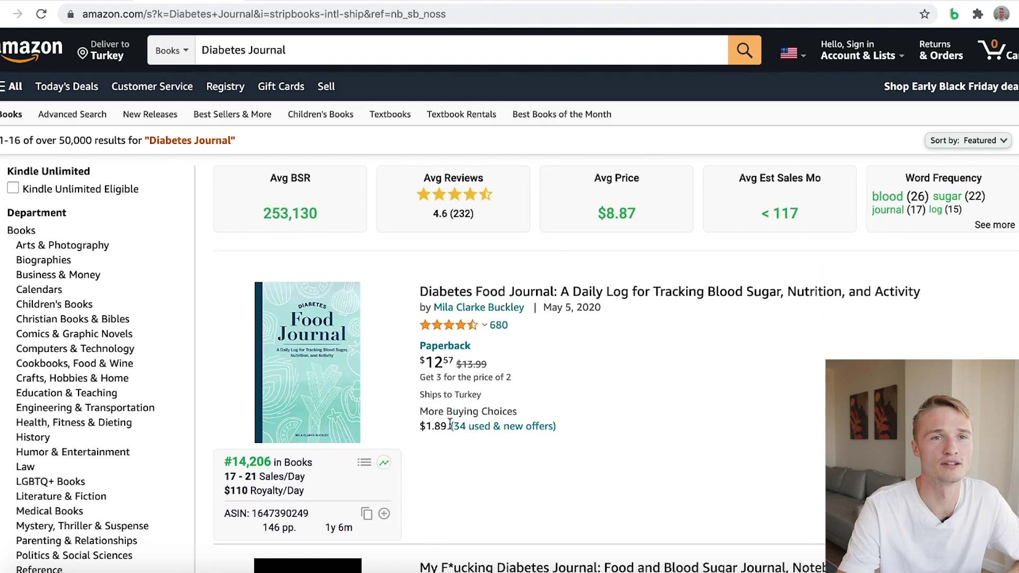
click(954, 15)
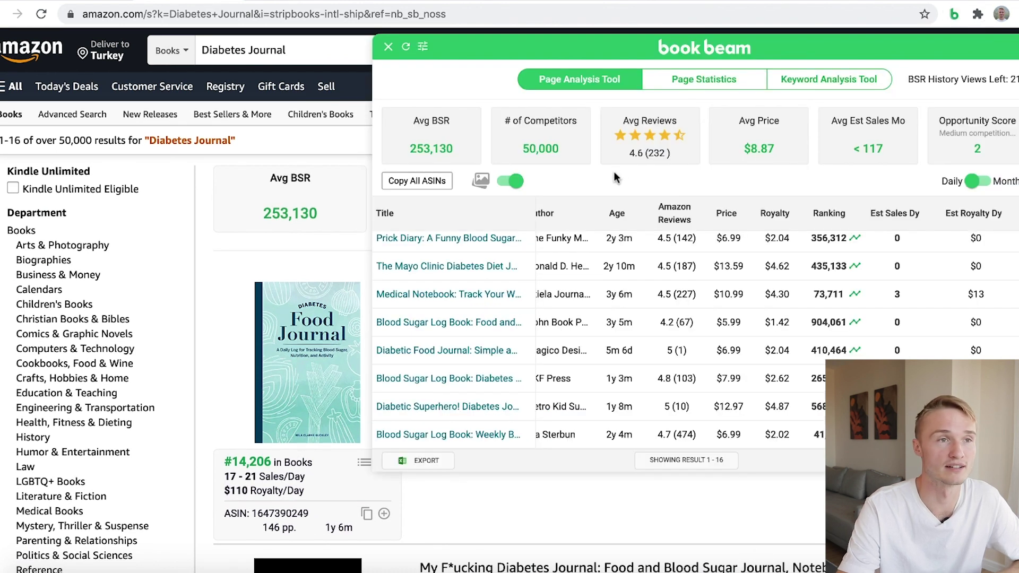
Reposition the Book Beam analysis, highlight the average BSR, and exclude the "Blood Sugar Log Book: Food and" title ranked 904,061 from the averages.
drag(489, 58, 457, 66)
drag(394, 165, 446, 169)
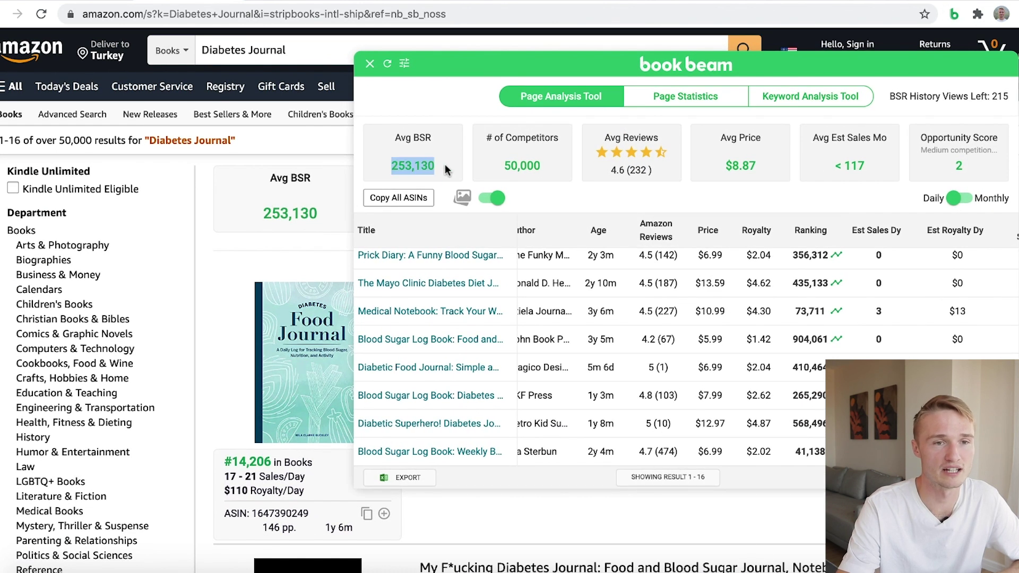
scroll(610, 340, down, 1)
scroll(556, 337, left, 5)
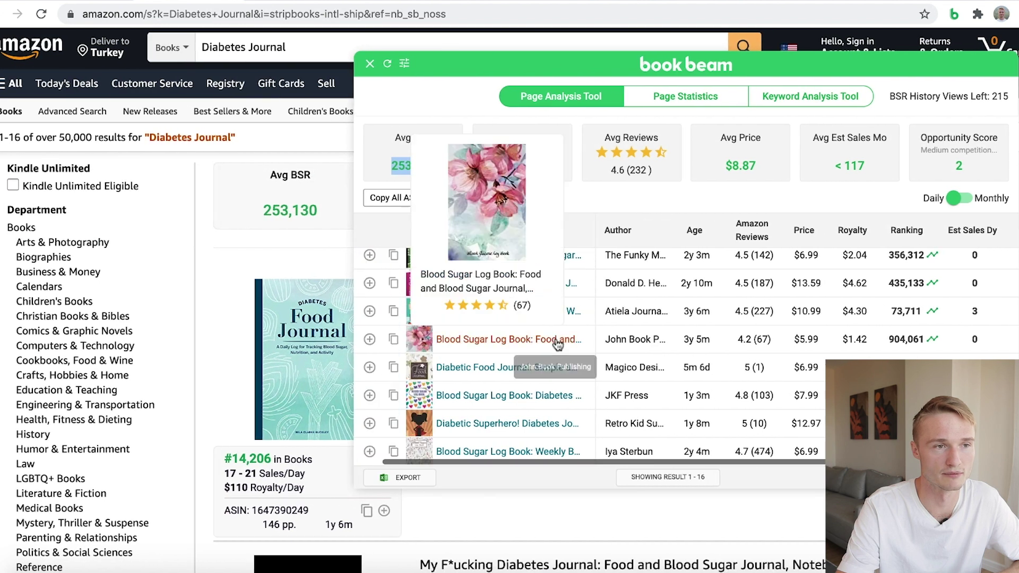
click(388, 339)
scroll(613, 355, right, 5)
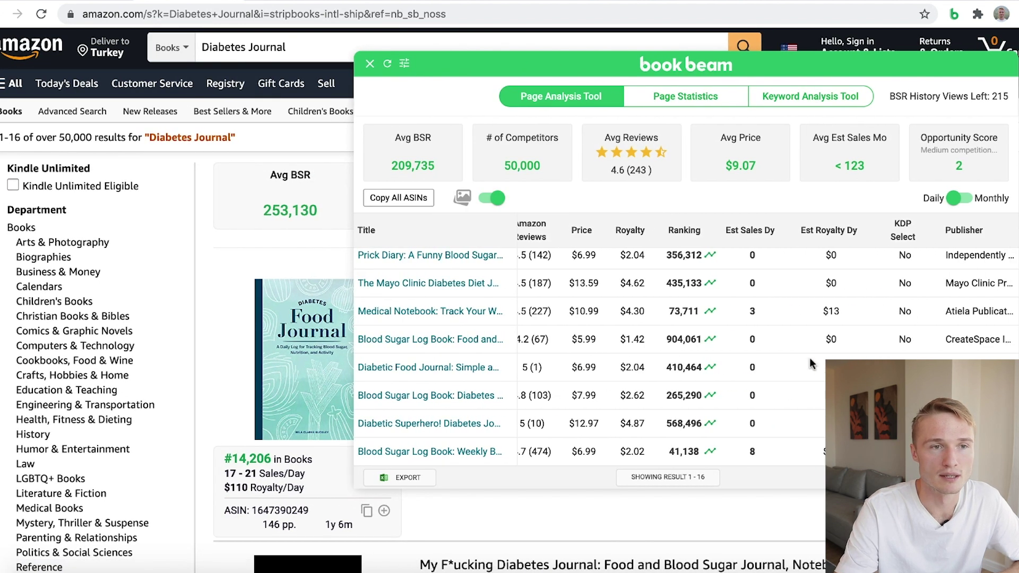
Exclude "The Mayo Clinic Diabetes Diet" journal from the page analysis averages.
scroll(528, 284, left, 5)
click(388, 282)
scroll(810, 387, right, 5)
scroll(670, 410, left, 5)
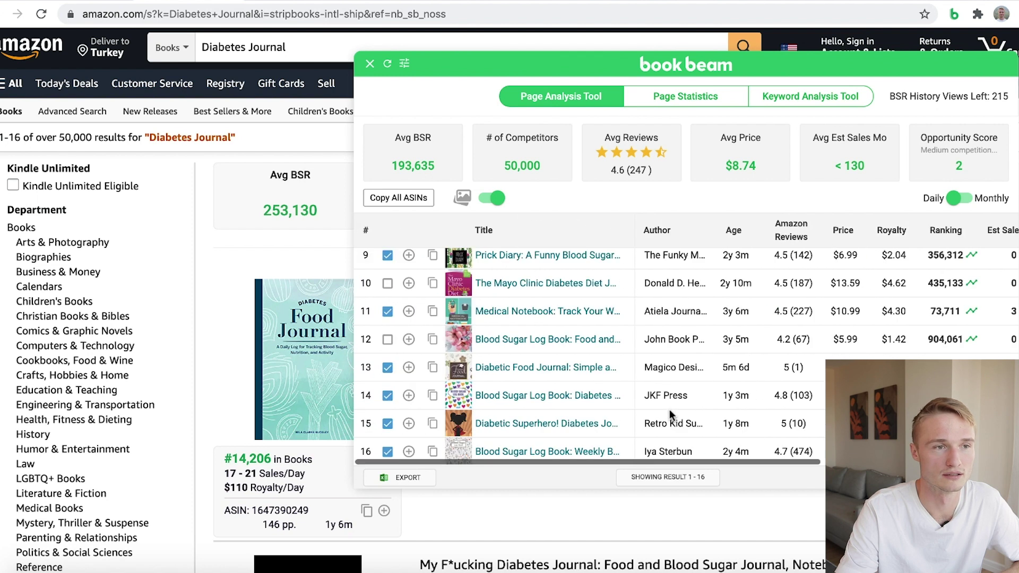
Exclude the "Diabetic Superhero!" journal from the page analysis averages and check the remaining books' rankings.
click(388, 424)
scroll(726, 404, right, 5)
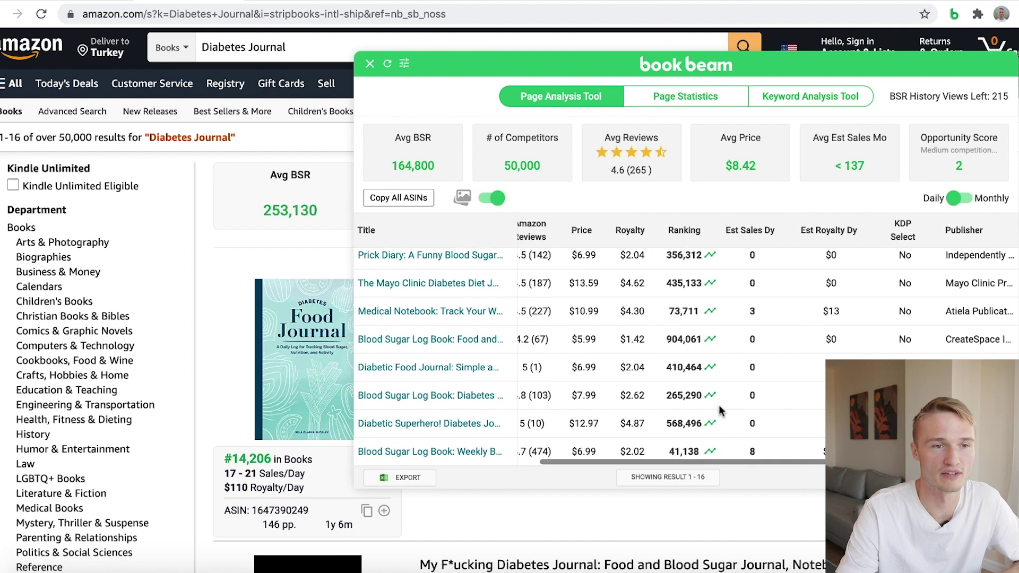
scroll(690, 414, left, 5)
scroll(722, 418, right, 5)
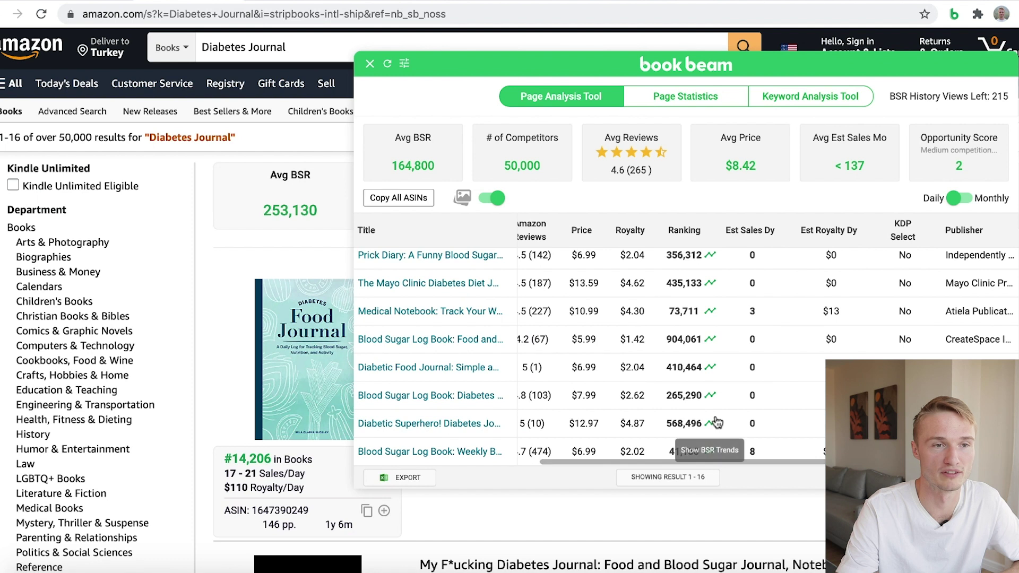
Exclude "Prick Diary: A Funny Blood Sugar" from the page analysis and recheck the average BSR against the remaining books.
scroll(712, 420, up, 3)
scroll(685, 393, left, 5)
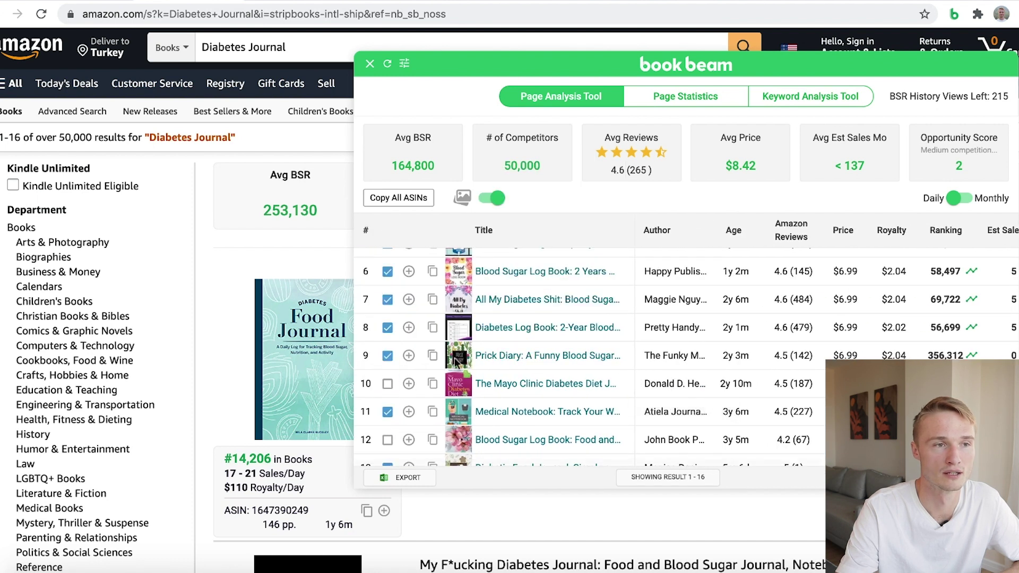
click(388, 356)
scroll(735, 373, right, 2)
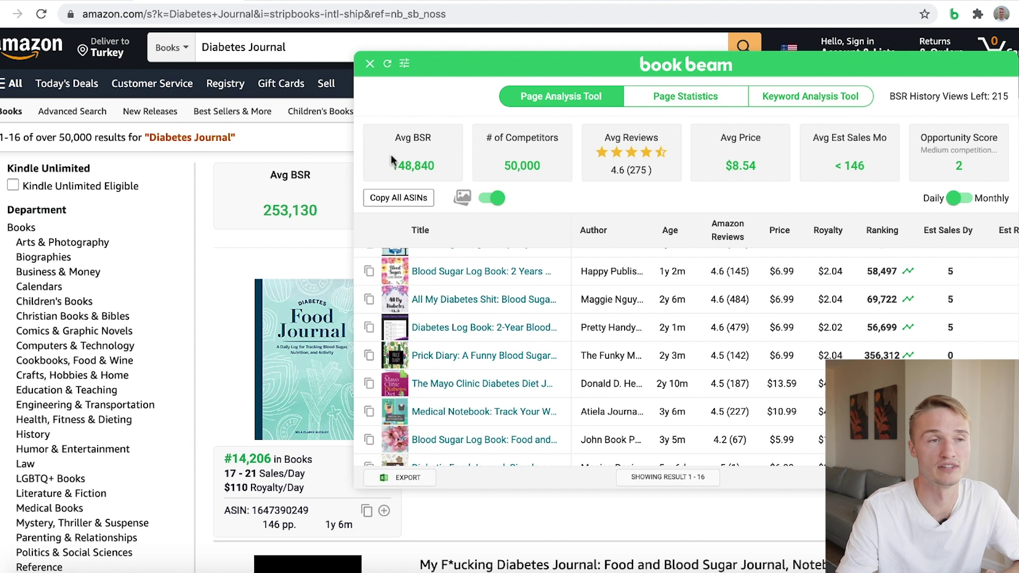
scroll(610, 377, left, 2)
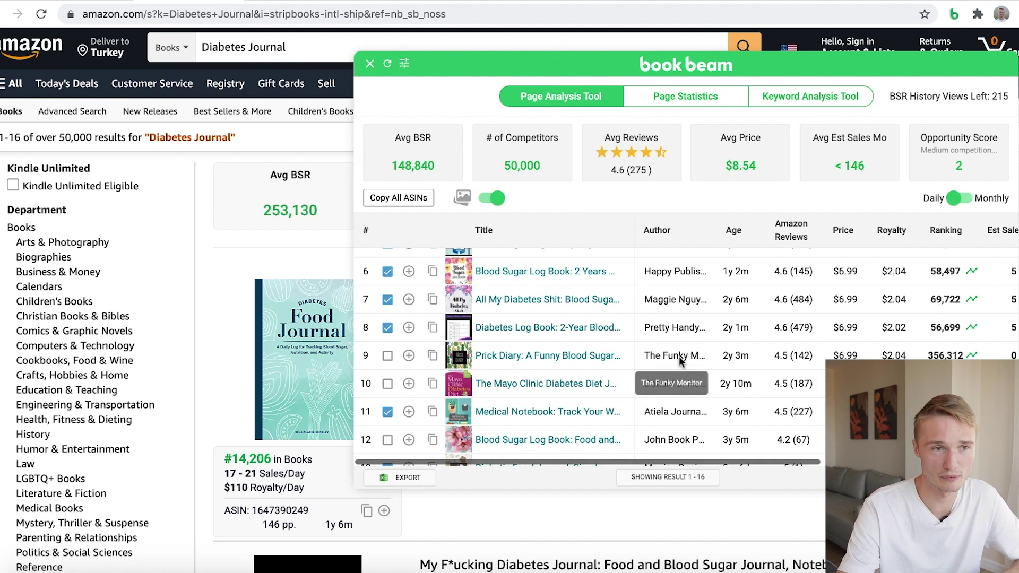
scroll(589, 345, right, 1)
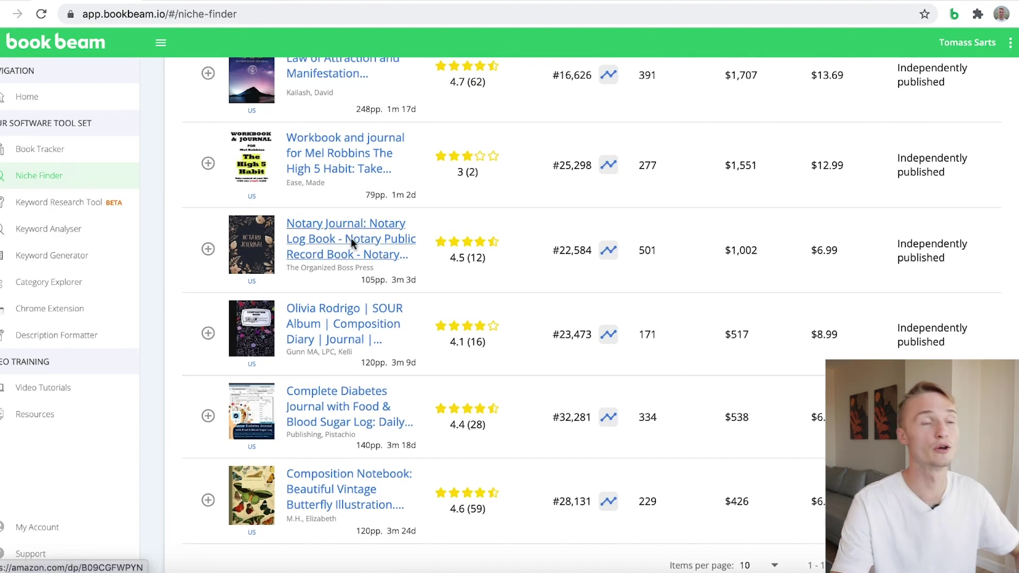
Open the Notary Journal from the Niche Finder results on Amazon and review its full description, product details and category ranks.
click(352, 238)
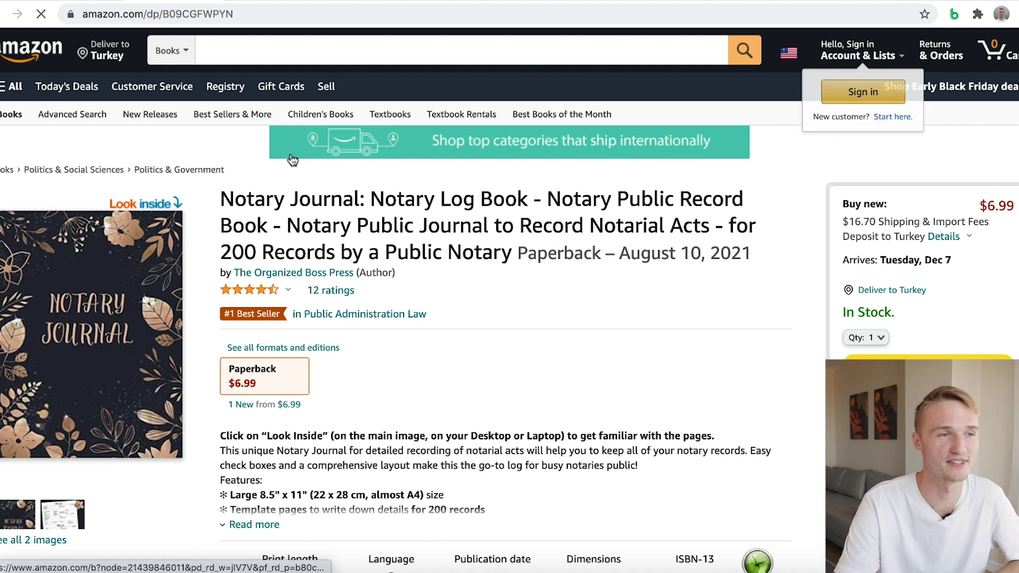
scroll(273, 225, down, 2)
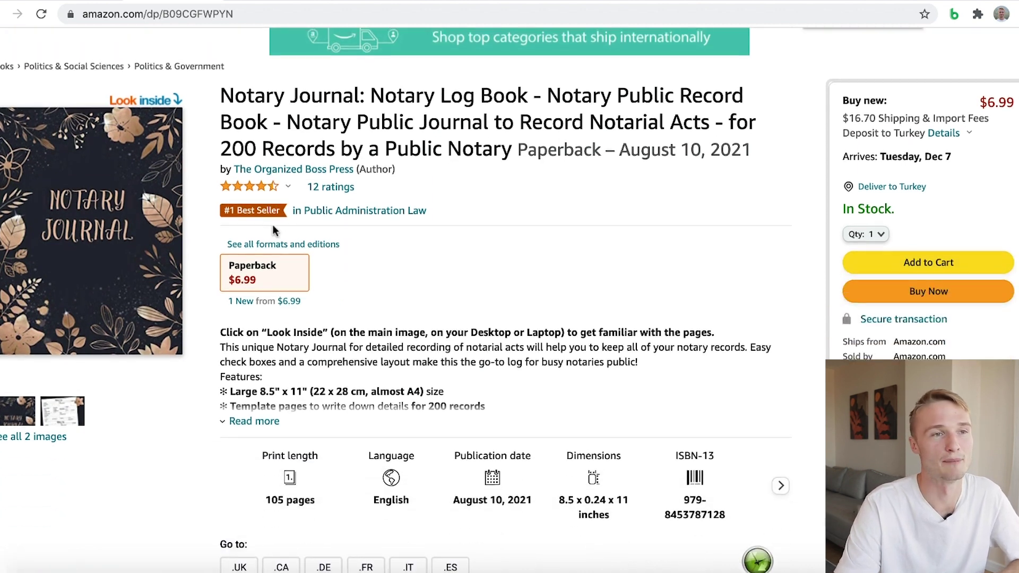
scroll(582, 219, down, 1)
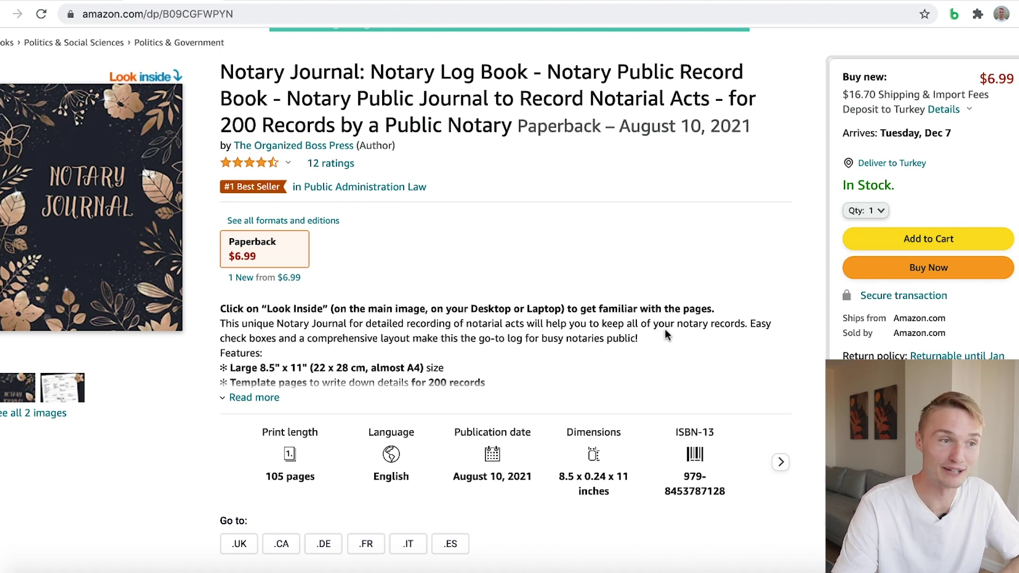
click(254, 397)
scroll(319, 371, down, 3)
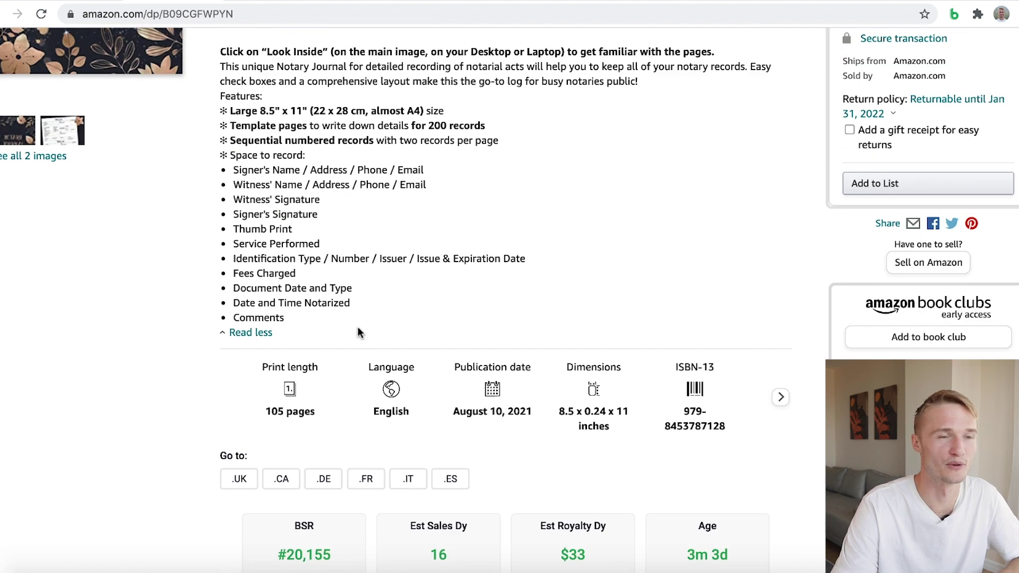
scroll(357, 332, up, 1)
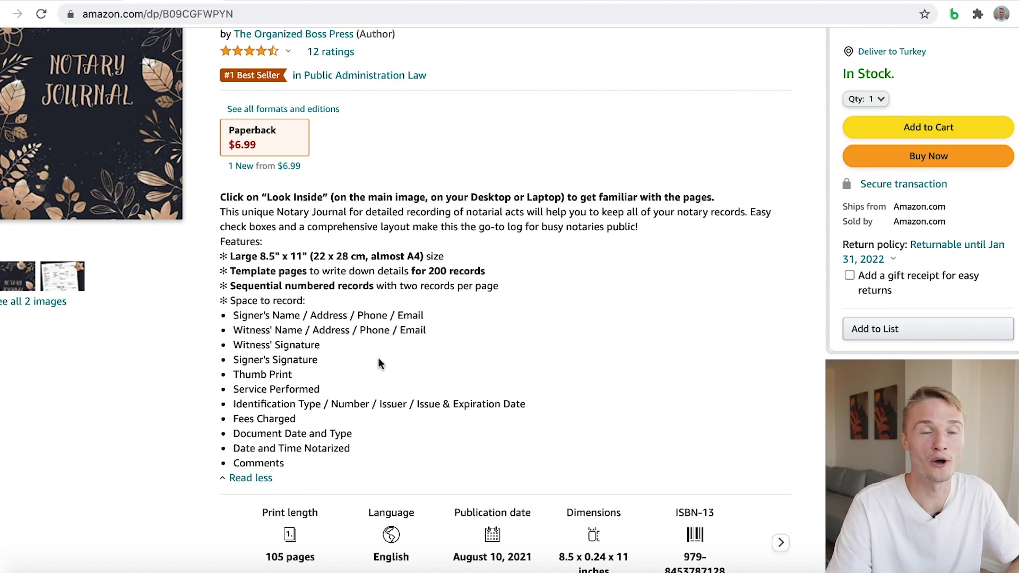
scroll(368, 358, down, 5)
scroll(366, 361, down, 20)
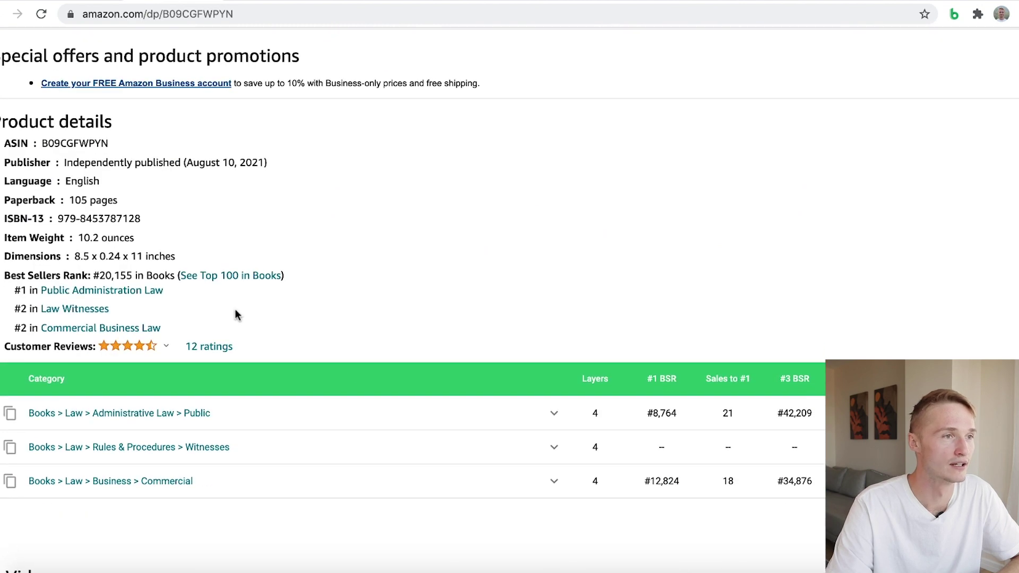
Search Amazon books for "Notary Journal".
scroll(235, 309, up, 20)
drag(342, 202, 326, 205)
click(291, 53)
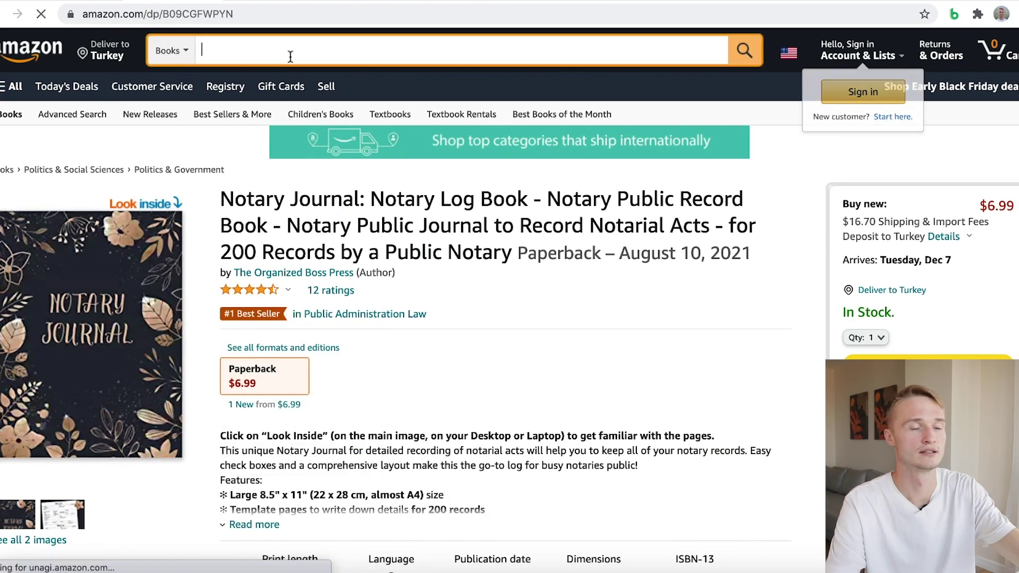
text(Notary Journal)
click(744, 51)
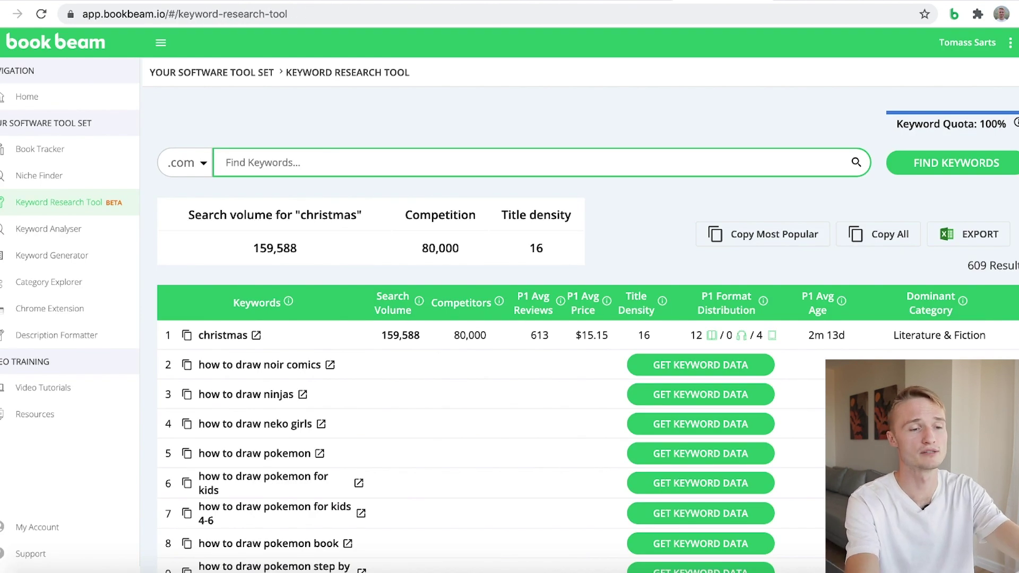
Find keywords for "notary journal" on the .com marketplace with Book Beam's Keyword Research Tool.
text(na)
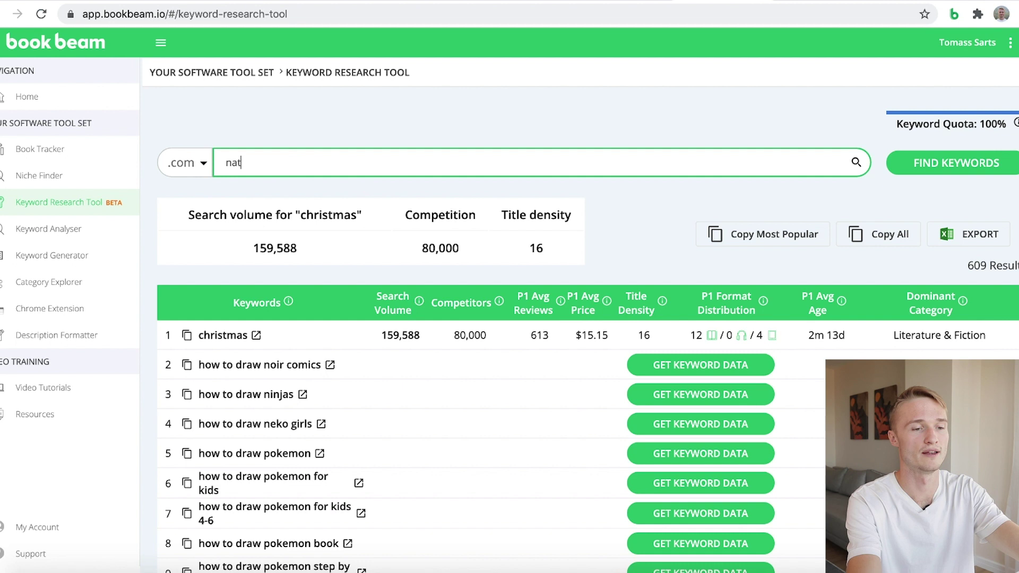
text(o)
key(BackSpace)
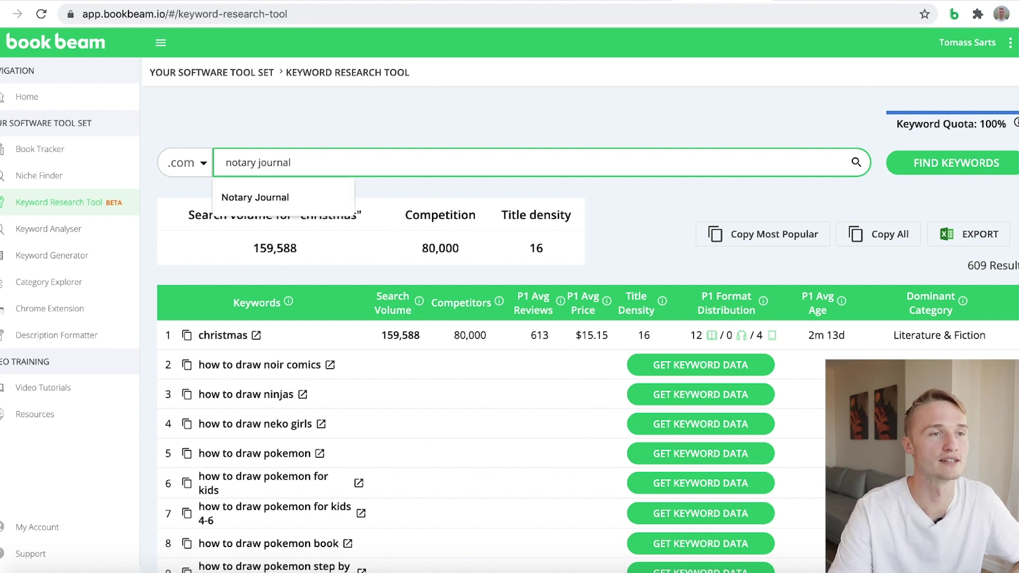
click(518, 113)
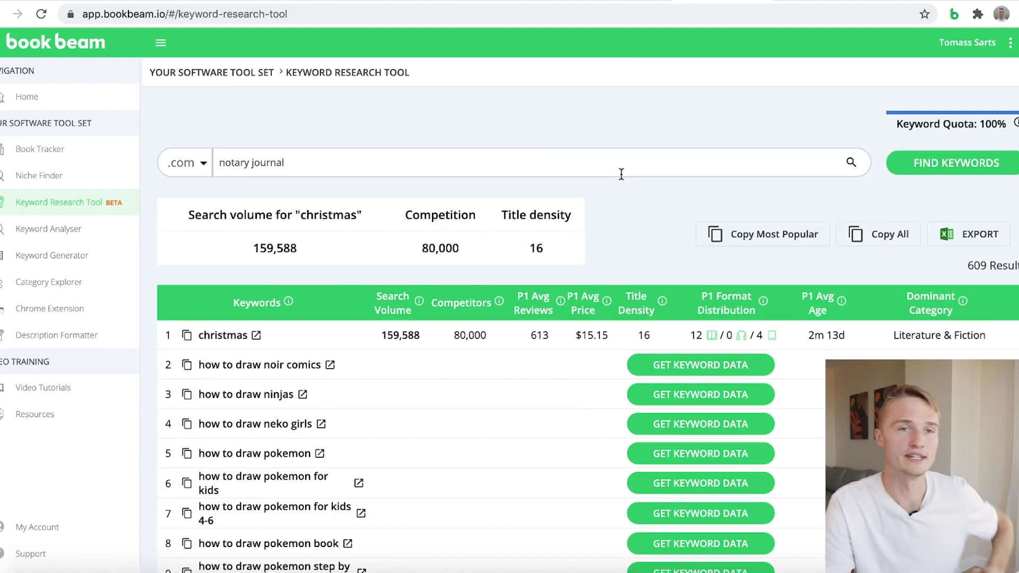
click(918, 163)
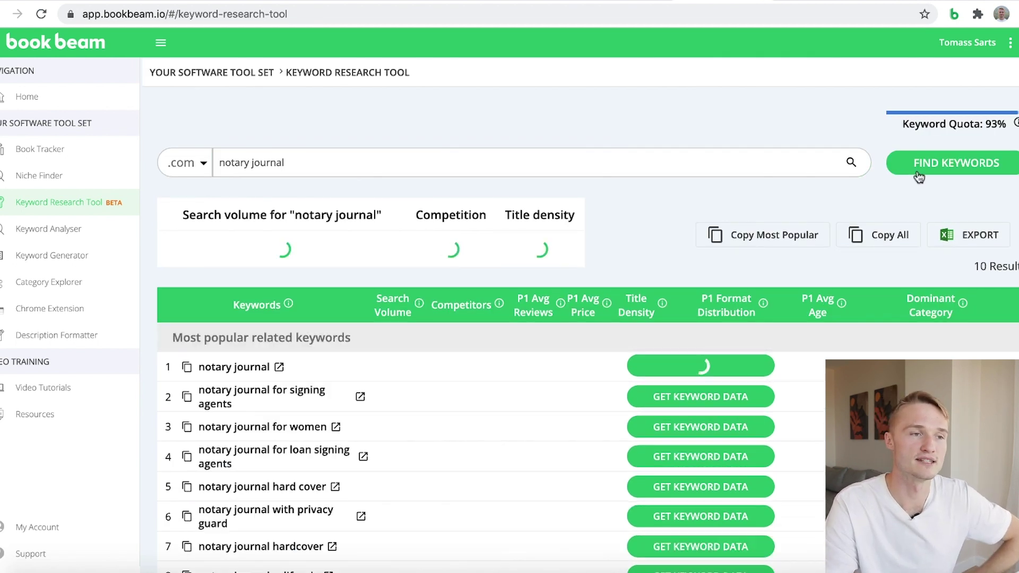
scroll(645, 222, down, 1)
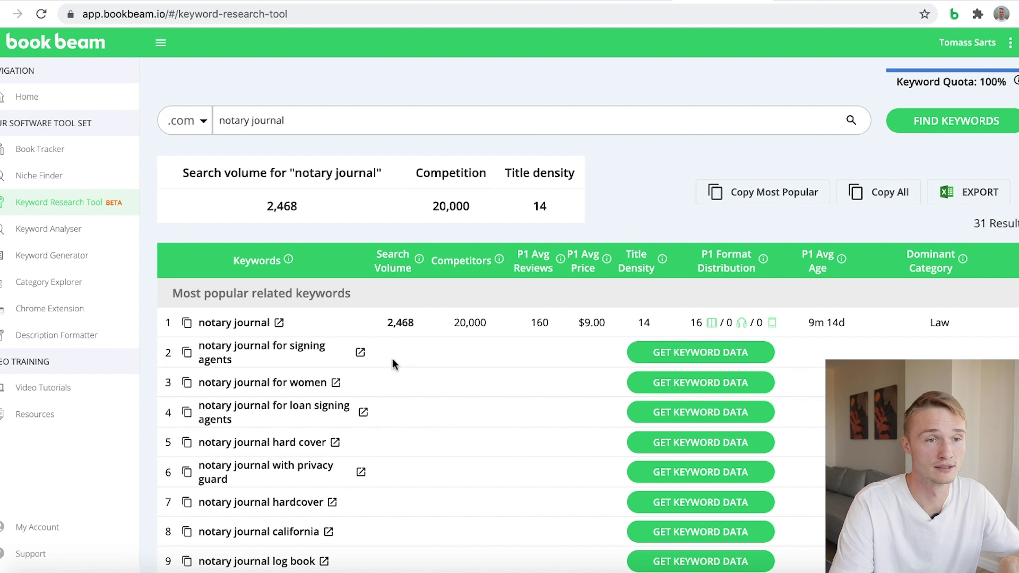
Get keyword data for "notary journal for signing agents" and "notary journal for women", and check notary journal's competitors and average reviews.
click(735, 353)
click(706, 384)
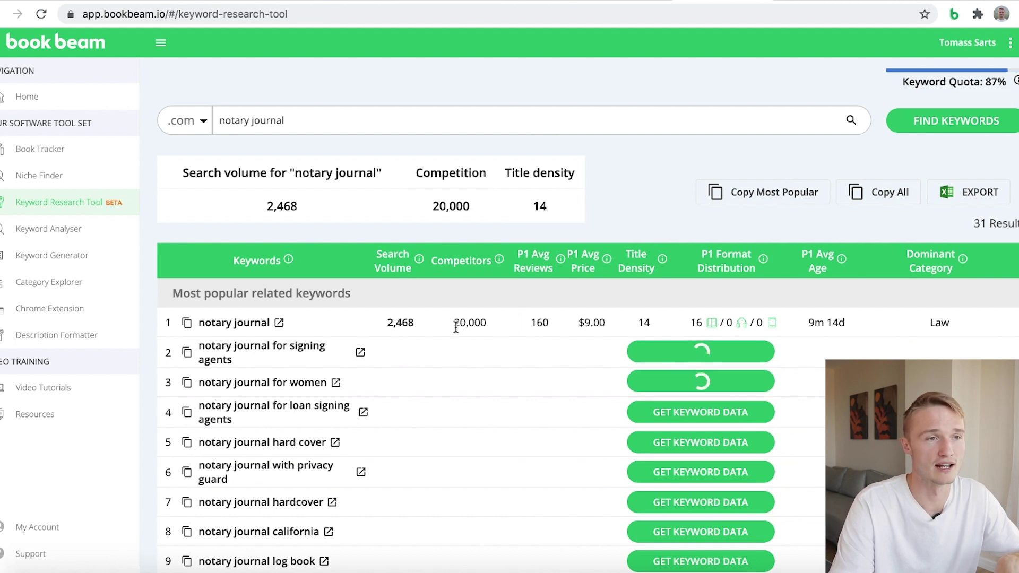
drag(455, 322, 487, 323)
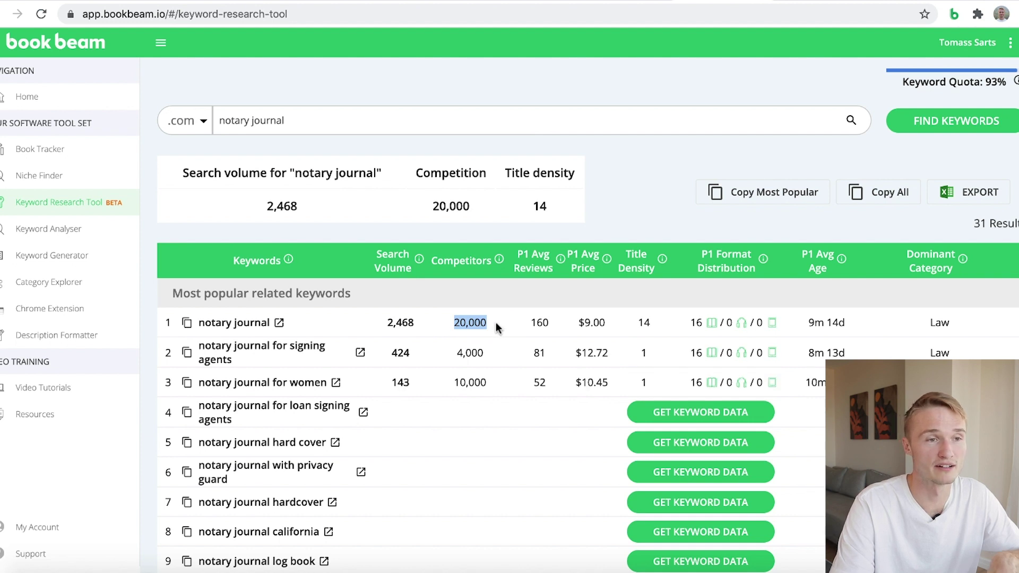
click(499, 328)
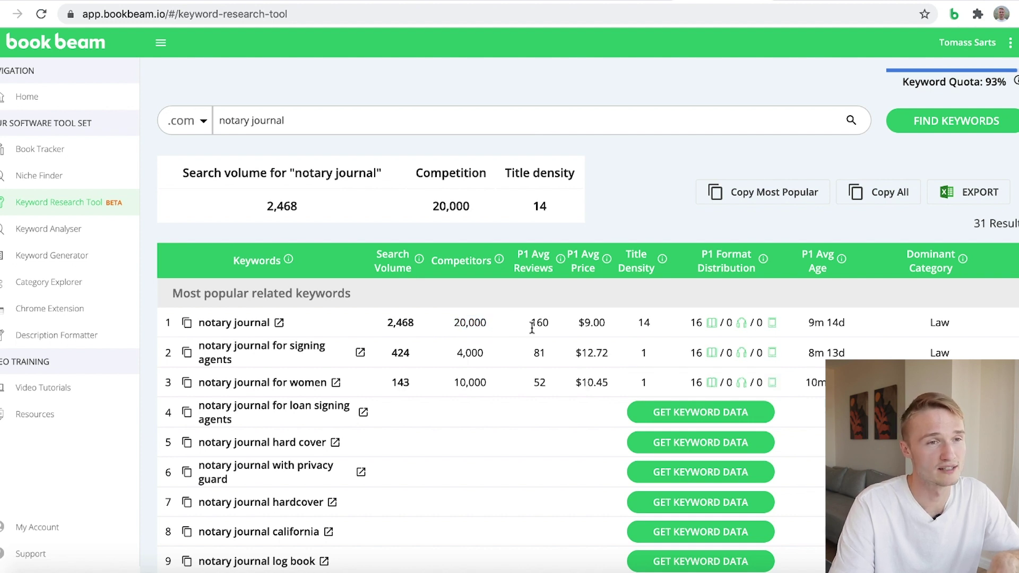
drag(531, 327, 573, 333)
click(564, 333)
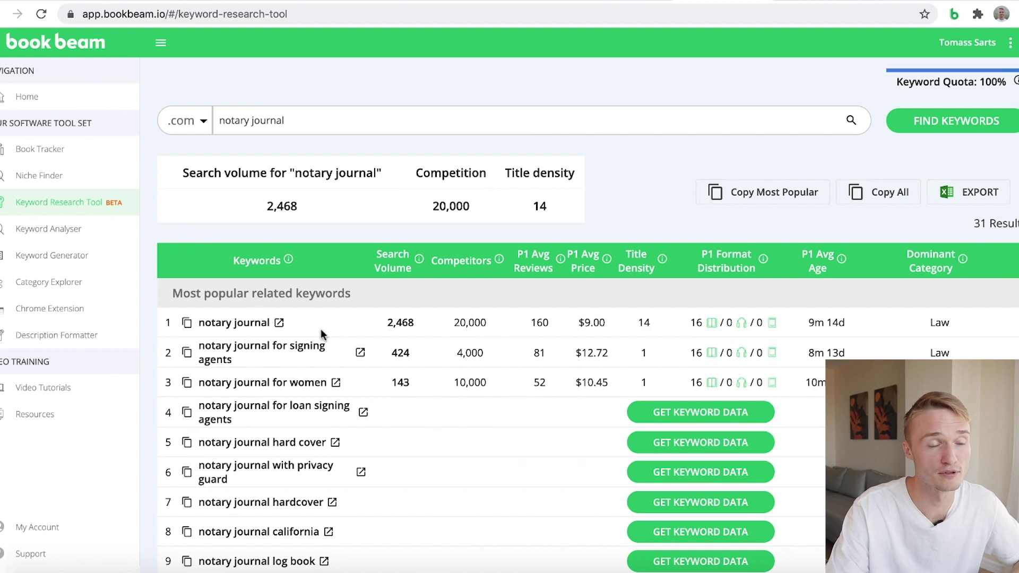
Return to the Niche Finder and search self-published books with "planner" in the title and no maximum age.
click(620, 1)
scroll(559, 168, up, 15)
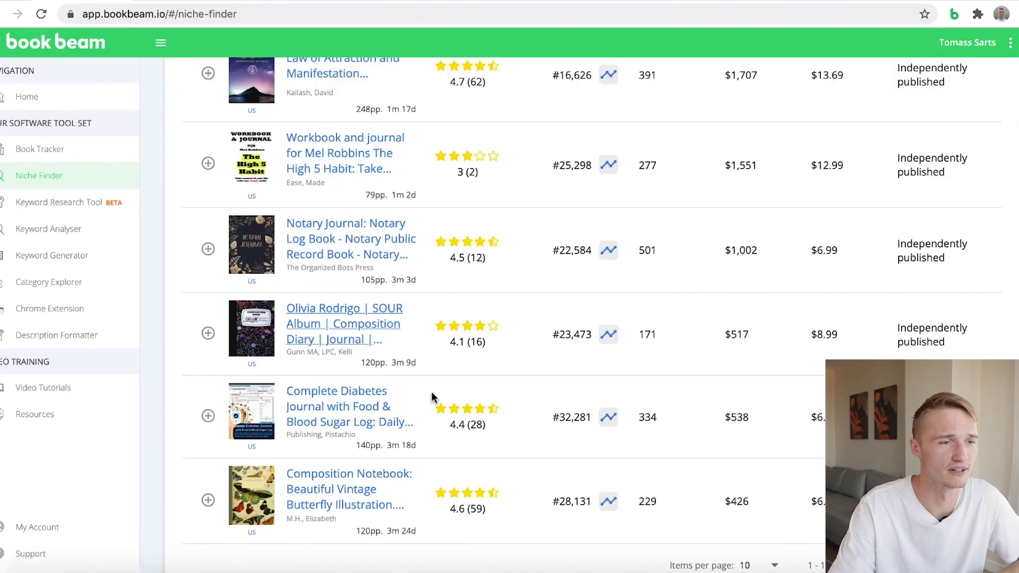
scroll(431, 395, down, 1)
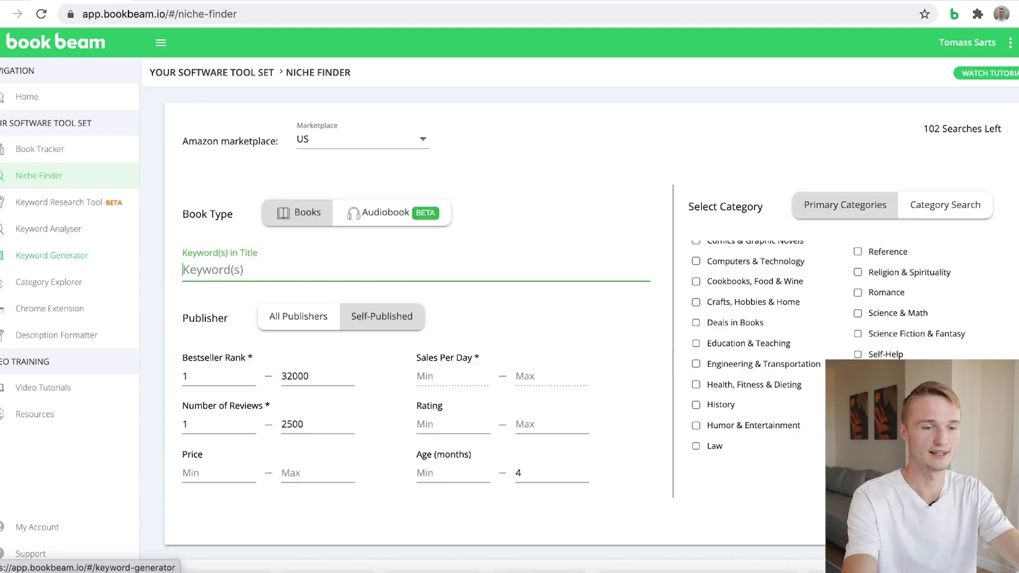
text(planner)
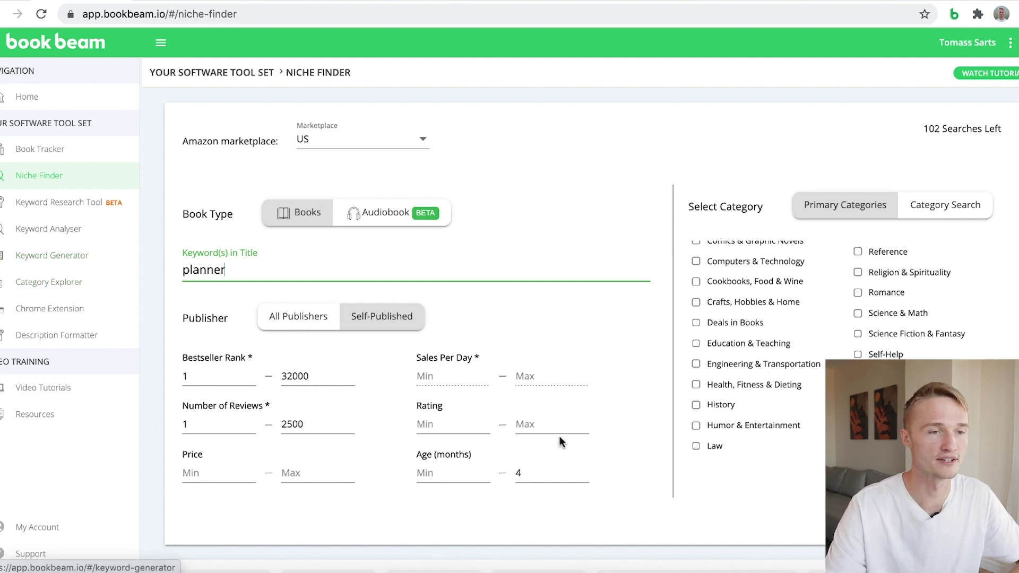
click(518, 471)
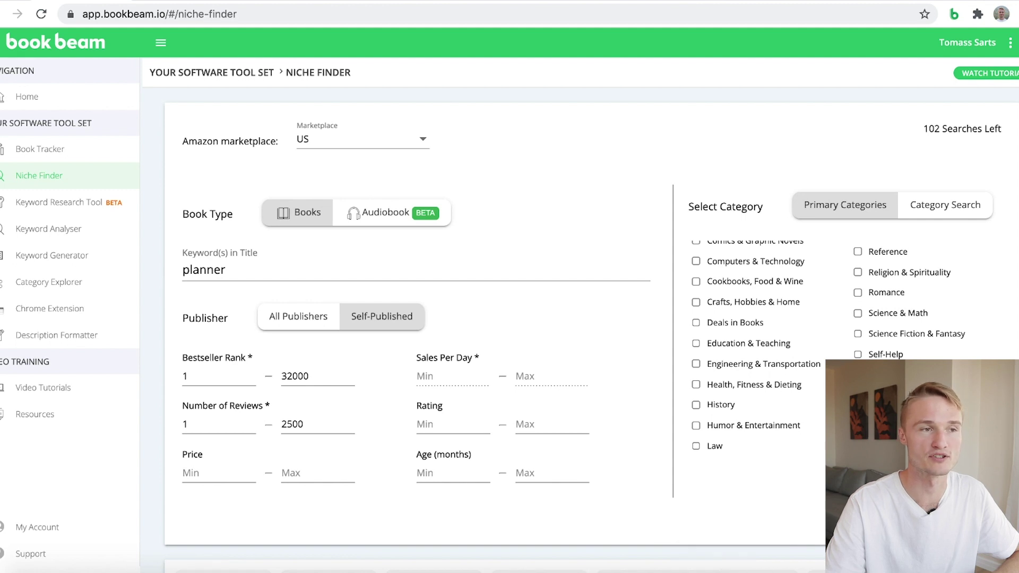
key(Return)
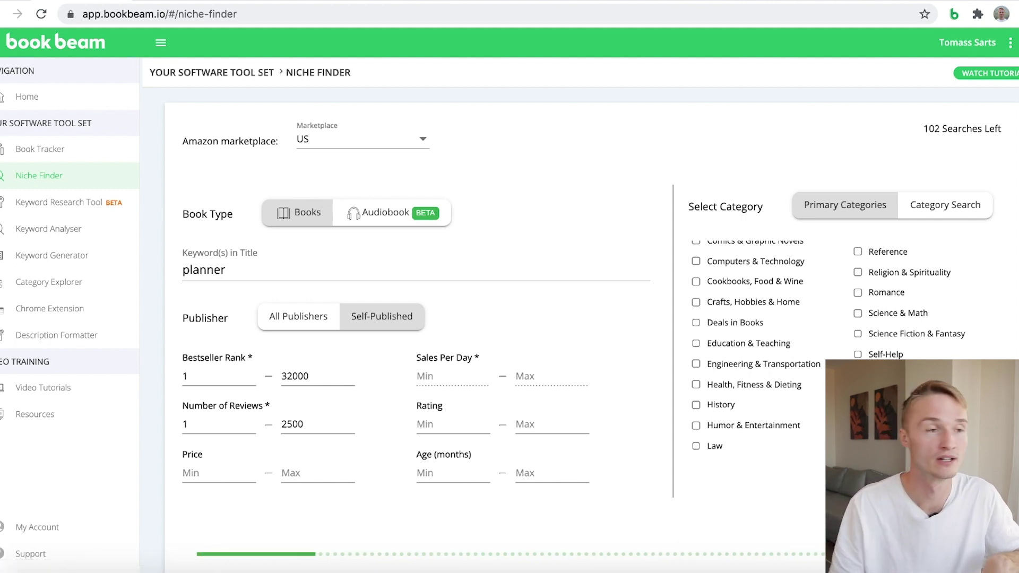
Review the first page of self-published planner results in the Niche Finder and load the second page.
scroll(431, 393, down, 8)
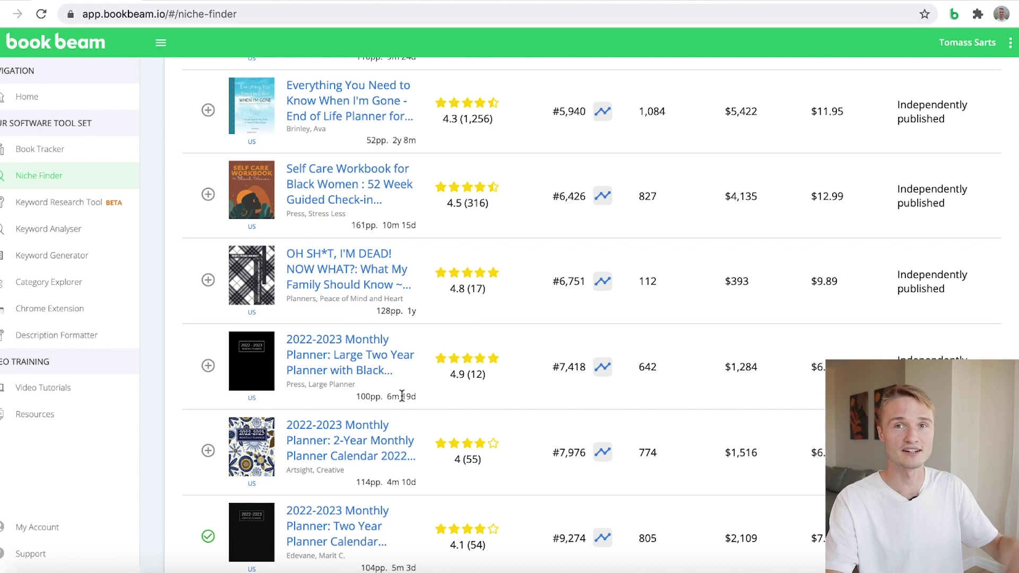
scroll(380, 395, down, 2)
scroll(378, 392, down, 2)
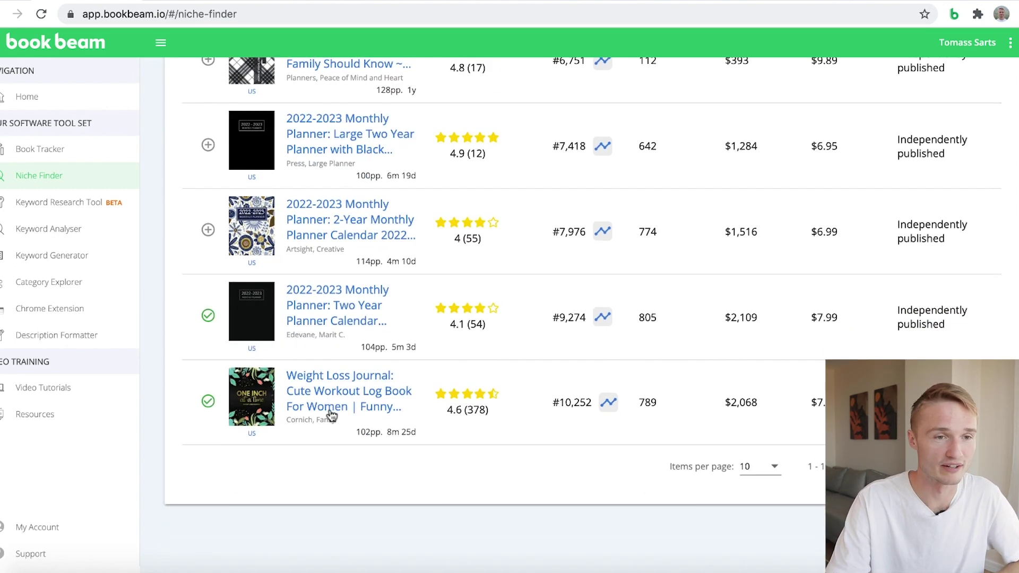
scroll(630, 450, up, 2)
scroll(630, 450, up, 15)
scroll(630, 450, down, 17)
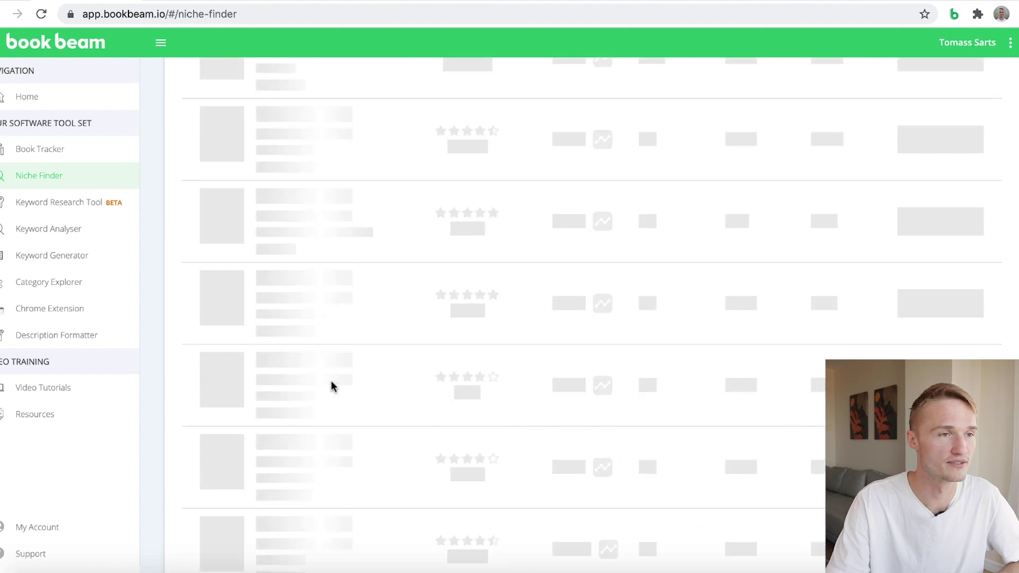
Open the "I'm Dead Now What?" end of life planner and the 2022-2023 Pocket Calendar from the second results page in background tabs.
scroll(320, 388, up, 1)
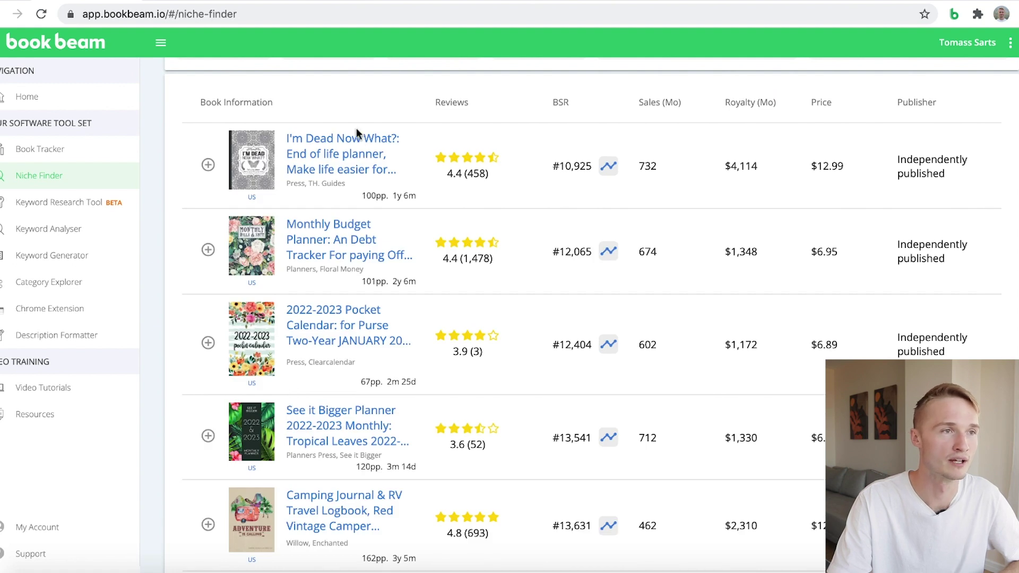
click(343, 159)
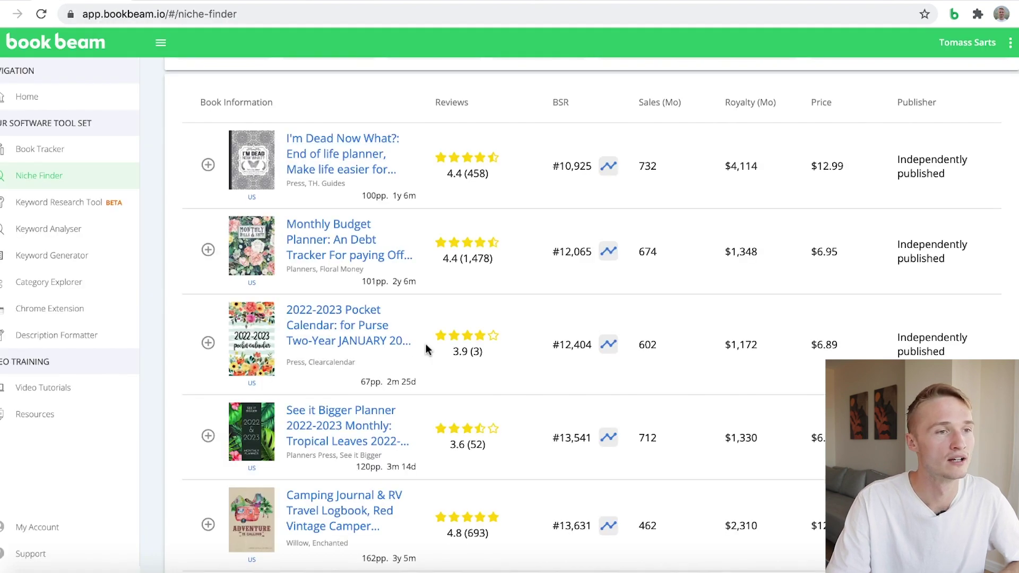
scroll(391, 368, down, 1)
click(353, 308)
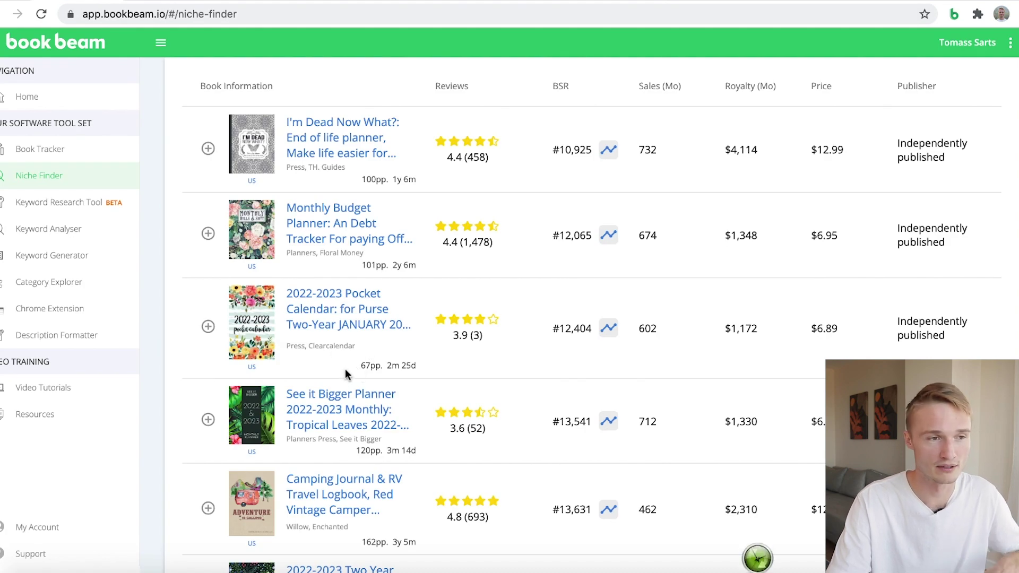
Look through the remaining second-page results, open the Monthly Bill Payment & Organizer listing on Amazon and review its details and related books.
scroll(403, 340, down, 3)
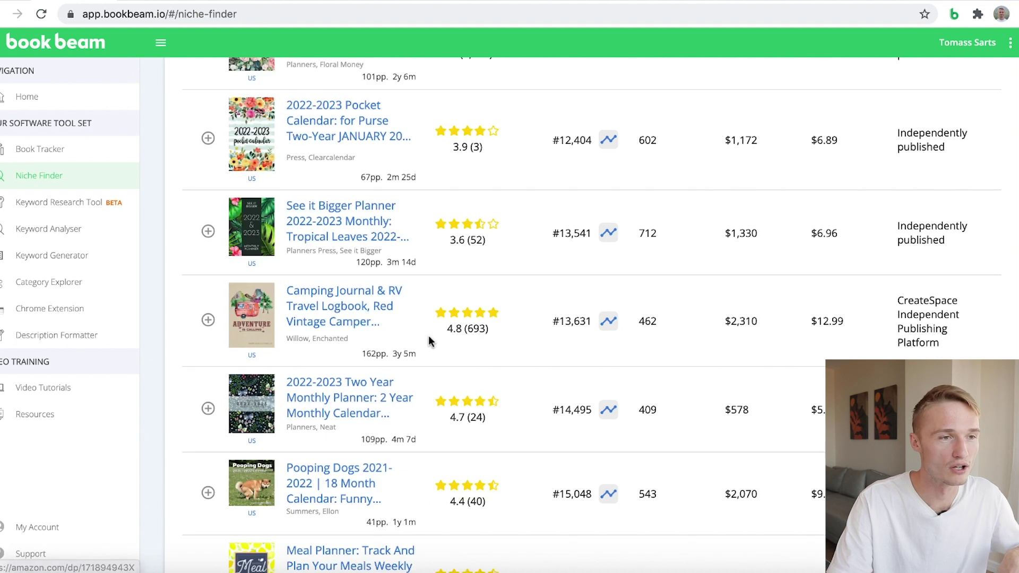
scroll(425, 336, down, 1)
scroll(515, 348, down, 1)
scroll(528, 349, down, 4)
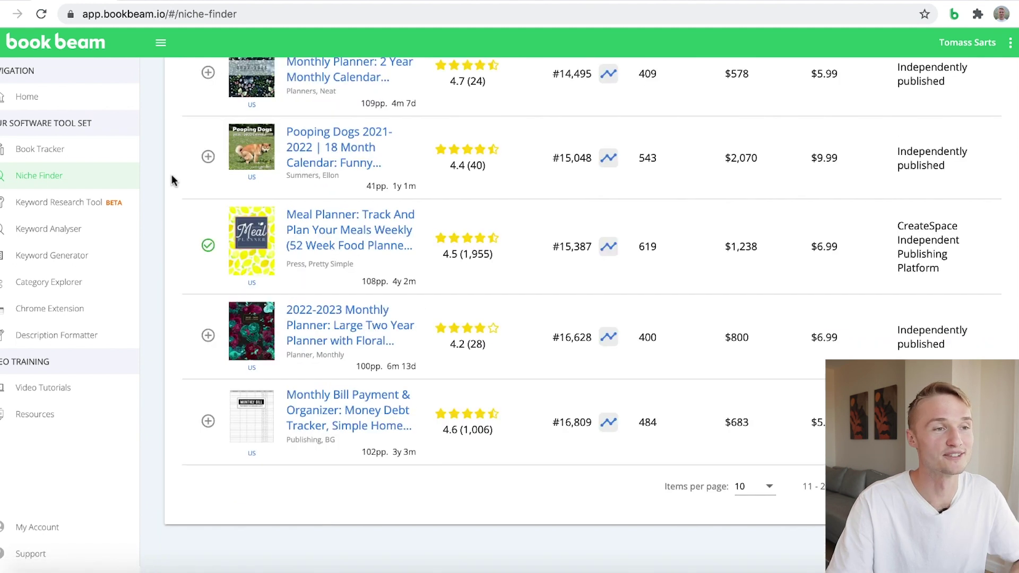
scroll(375, 262, up, 2)
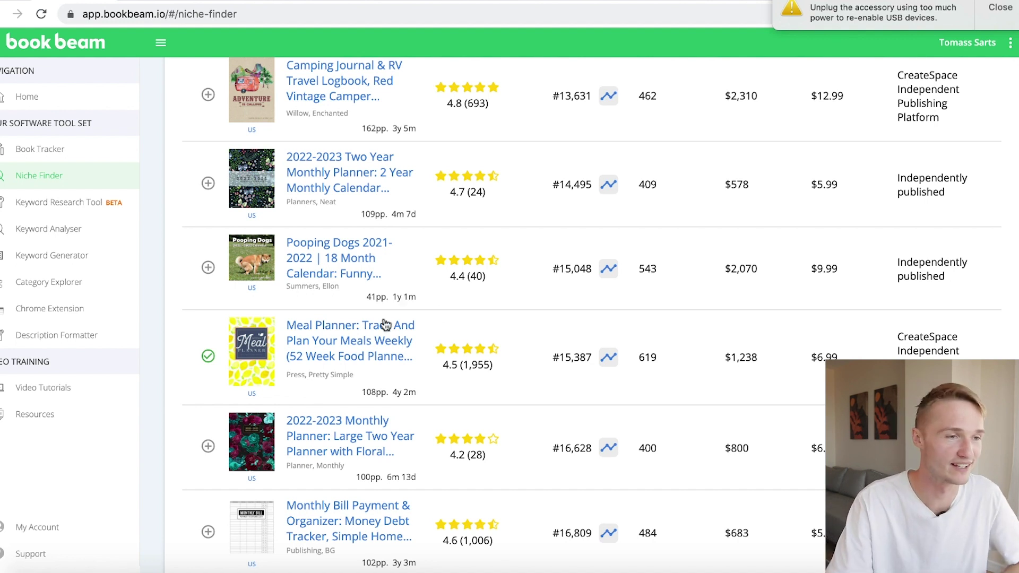
scroll(425, 319, down, 3)
click(394, 397)
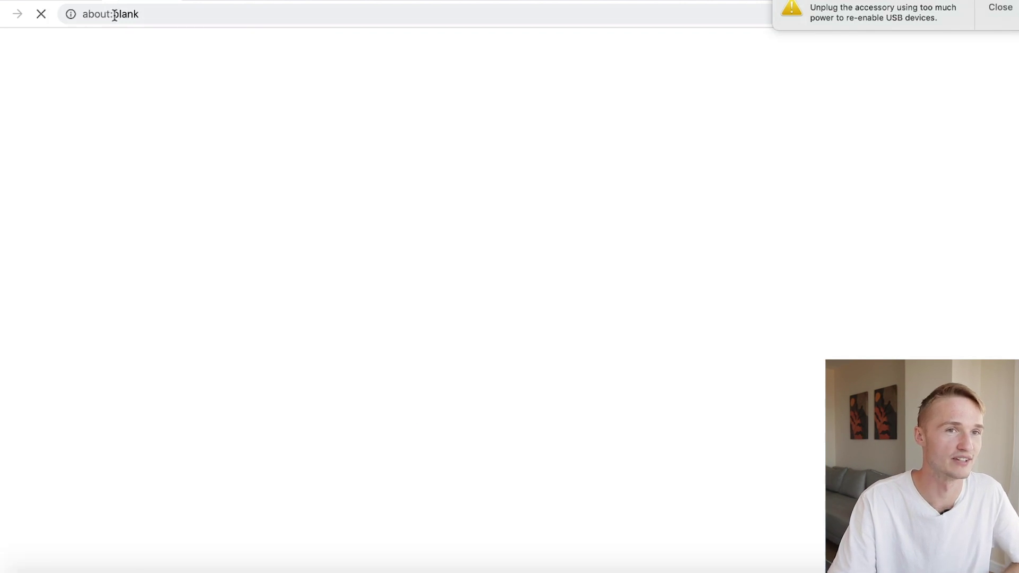
scroll(378, 285, down, 3)
scroll(378, 285, down, 5)
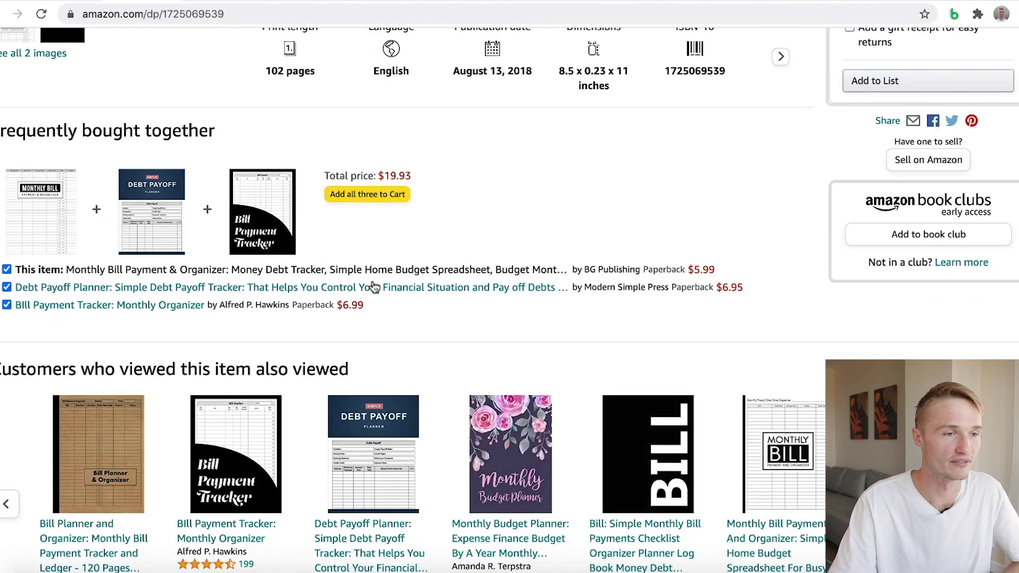
scroll(366, 282, up, 10)
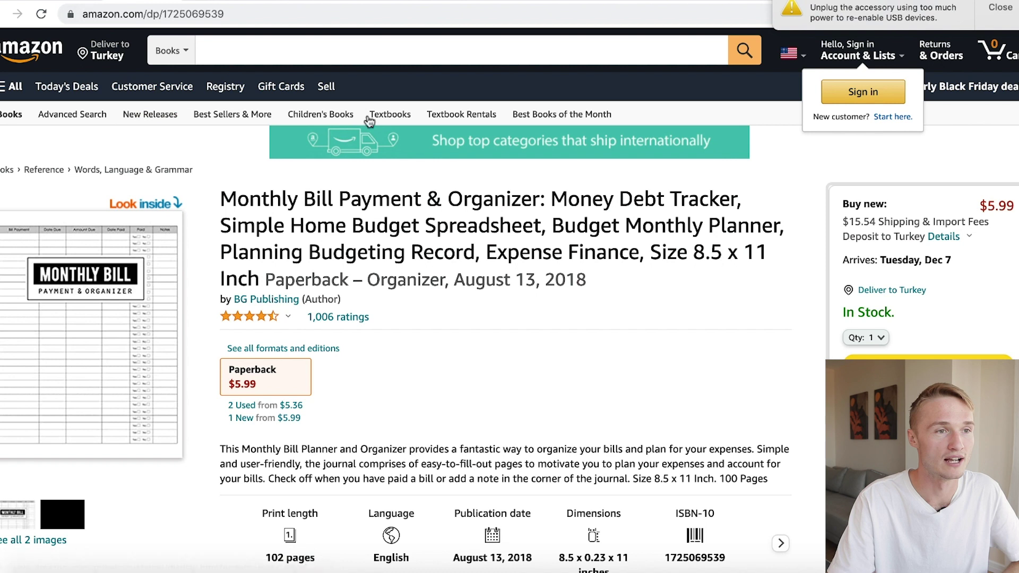
Return to the Niche Finder and examine the books on the third page of planner results.
click(93, 2)
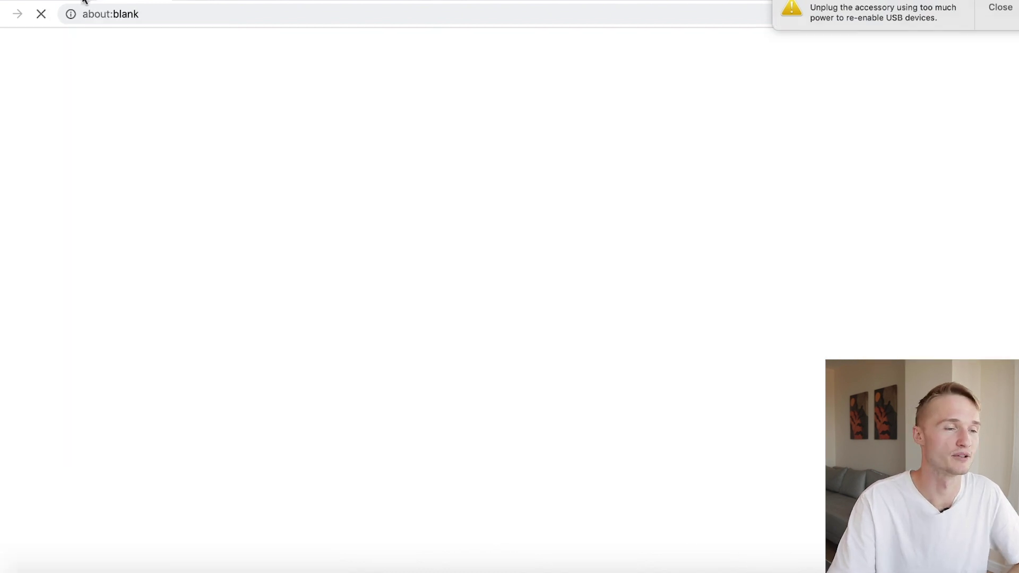
click(94, 2)
scroll(348, 204, down, 4)
scroll(358, 211, up, 2)
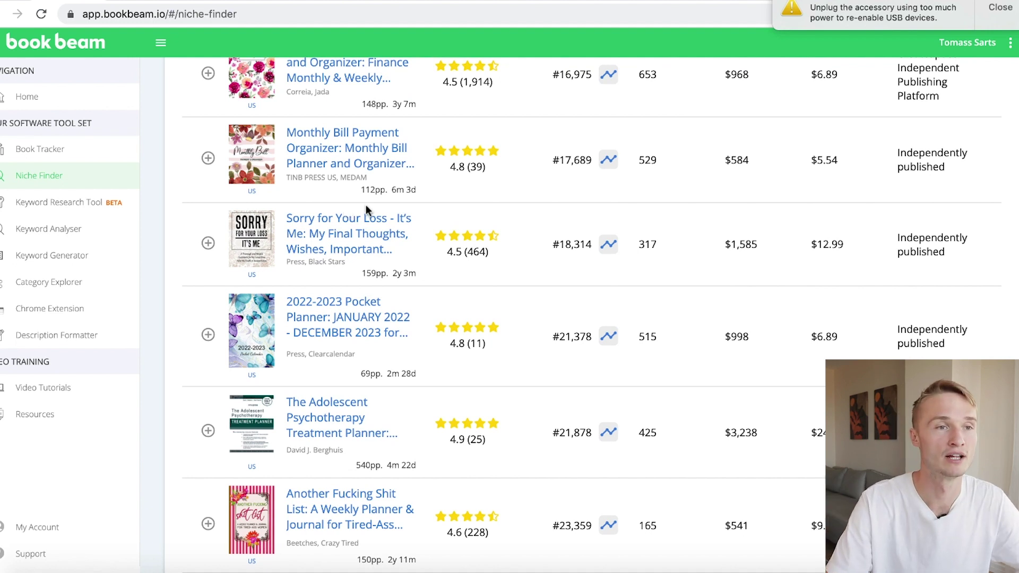
Switch to the 2022-2023 Pocket Calendar listing on Amazon and review its details.
scroll(531, 202, up, 1)
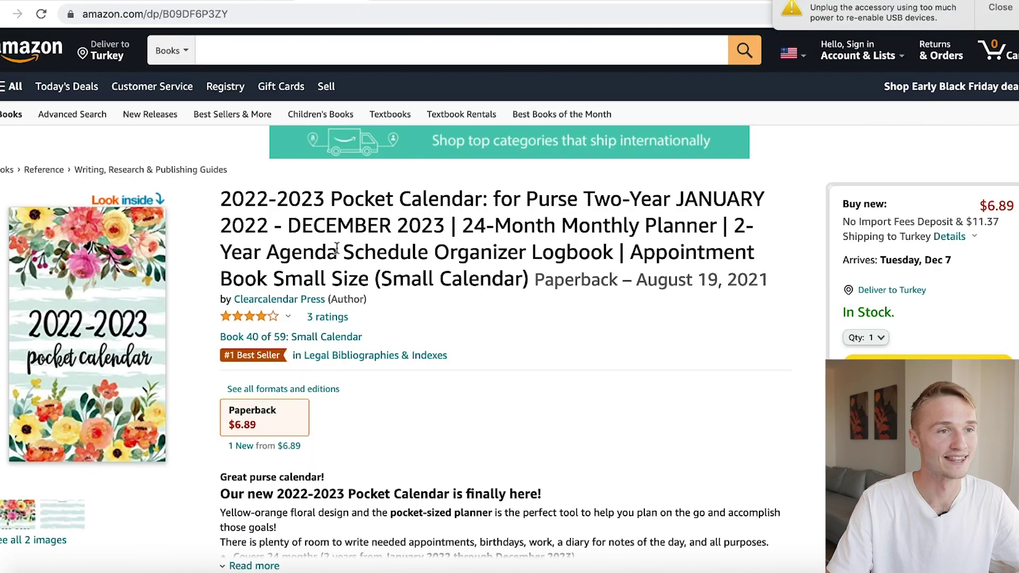
scroll(351, 311, down, 15)
scroll(350, 311, up, 15)
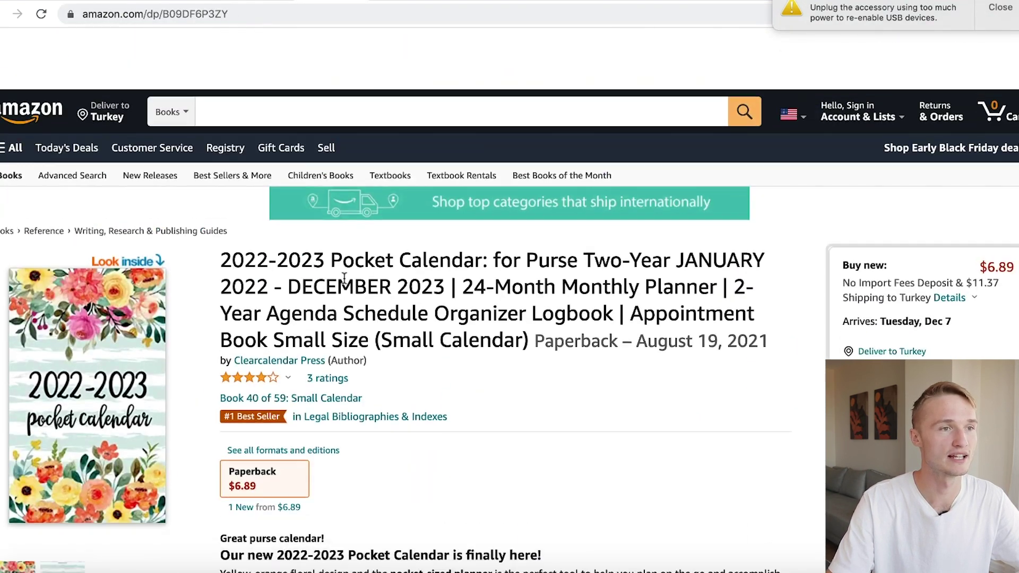
Search Amazon books for "2022 2023 monthly planner".
click(289, 54)
text(2022 -)
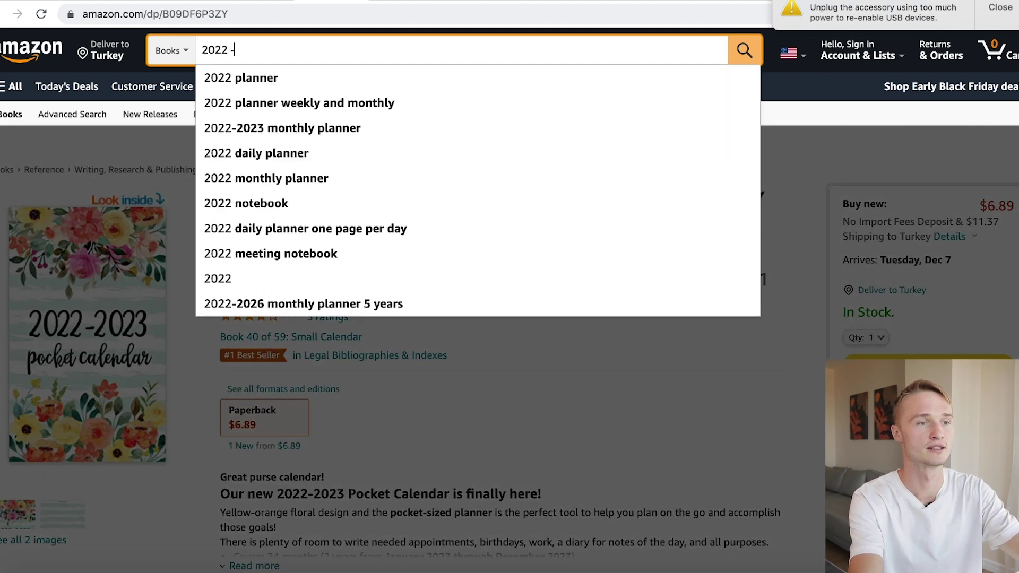
key(BackSpace)
text(2023)
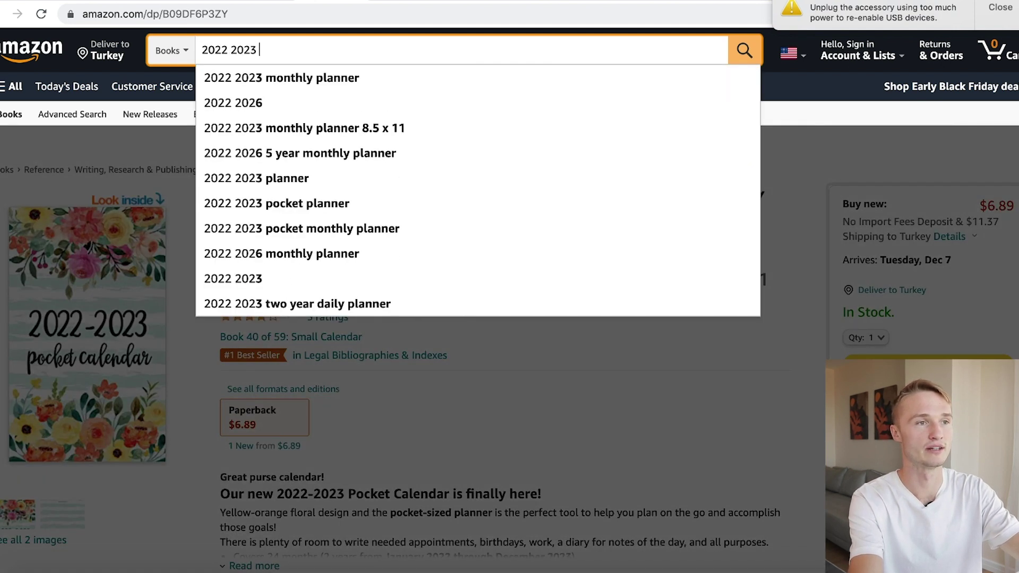
key(Up)
key(Up)
key(Up)
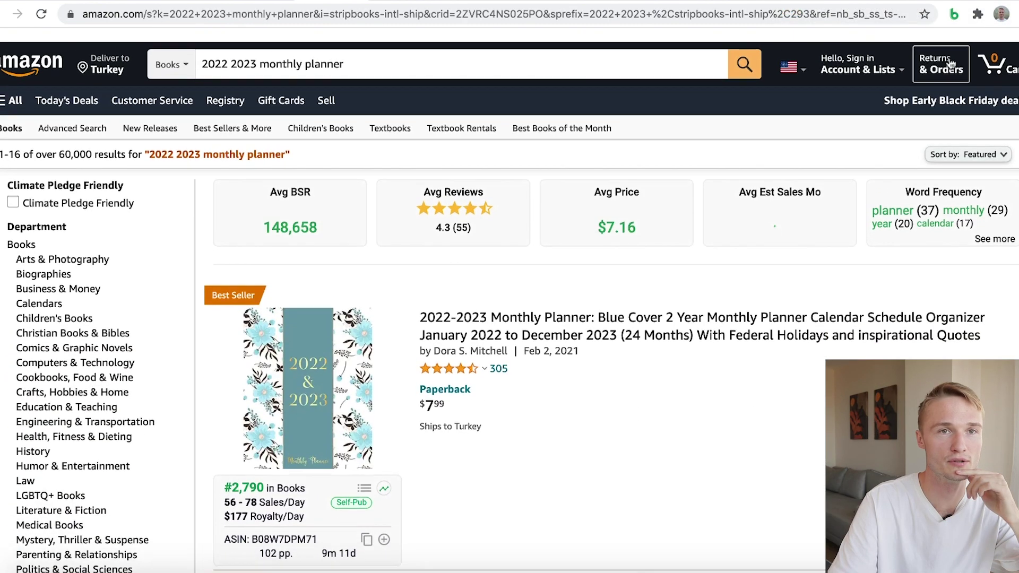
Analyse the search results with the Book Beam extension, sort the books by ranking and review their sales ranks.
scroll(950, 63, down, 1)
click(954, 14)
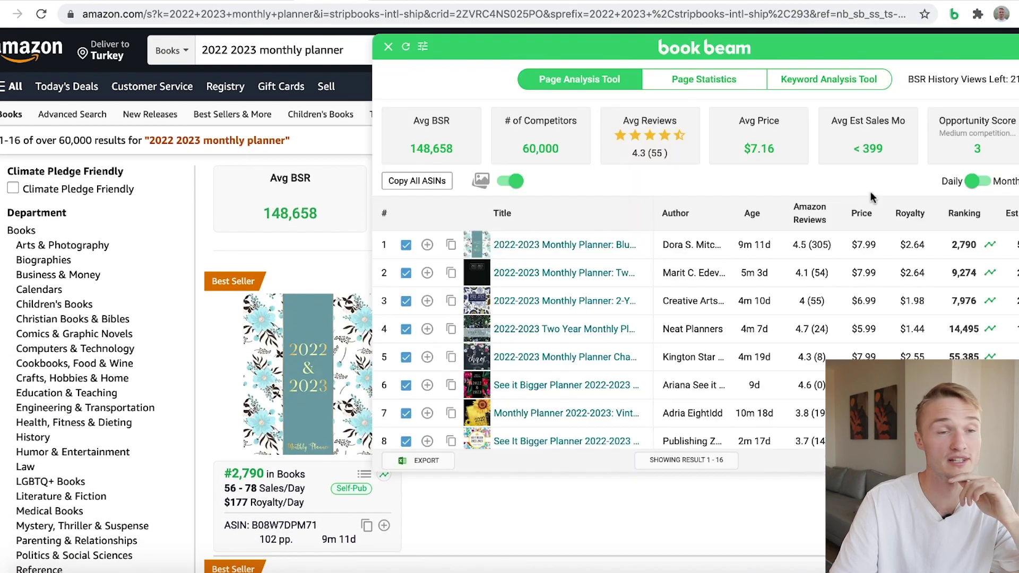
scroll(828, 282, right, 3)
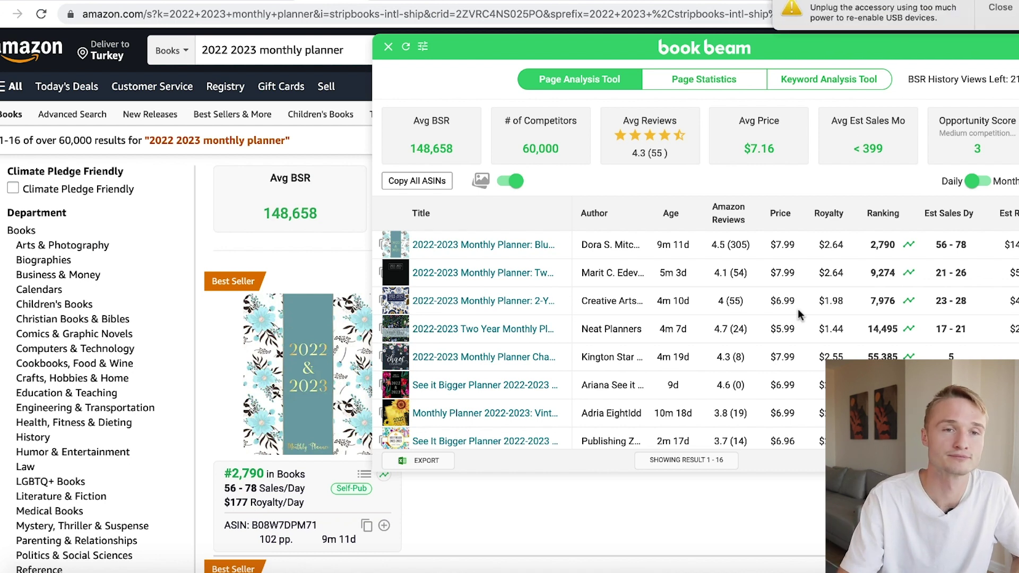
click(891, 220)
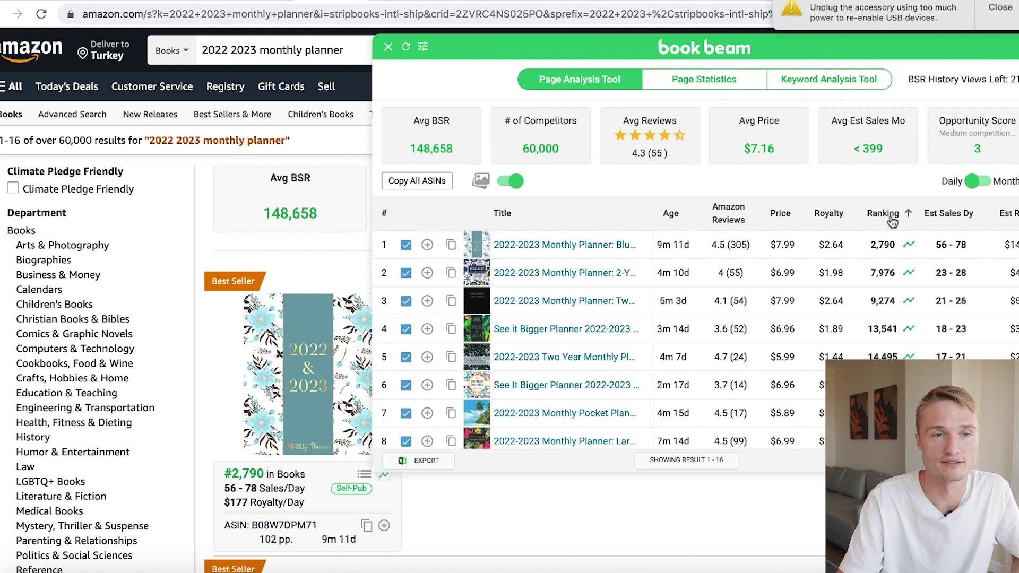
scroll(871, 263, down, 8)
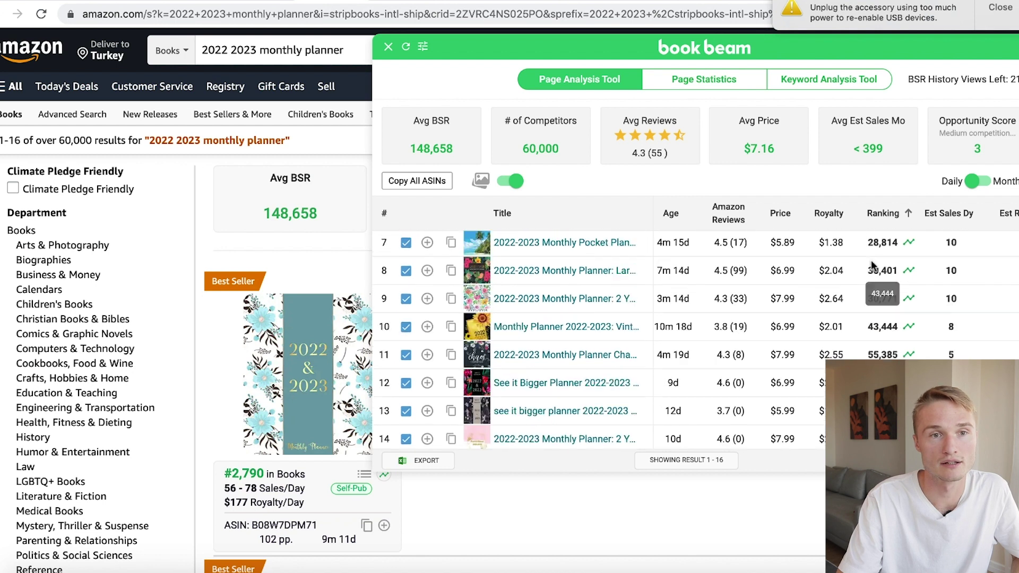
scroll(873, 265, up, 8)
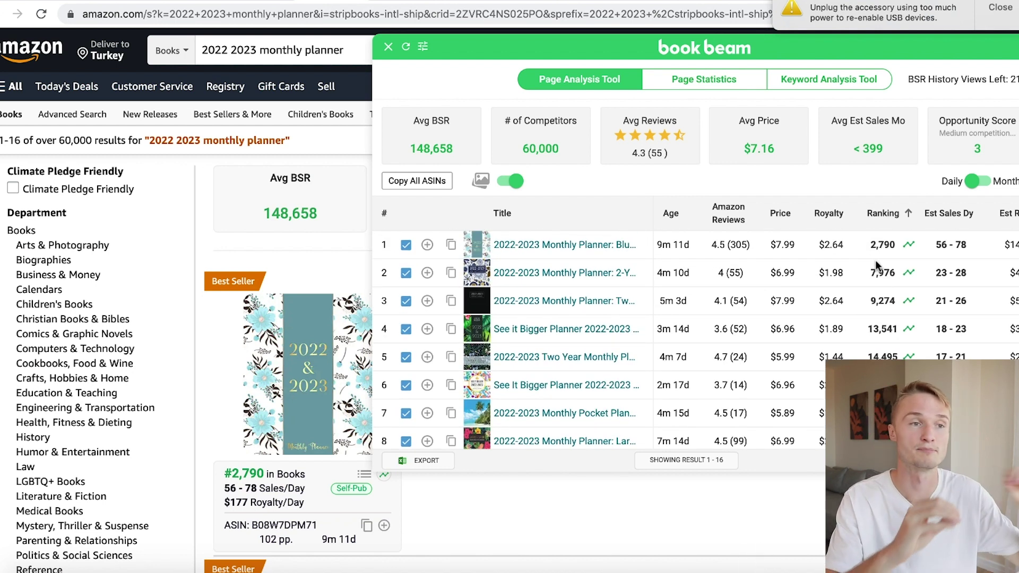
Check the one-year bestseller rank history of the top-ranked Blue Cover 2022-2023 Monthly Planner and close the chart.
triple_click(294, 48)
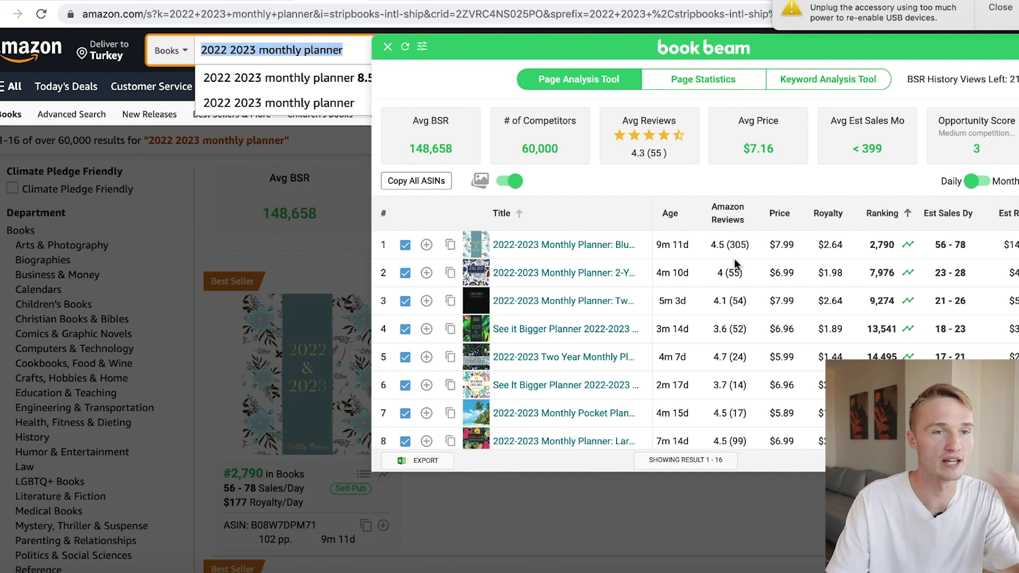
click(867, 194)
click(908, 245)
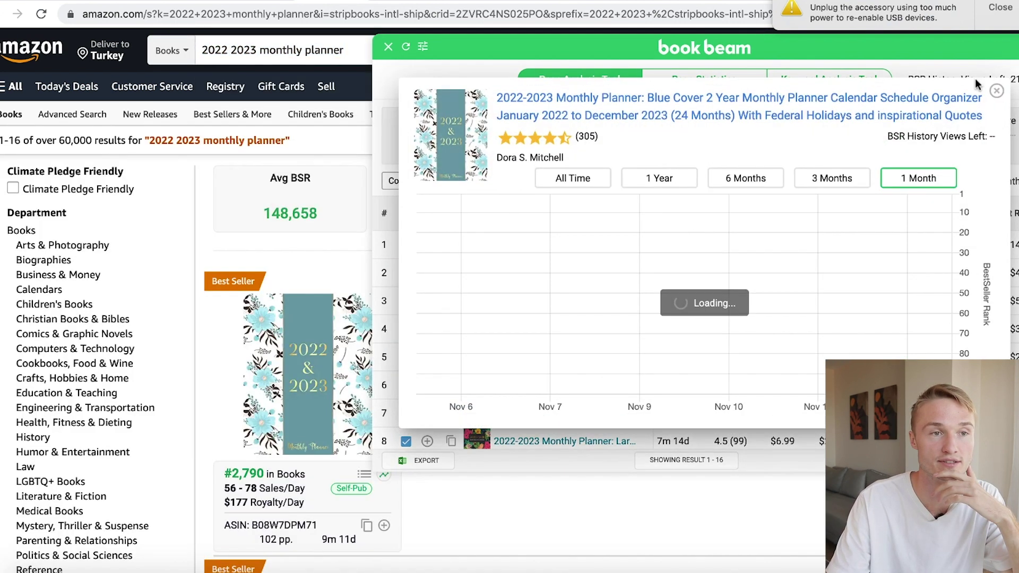
click(629, 183)
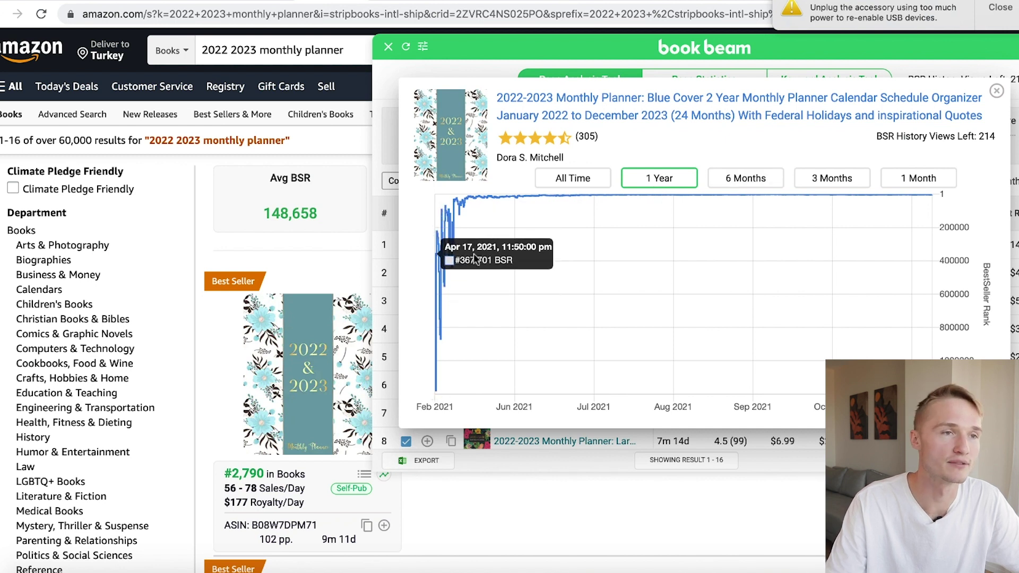
click(457, 64)
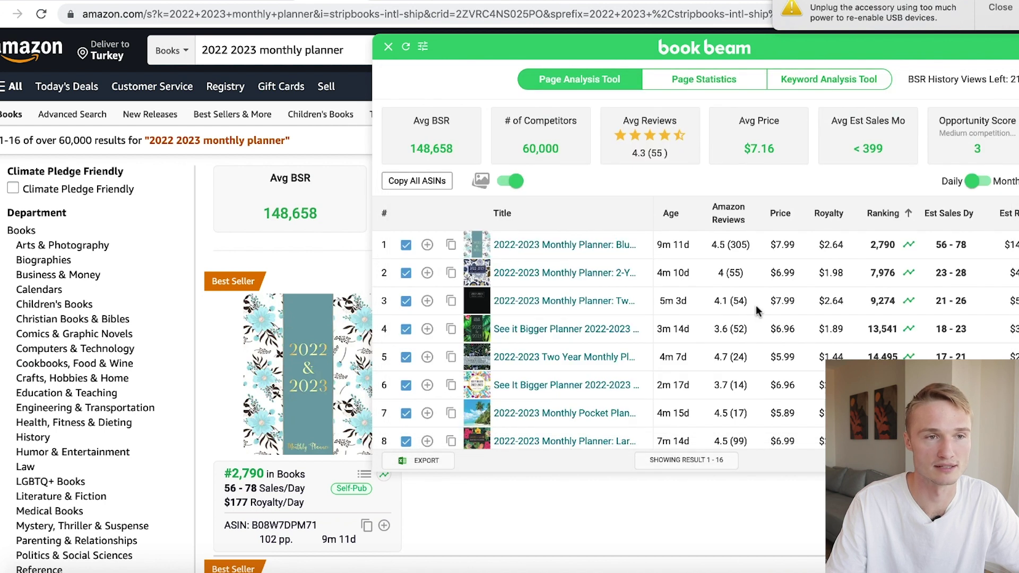
Compare the age, reviews, price and ranking of all the listed 2022-2023 planners.
scroll(759, 311, left, 2)
scroll(731, 354, down, 5)
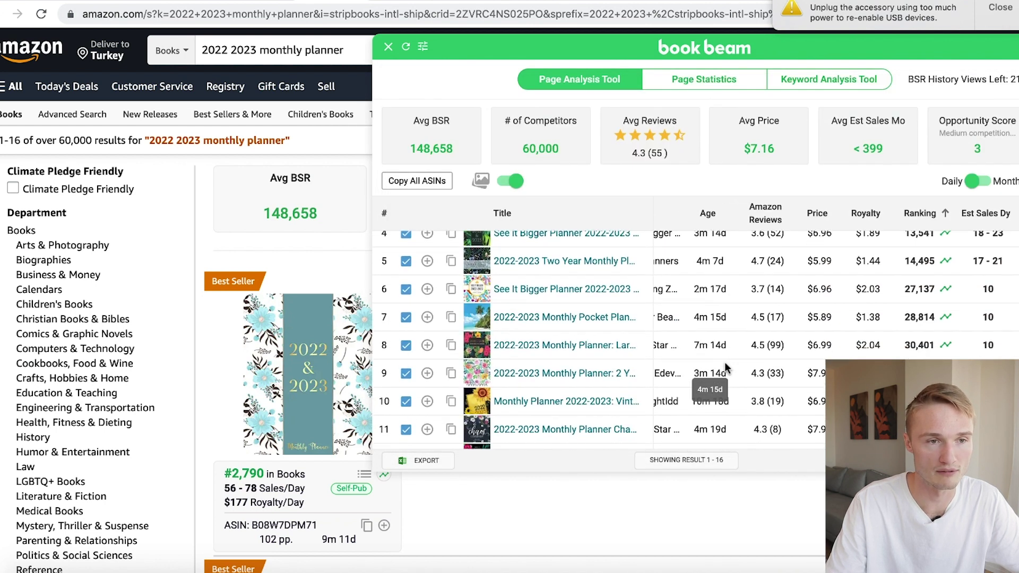
scroll(724, 368, up, 5)
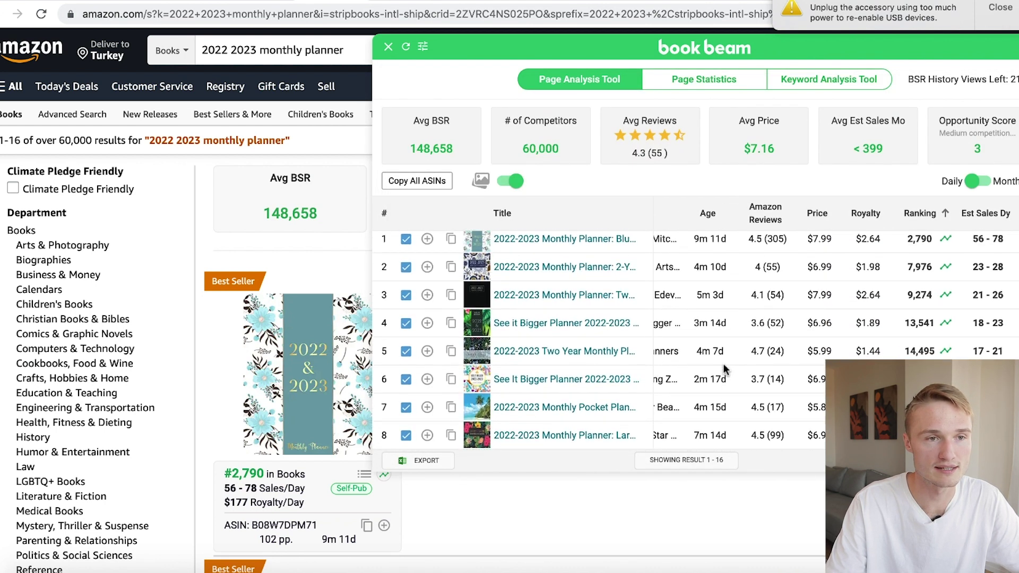
scroll(724, 366, down, 6)
scroll(725, 368, up, 3)
scroll(725, 367, down, 5)
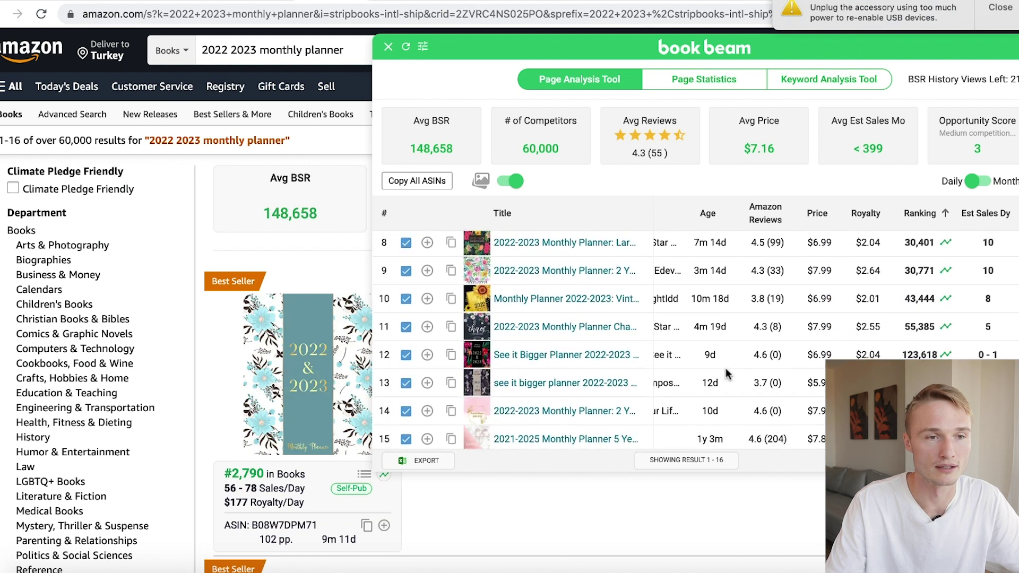
scroll(725, 368, down, 1)
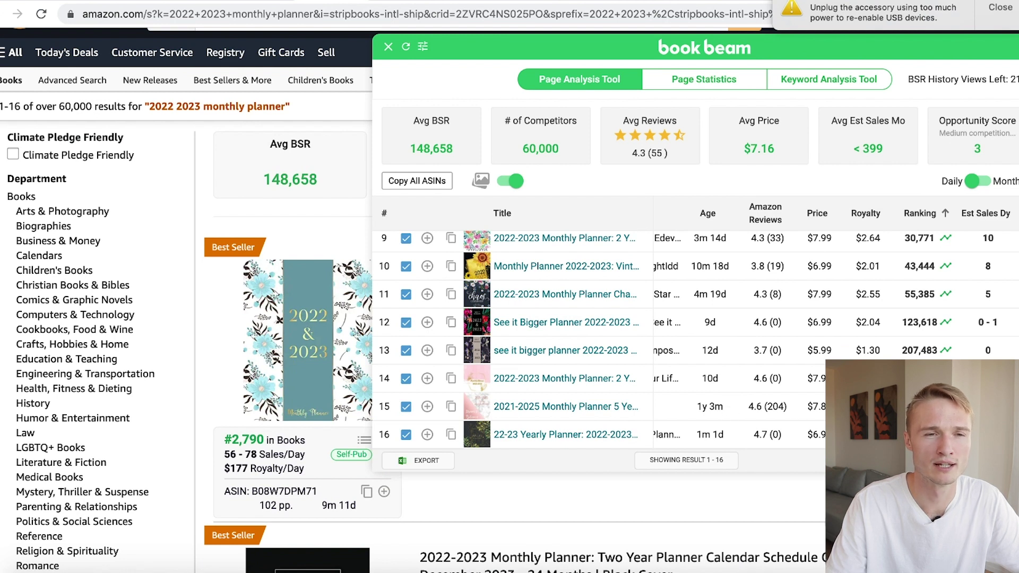
Examine the one-year bestseller rank history of the 2021-2025 Monthly Planner, including its late November 2020 ranks.
click(946, 407)
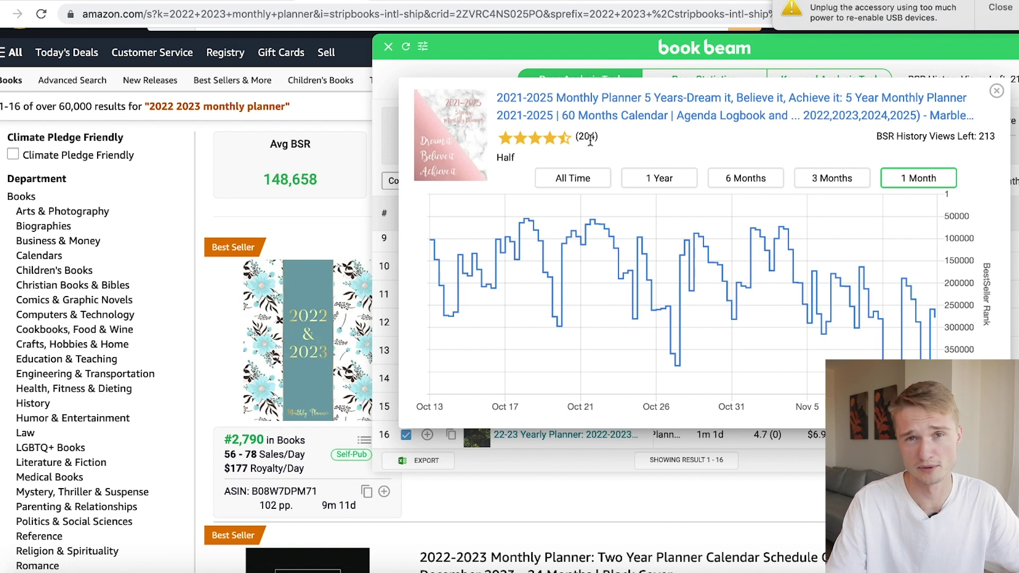
click(588, 183)
click(659, 178)
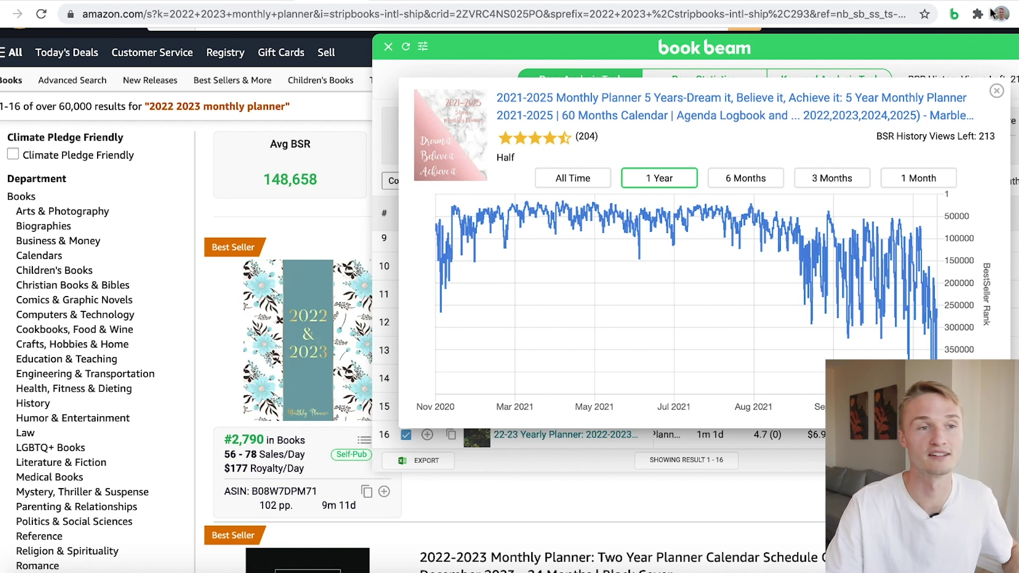
mouse_move(455, 210)
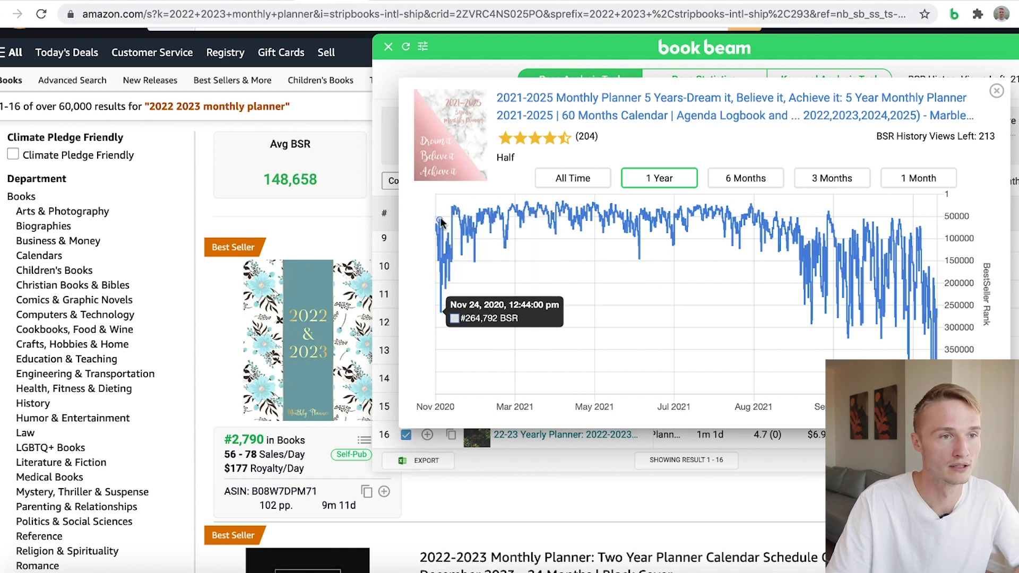
Close the rank history chart, recheck the age, reviews and ranking of the listed 2022-2023 planners, and close the Book Beam analysis.
click(997, 91)
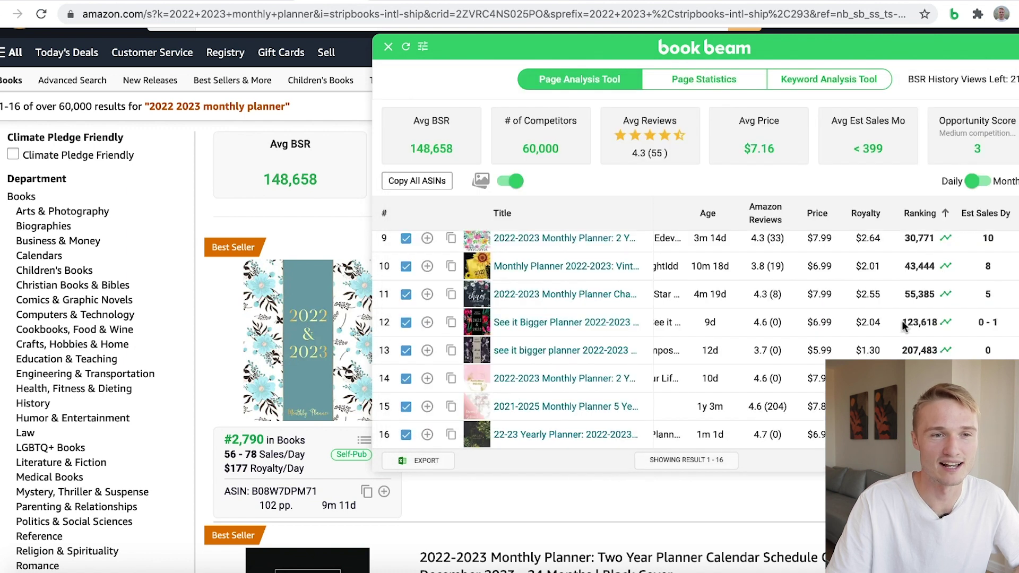
scroll(891, 345, up, 5)
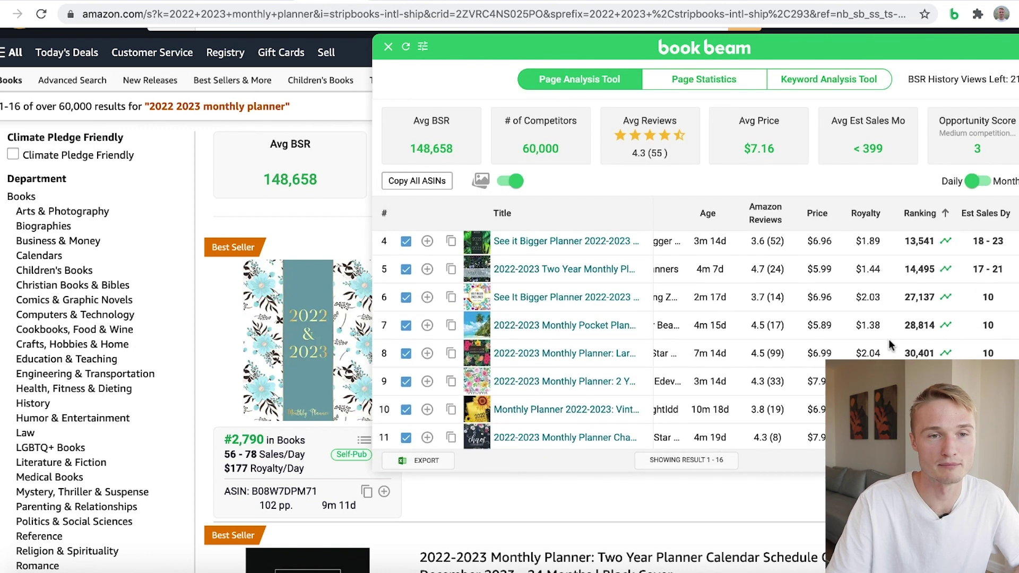
scroll(890, 344, up, 1)
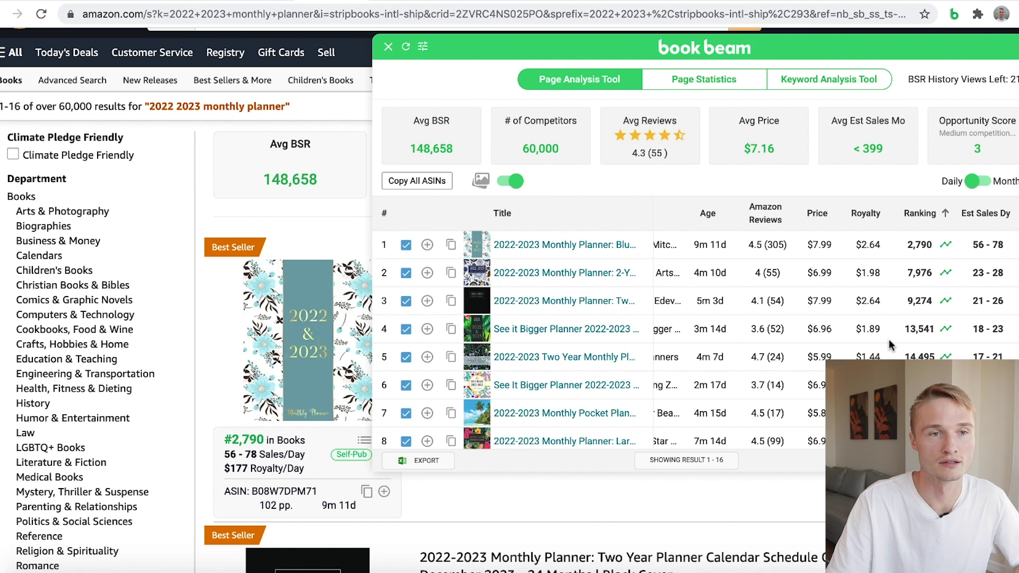
key(Escape)
Browse the 2022 2023 monthly planner search results, comparing the covers, prices, sales ranks and daily royalties of the planners.
scroll(621, 342, down, 1)
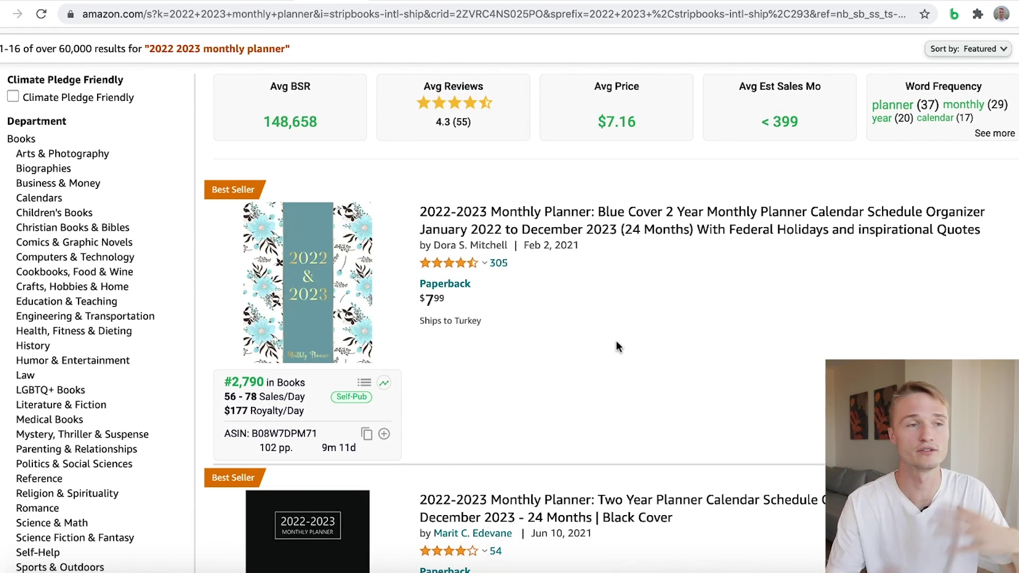
scroll(552, 391, down, 10)
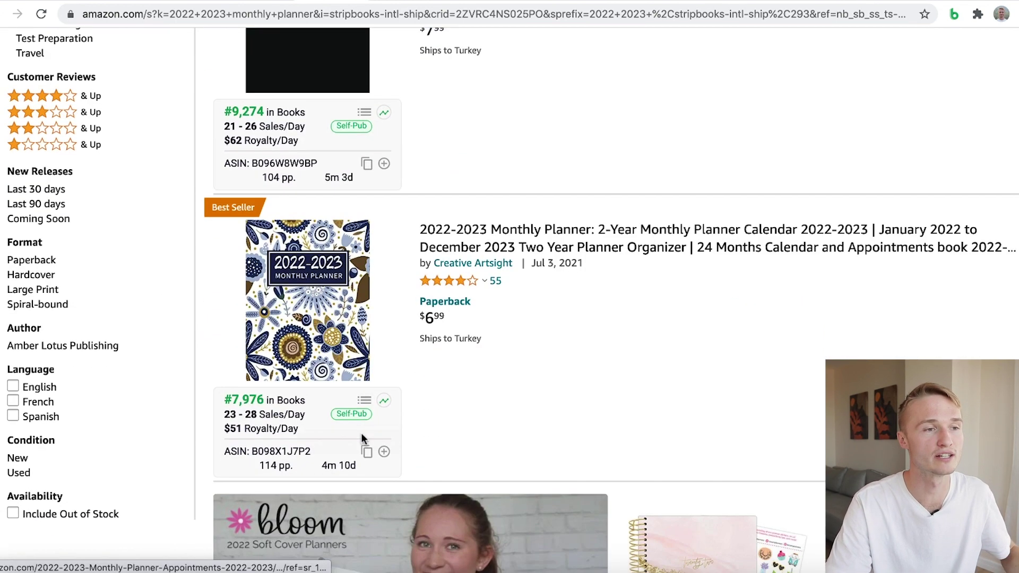
scroll(278, 334, down, 2)
scroll(277, 334, down, 15)
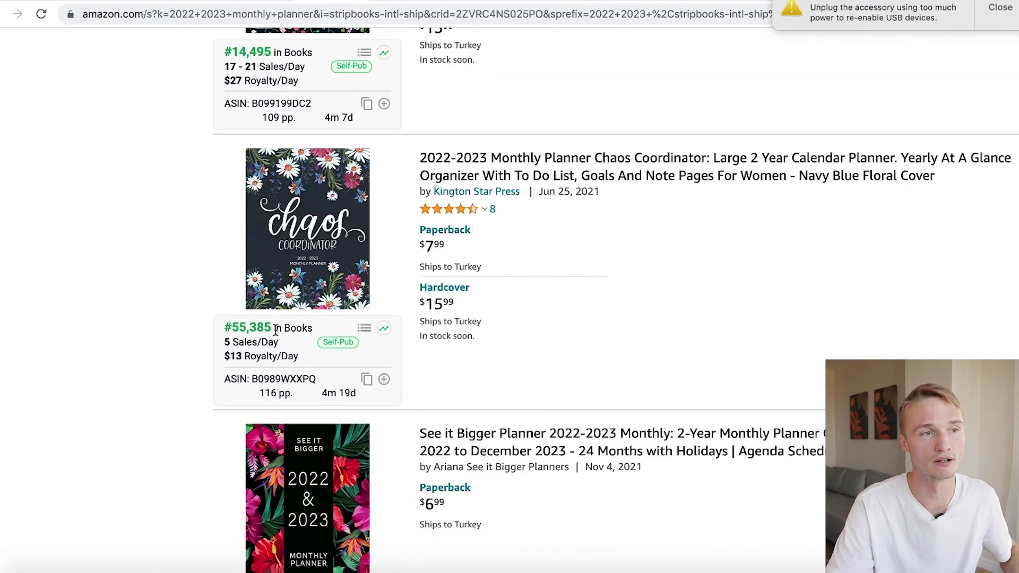
scroll(276, 332, down, 5)
scroll(278, 335, up, 3)
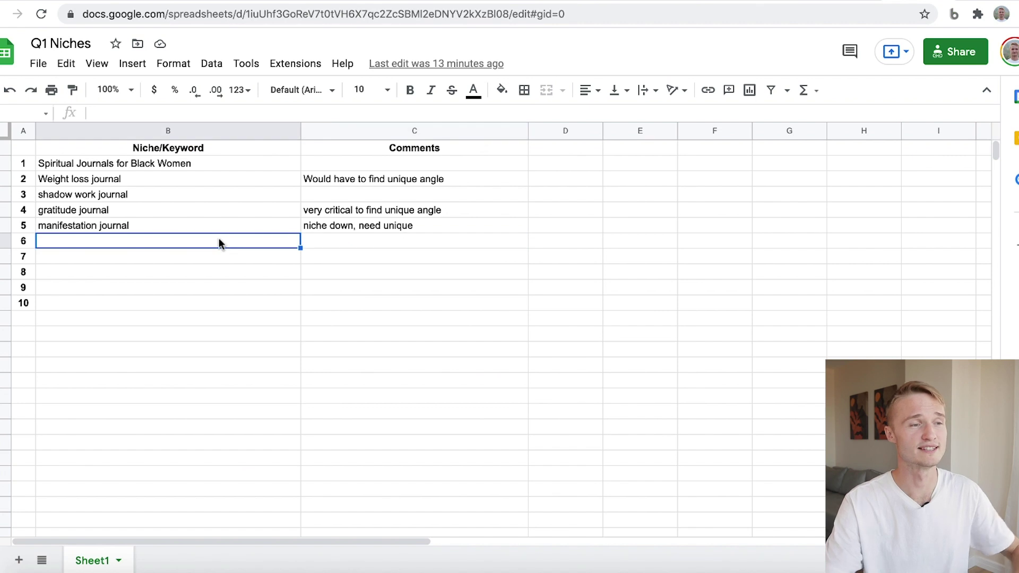
Switch to the Q1 Niches spreadsheet and enter "2022 2023 monthly planner" as niche 6.
text(20)
key(BackSpace)
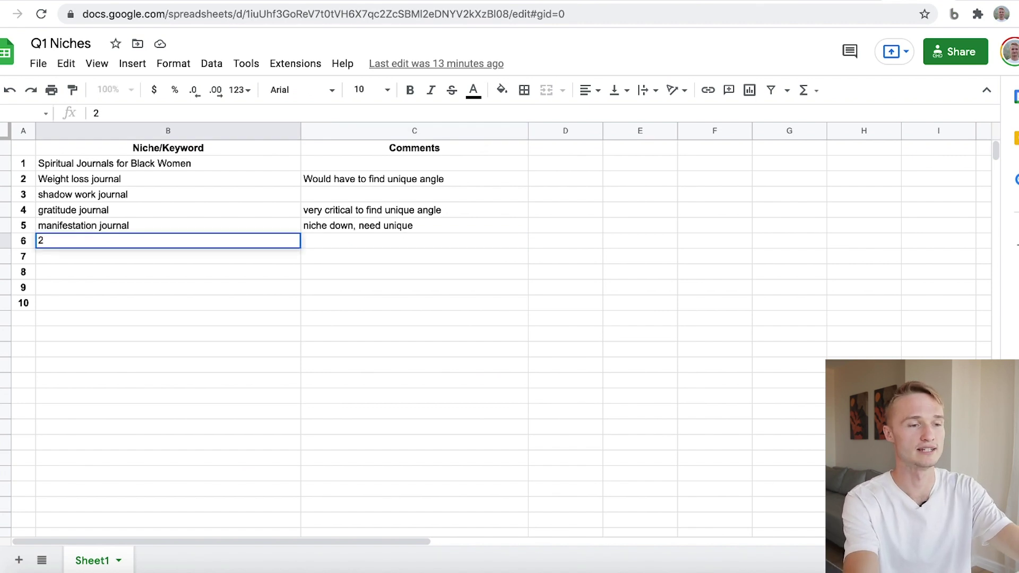
text(023 )
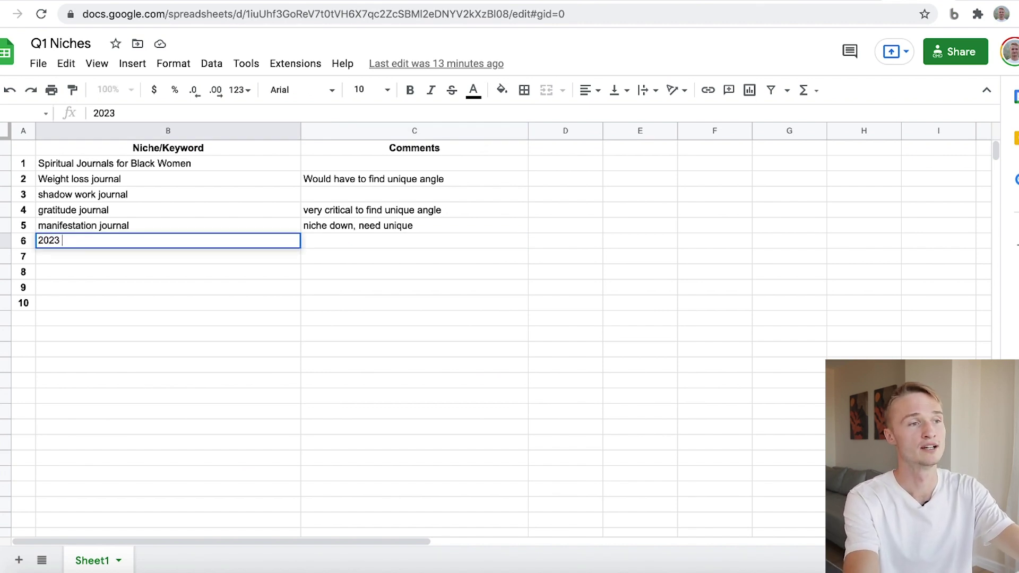
key(BackSpace)
key(BackSpace)
text(2 2023)
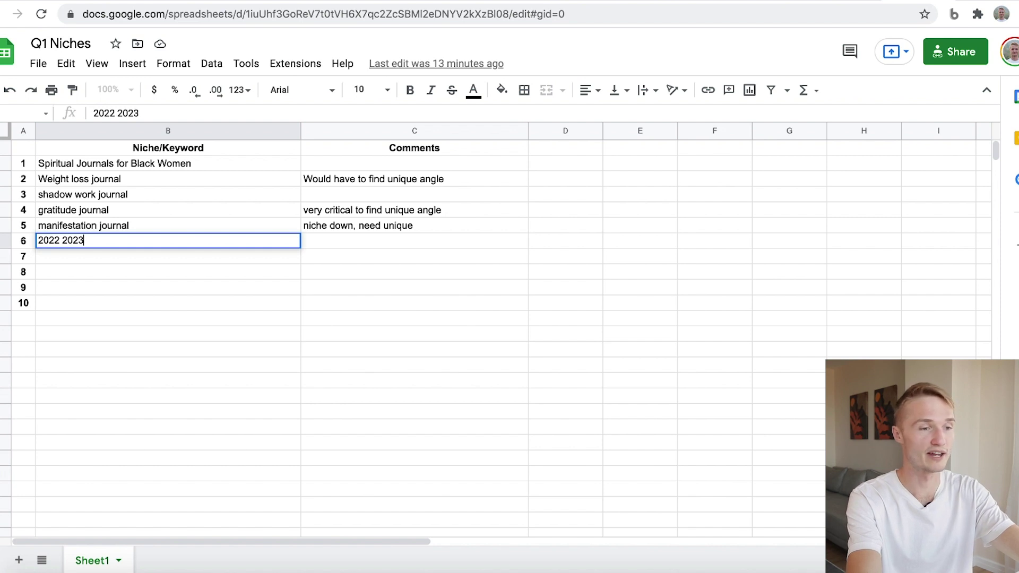
text( jo)
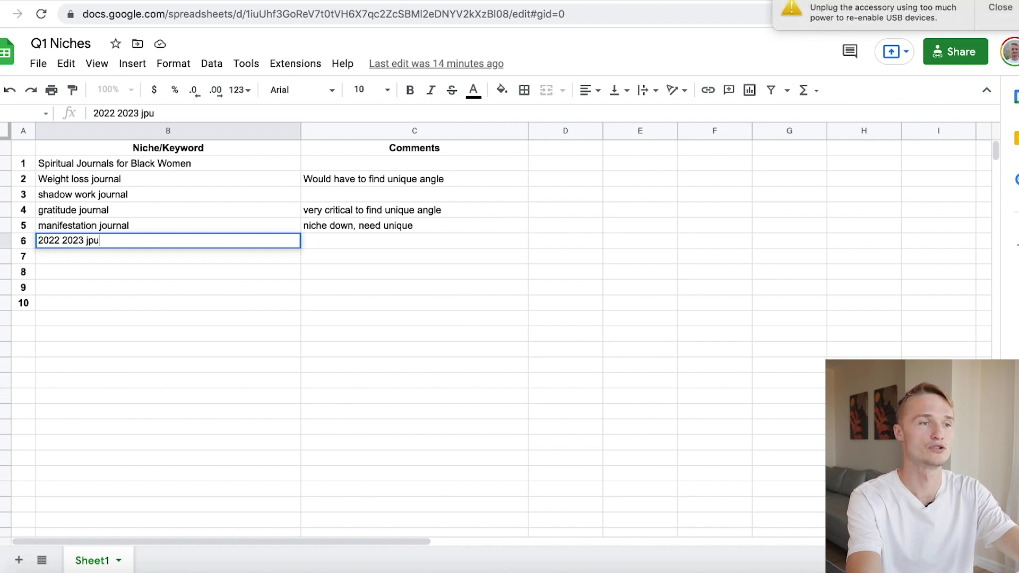
text(urn)
key(BackSpace)
key(BackSpace)
key(BackSpace)
key(BackSpace)
key(BackSpace)
text(monthly planner)
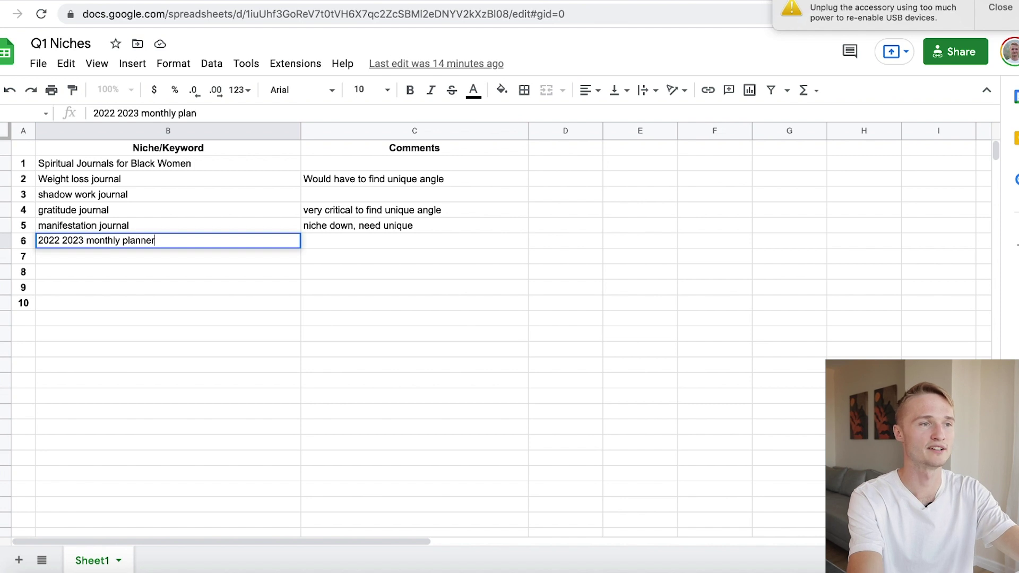
key(Return)
Enter "Bill planners" as niche 7 and comment "lots of room for differentiation" on the 2022 2023 monthly planner niche.
text(Bill planners)
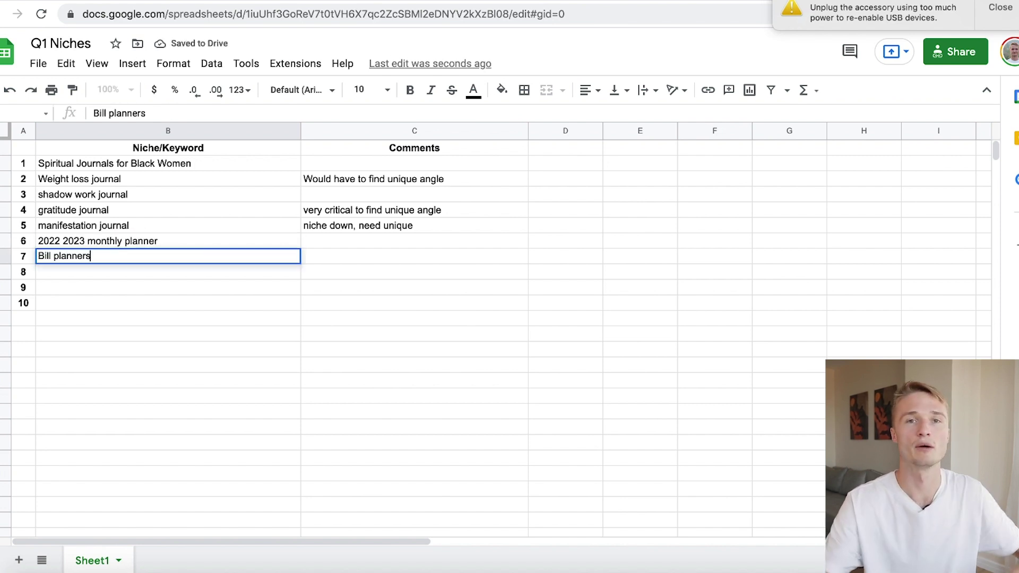
click(168, 304)
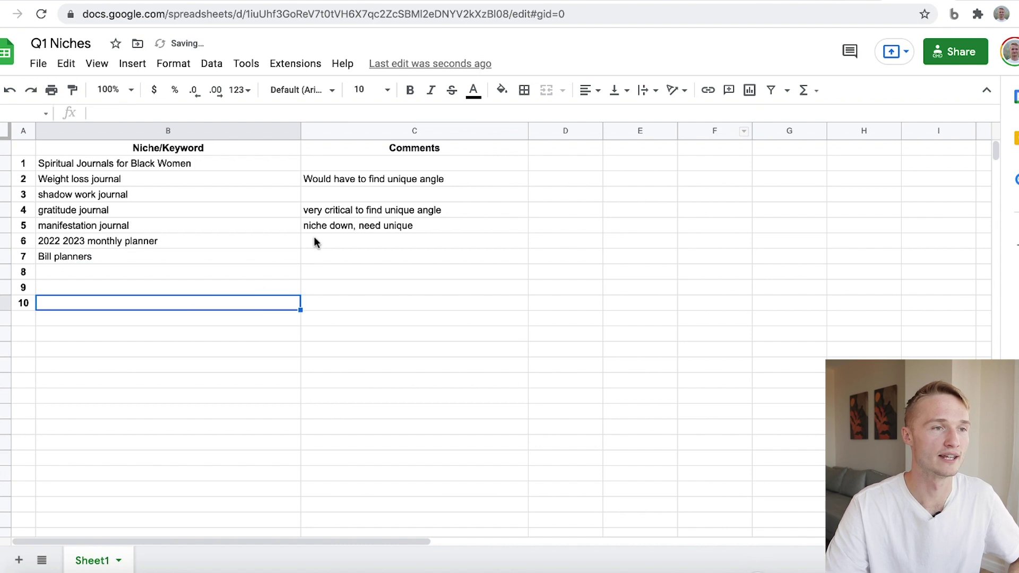
click(315, 241)
text(lots of )
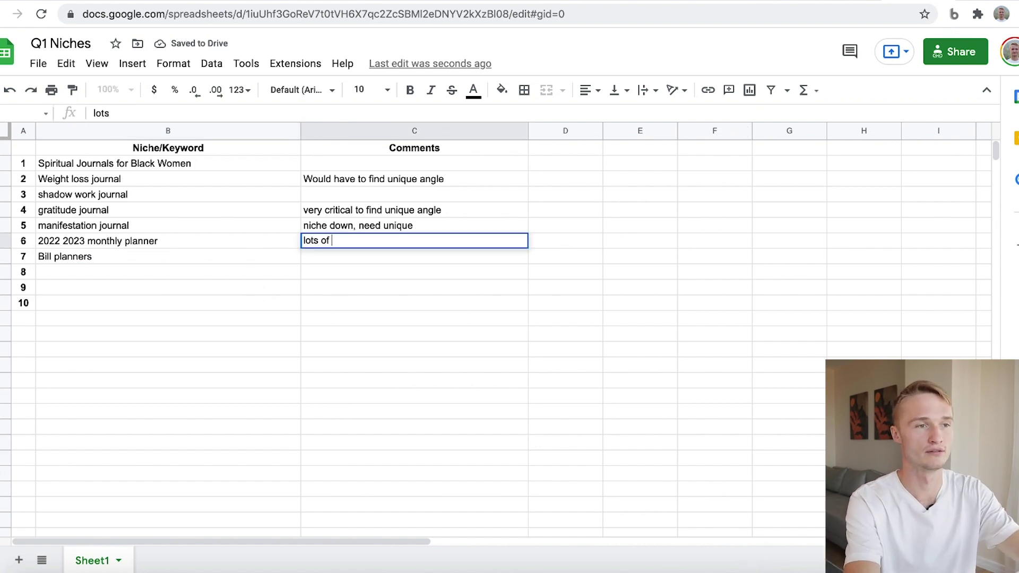
text(room for diff)
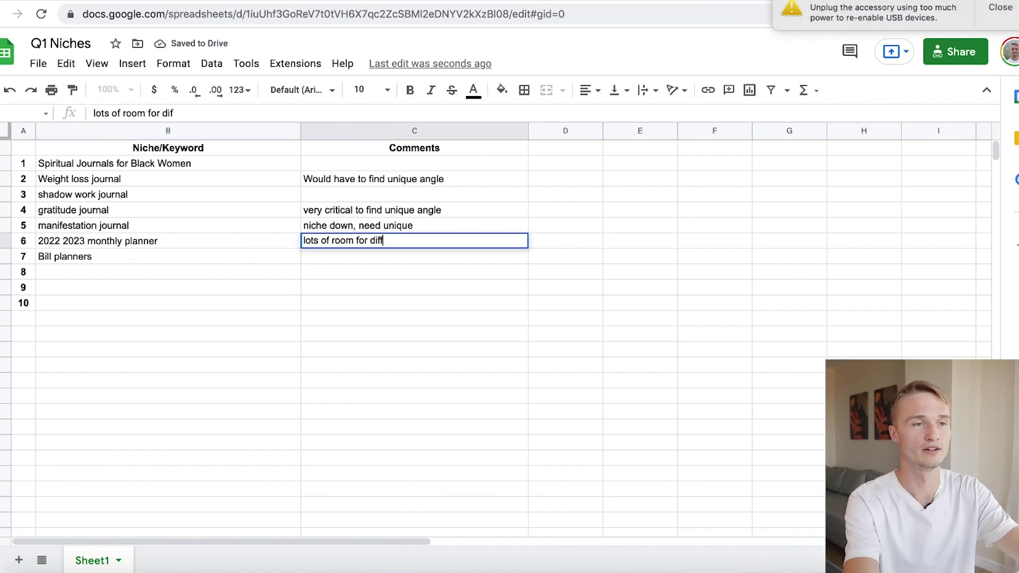
text(erentiation)
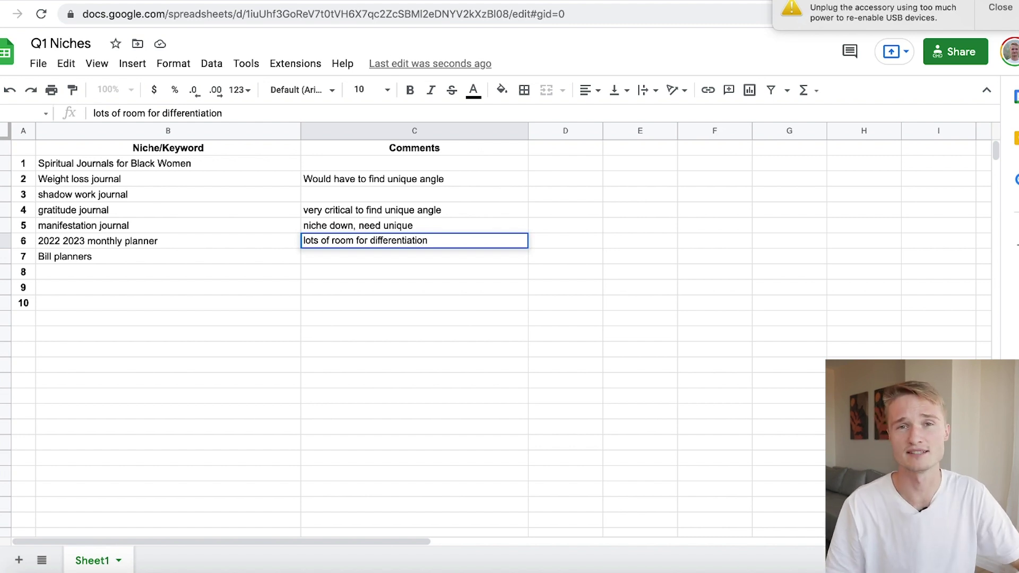
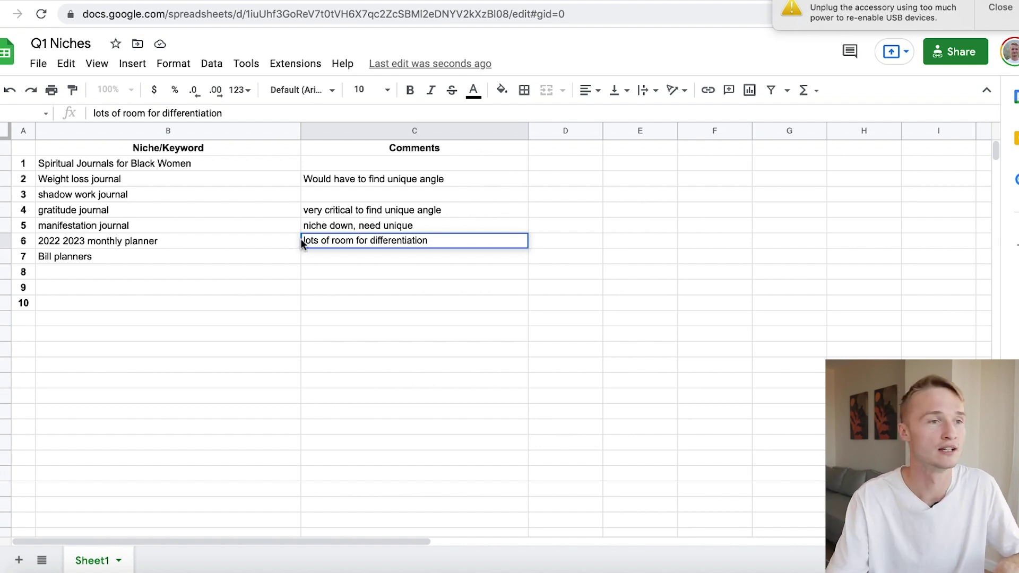
click(192, 260)
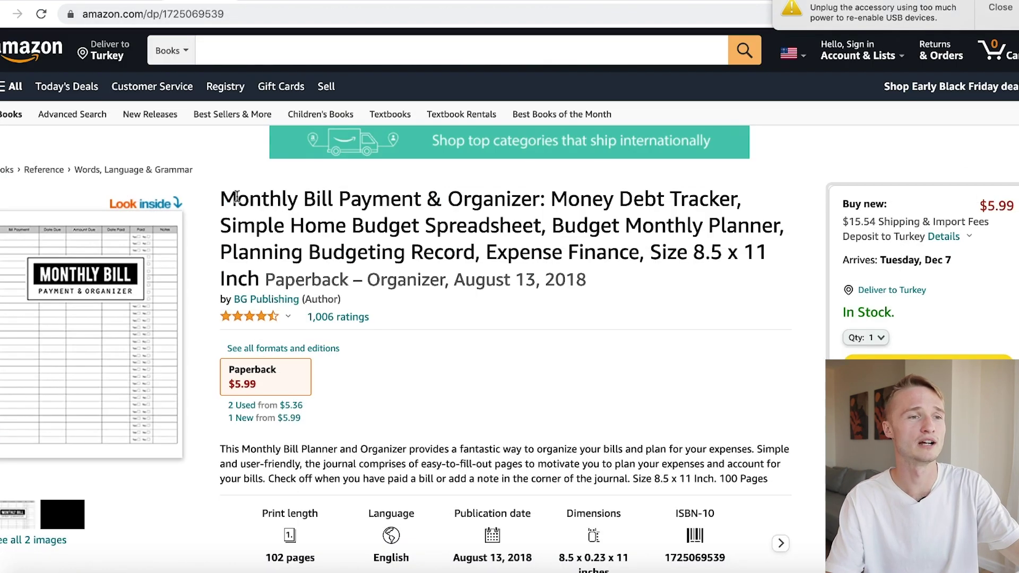
Switch to the Monthly Bill Payment & Organizer page on Amazon and search Books for "Monthly Bill Payment", copied from its title.
drag(221, 199, 423, 198)
key(ctrl+c)
click(361, 50)
key(ctrl+v)
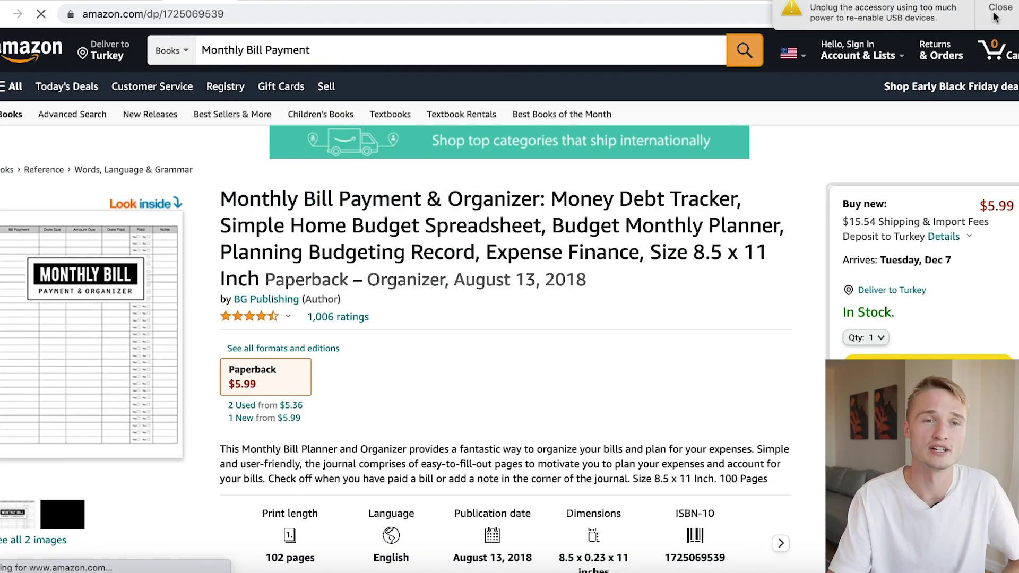
key(Return)
scroll(415, 395, down, 5)
scroll(824, 240, up, 5)
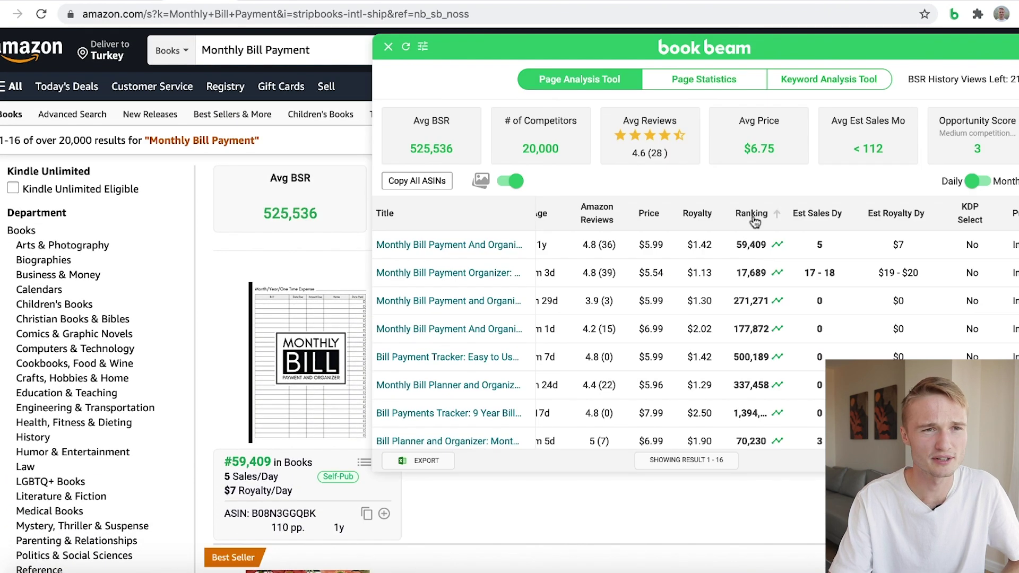
Sort the Monthly Bill Payment books by ranking in Book Beam, restore the original order and compare their age, reviews, price and rank.
click(757, 219)
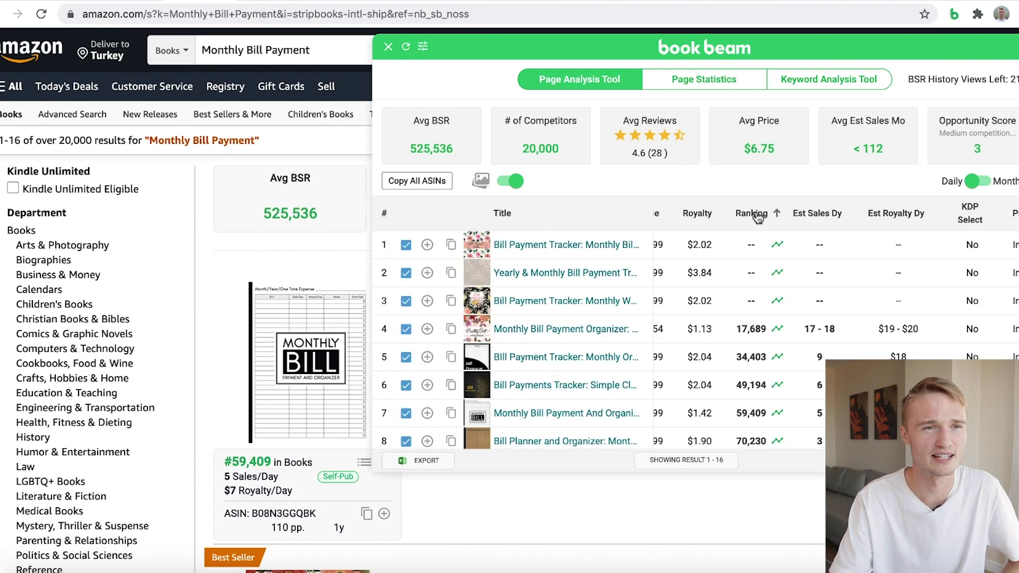
click(757, 218)
click(750, 218)
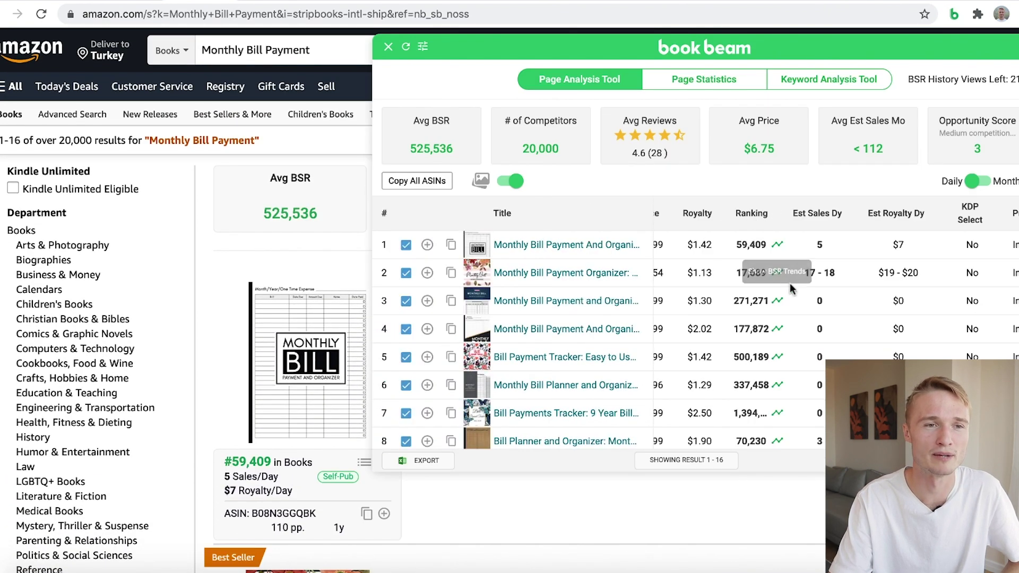
scroll(769, 278, left, 5)
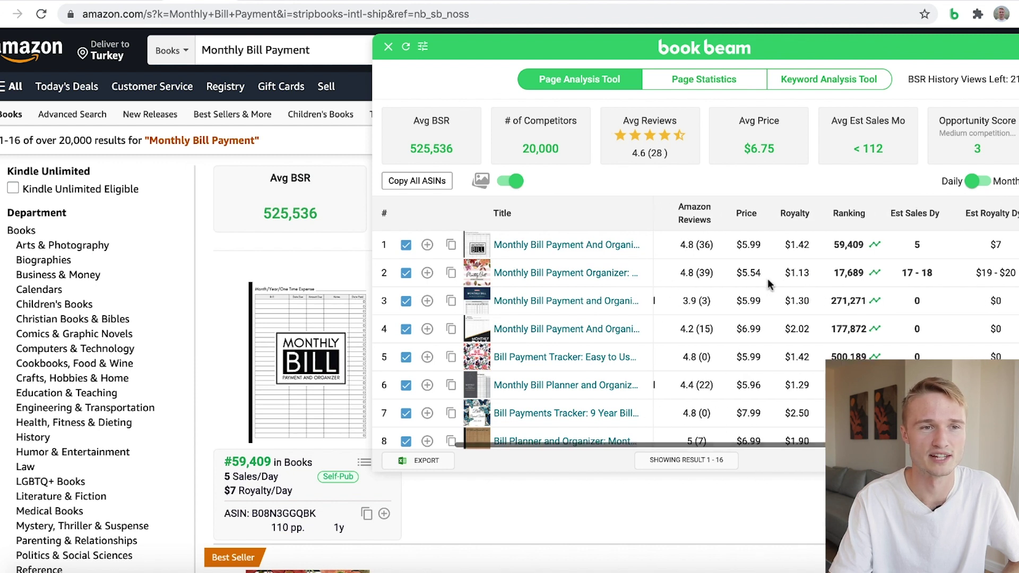
scroll(789, 289, down, 5)
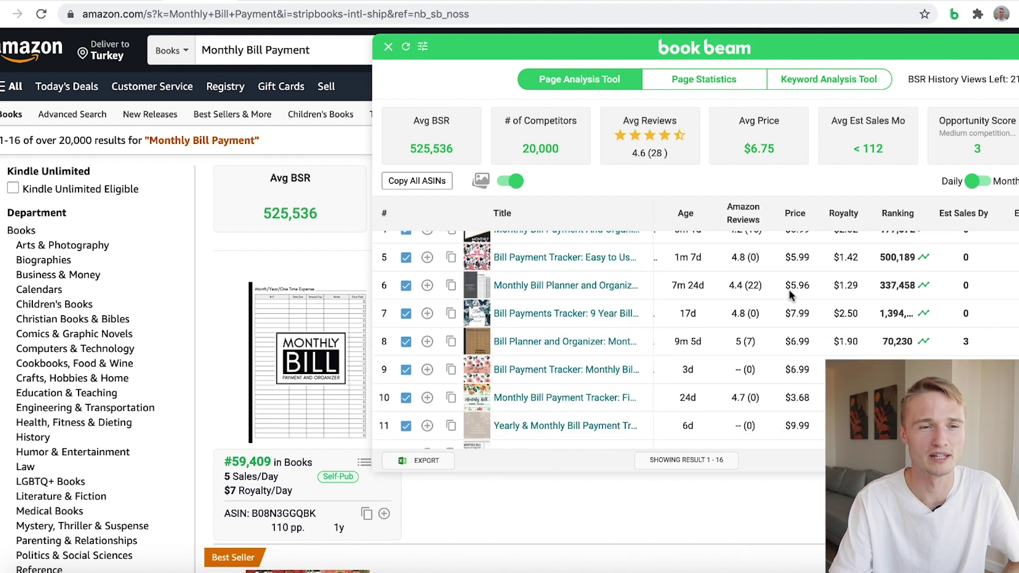
scroll(790, 295, up, 5)
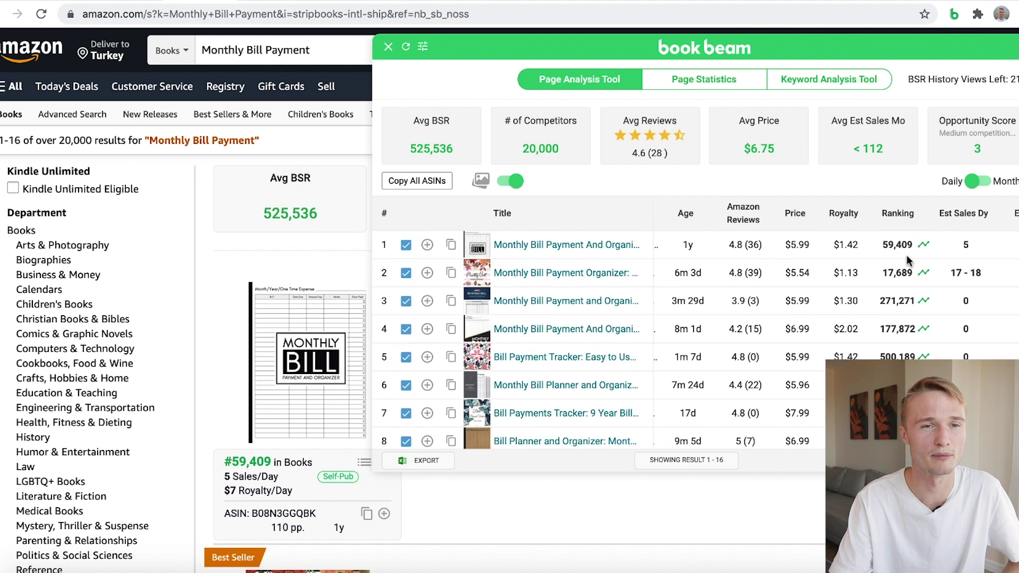
Check the one-year bestseller rank history of the first-listed Monthly Bill Payment And Organizer and close the chart.
click(923, 244)
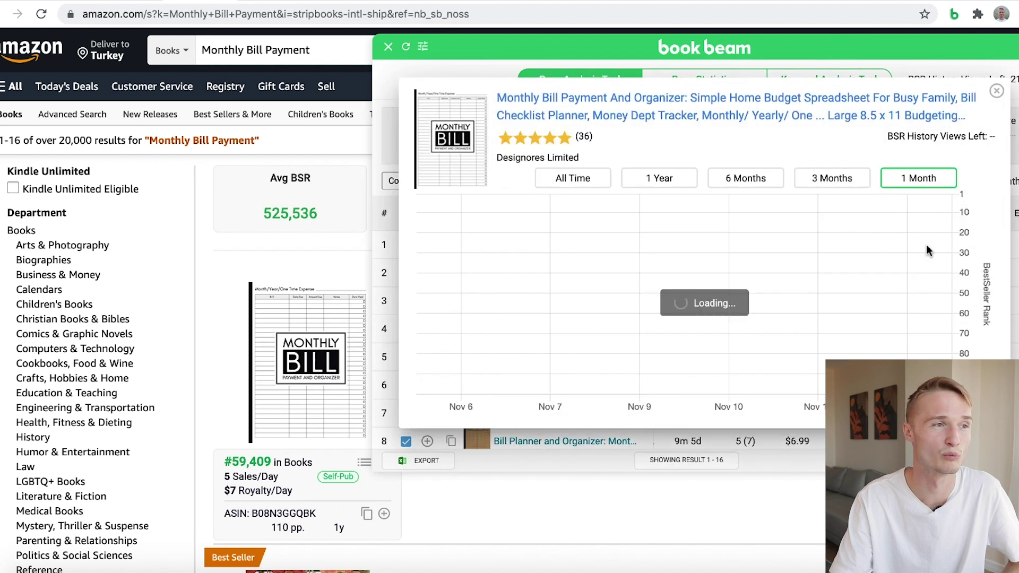
click(627, 183)
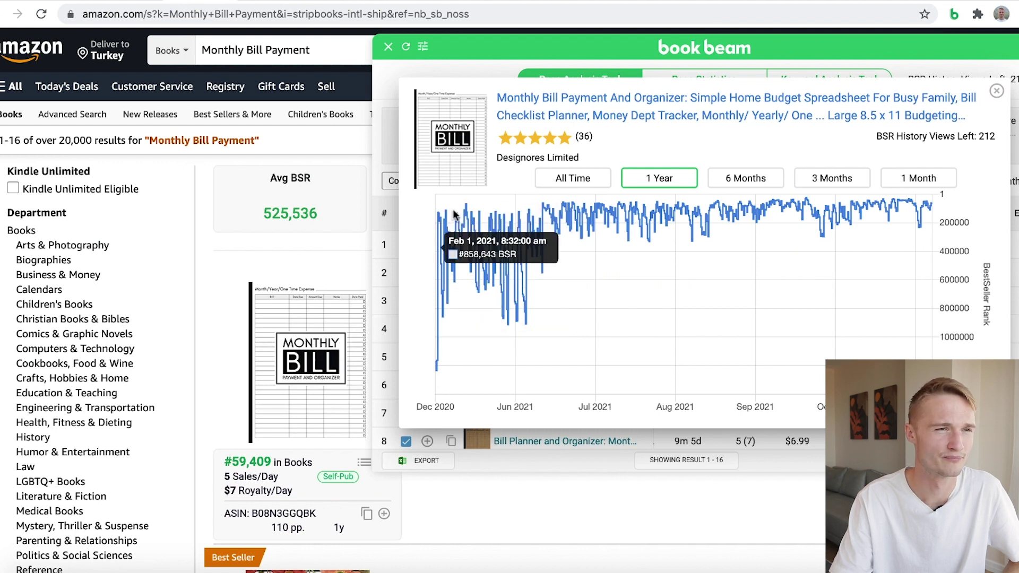
click(462, 77)
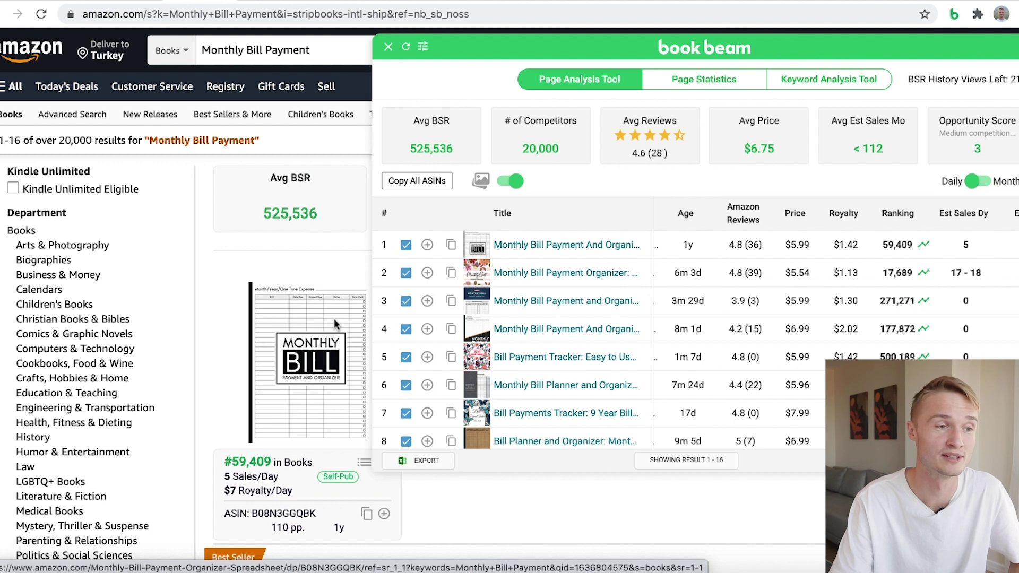
Close the Book Beam analysis and browse the Monthly Bill Payment search results on Amazon.
click(388, 47)
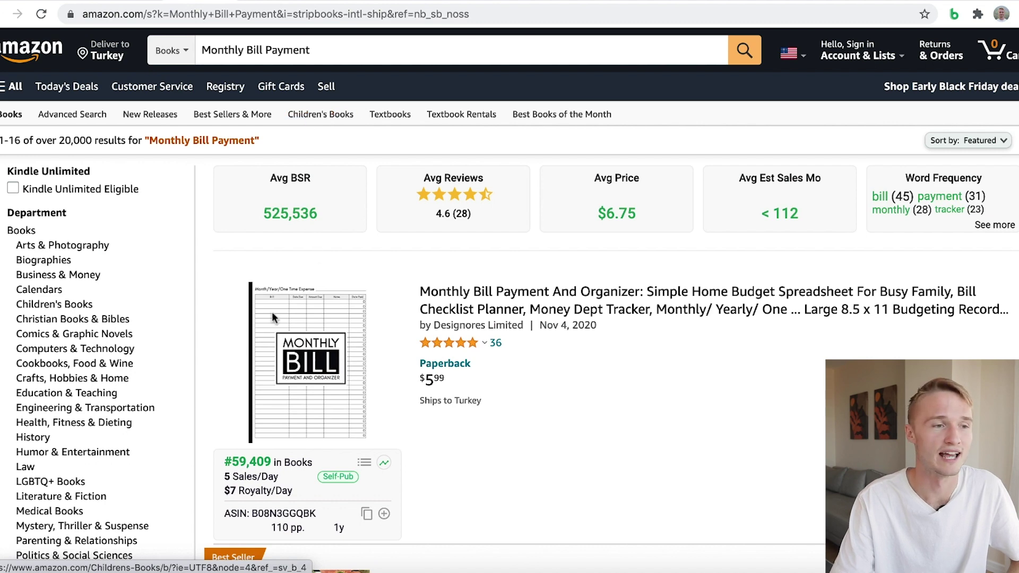
scroll(266, 361, down, 1)
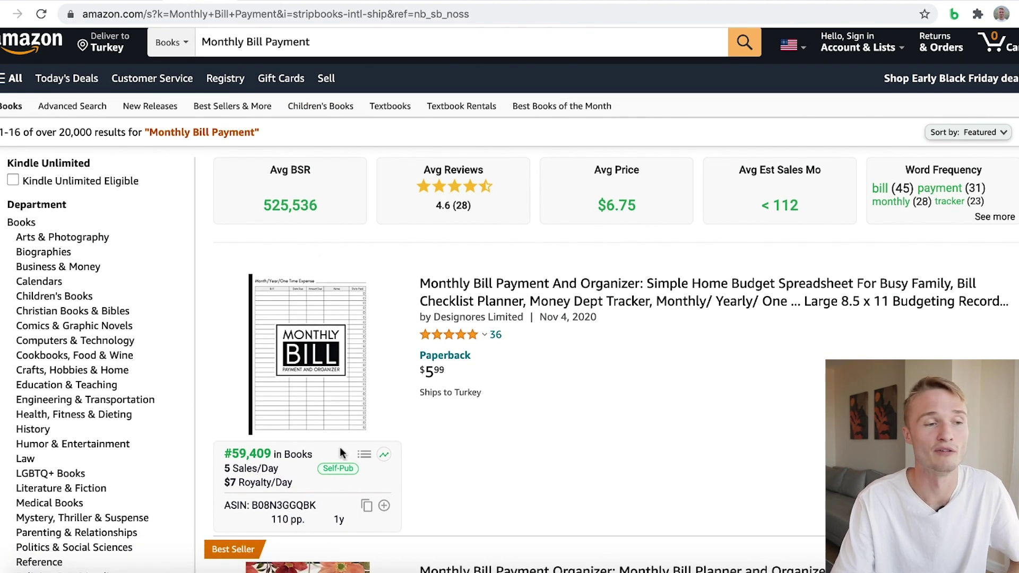
scroll(322, 471, down, 10)
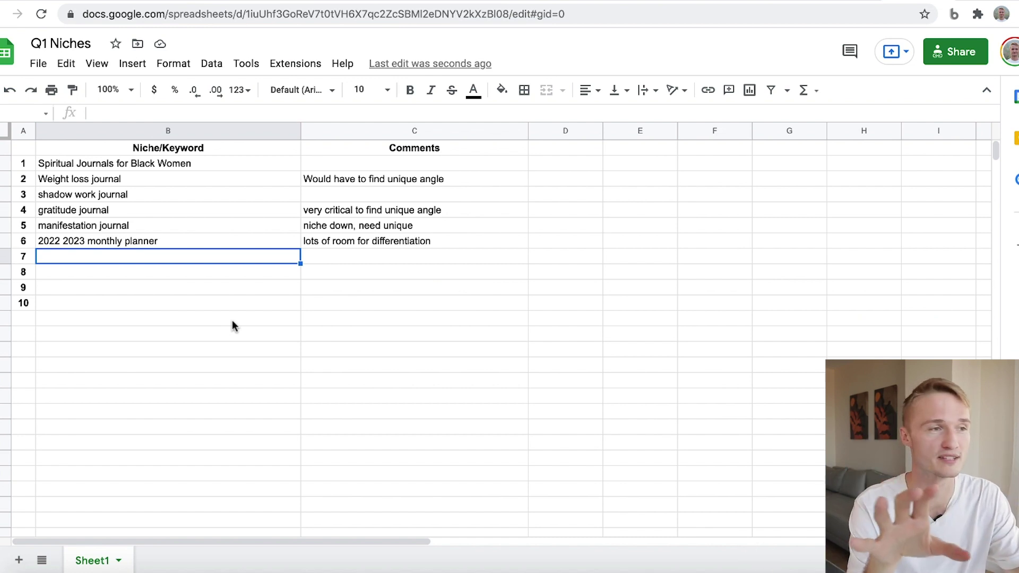
Switch to the Q1 Niches spreadsheet, enter "budget/bill planner" as niche 7 and select its comment cell.
text(budget)
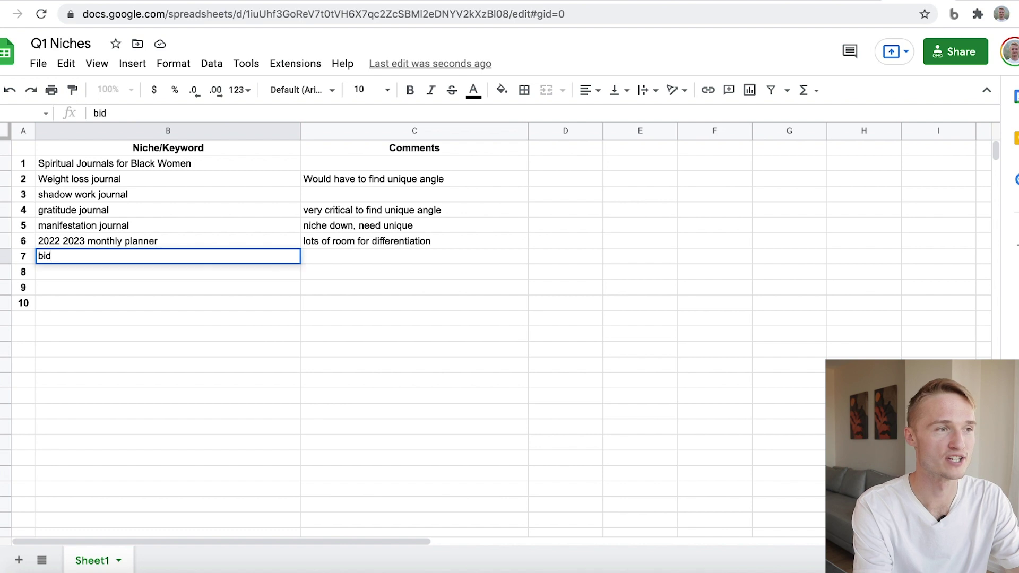
text(/bill planner)
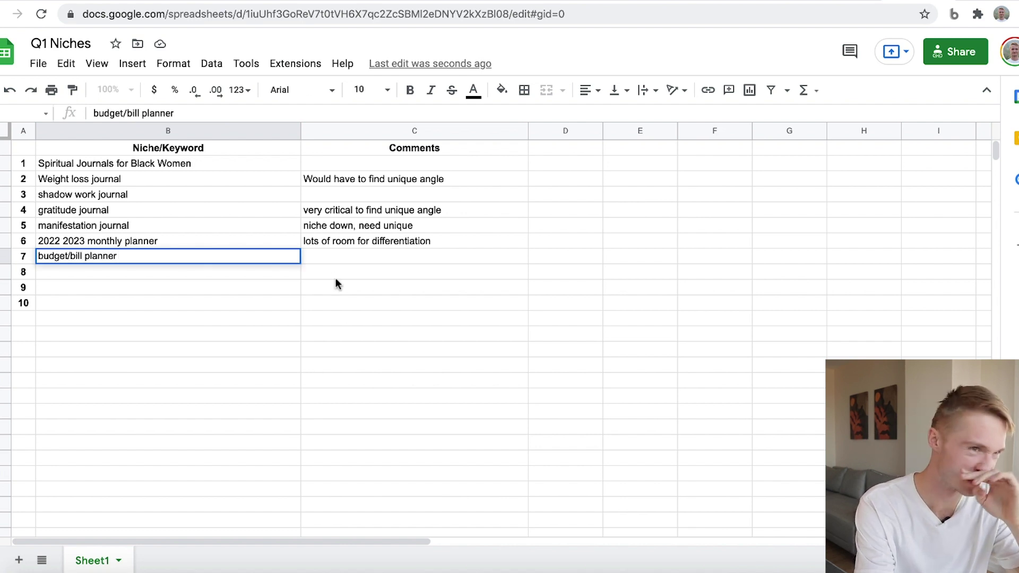
click(328, 255)
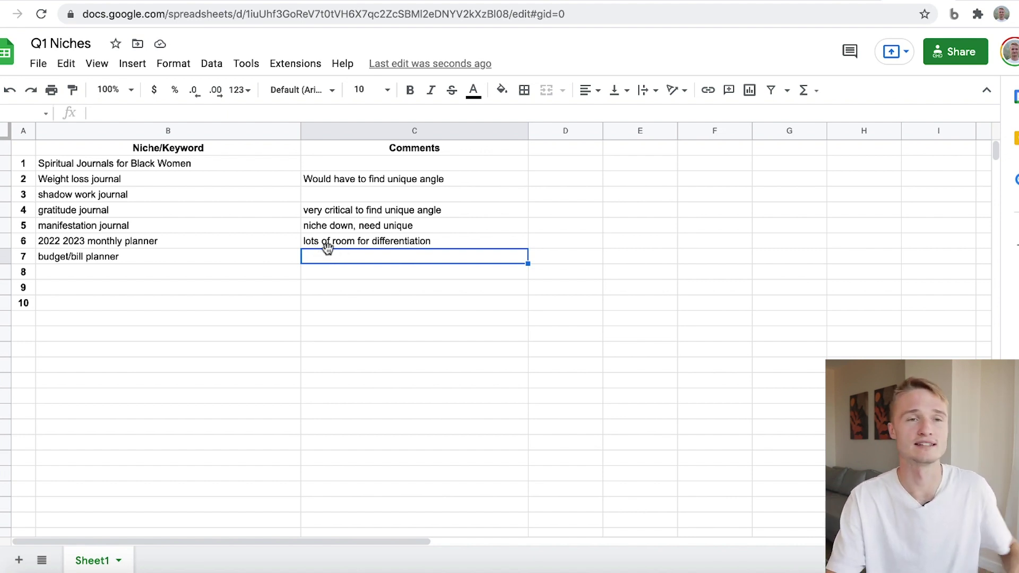
Switch to Book Beam's Niche Finder, replace the title keyword with "gag gift" and run the search.
scroll(393, 294, down, 5)
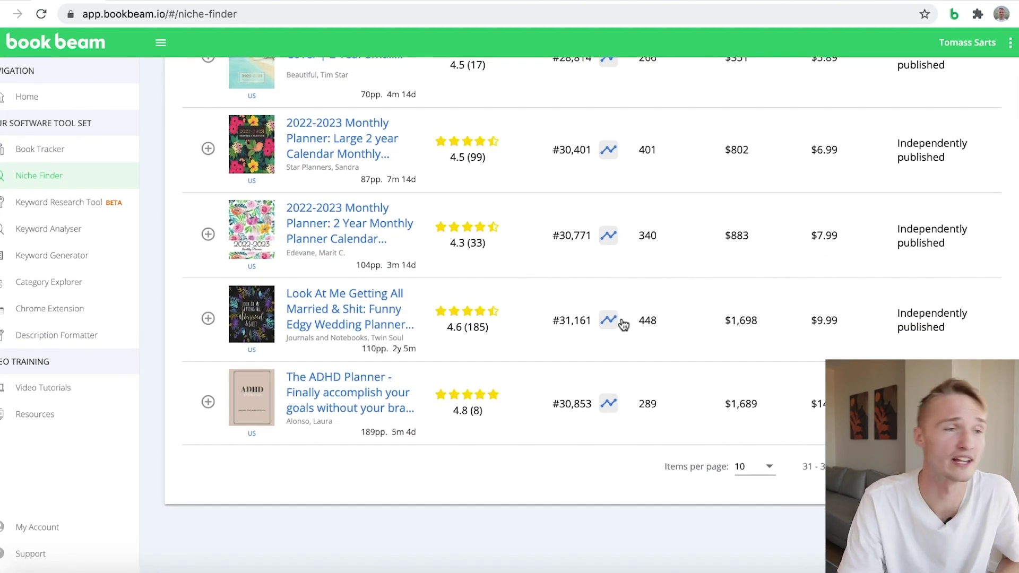
scroll(625, 324, up, 9)
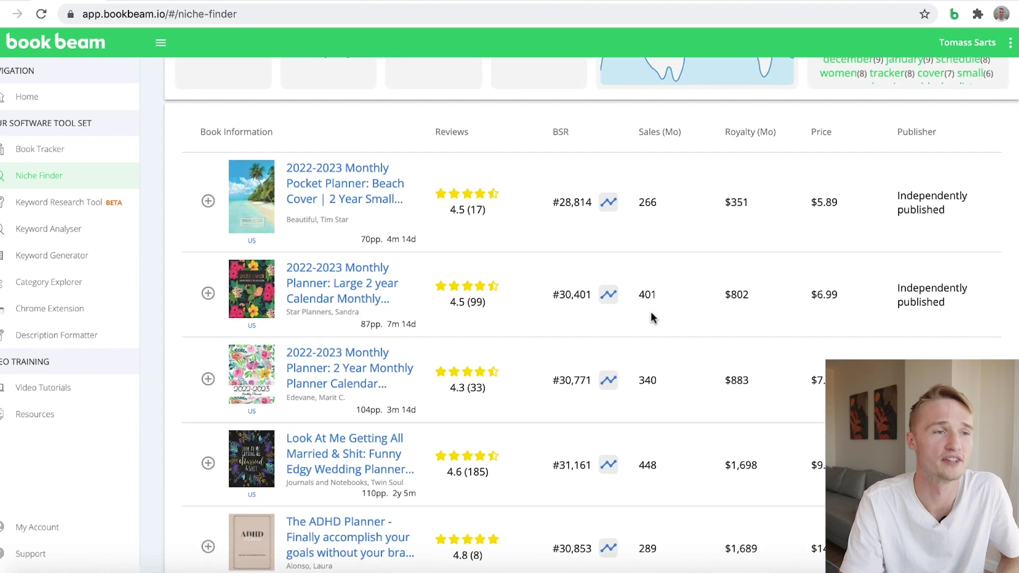
scroll(287, 239, up, 5)
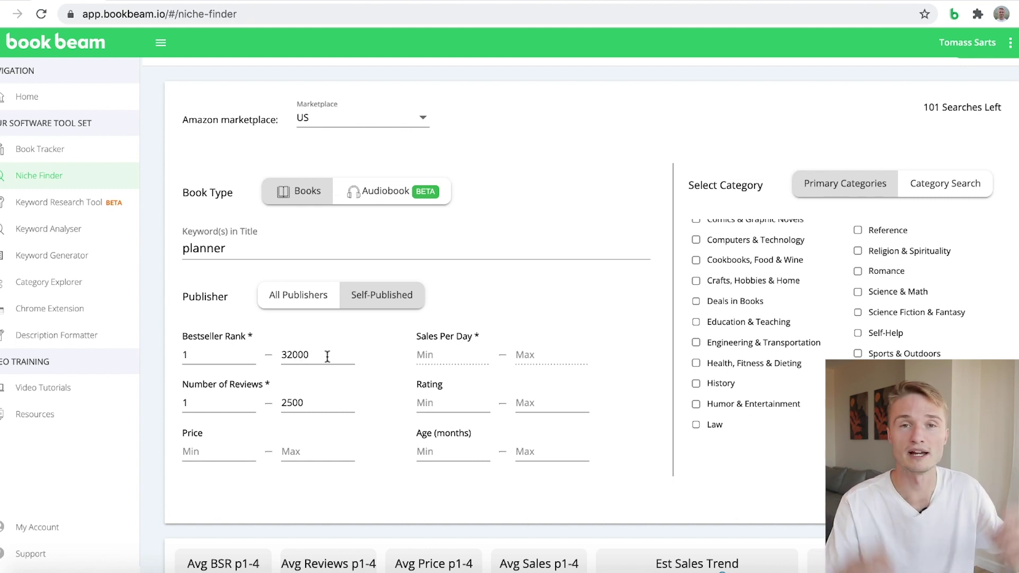
click(227, 249)
key(BackSpace)
key(BackSpace)
key(BackSpace)
key(BackSpace)
key(BackSpace)
key(BackSpace)
key(BackSpace)
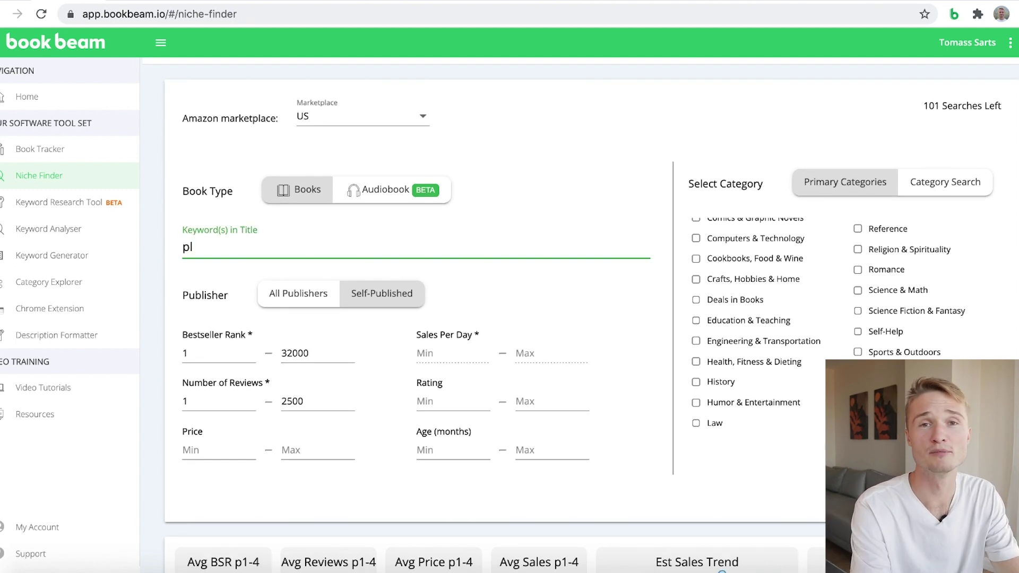
text(gag gift)
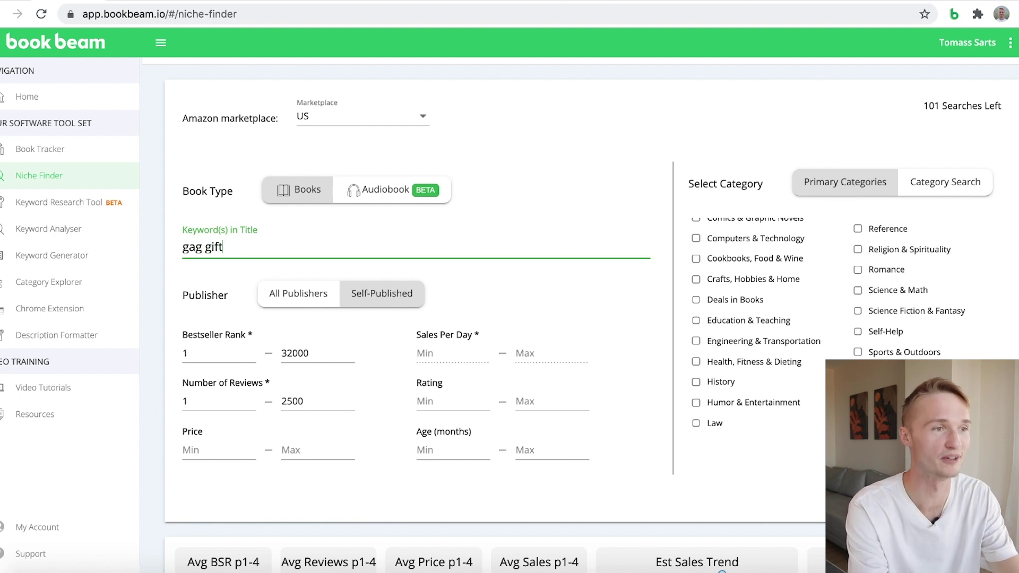
click(586, 186)
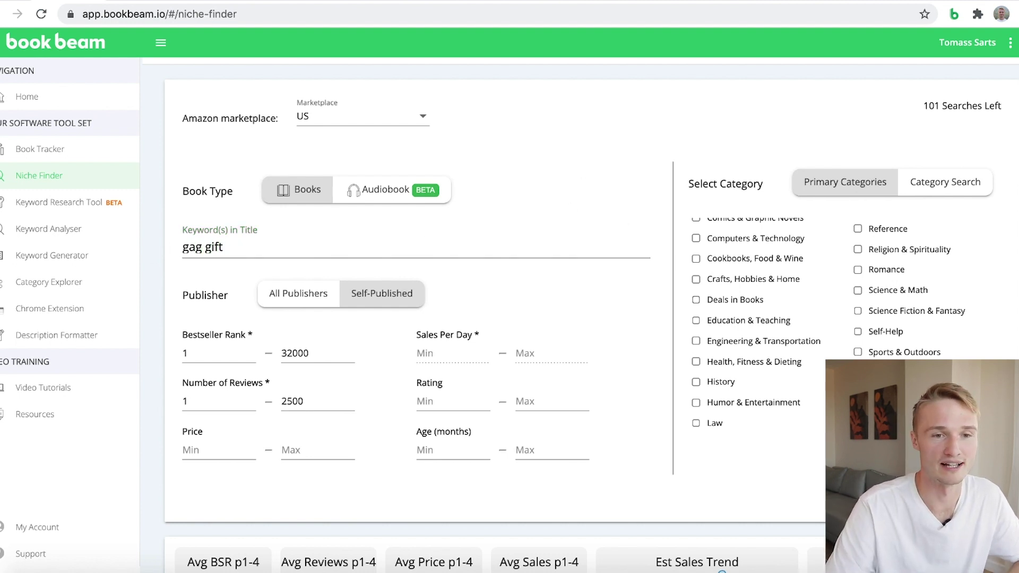
Examine the reviews, bestseller rank, sales and prices of the first-listed gag gift books.
scroll(667, 340, up, 1)
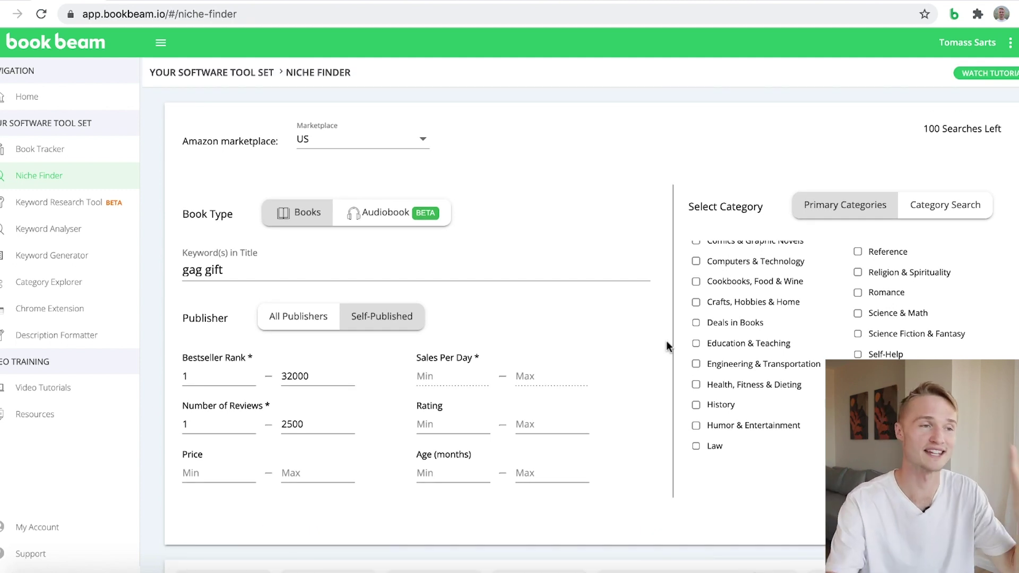
scroll(600, 354, down, 10)
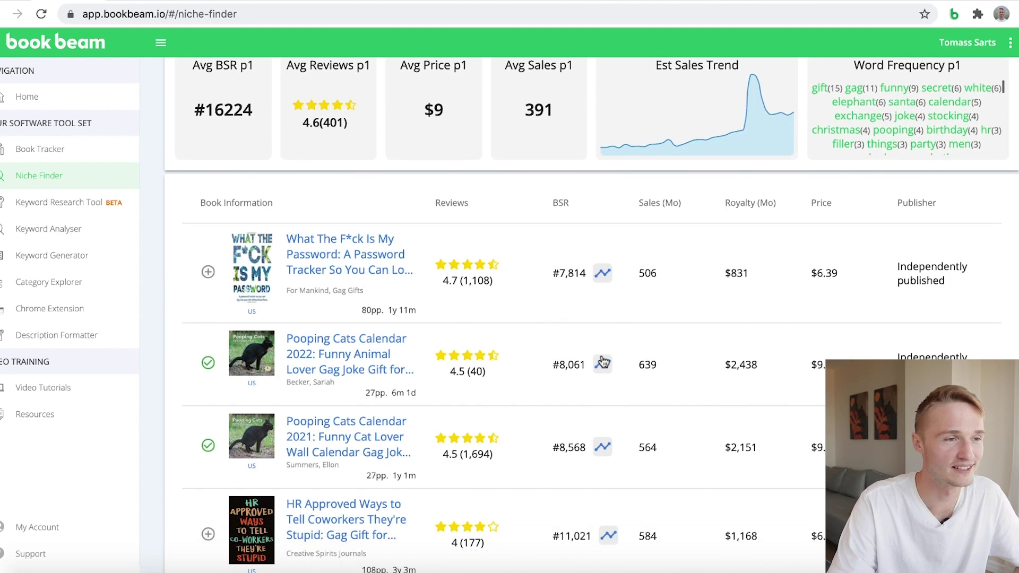
scroll(320, 184, down, 1)
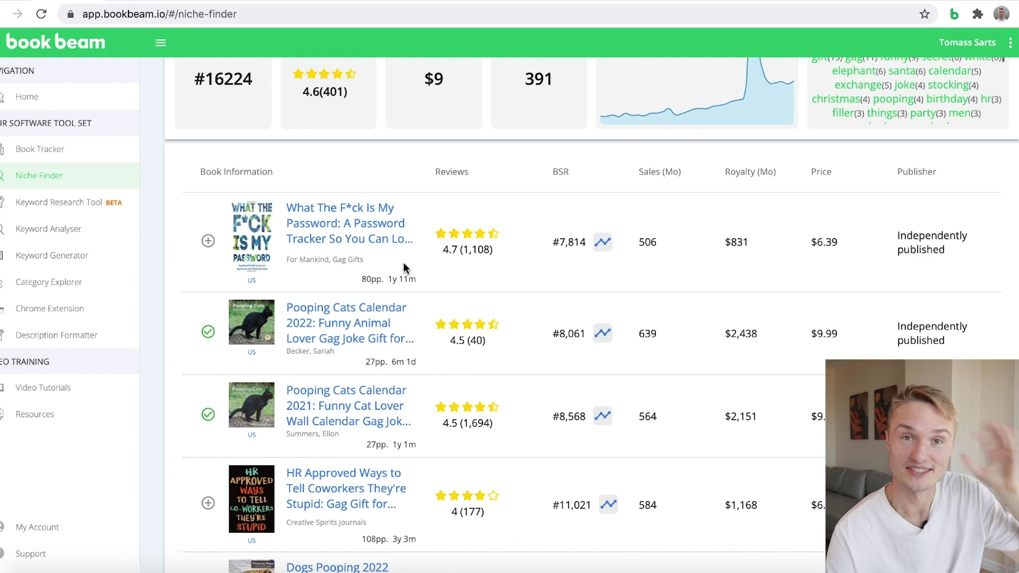
scroll(431, 331, up, 1)
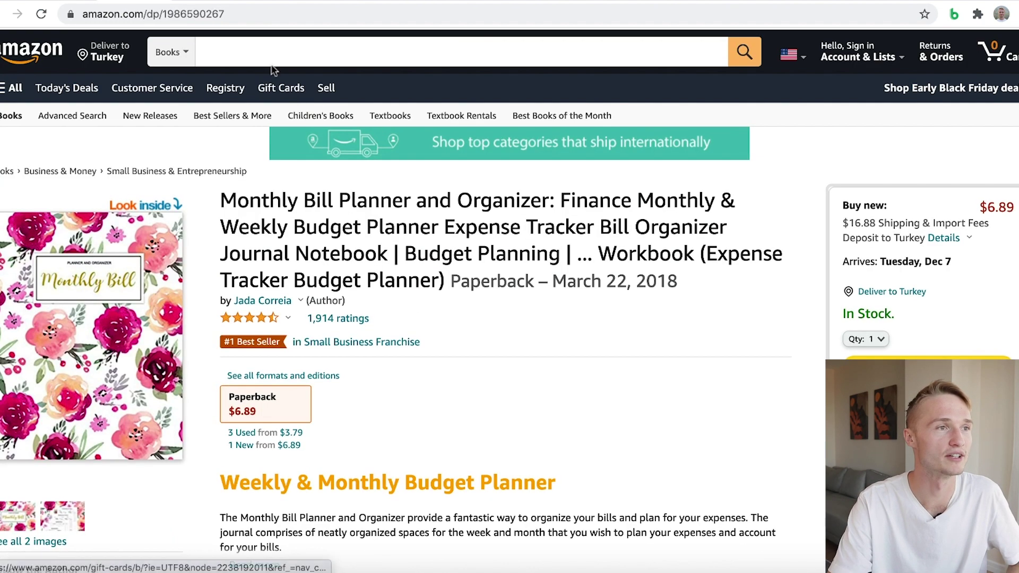
Switch to Amazon and search the Books department for "password logbook".
click(270, 57)
text(pass)
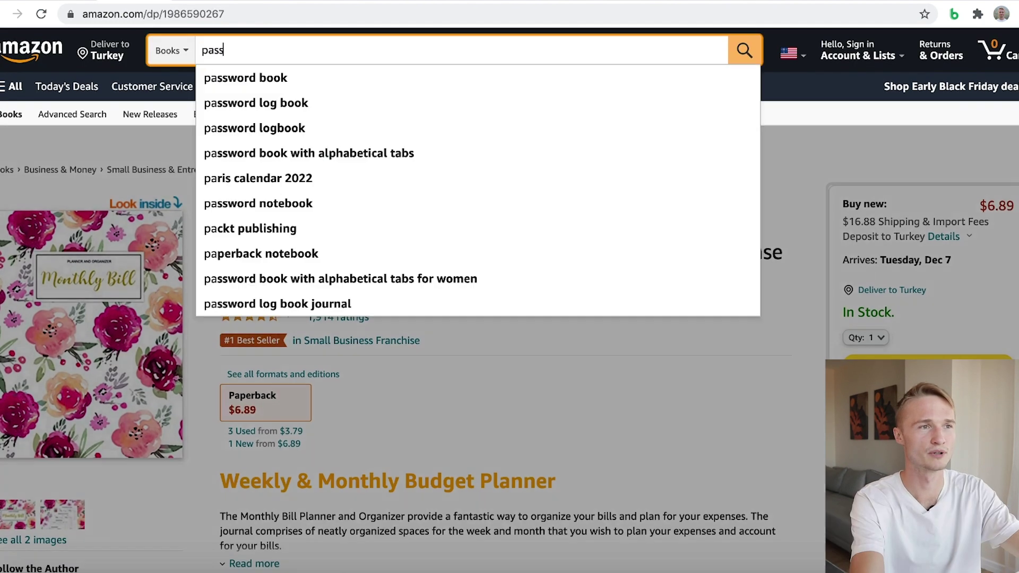
text(word logbook)
key(Return)
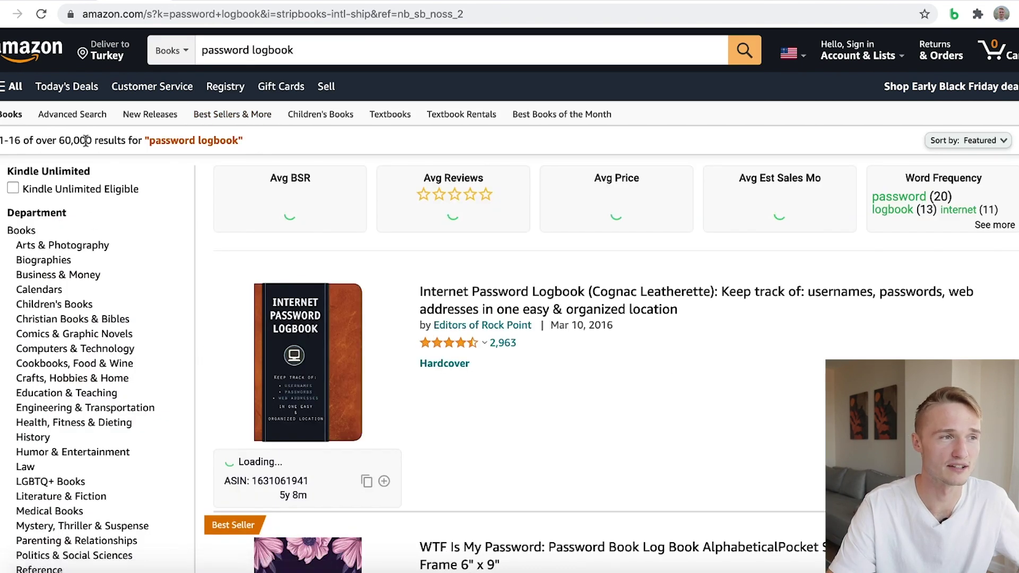
Open the Book Beam page analysis for the password logbook results, compare their age, reviews, price and ranking, and close it.
click(953, 14)
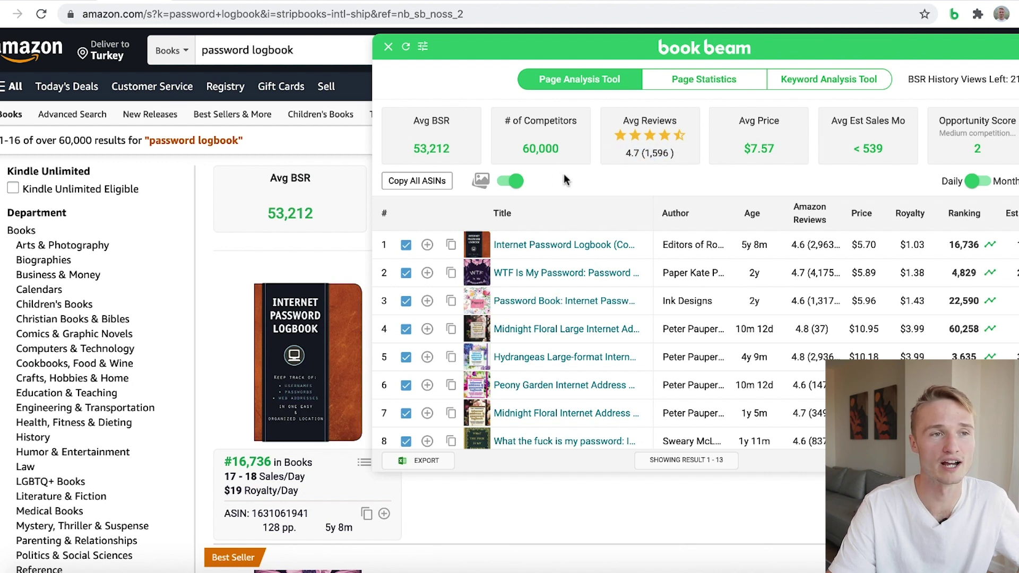
scroll(911, 336, right, 3)
scroll(911, 336, down, 5)
scroll(903, 340, up, 5)
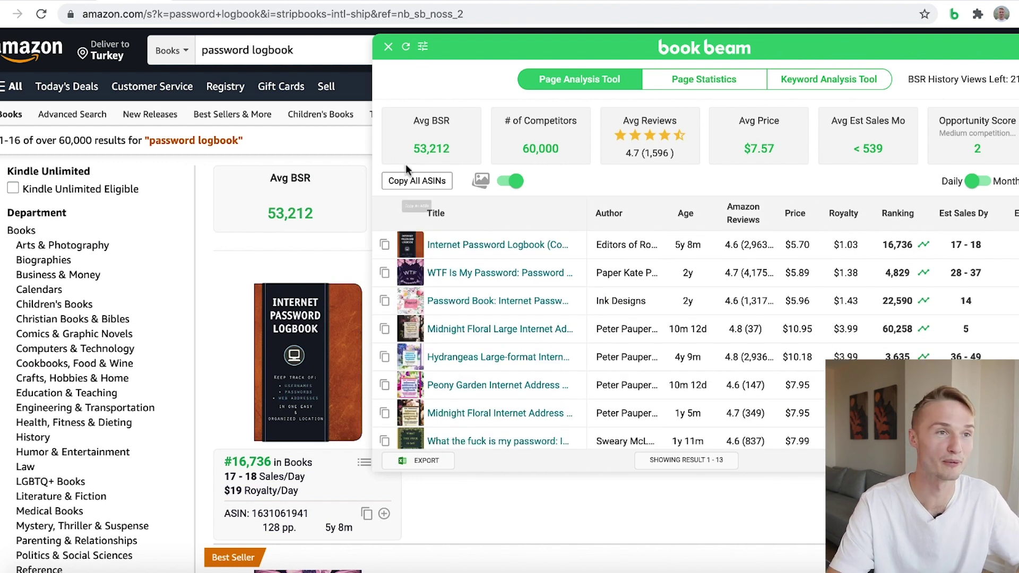
click(388, 46)
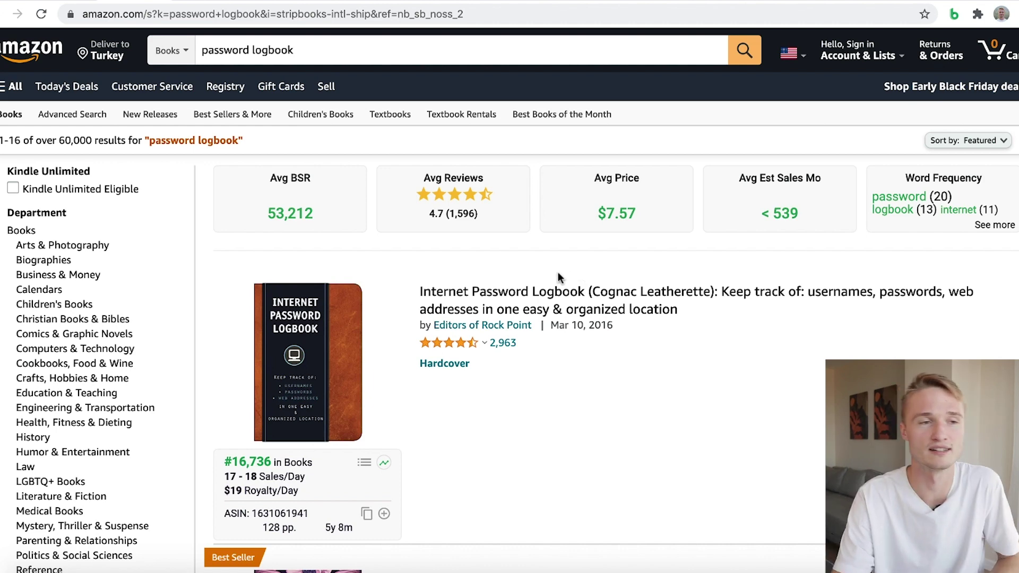
Browse the password logbook search results on Amazon and compare their covers, prices, reviews and sales estimates.
scroll(559, 273, down, 4)
scroll(561, 278, down, 5)
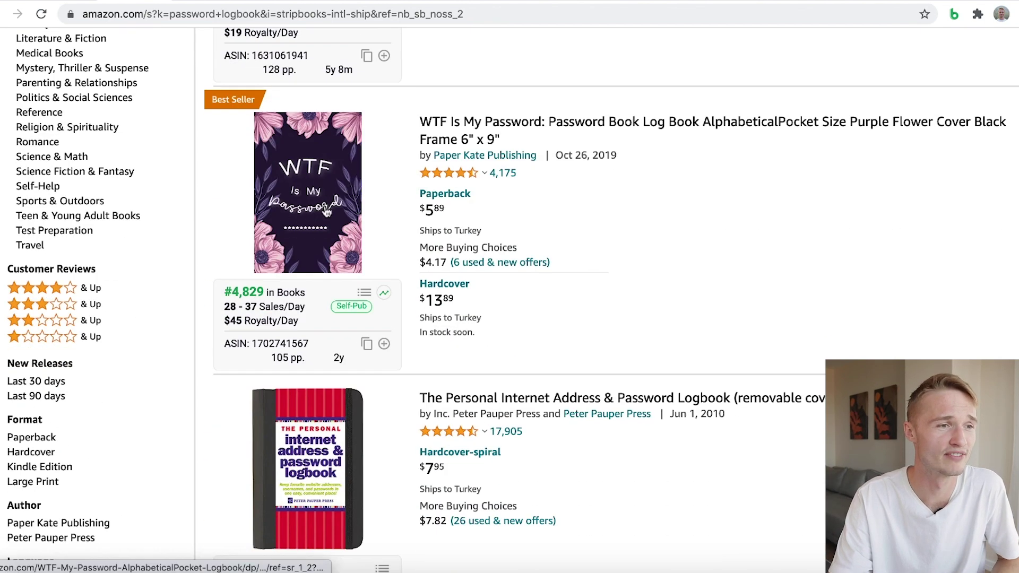
scroll(328, 213, down, 7)
scroll(328, 212, down, 7)
scroll(327, 212, up, 7)
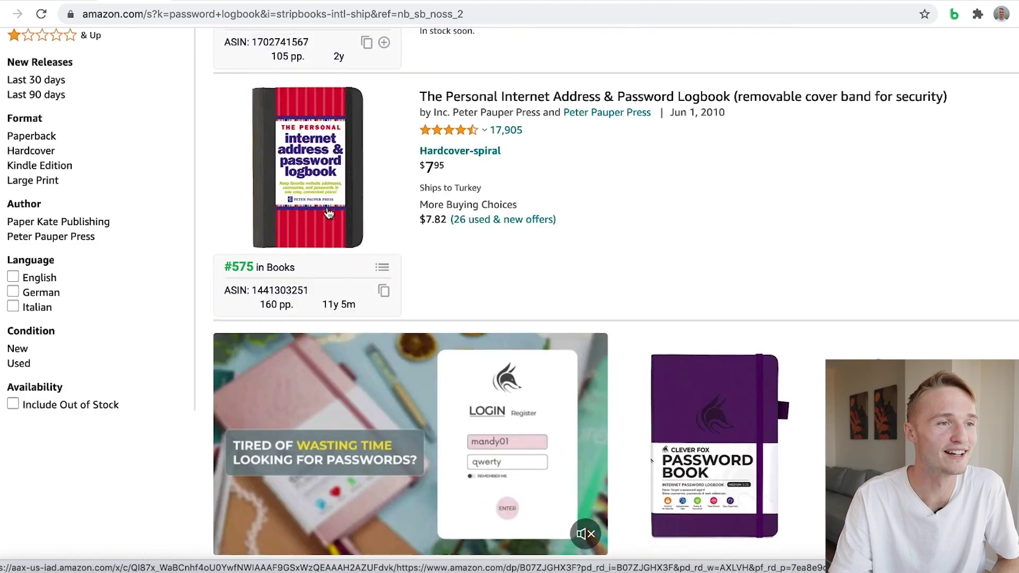
scroll(327, 213, down, 8)
scroll(327, 213, down, 13)
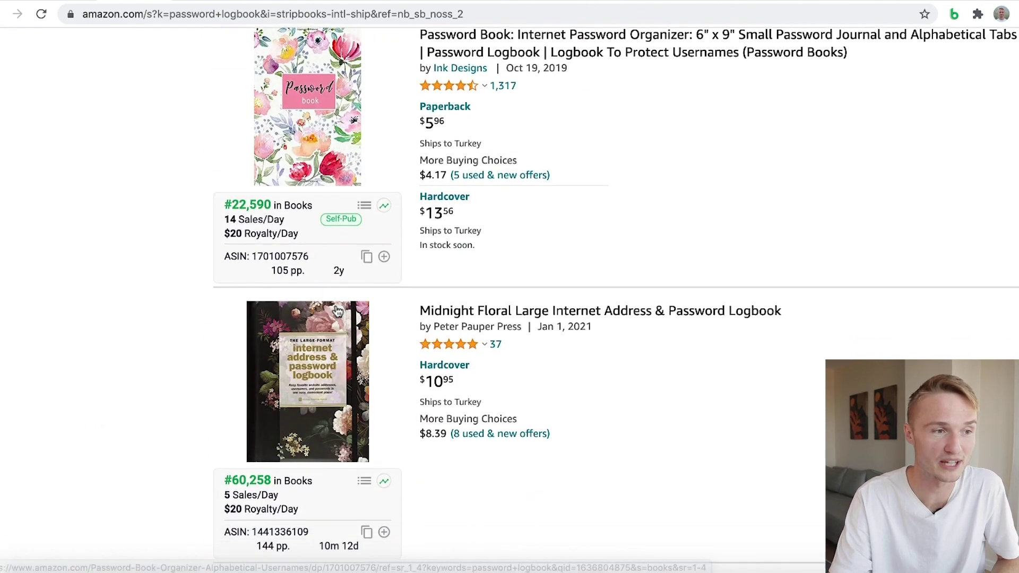
scroll(333, 311, down, 4)
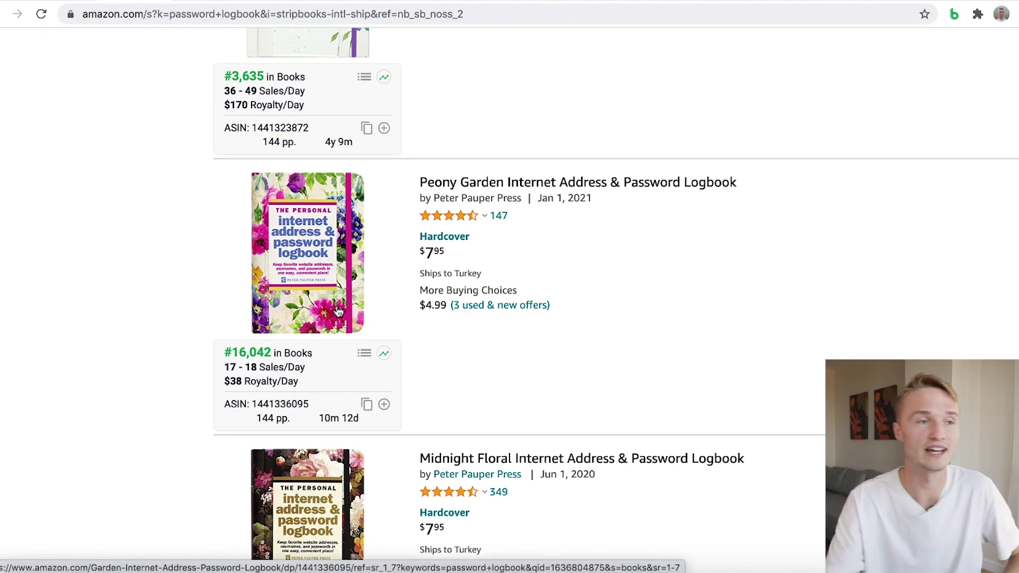
scroll(208, 335, up, 20)
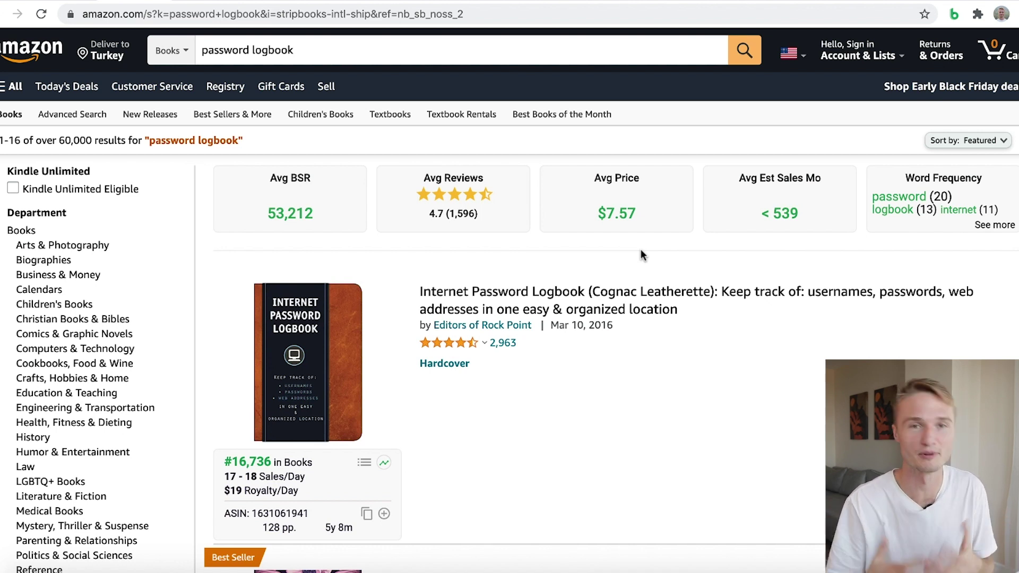
scroll(600, 266, down, 15)
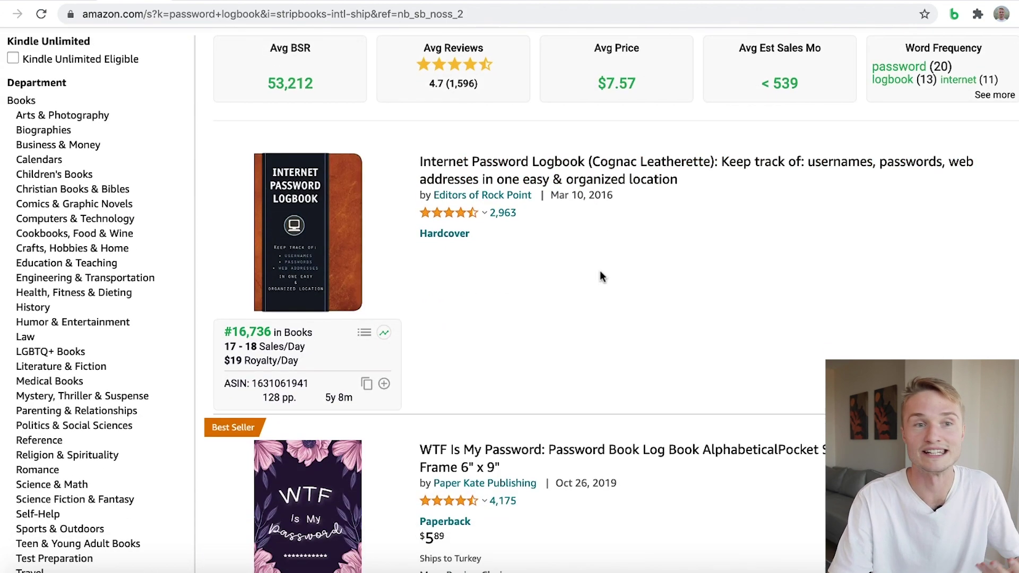
scroll(487, 374, up, 5)
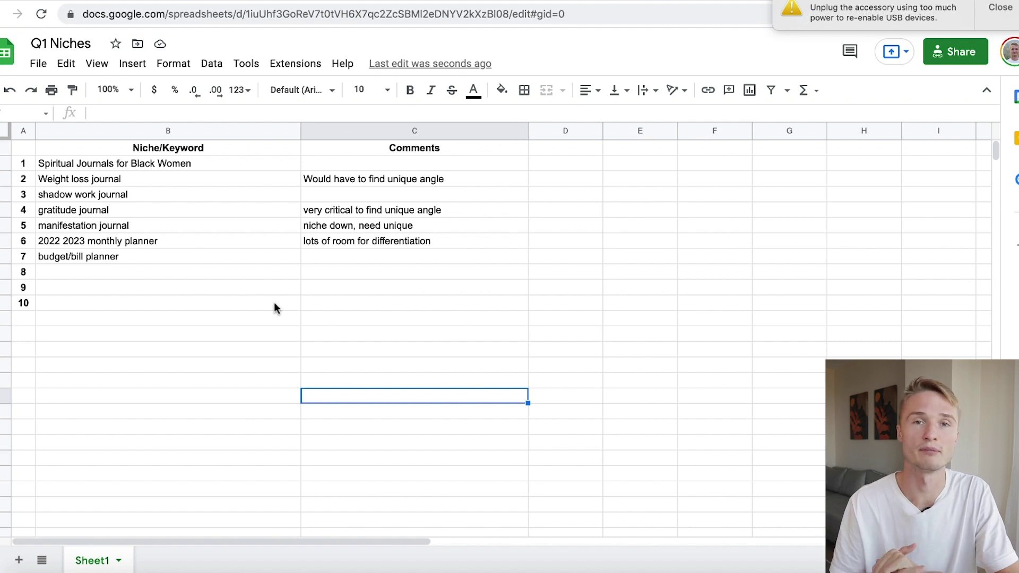
Switch to the Q1 Niches spreadsheet, enter "password logbook" as niche 8 and select its comment cell.
click(282, 273)
key(Return)
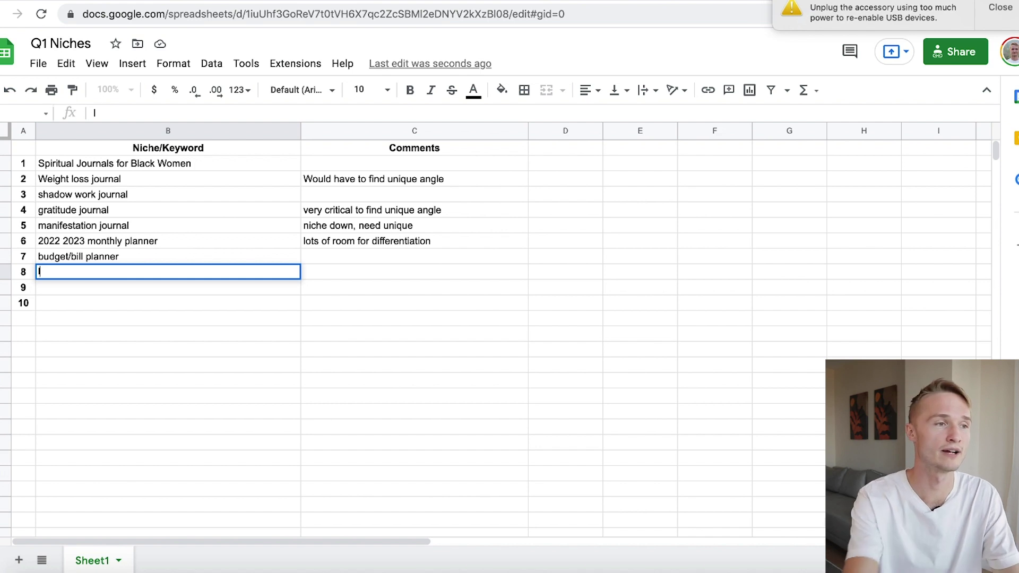
text(password l)
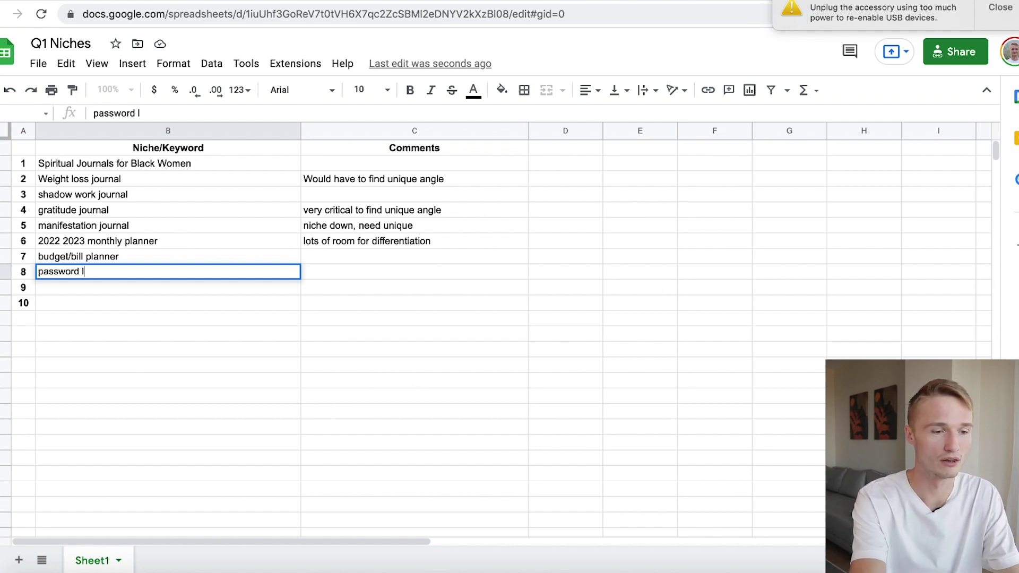
text(ogbook)
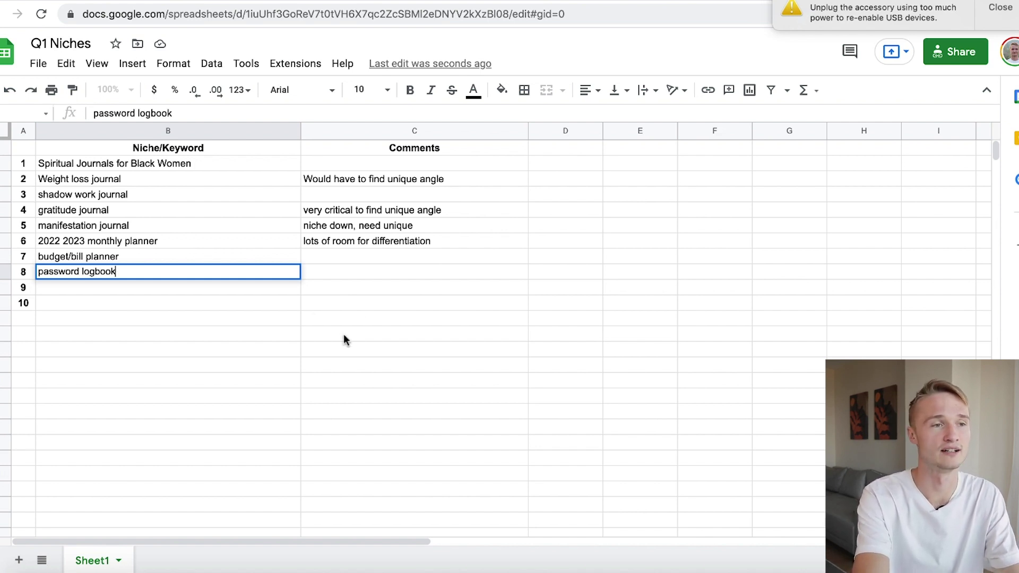
click(353, 274)
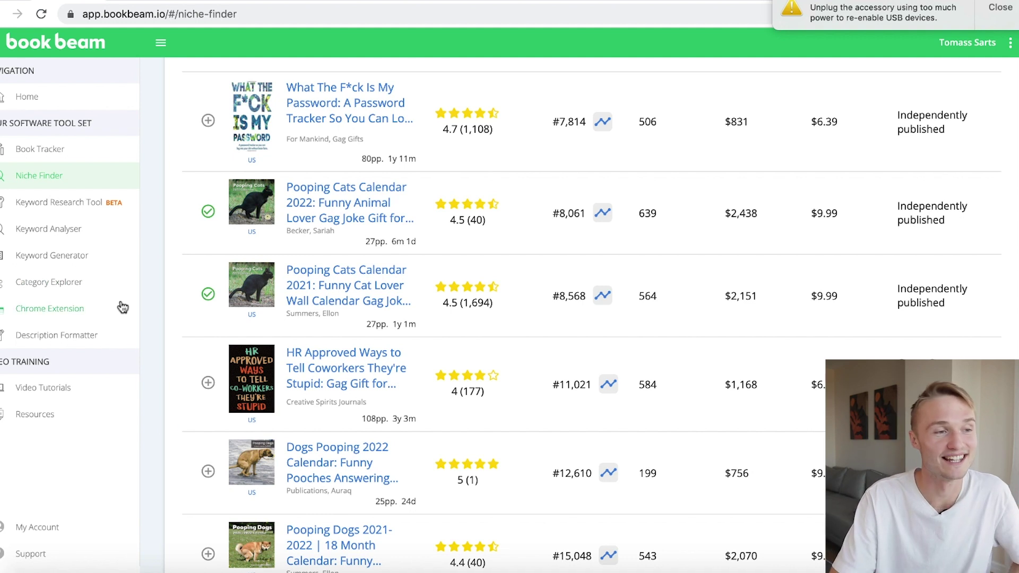
Switch to Book Beam's Niche Finder, check the all-time bestseller rank history of Pooping Cats Calendar 2021 and close the chart.
scroll(166, 307, down, 1)
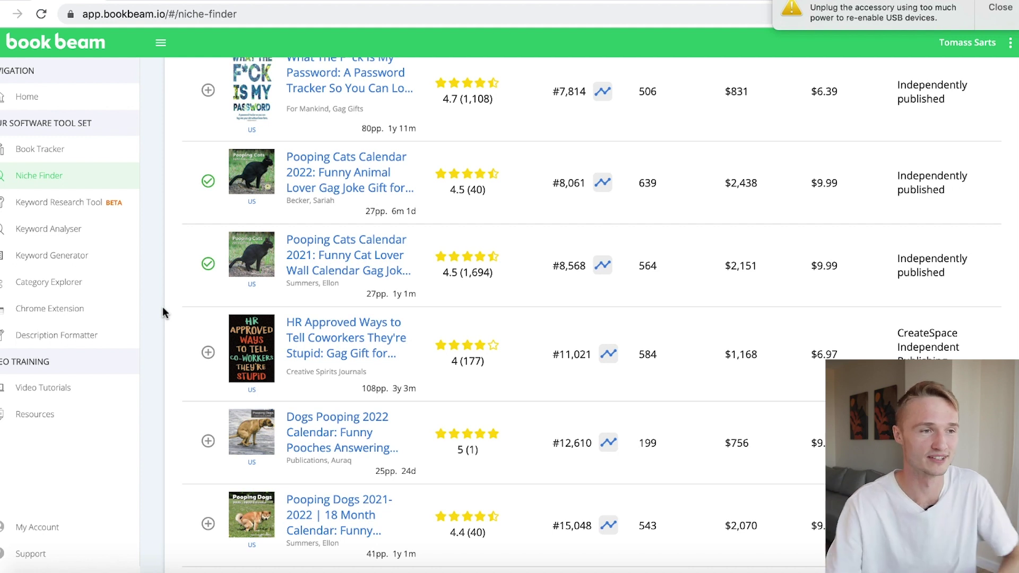
scroll(162, 306, up, 1)
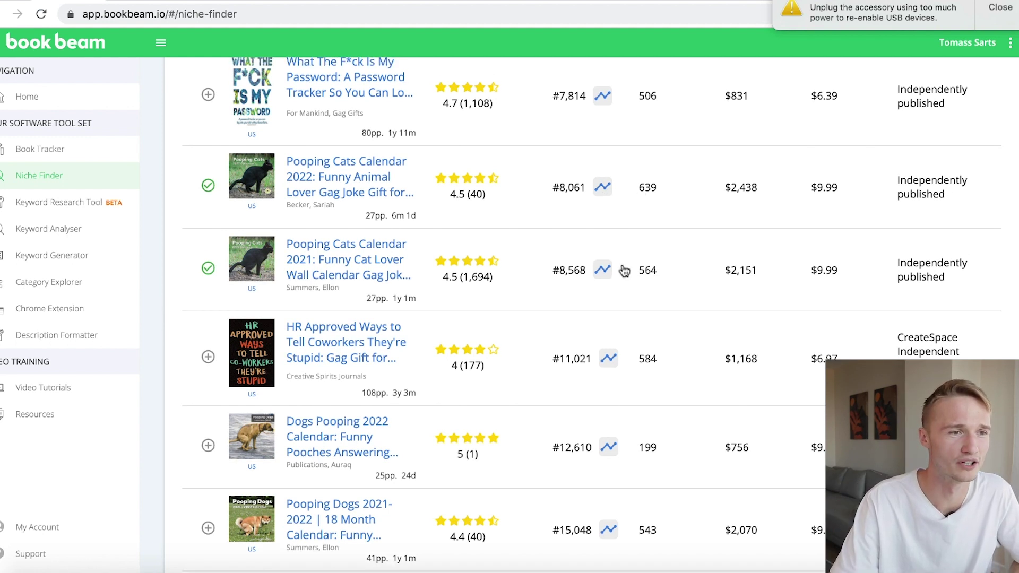
click(603, 269)
click(364, 212)
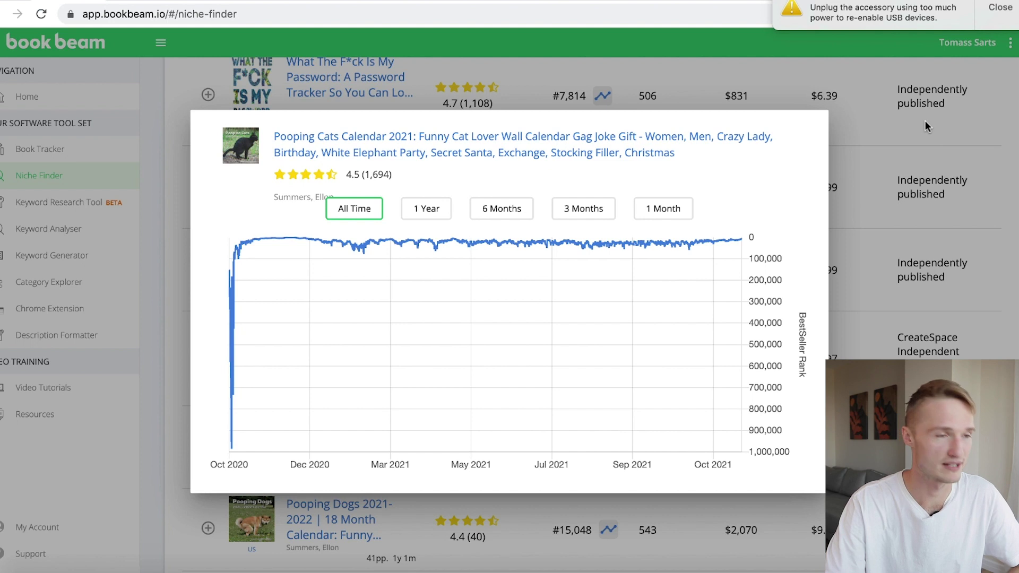
click(738, 100)
Review the full list of gag gift books and compare their themes, age, reviews and monthly royalties.
scroll(517, 342, up, 3)
scroll(734, 249, down, 2)
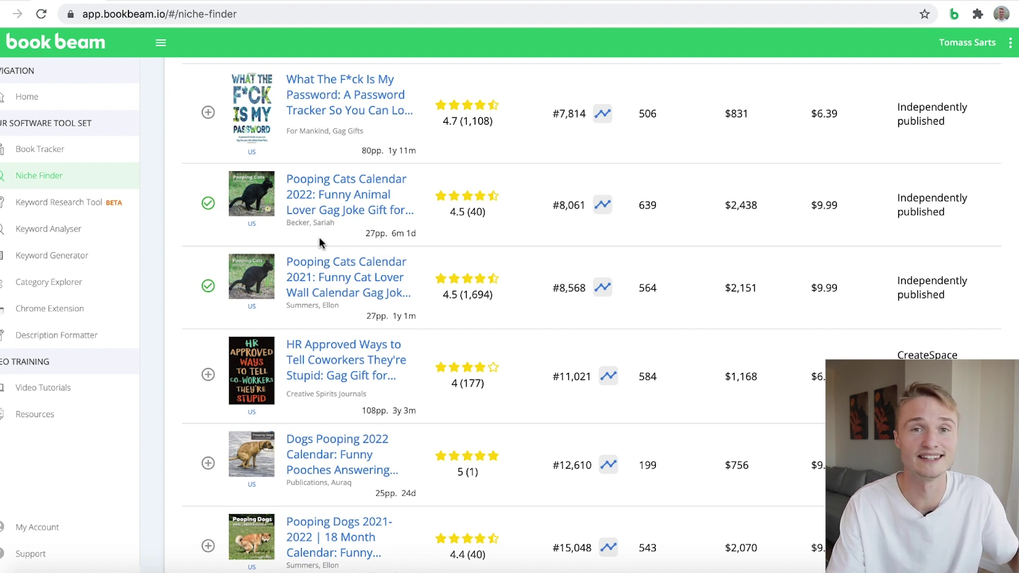
scroll(278, 243, down, 4)
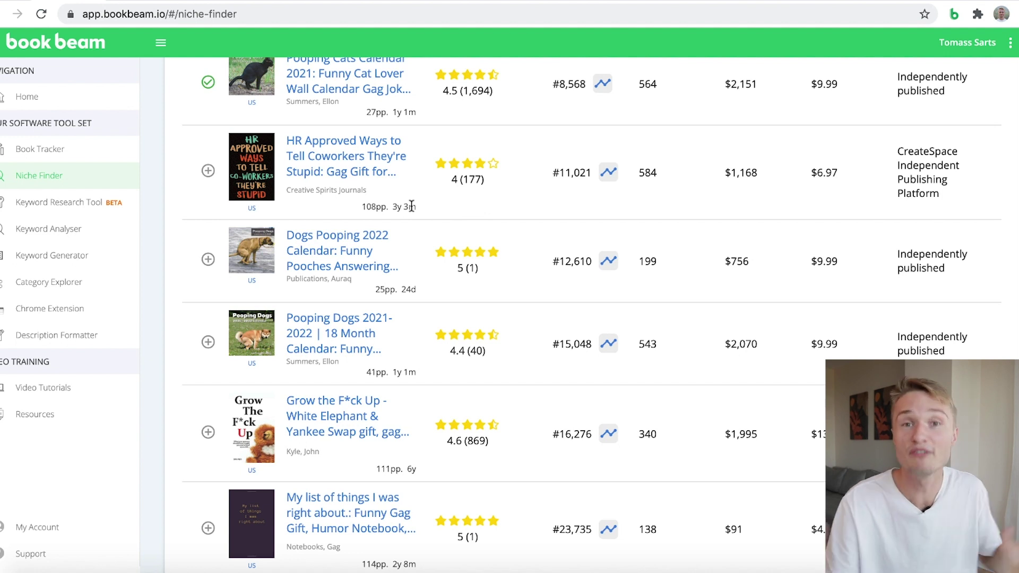
scroll(429, 487, down, 3)
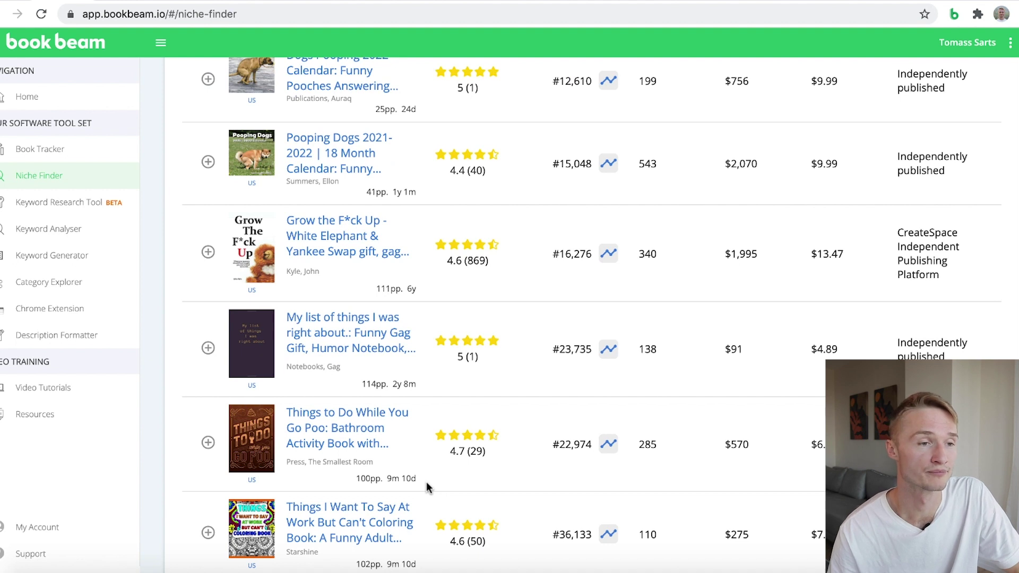
scroll(429, 487, down, 2)
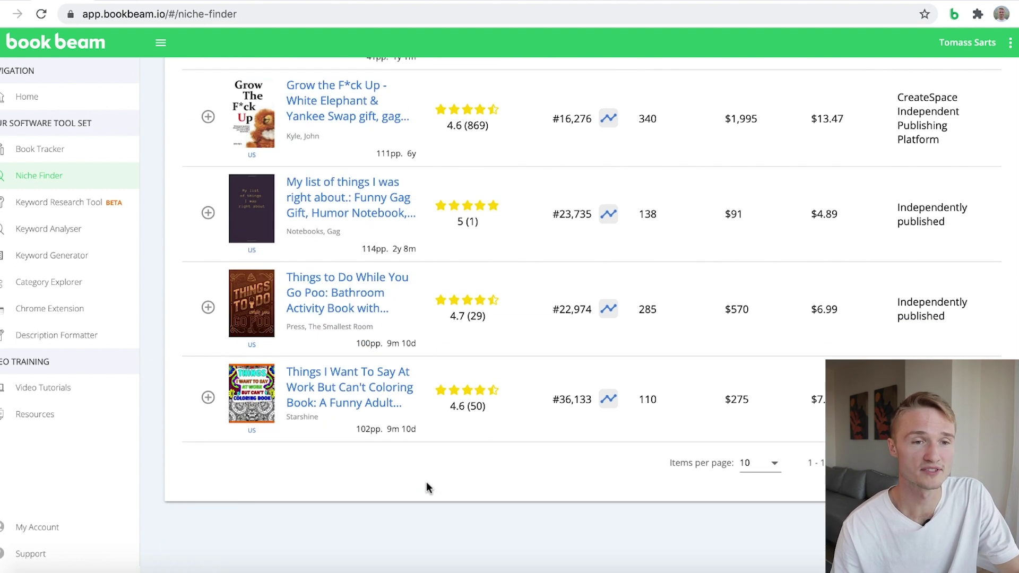
scroll(429, 487, up, 7)
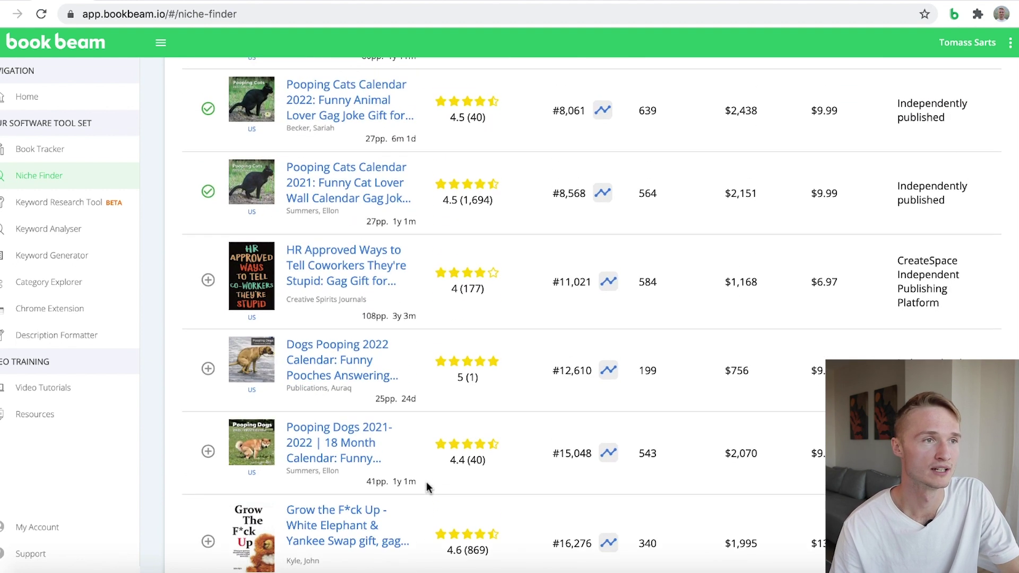
scroll(429, 487, up, 3)
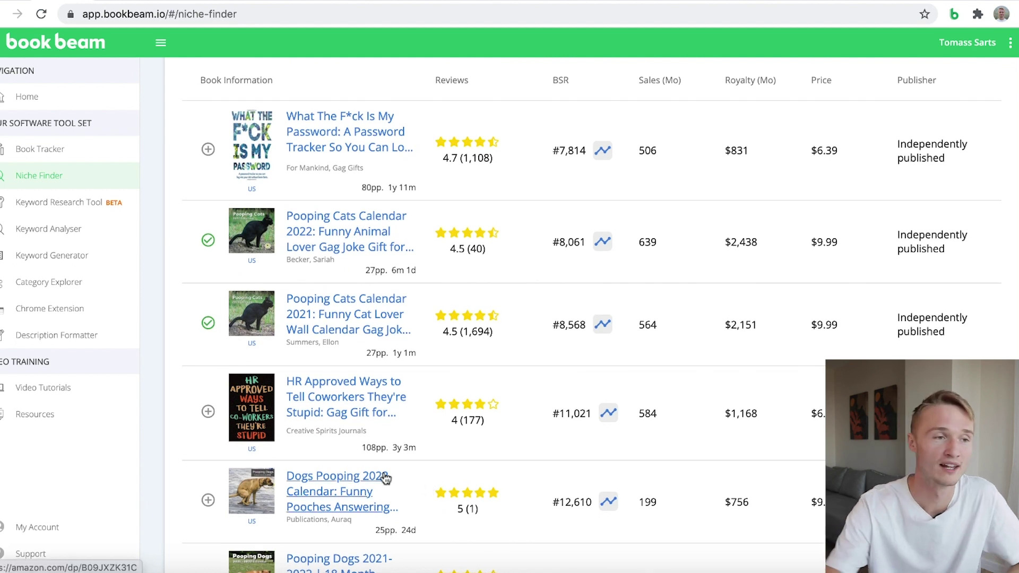
Finish scanning the gag gift books and search the Niche Finder for self-published titles containing "2022".
scroll(393, 491, down, 3)
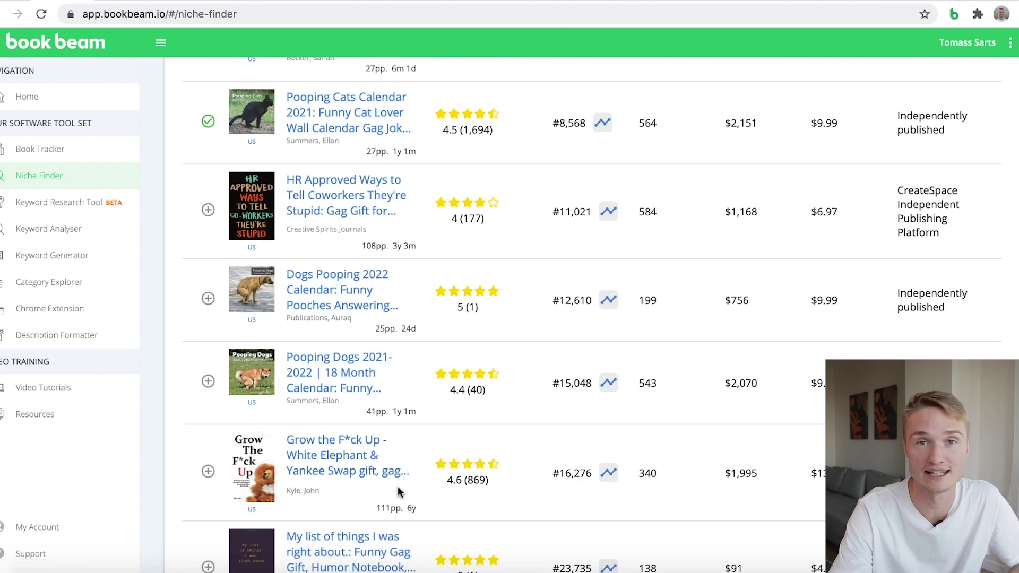
scroll(461, 479, down, 2)
scroll(429, 486, down, 1)
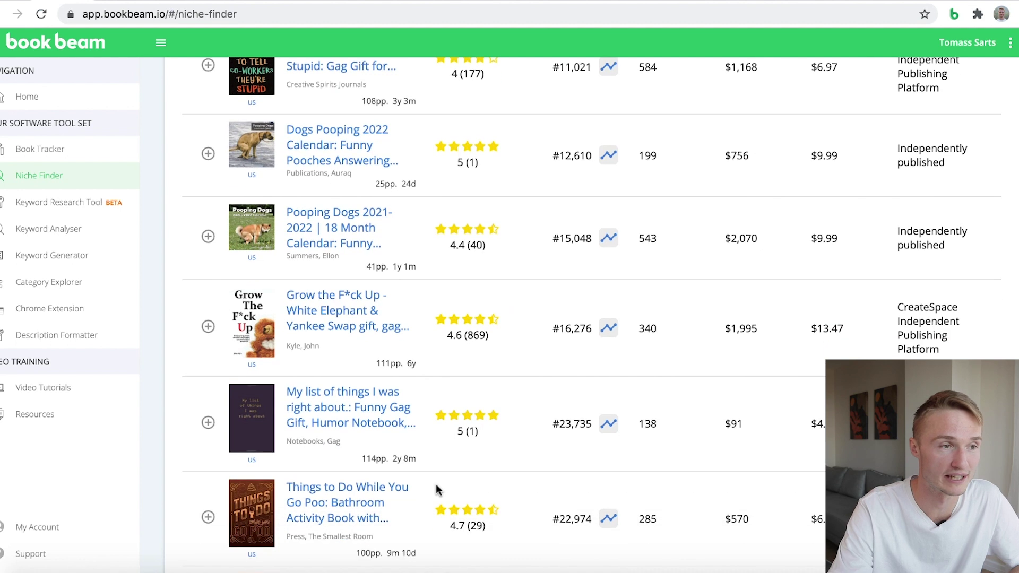
scroll(432, 489, up, 1)
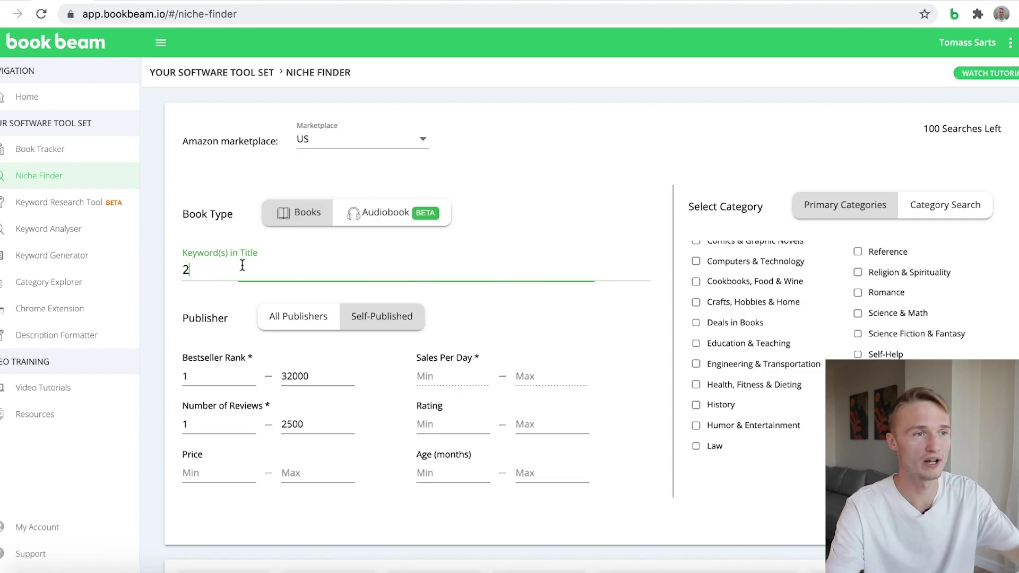
text(022)
key(Return)
scroll(684, 319, down, 4)
scroll(687, 318, up, 4)
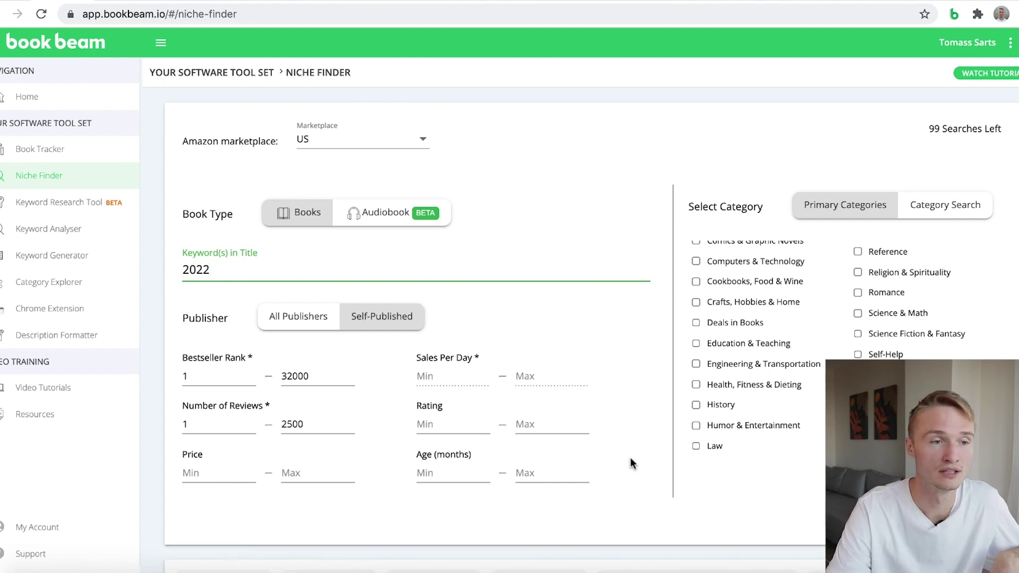
Review the books with 2022 in the title, compare their types, reviews and royalties, and load the next page of results.
scroll(626, 459, down, 1)
scroll(240, 233, down, 10)
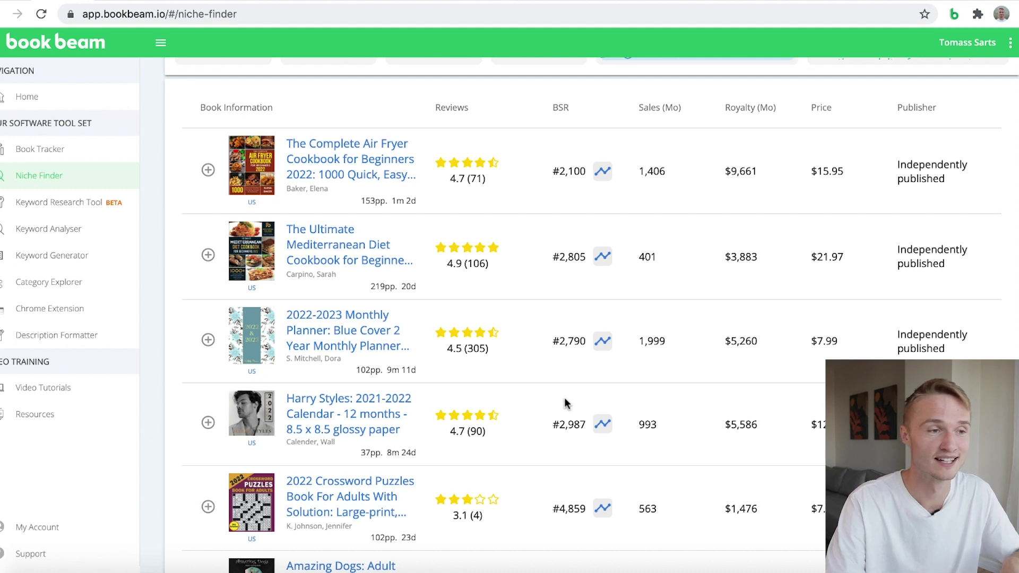
scroll(563, 402, down, 5)
scroll(555, 399, down, 2)
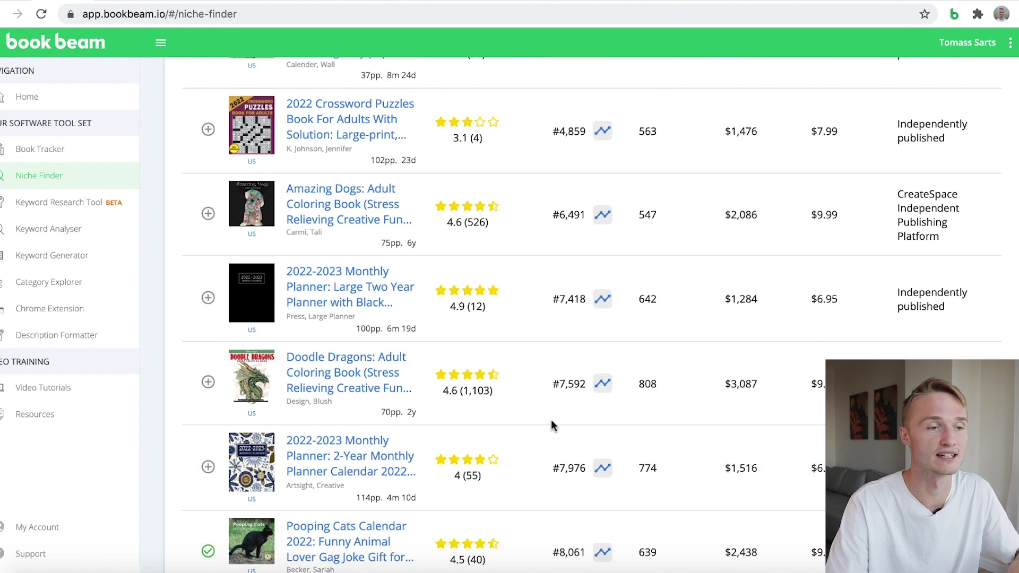
scroll(551, 422, down, 2)
scroll(544, 422, up, 3)
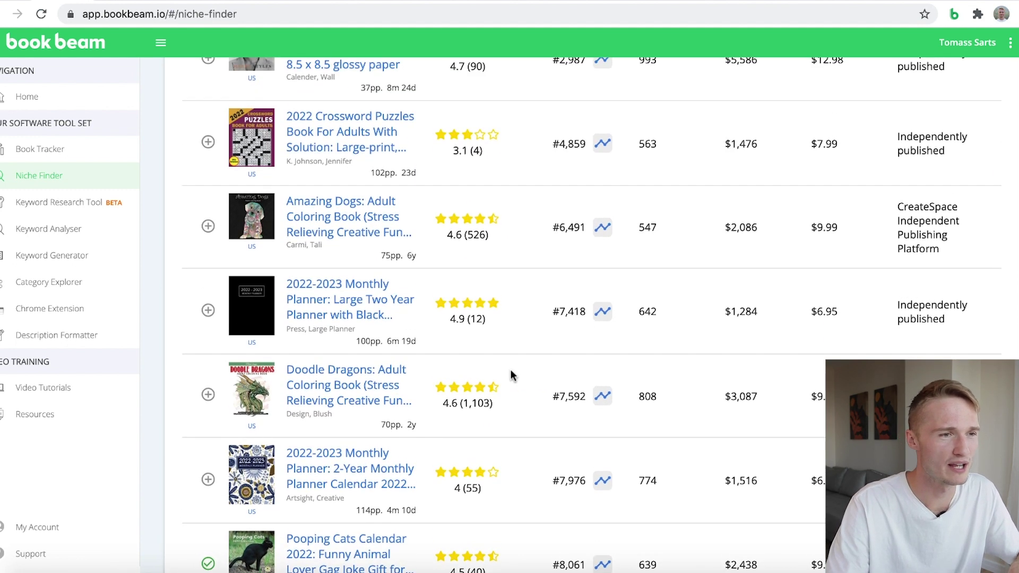
scroll(511, 375, up, 4)
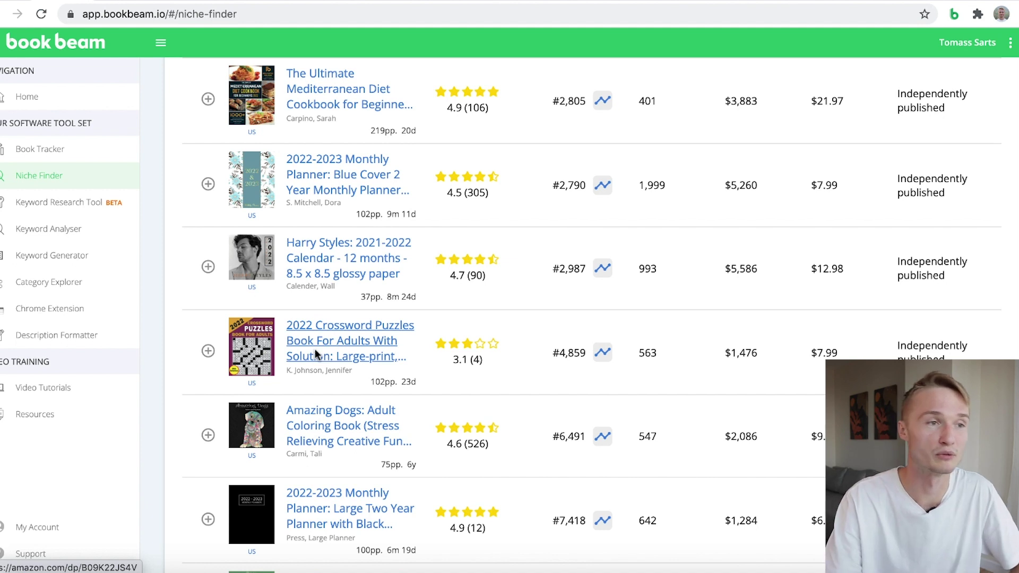
scroll(314, 349, down, 7)
click(955, 464)
scroll(908, 342, up, 9)
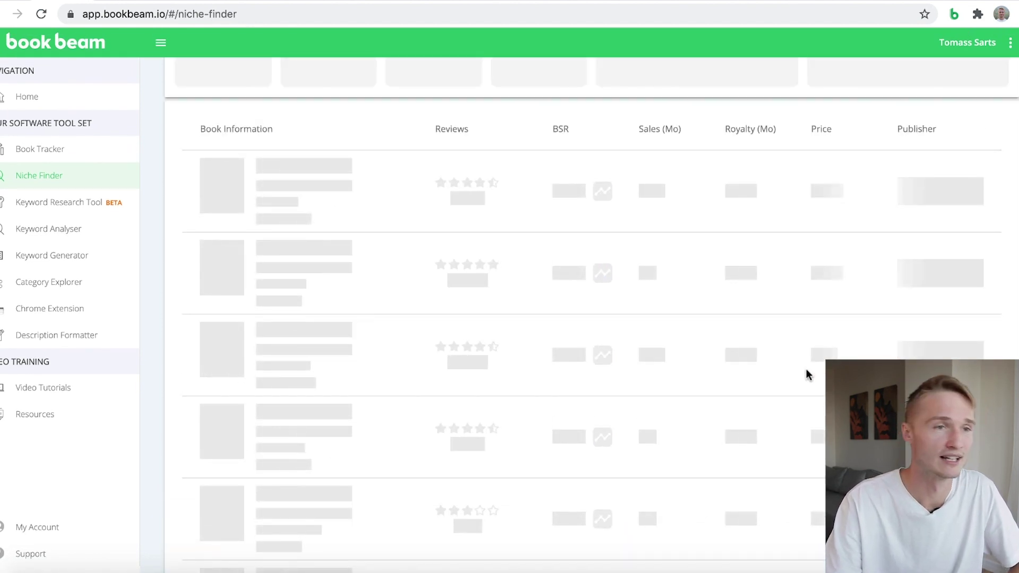
scroll(713, 365, up, 8)
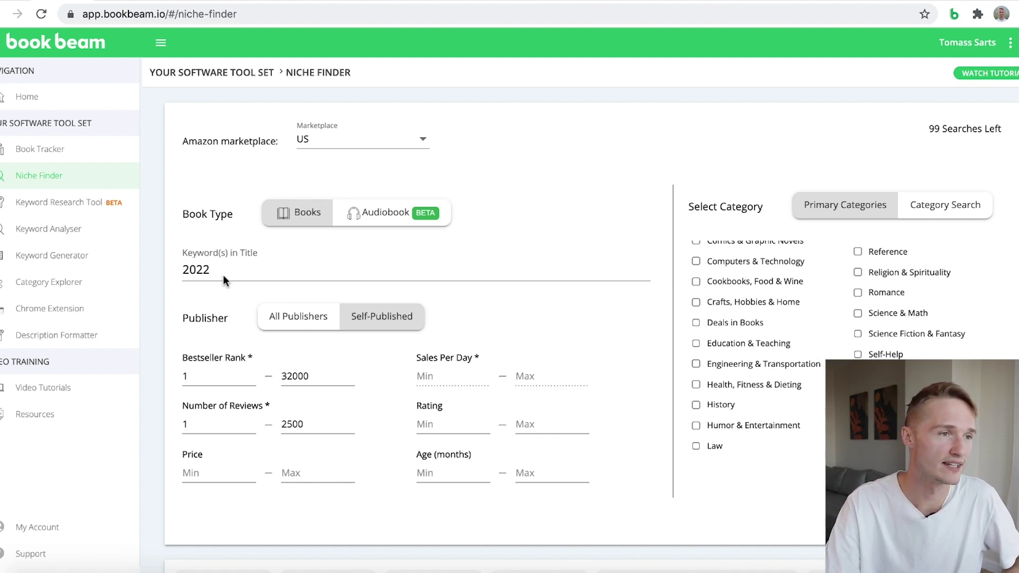
Replace the title keyword with "valentine's" and run the search for self-published books.
drag(222, 276, 161, 265)
key(BackSpace)
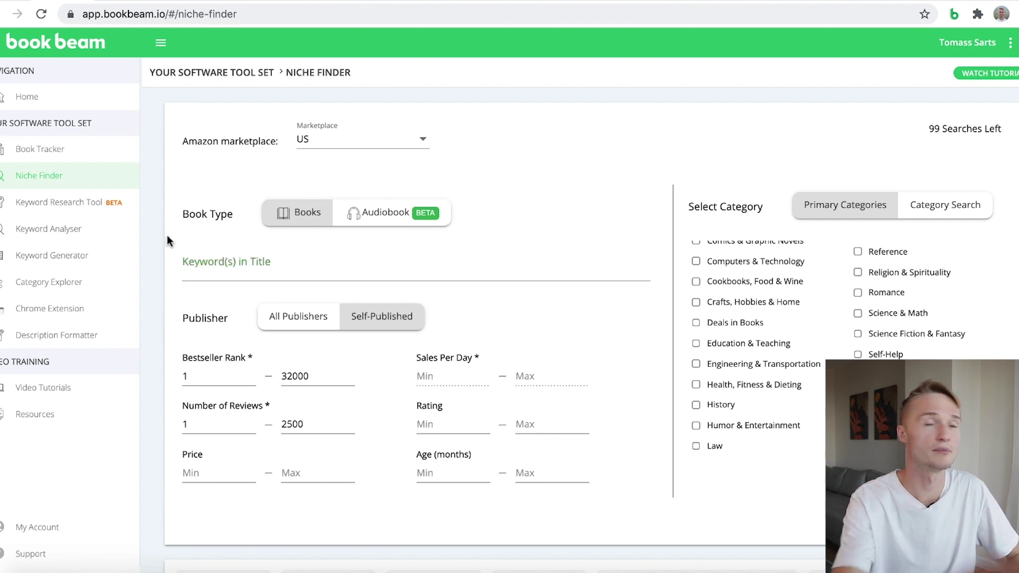
click(167, 236)
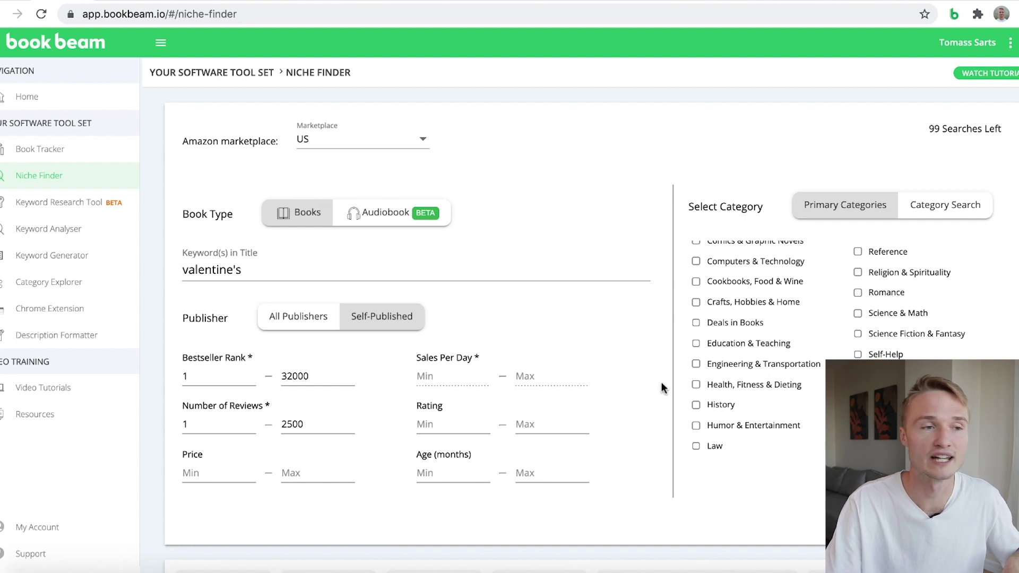
scroll(658, 396, down, 1)
scroll(658, 395, down, 5)
scroll(645, 402, up, 5)
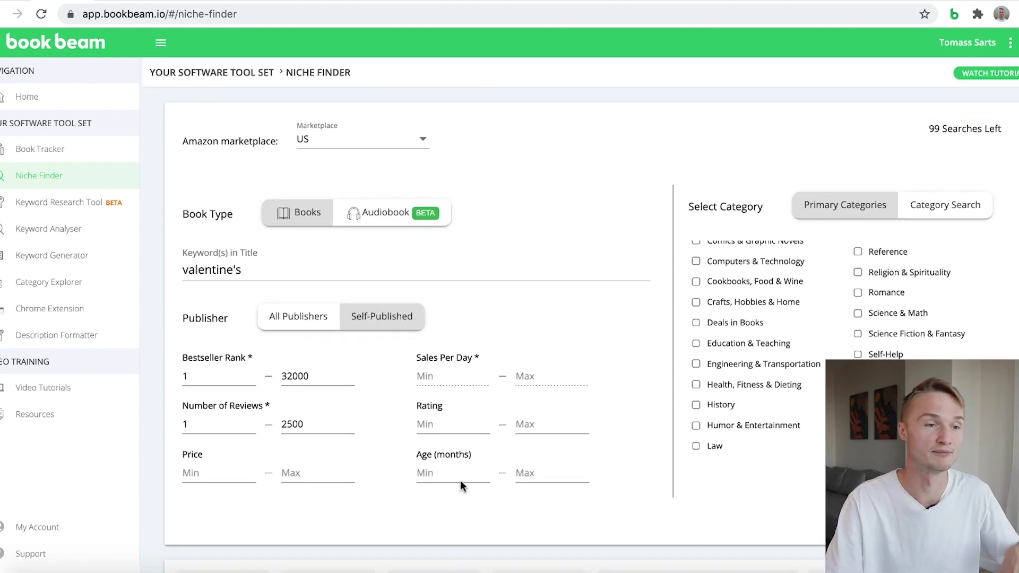
scroll(606, 155, down, 1)
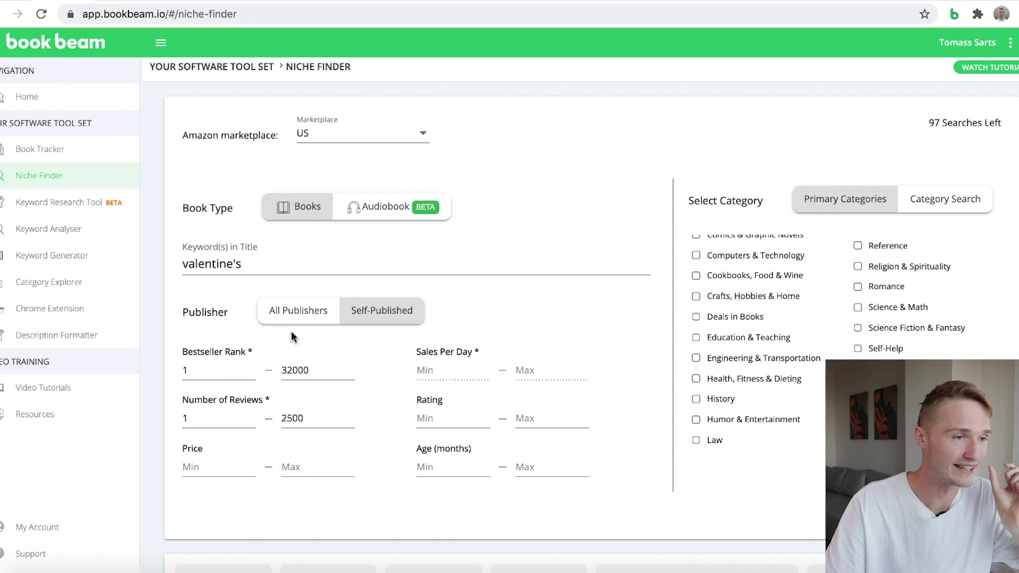
Set the maximum bestseller rank to 400000 and rerun the valentine's search.
drag(291, 370, 281, 368)
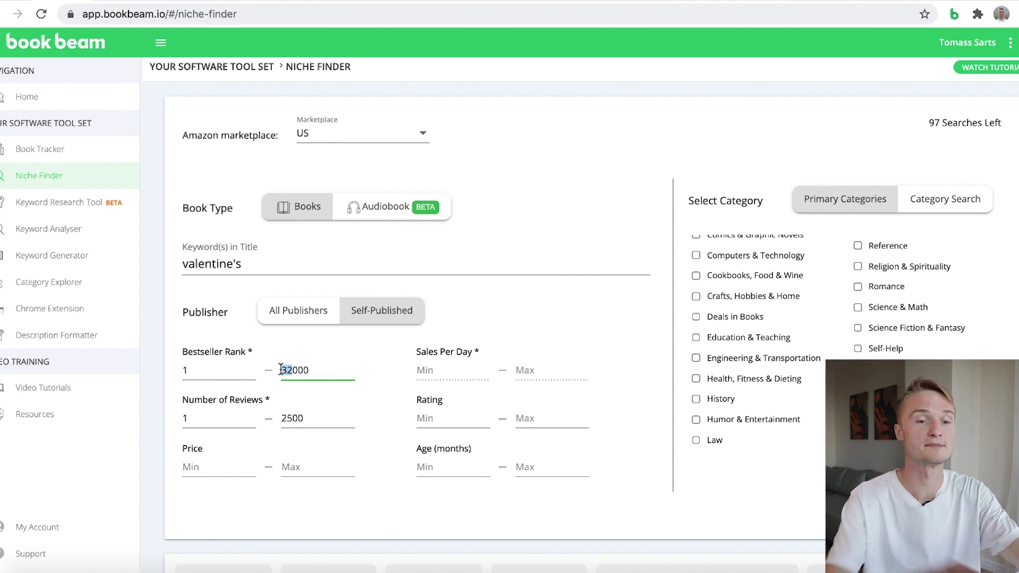
key(BackSpace)
text(400)
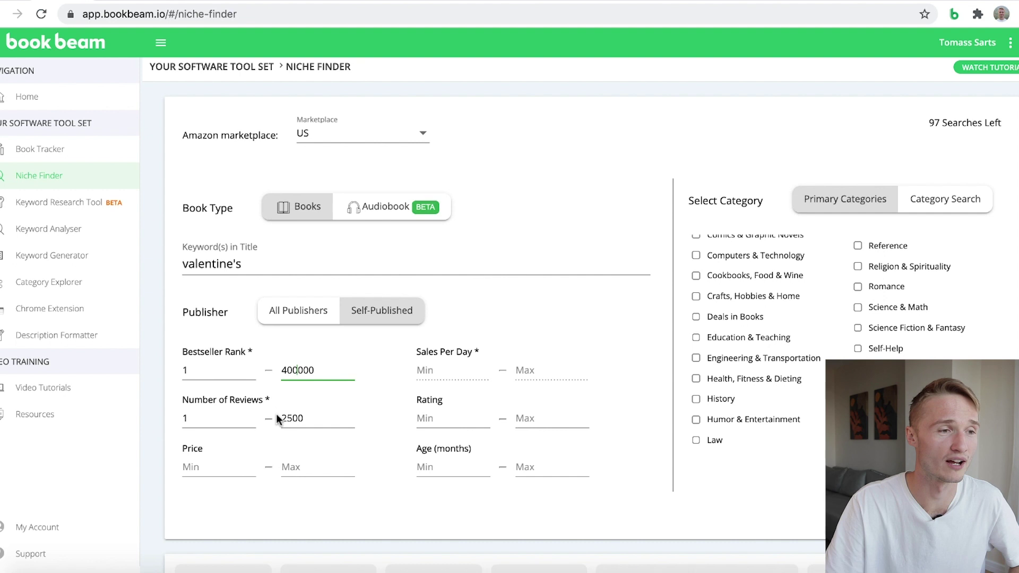
drag(294, 419, 266, 428)
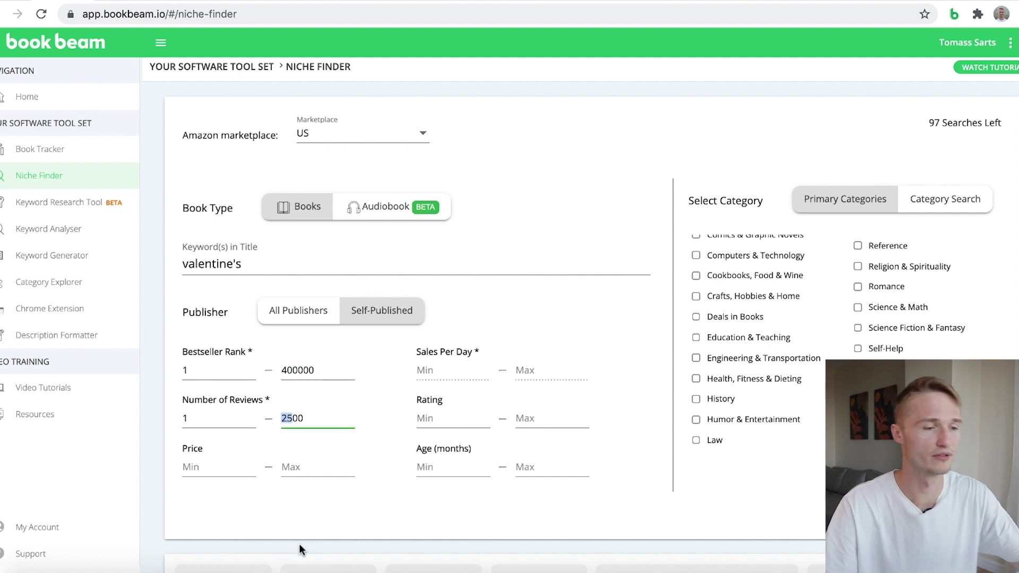
click(340, 543)
click(955, 512)
scroll(632, 345, down, 1)
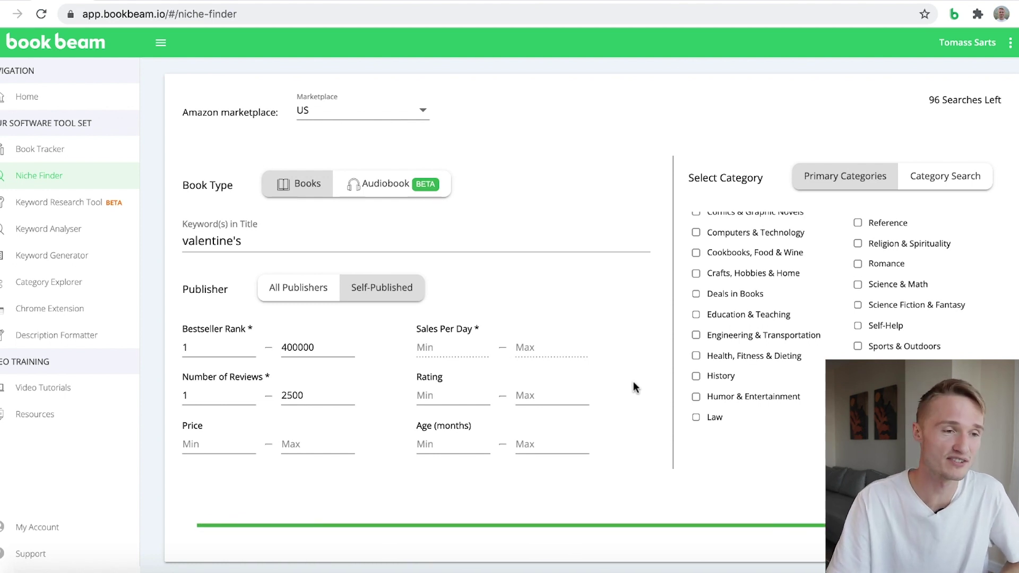
Examine the first Valentine's books in the results and compare their bestseller ranks, reviews and monthly sales.
scroll(633, 381, down, 5)
scroll(622, 387, down, 5)
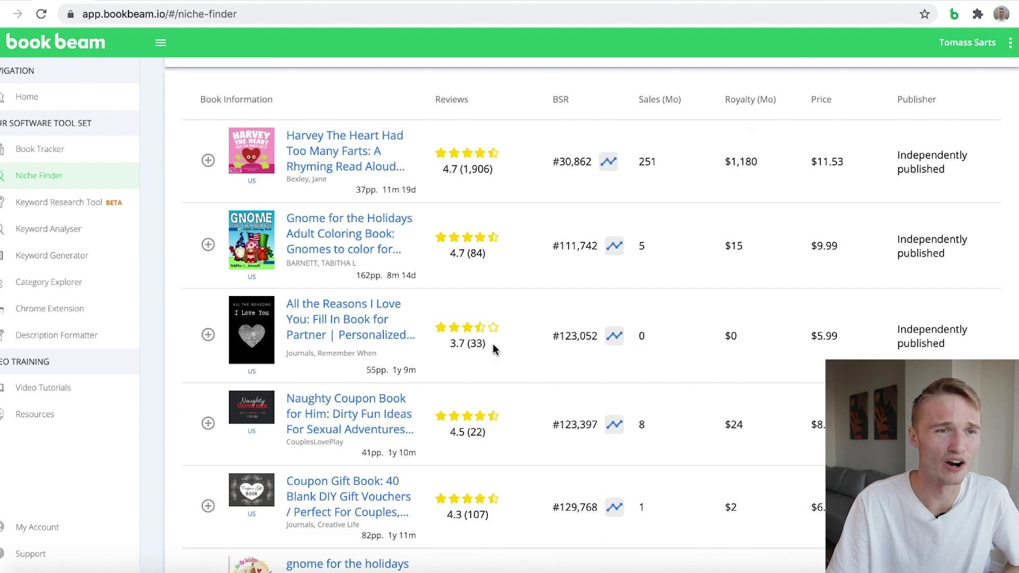
scroll(493, 347, down, 1)
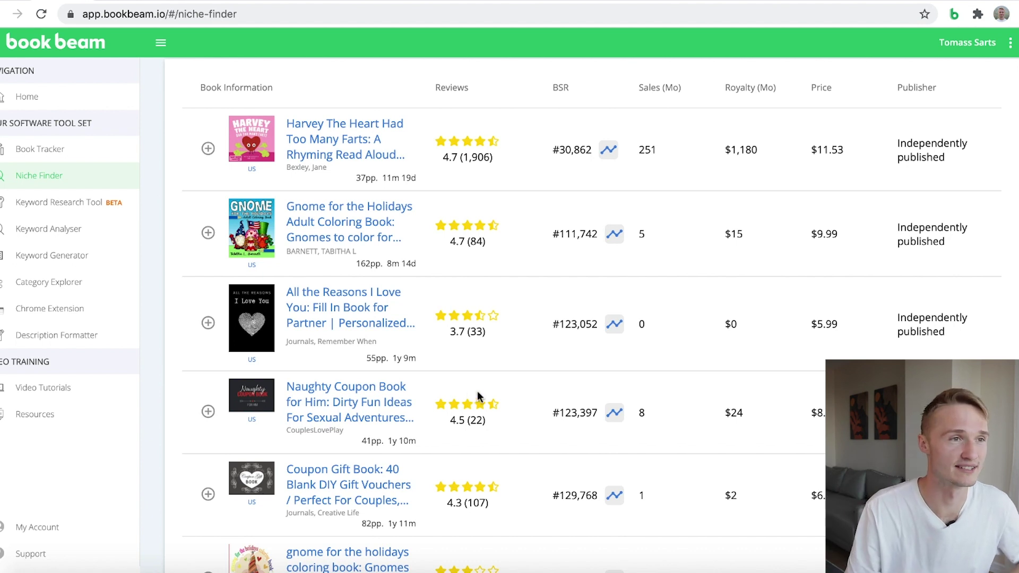
scroll(477, 405, up, 3)
scroll(419, 283, down, 1)
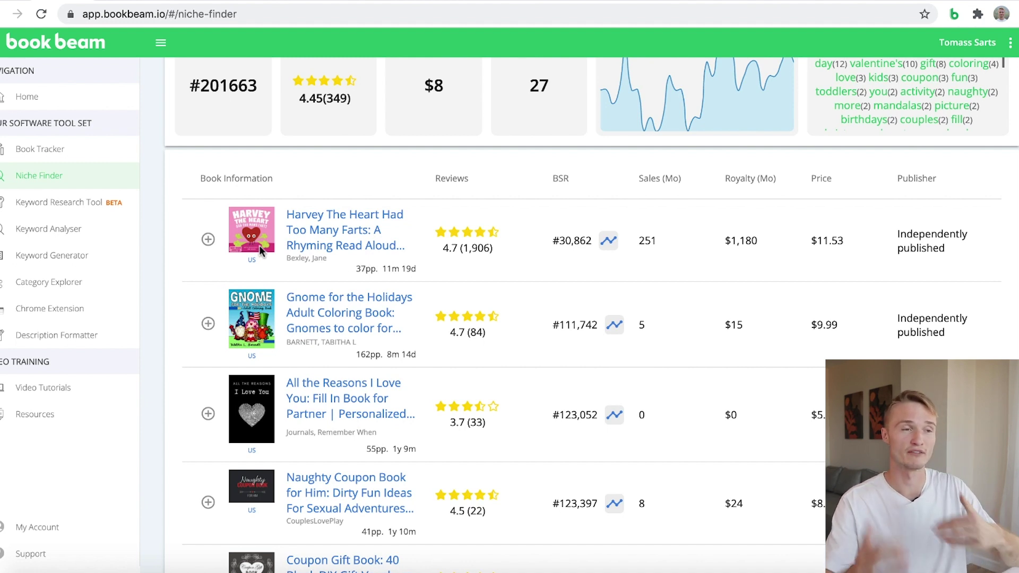
scroll(259, 245, down, 2)
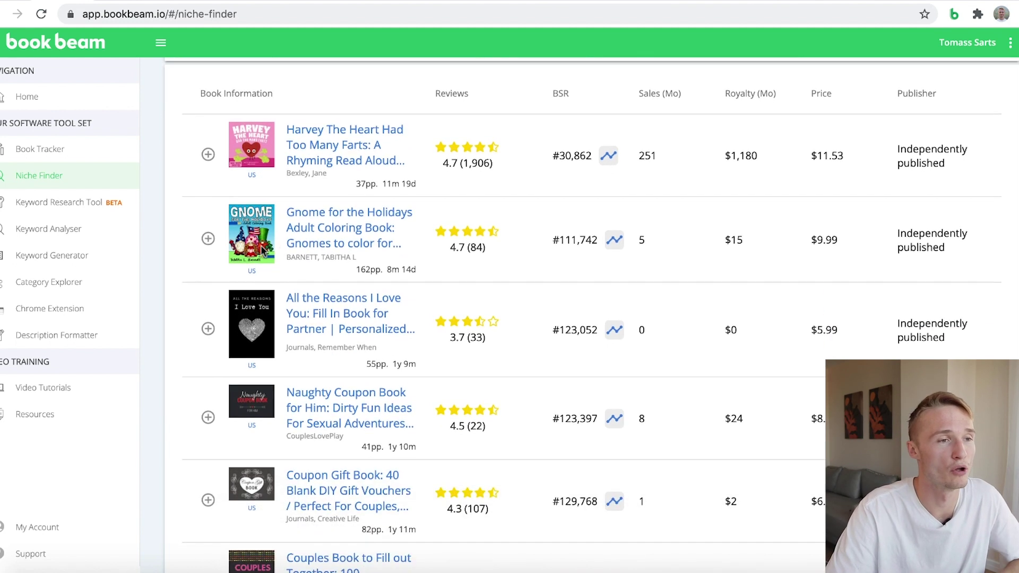
Open the Amazon page of the All the Reasons I Love You fill-in book, look through its details and close it.
click(356, 334)
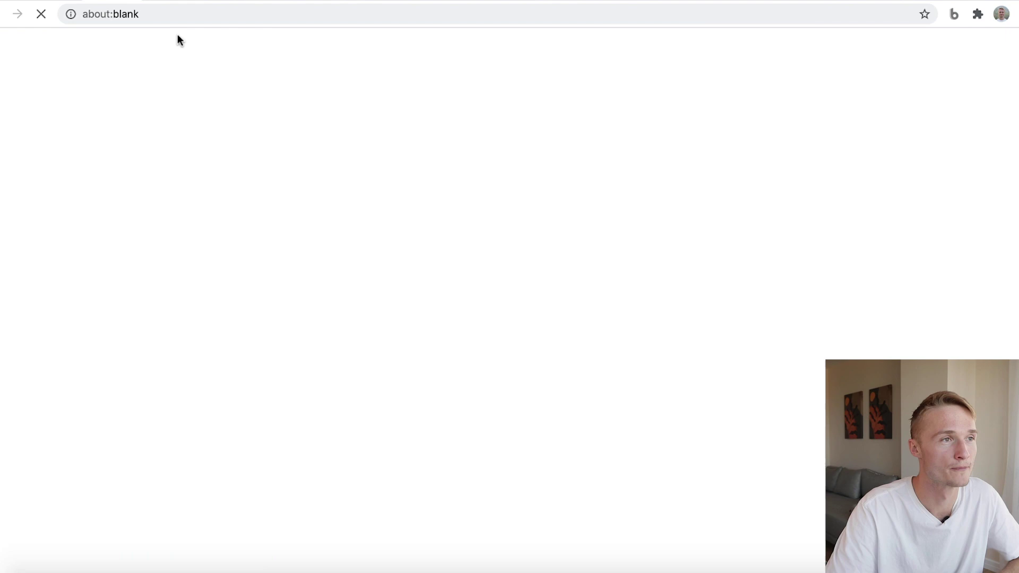
scroll(226, 199, down, 20)
scroll(228, 199, down, 10)
scroll(225, 197, up, 15)
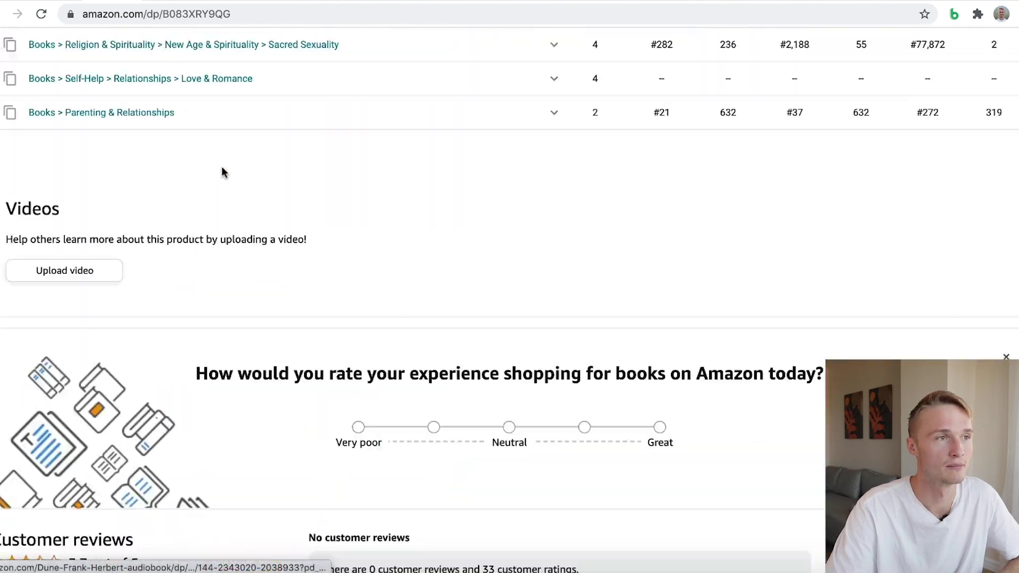
scroll(222, 172, up, 20)
key(ctrl+w)
Go to the second page of Valentine's results and compare the coupon, coloring and activity books listed.
scroll(354, 358, down, 8)
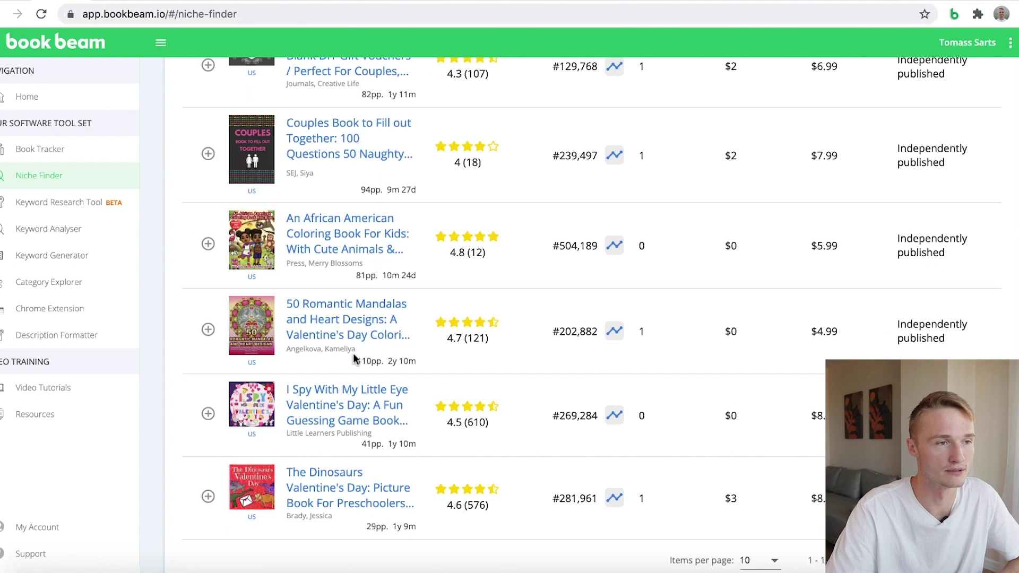
click(902, 560)
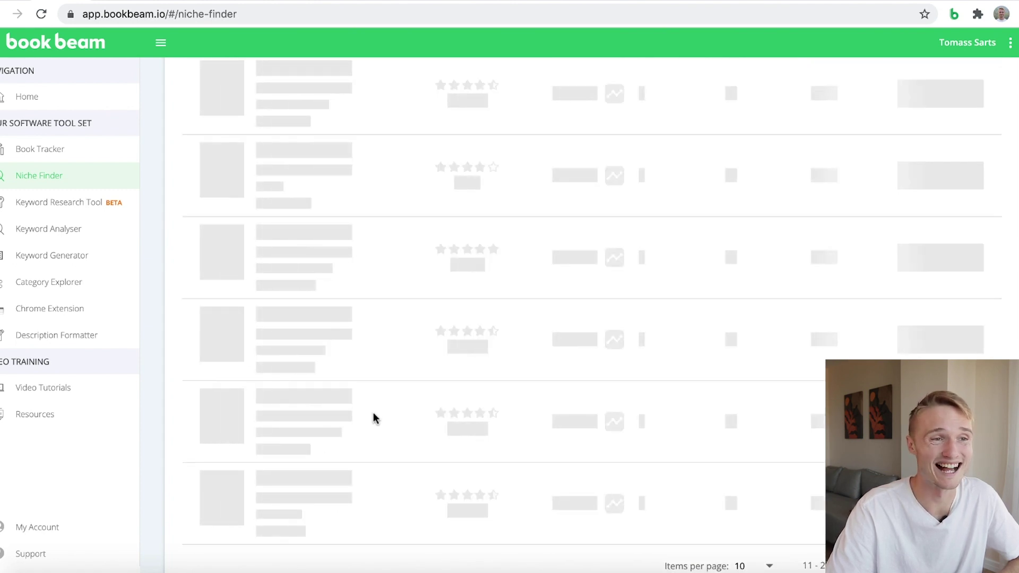
scroll(374, 412, up, 5)
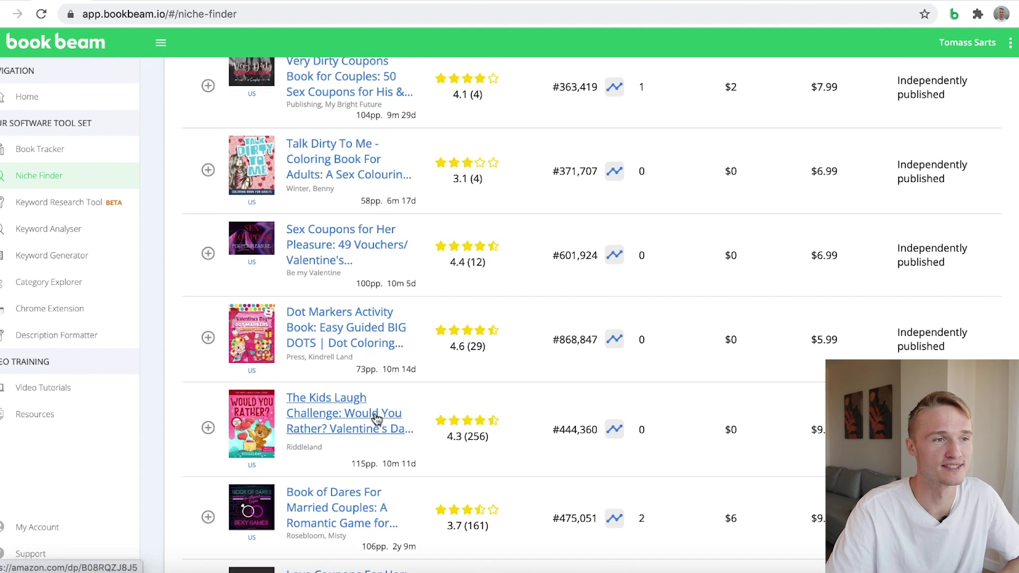
scroll(607, 450, down, 2)
scroll(608, 452, down, 2)
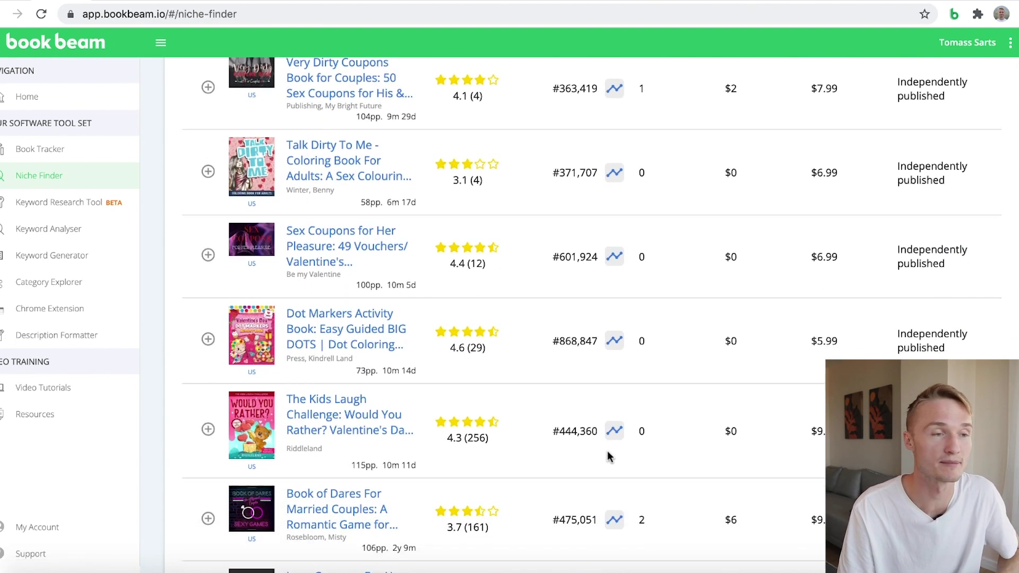
scroll(428, 476, down, 4)
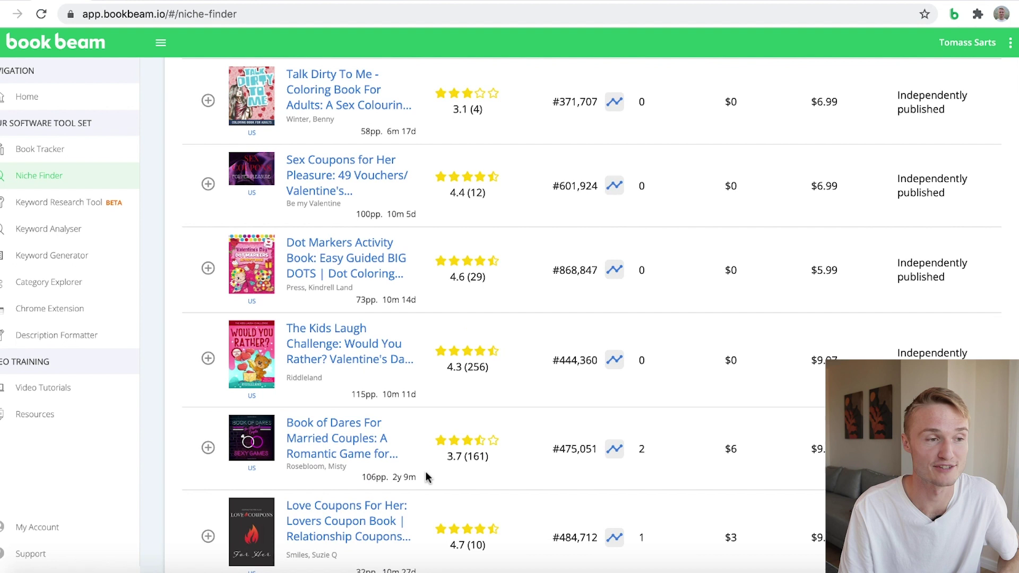
scroll(334, 352, up, 1)
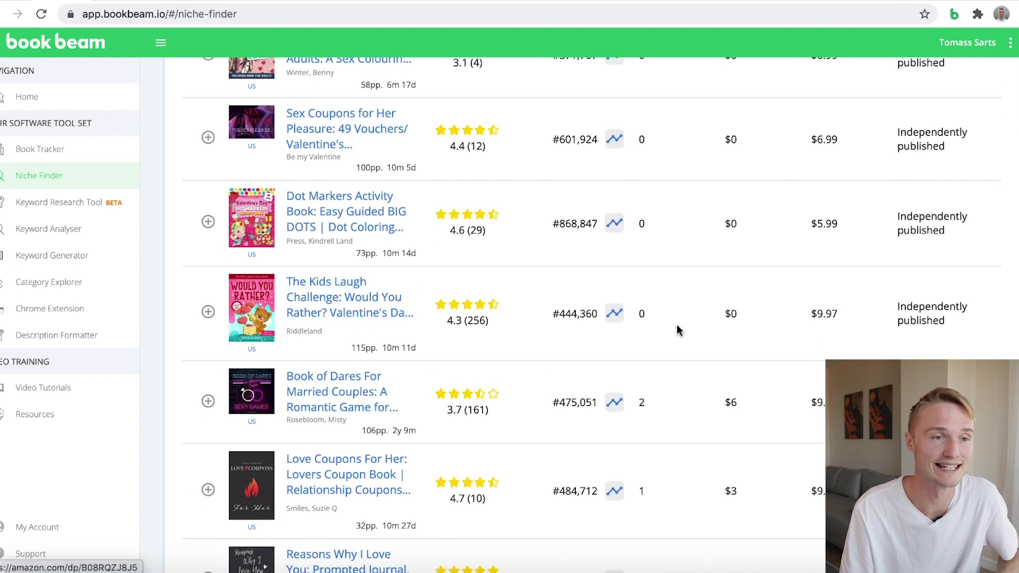
Check the 1-year and all-time bestseller rank history of The Kids Laugh Challenge Valentine's Day Edition and close the chart.
click(613, 314)
click(412, 212)
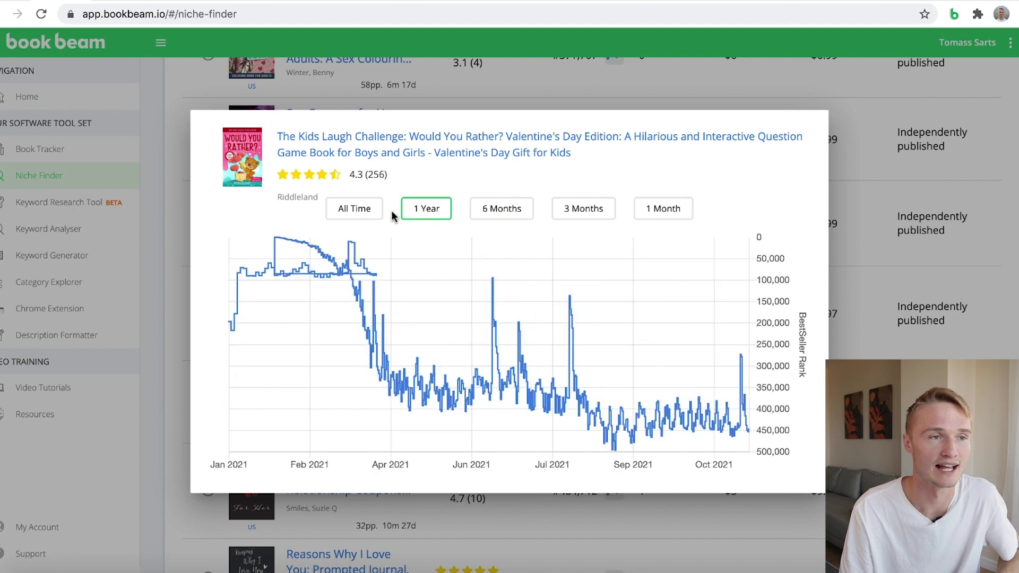
click(880, 273)
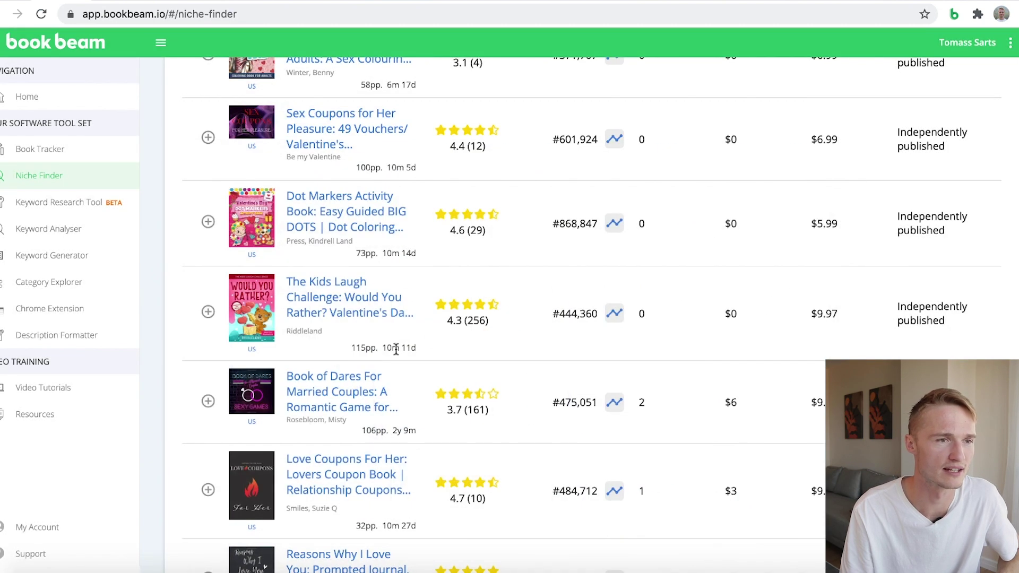
click(616, 315)
click(353, 209)
mouse_move(234, 243)
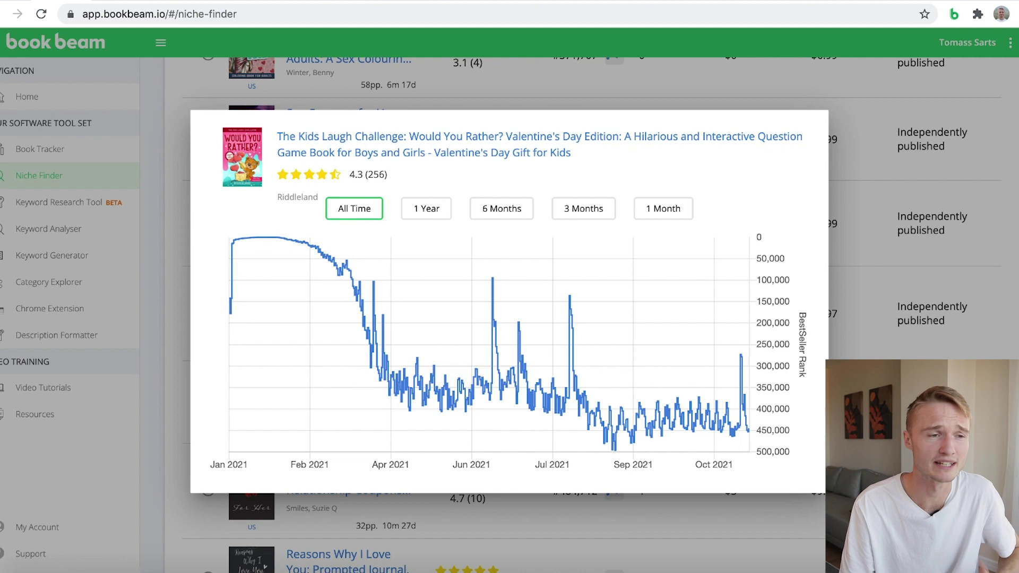
key(Escape)
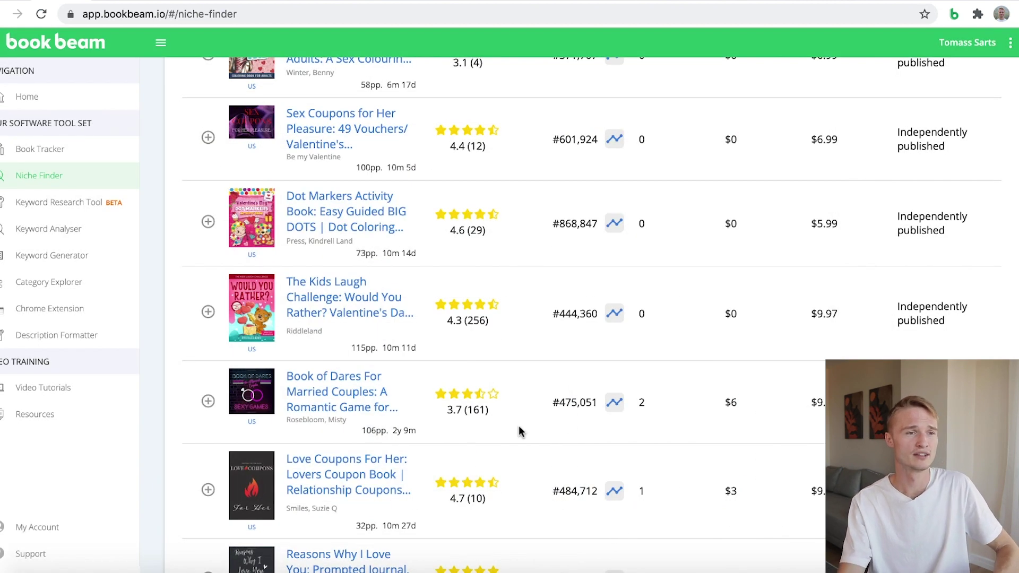
scroll(525, 428, down, 2)
scroll(386, 326, up, 1)
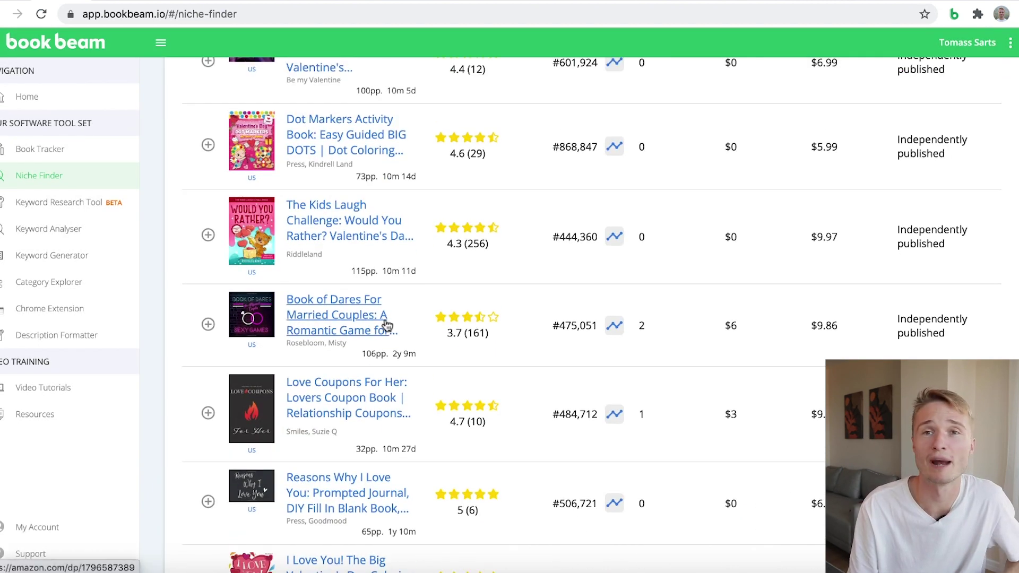
Check the all-time bestseller rank history of the Valentine's Dot Markers Activity Book and close the chart.
scroll(725, 242, up, 1)
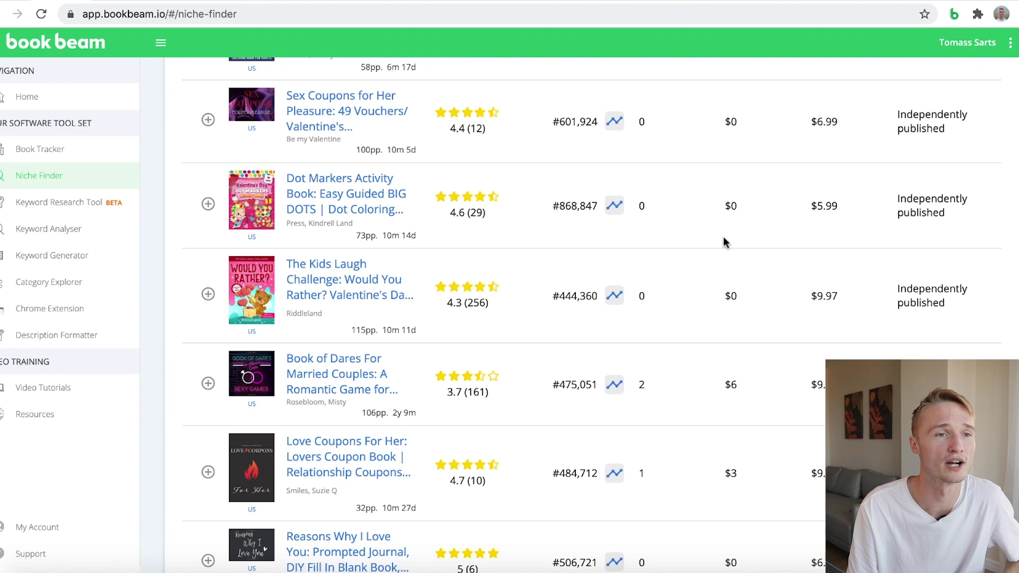
click(614, 206)
click(353, 208)
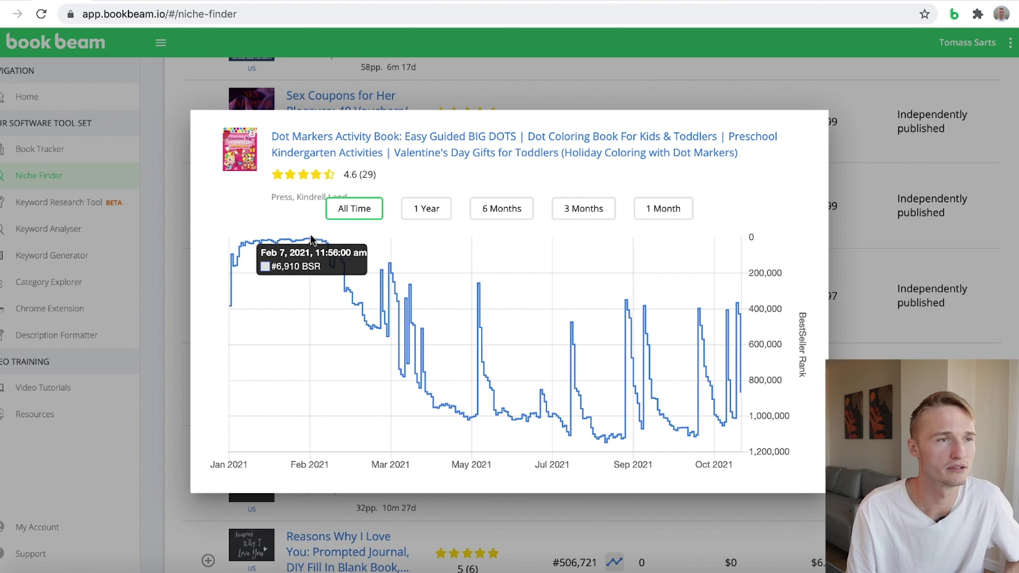
click(973, 243)
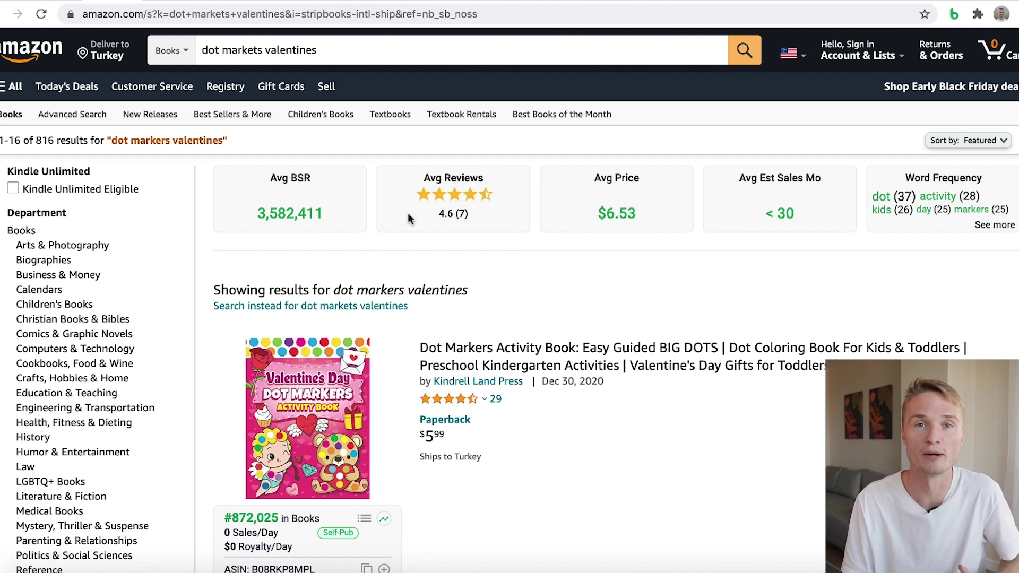
Switch to the Q1 Niches spreadsheet and enter "Valentines day - dot markers activity book, would you rather book valentines" as niche 9.
scroll(408, 214, down, 1)
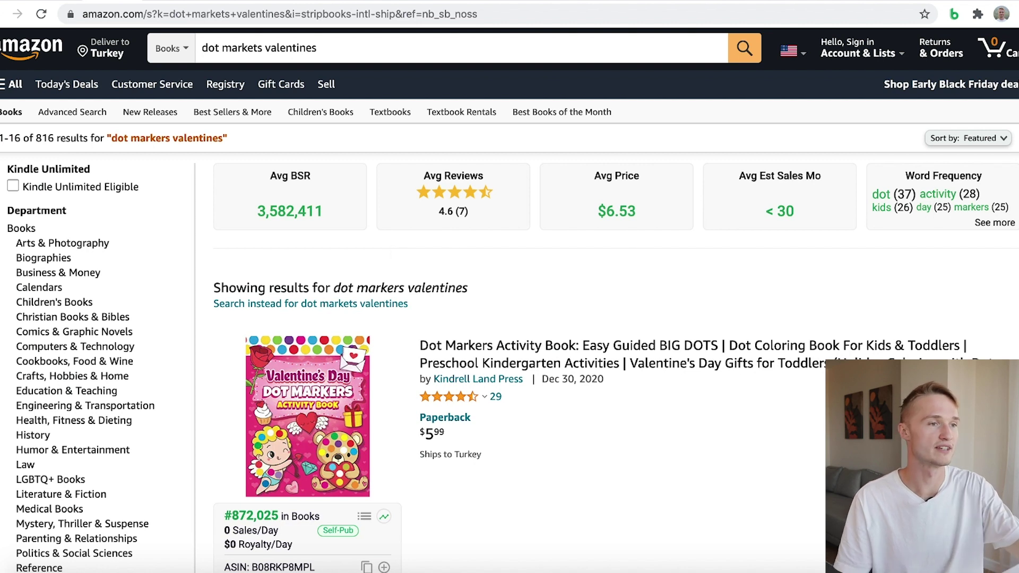
key(ctrl+Tab)
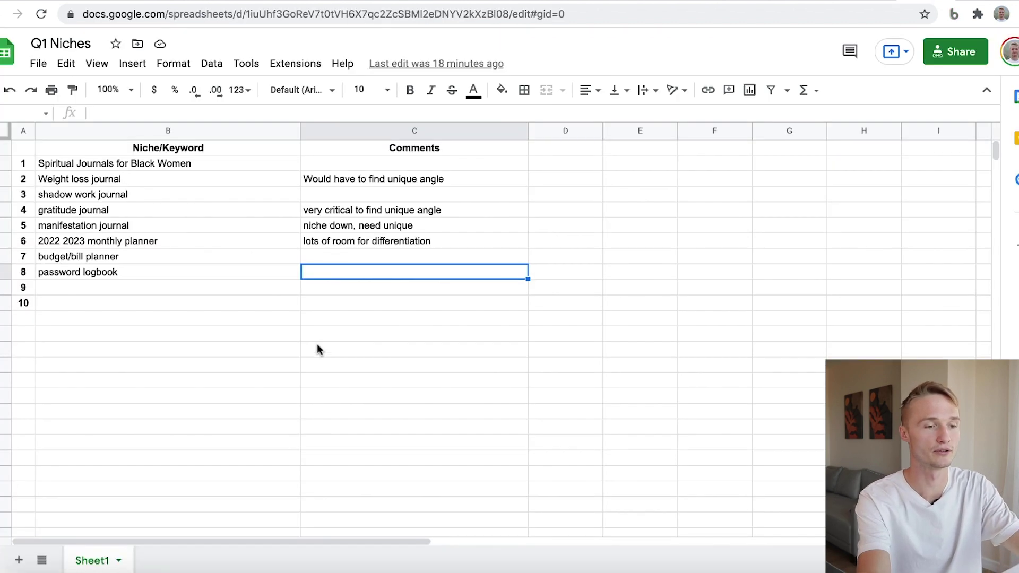
click(205, 293)
text(dot markers)
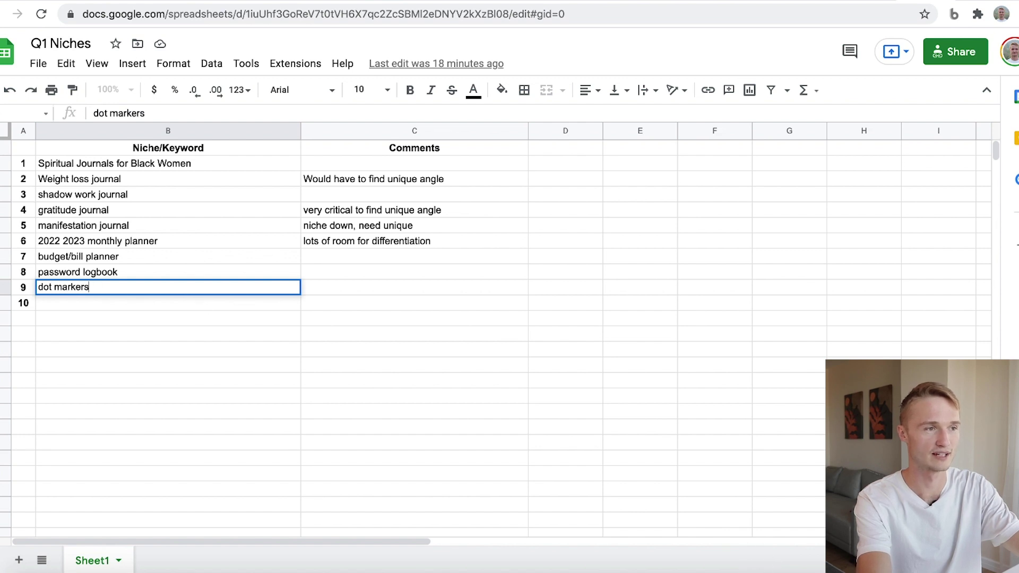
drag(90, 286, 37, 286)
text(Vaken)
key(BackSpace)
key(BackSpace)
key(BackSpace)
text(lentines da)
text(y - dot markers activity book, would you rathe rva)
text(l)
key(BackSpace)
key(BackSpace)
key(BackSpace)
drag(222, 287, 295, 287)
text(would you rath)
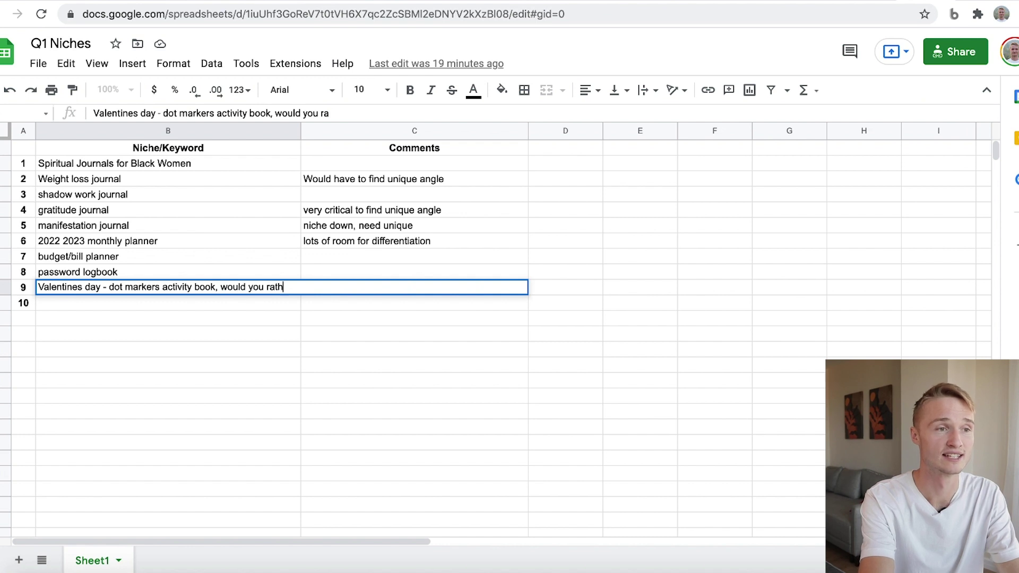
text(er book valentines)
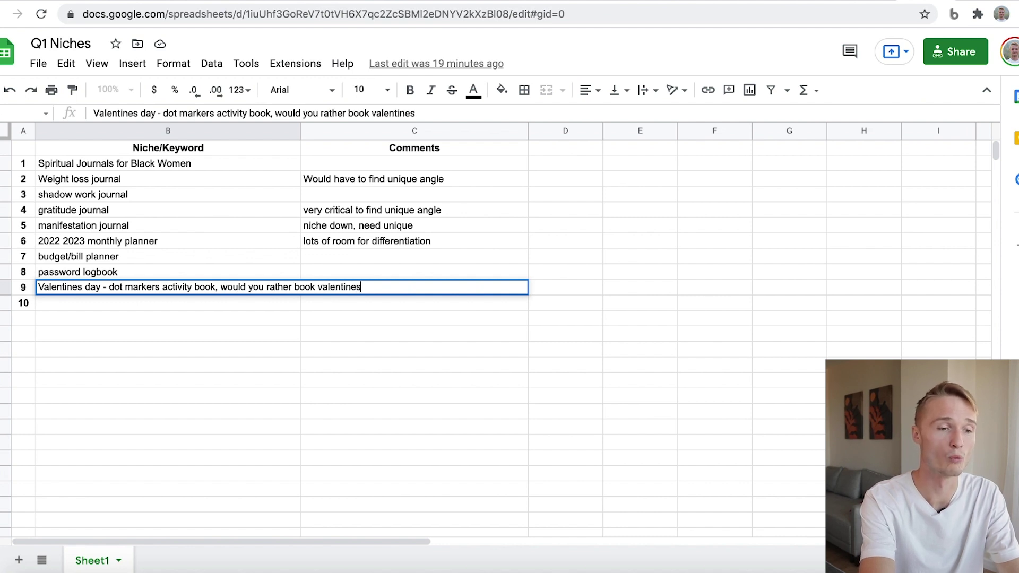
Add the comment "great demand but for limited time" to the Valentine's Day niche in row 9.
key(Tab)
text(great demand but for limited time)
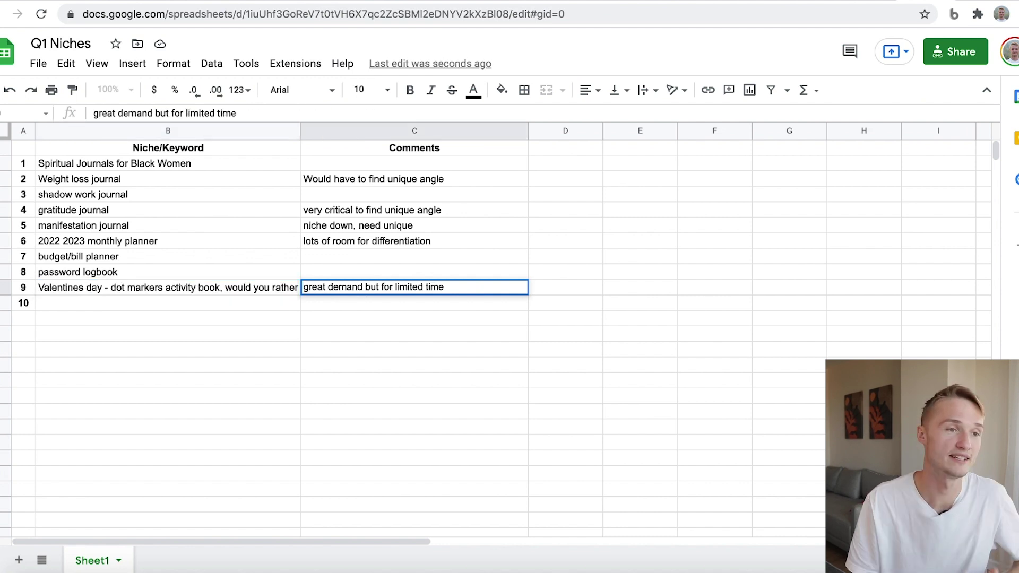
click(385, 301)
click(410, 291)
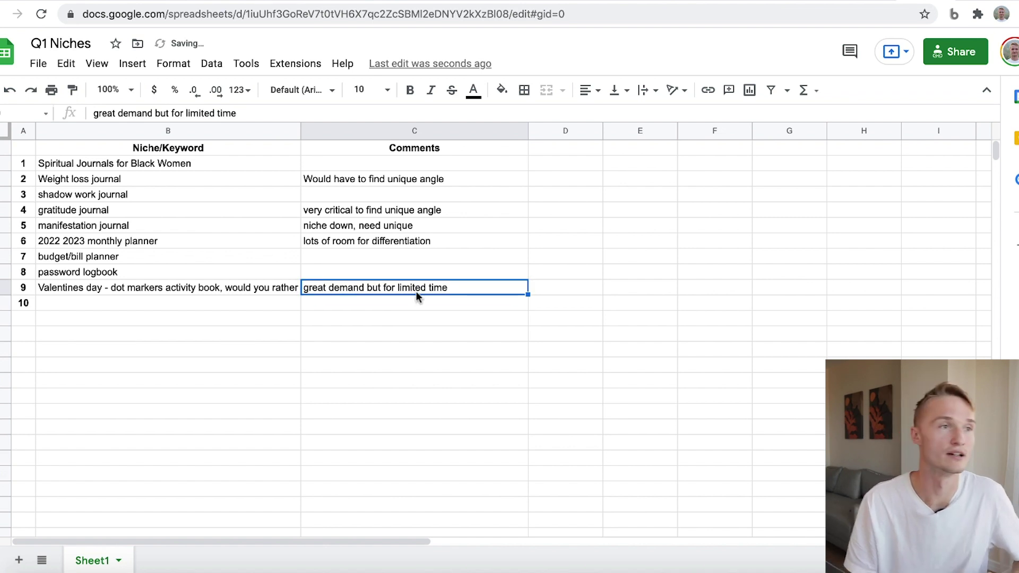
key(ctrl+c)
click(403, 301)
key(ctrl+v)
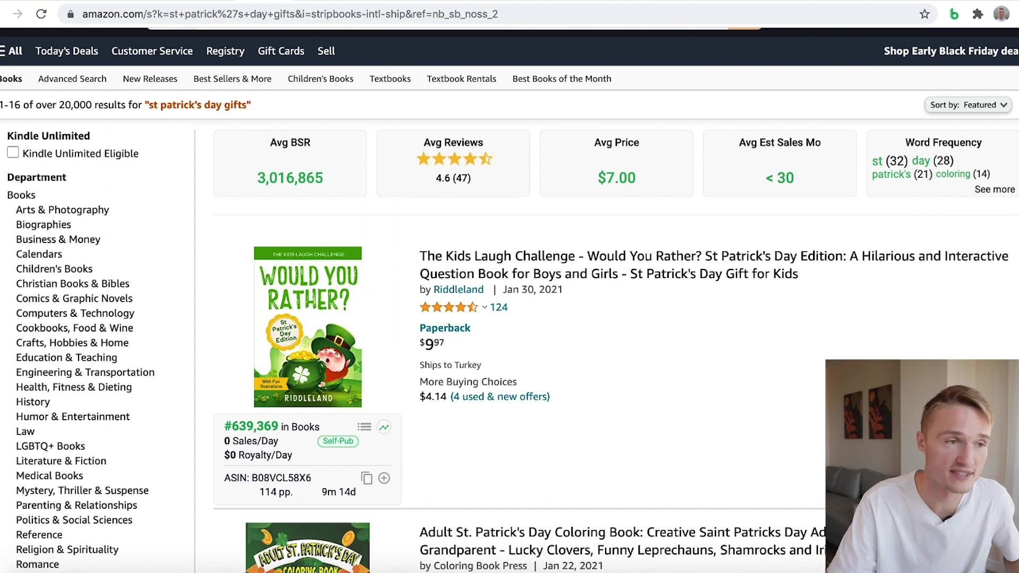
Check the 1-year and all-time rank history of The Kids Laugh Challenge St Patrick's Day Edition, then look through the following Amazon results.
click(384, 428)
click(462, 215)
click(378, 222)
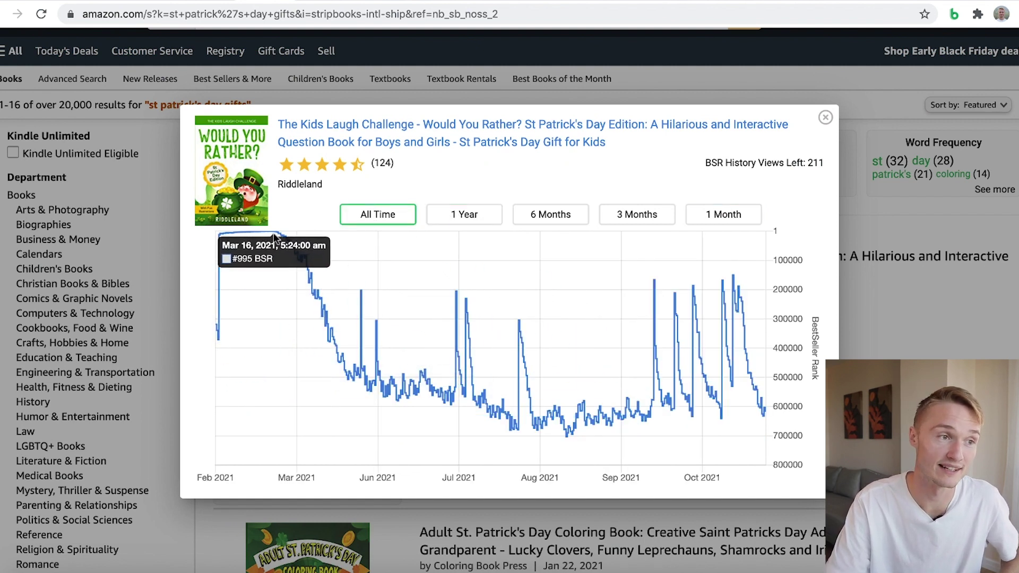
click(825, 117)
scroll(482, 439, down, 10)
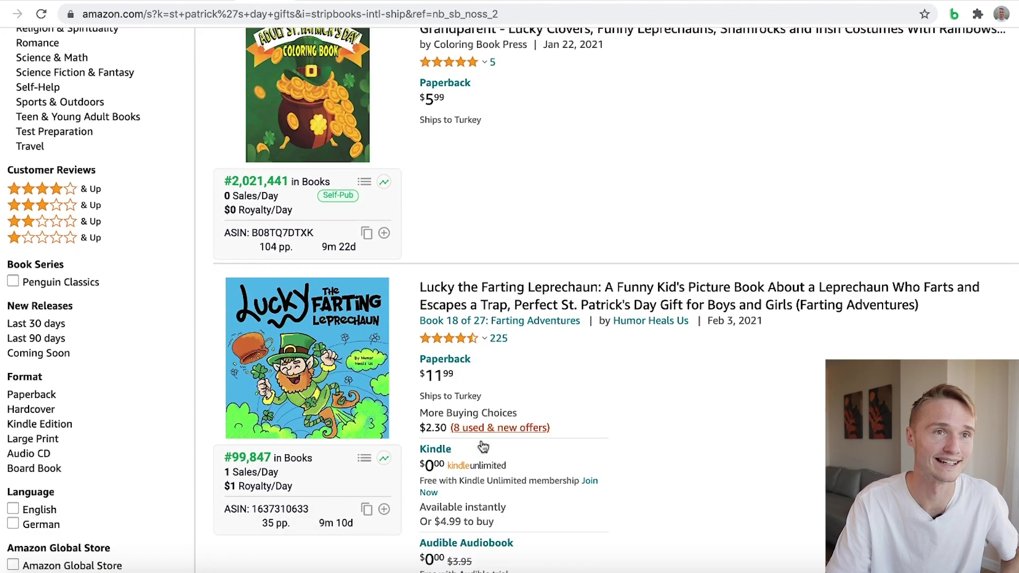
scroll(483, 446, down, 2)
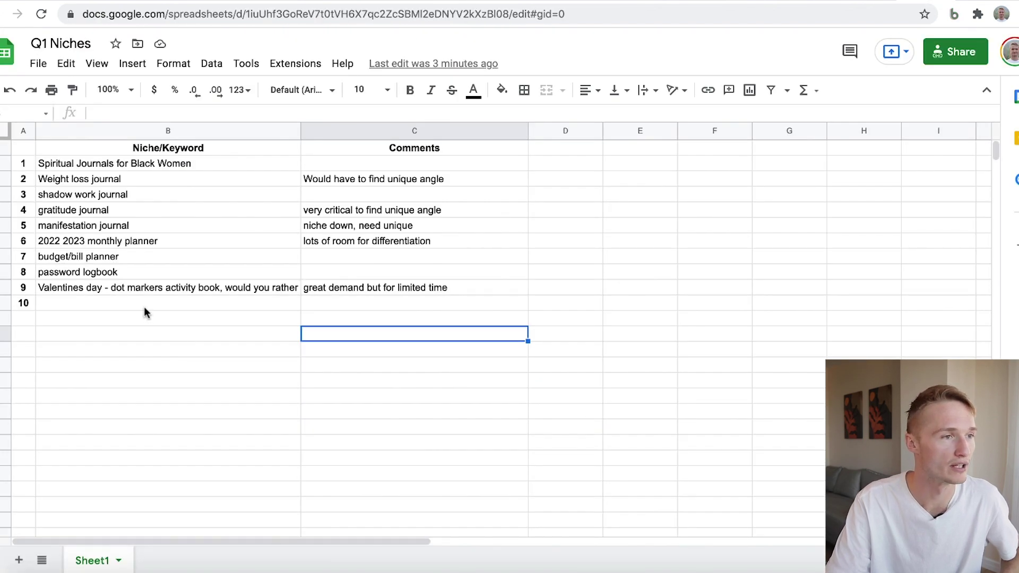
Copy "dot markers activity book, would you rather book valentine's day" from niche 9 of the Q1 Niches spreadsheet into niche 10.
click(139, 287)
double_click(118, 287)
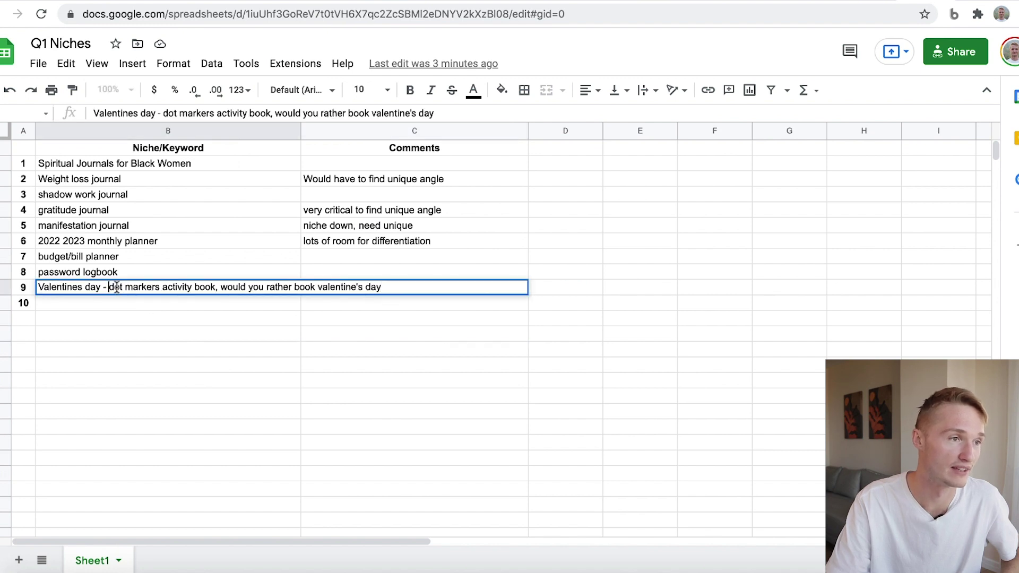
drag(116, 287, 422, 287)
key(ctrl+c)
click(146, 303)
key(ctrl+v)
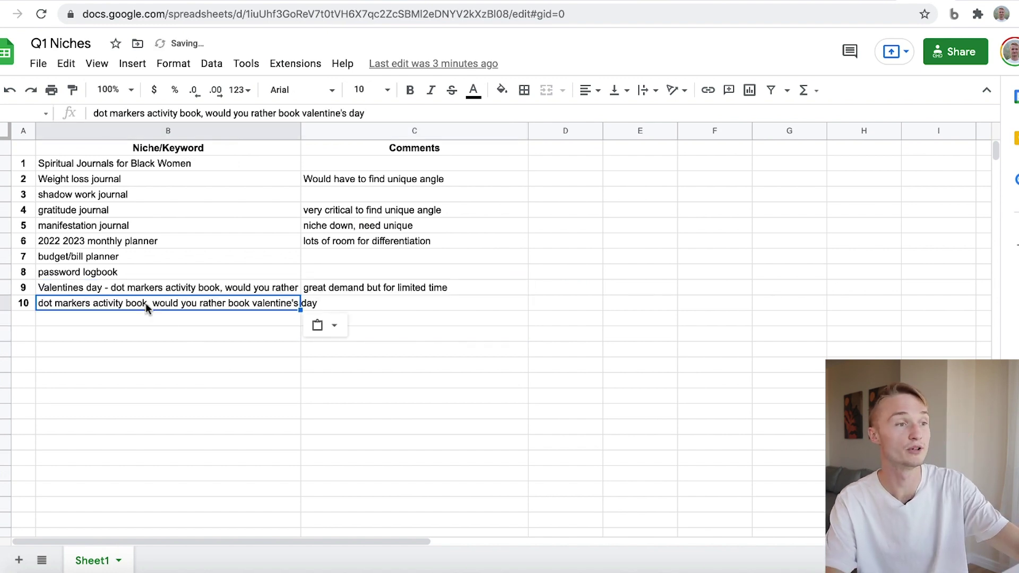